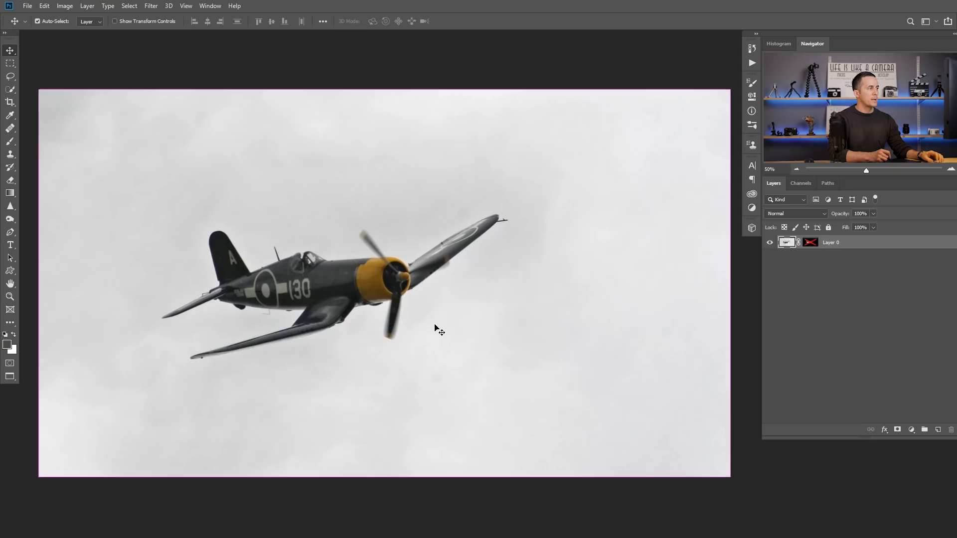
Step: Enable the layer mask on the two-airplane photo, bring the cut-out into the sky-and-clouds image and place it right of centre
{"action": "key", "text": "ctrl+Tab"}
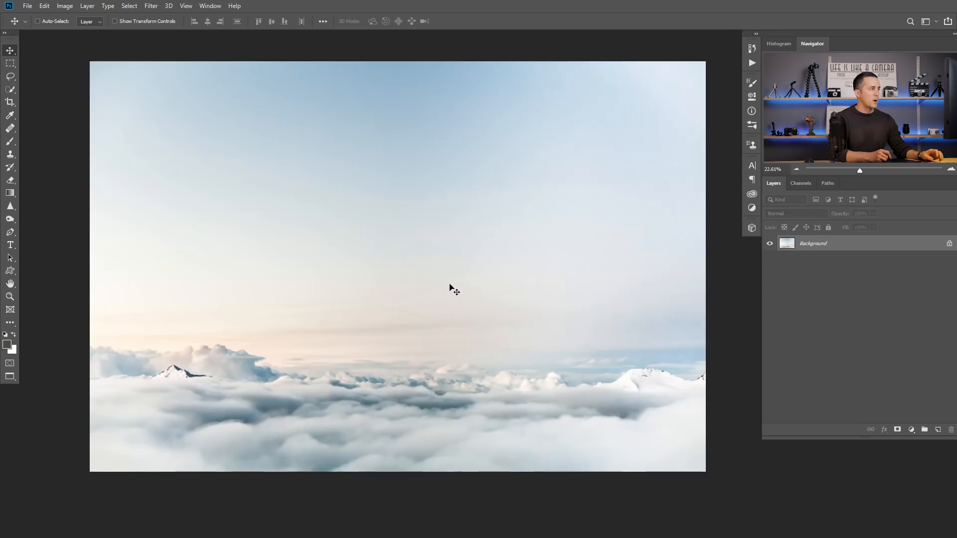
{"action": "key", "text": "ctrl+Tab"}
{"action": "key", "text": "ctrl+Tab"}
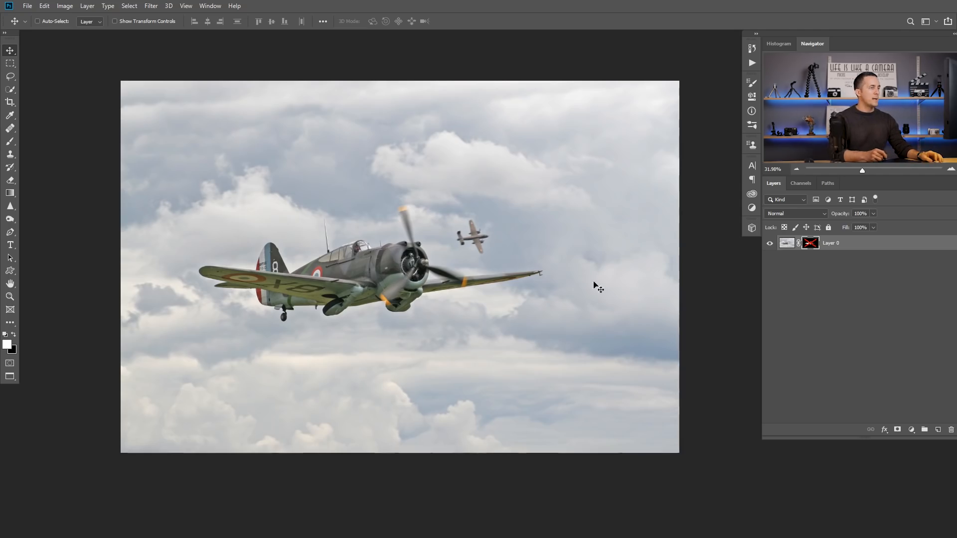
{"action": "left_click", "coordinate": [810, 243], "text": "shift"}
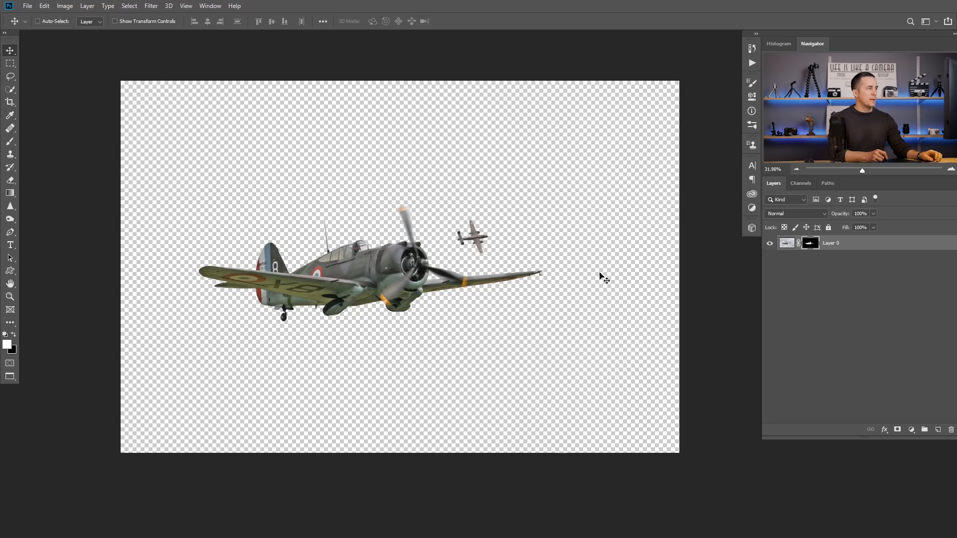
{"action": "left_click", "coordinate": [793, 245]}
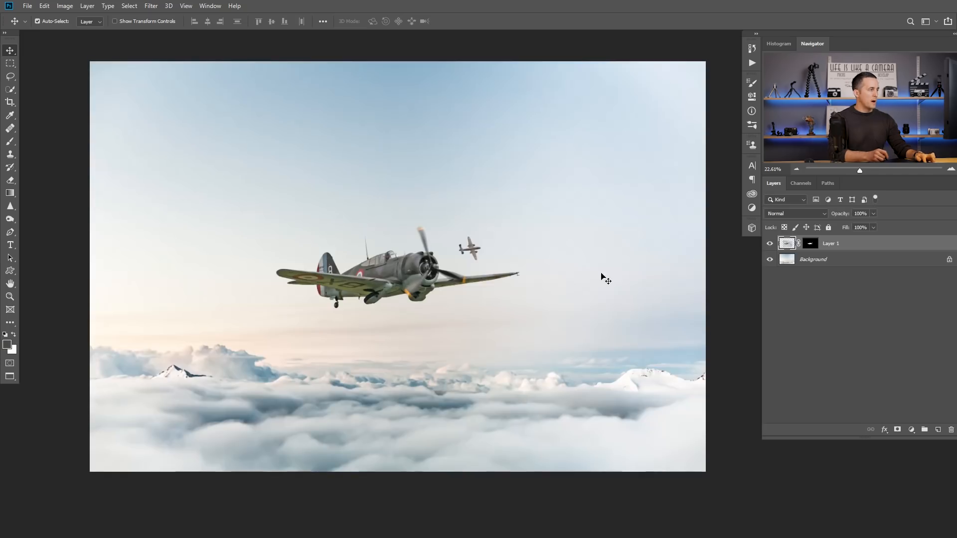
{"action": "left_click_drag", "start_coordinate": [436, 278], "coordinate": [484, 274]}
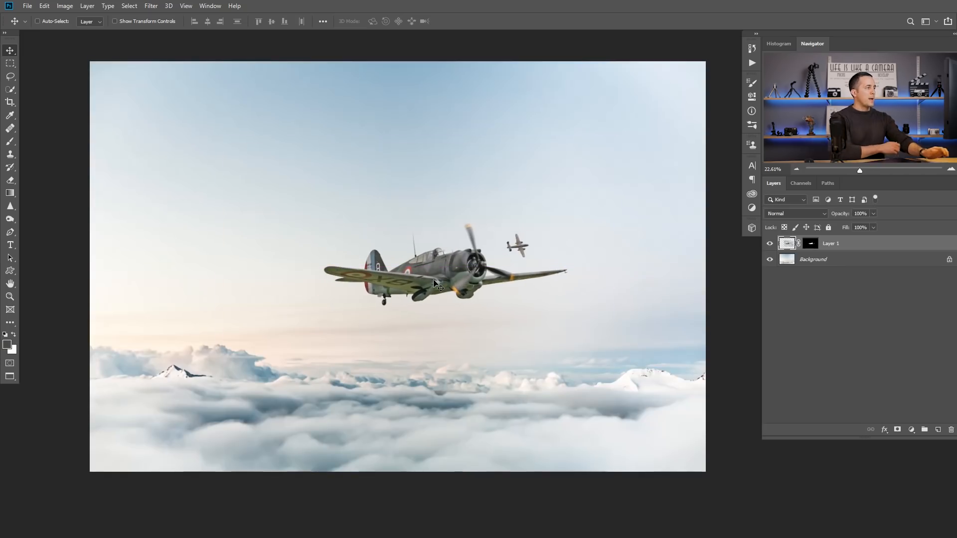
Step: Apply the layer mask of the two-airplane cut-out and reposition it right of centre above the clouds
{"action": "left_click", "coordinate": [812, 243]}
{"action": "right_click", "coordinate": [813, 244]}
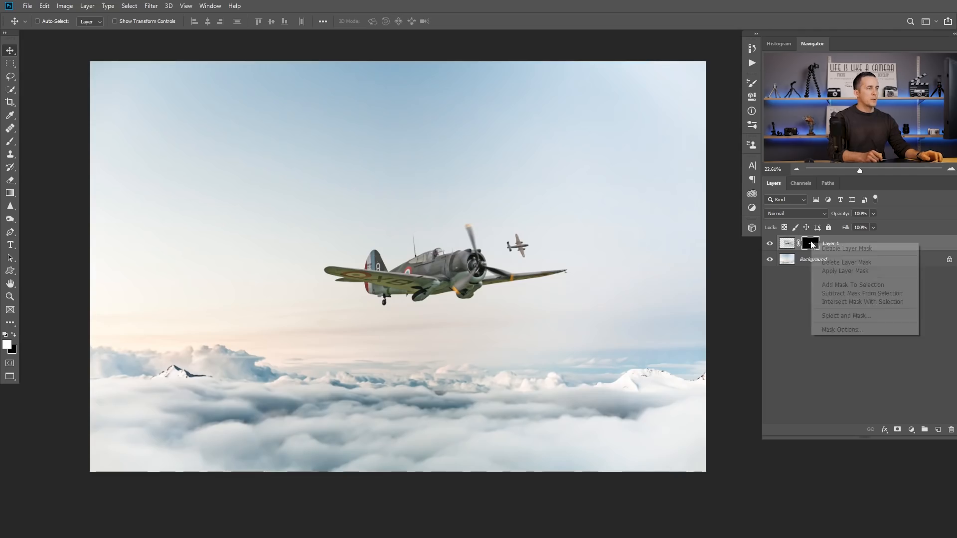
{"action": "left_click", "coordinate": [837, 272]}
{"action": "left_click_drag", "start_coordinate": [564, 266], "coordinate": [544, 267]}
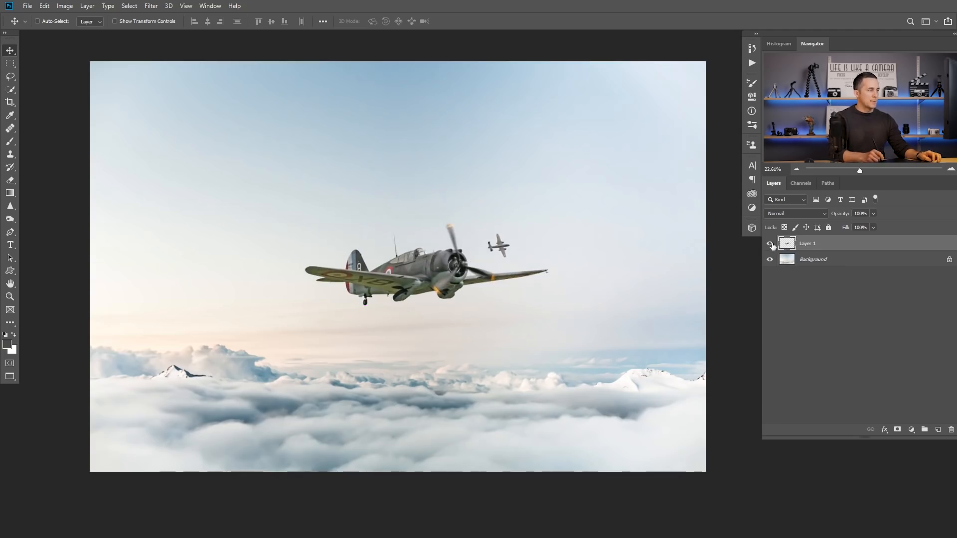
{"action": "left_click_drag", "start_coordinate": [426, 286], "coordinate": [464, 293]}
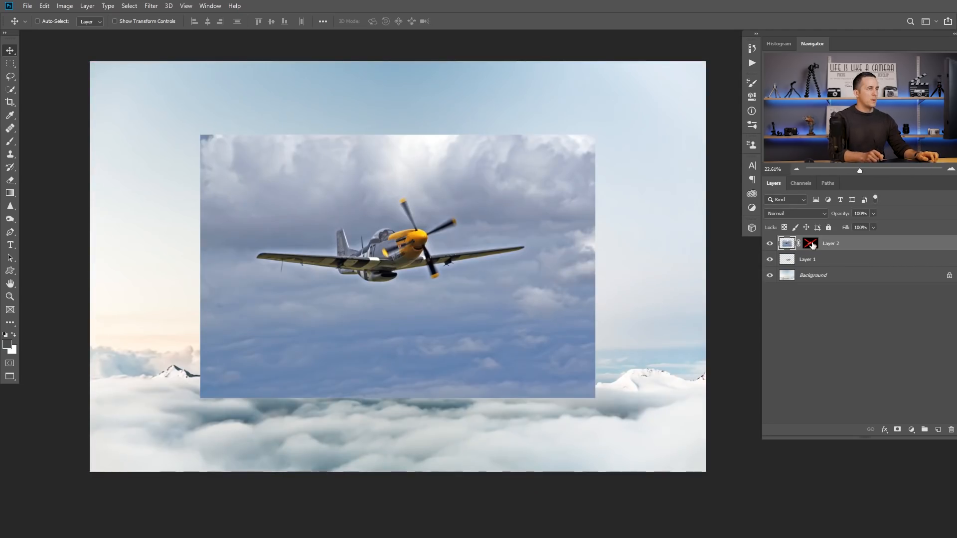
Step: Apply the layer mask of the yellow-nosed airplane and move it to the left of the first airplane
{"action": "left_click", "coordinate": [811, 244], "text": "shift"}
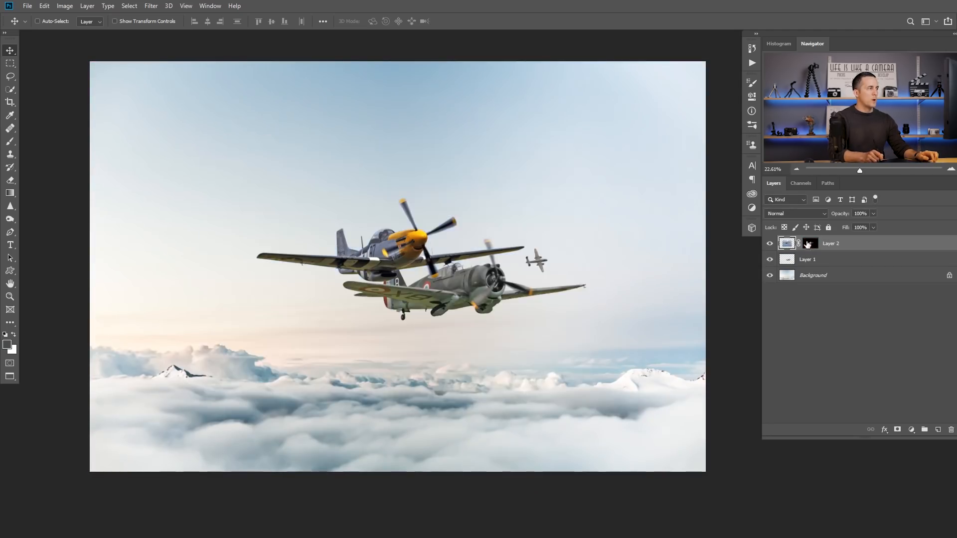
{"action": "right_click", "coordinate": [811, 244]}
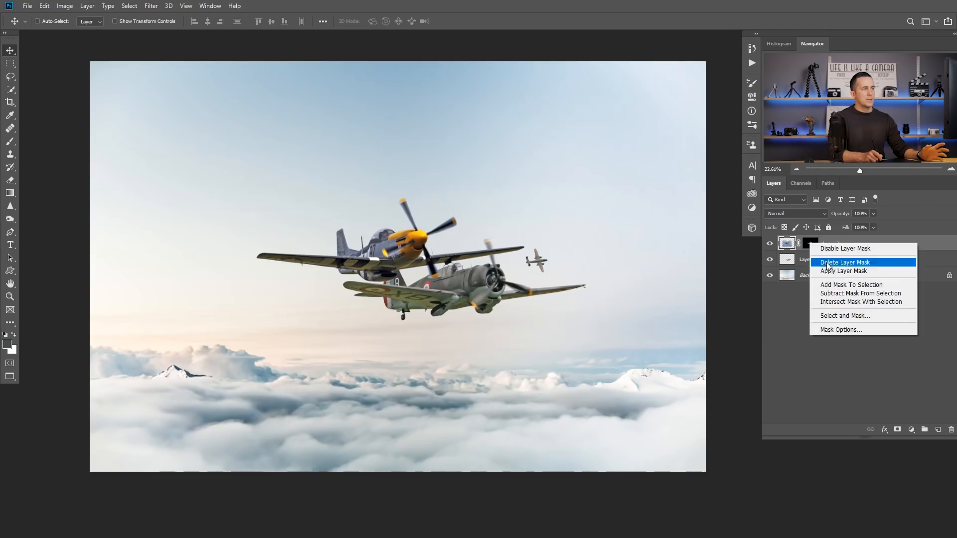
{"action": "left_click", "coordinate": [830, 271]}
{"action": "left_click_drag", "start_coordinate": [394, 262], "coordinate": [326, 263]}
Step: Rename Layer 1 as Front airplane and Layer 2 as Back airplane
{"action": "double_click", "coordinate": [810, 260]}
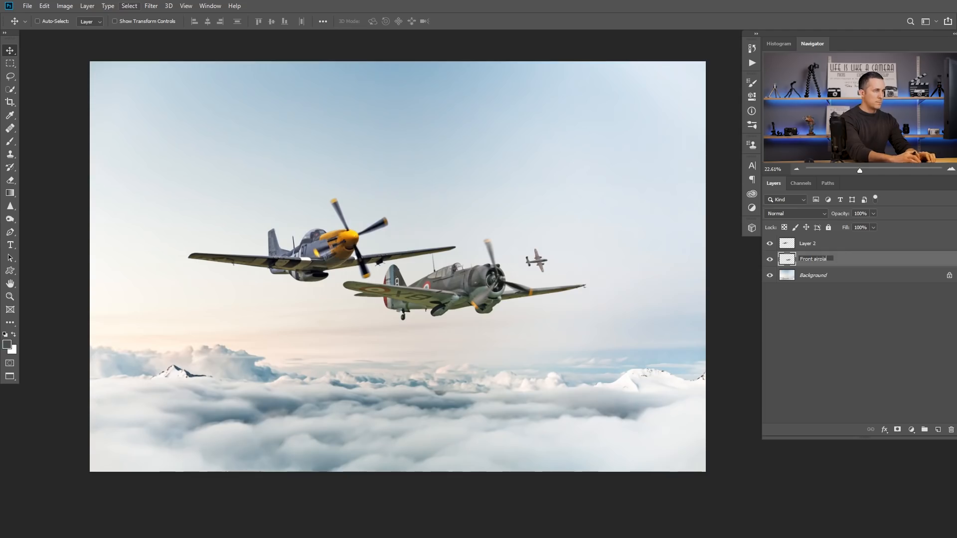
{"action": "double_click", "coordinate": [802, 241]}
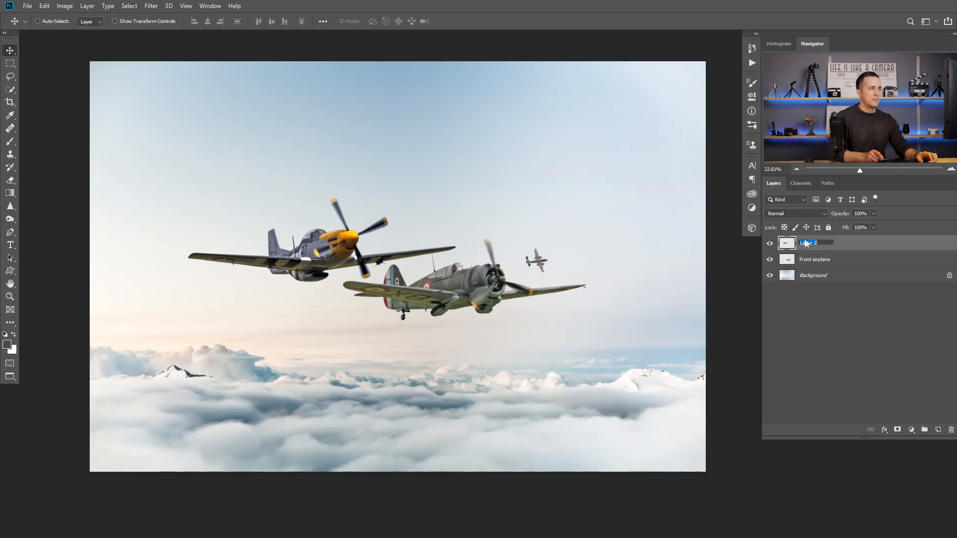
{"action": "type", "text": "Back airplan"}
{"action": "key", "text": "Return"}
Step: Place the Back airplane layer beneath Front airplane, then scale it to about 27%, rotate it about 14° and position it left of the front one
{"action": "left_click_drag", "start_coordinate": [788, 243], "coordinate": [793, 292]}
{"action": "left_click_drag", "start_coordinate": [333, 251], "coordinate": [340, 299]}
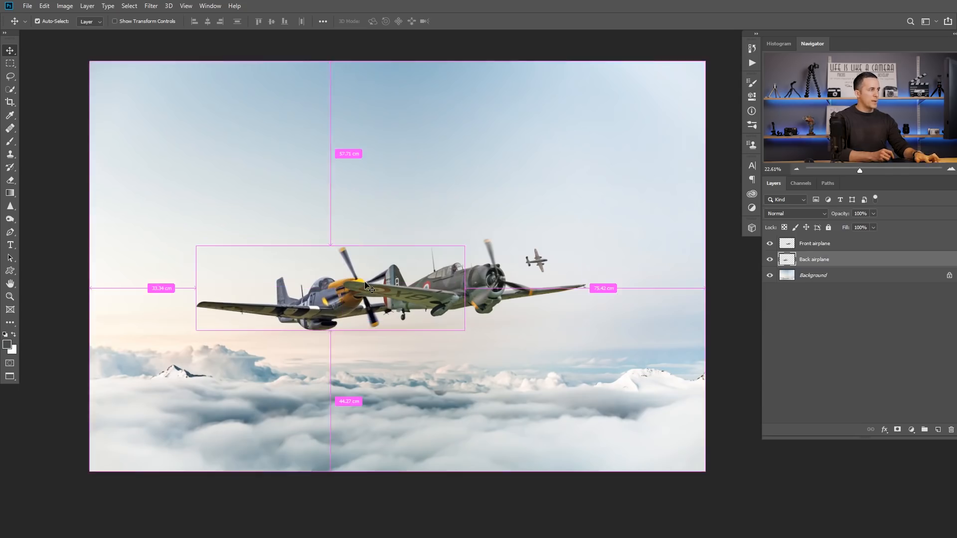
{"action": "key", "text": "ctrl+t"}
{"action": "left_click_drag", "start_coordinate": [466, 244], "coordinate": [293, 314]}
{"action": "left_click_drag", "start_coordinate": [334, 290], "coordinate": [339, 299]}
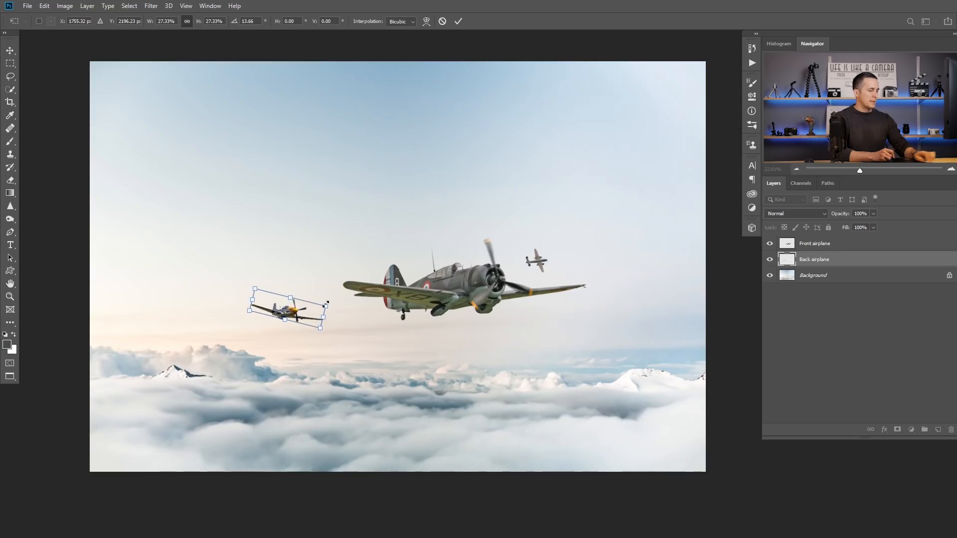
{"action": "key", "text": "Return"}
Step: Rotate the front airplane slightly counter-clockwise so that its nose points upward
{"action": "left_click", "coordinate": [456, 295], "text": "ctrl"}
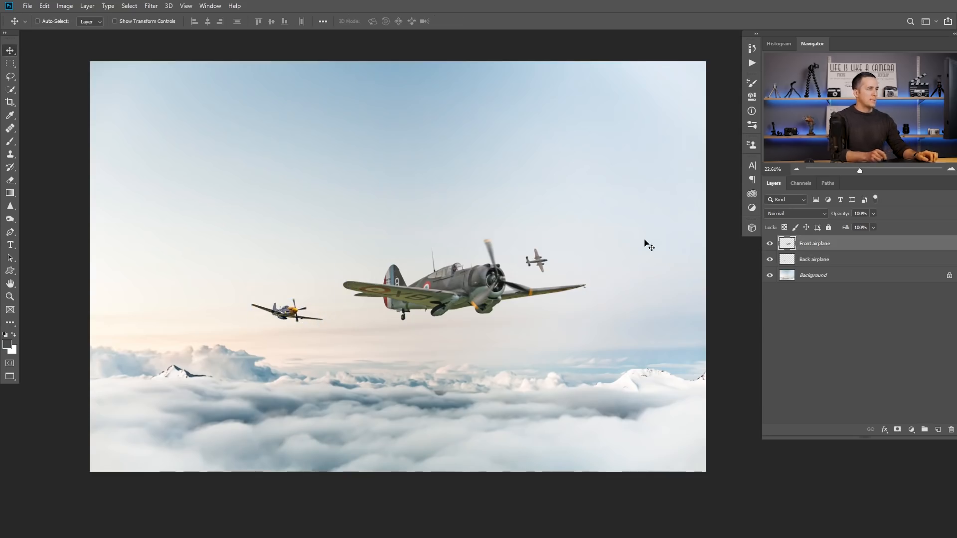
{"action": "key", "text": "ctrl+t"}
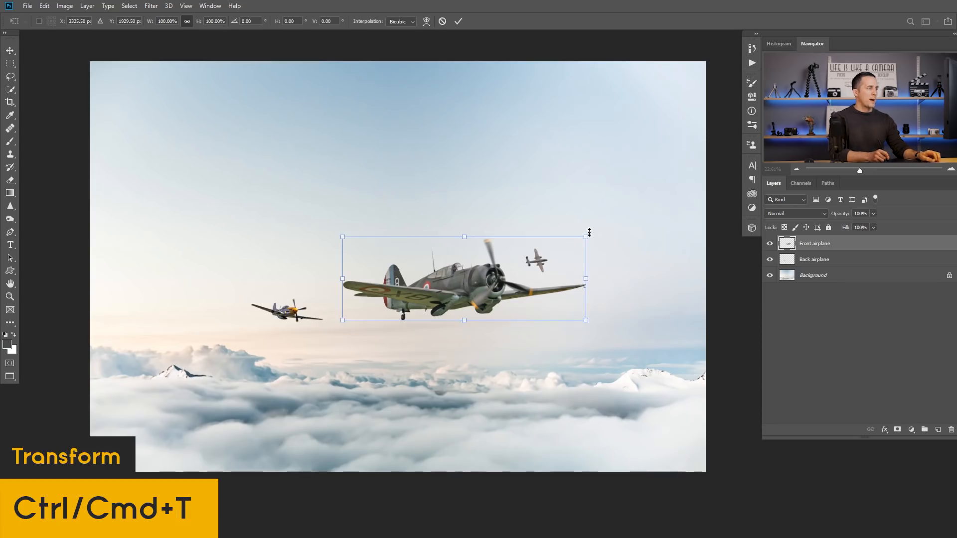
{"action": "left_click_drag", "start_coordinate": [599, 228], "coordinate": [589, 206]}
{"action": "key", "text": "Return"}
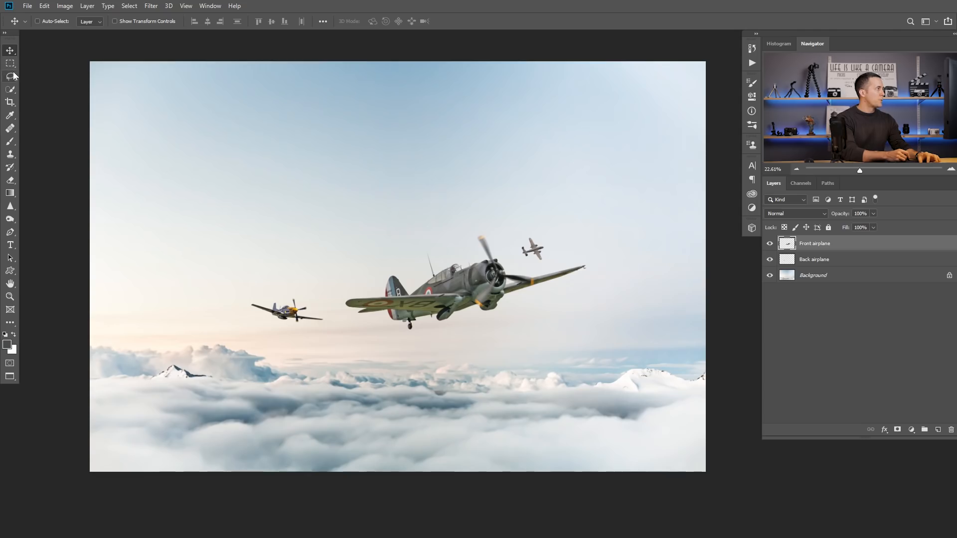
Step: Crop the composition to a 4 : 5 (8 : 10) portrait ratio around both airplanes
{"action": "left_click", "coordinate": [15, 101]}
{"action": "left_click", "coordinate": [67, 20]}
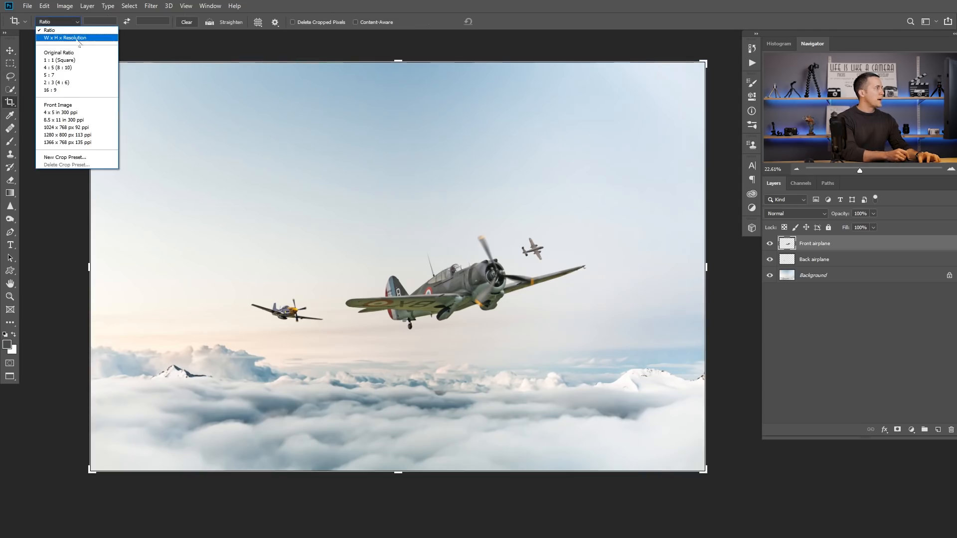
{"action": "left_click", "coordinate": [63, 67]}
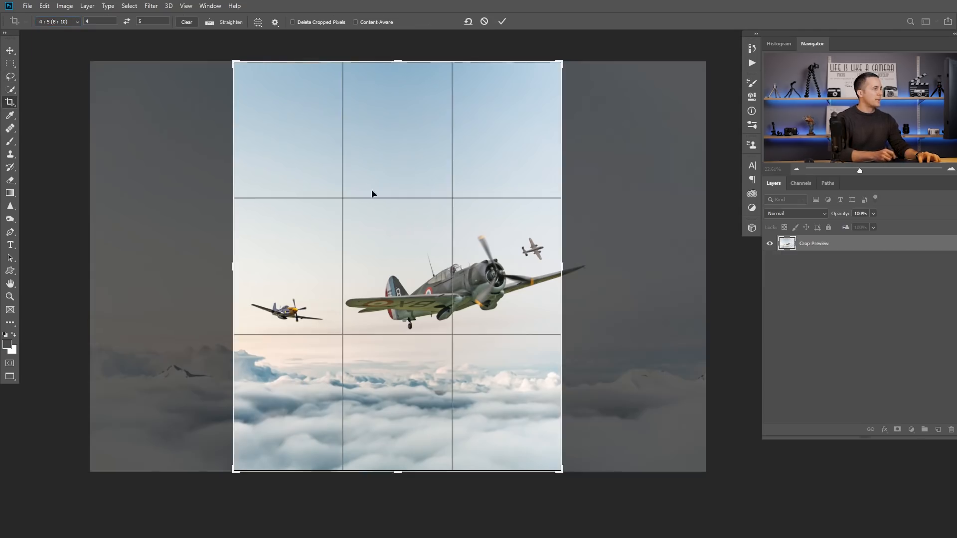
{"action": "left_click", "coordinate": [502, 21]}
Step: Reposition the front and back airplanes diagonally within the portrait frame and shift the cloud background slightly lower
{"action": "left_click_drag", "start_coordinate": [482, 268], "coordinate": [459, 277]}
{"action": "key", "text": "v"}
{"action": "left_click_drag", "start_coordinate": [263, 314], "coordinate": [281, 323]}
{"action": "left_click_drag", "start_coordinate": [453, 273], "coordinate": [438, 256]}
{"action": "left_click_drag", "start_coordinate": [279, 320], "coordinate": [297, 333]}
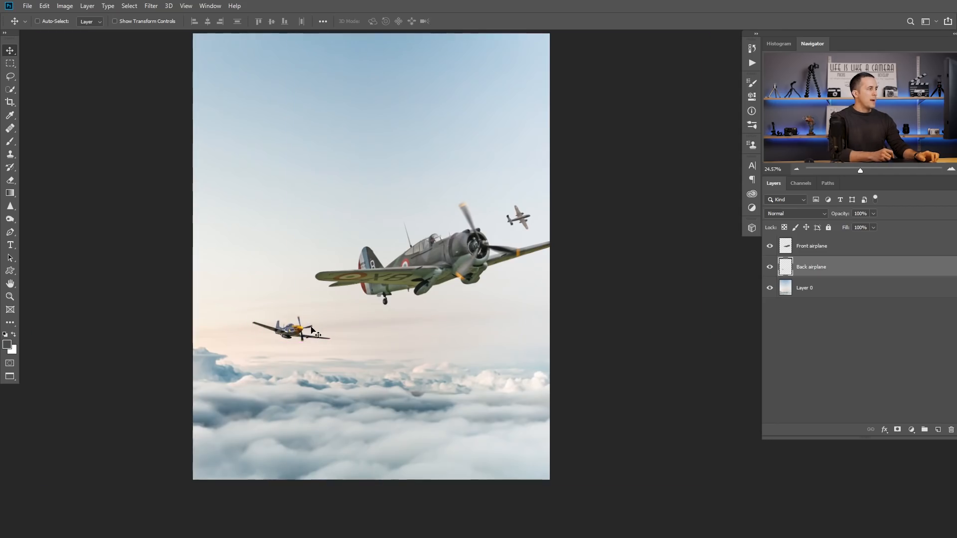
{"action": "left_click_drag", "start_coordinate": [377, 340], "coordinate": [412, 349]}
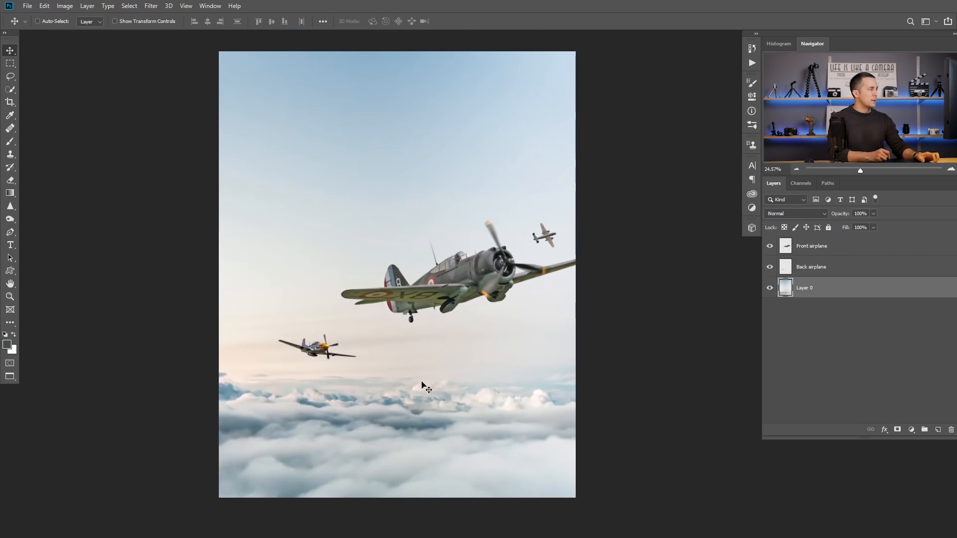
{"action": "left_click_drag", "start_coordinate": [421, 387], "coordinate": [439, 383]}
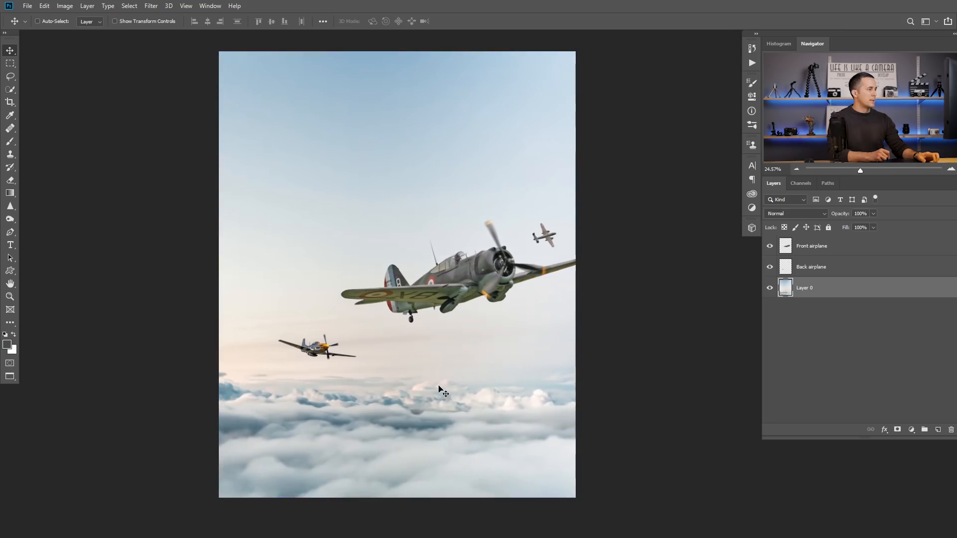
Step: Select both airplane layers and move them together slightly upward
{"action": "left_click", "coordinate": [319, 349], "text": "ctrl"}
{"action": "left_click", "coordinate": [459, 284], "text": "ctrl+shift"}
{"action": "left_click_drag", "start_coordinate": [459, 284], "coordinate": [458, 274]}
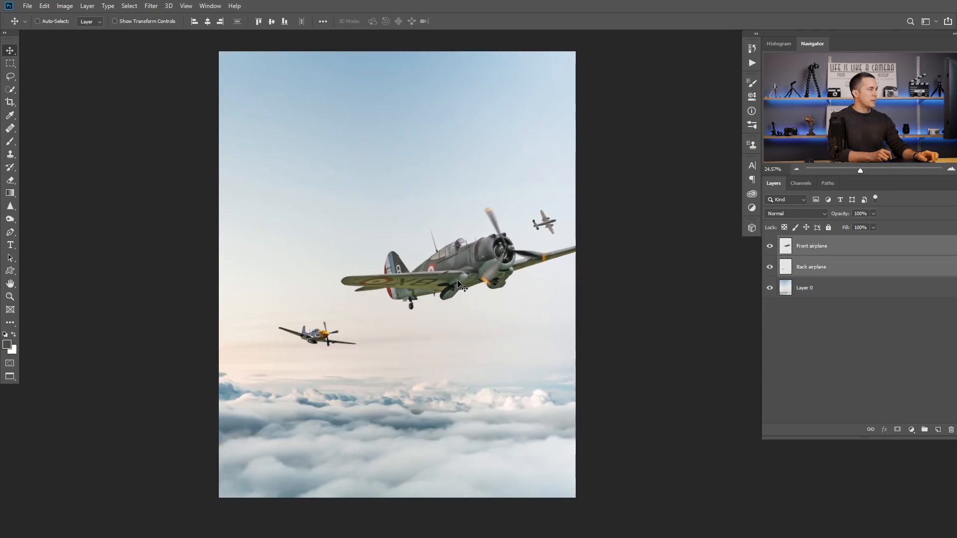
{"action": "key", "text": "ctrl"}
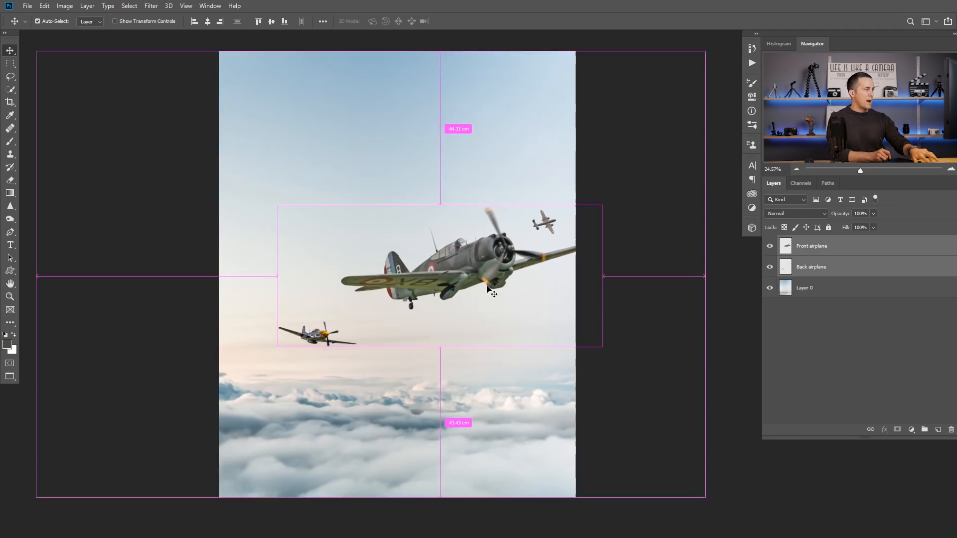
Step: Rotate the front airplane slightly further counter-clockwise and lower the back airplane a little
{"action": "left_click", "coordinate": [825, 245]}
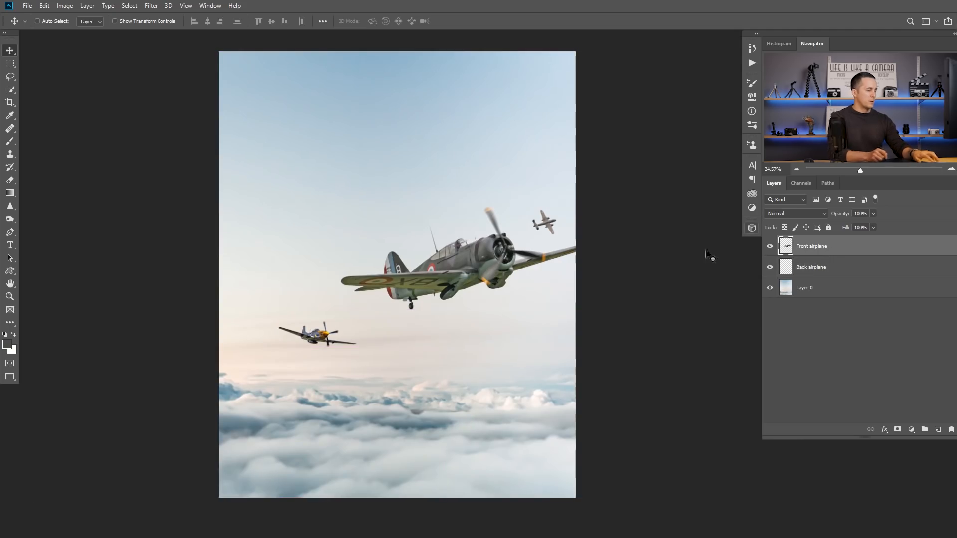
{"action": "key", "text": "ctrl+t"}
{"action": "left_click_drag", "start_coordinate": [625, 186], "coordinate": [619, 176]}
{"action": "key", "text": "Return"}
{"action": "left_click", "coordinate": [325, 337], "text": "ctrl"}
{"action": "left_click_drag", "start_coordinate": [325, 338], "coordinate": [325, 343]}
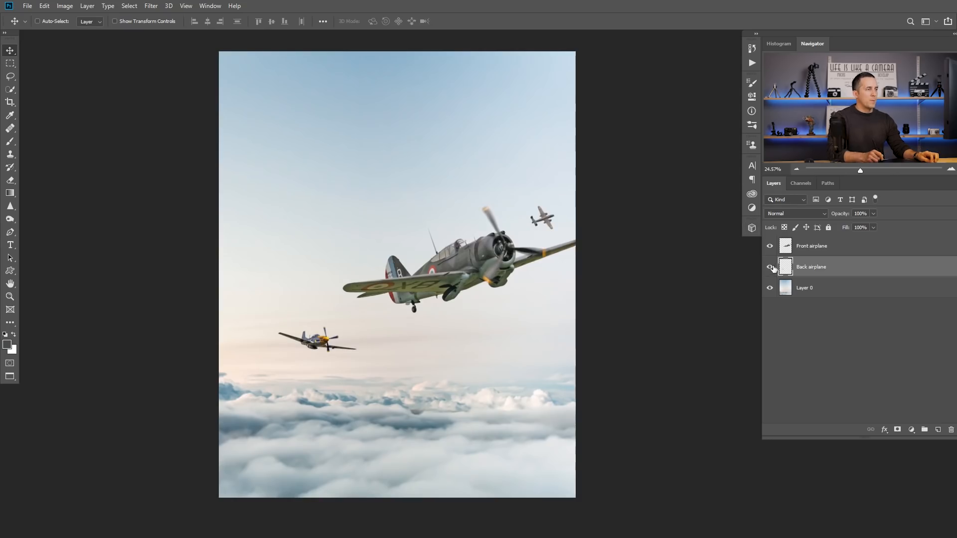
{"action": "left_click", "coordinate": [770, 247]}
{"action": "left_click", "coordinate": [770, 247]}
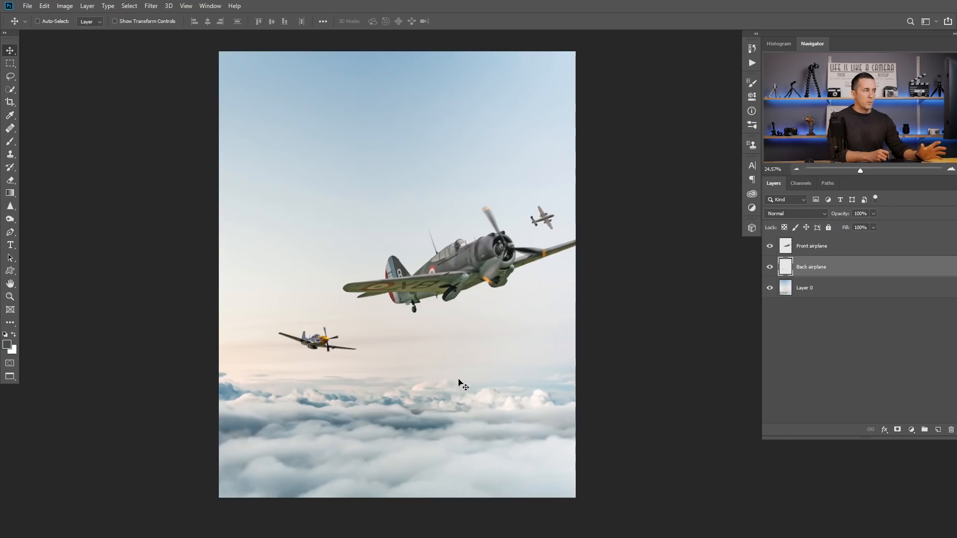
Step: Lasso the small airplane on the Front airplane layer, cut it to a new layer and move it below the front airplane
{"action": "left_click", "coordinate": [825, 252]}
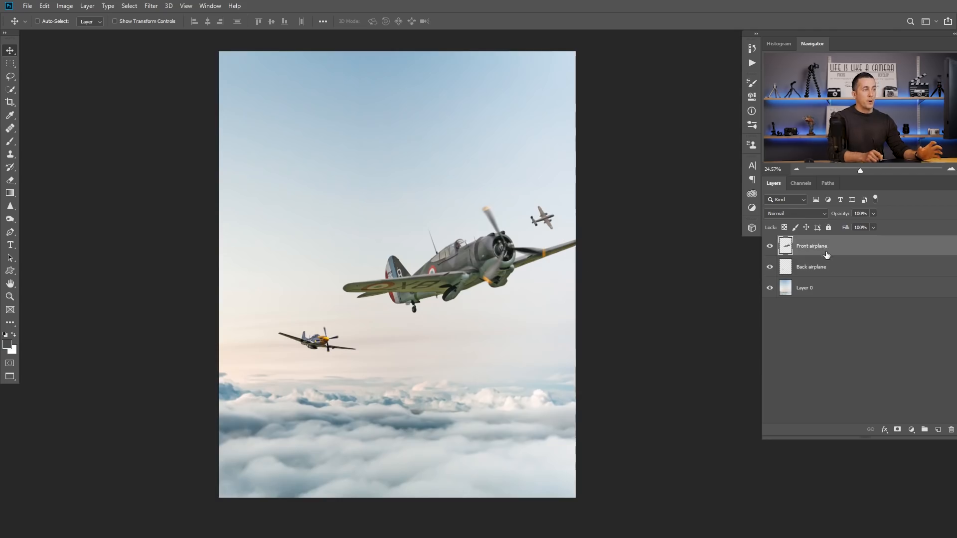
{"action": "left_click", "coordinate": [10, 77]}
{"action": "mouse_move", "coordinate": [540, 192]}
{"action": "left_mouse_down"}
{"action": "mouse_move", "coordinate": [522, 208]}
{"action": "mouse_move", "coordinate": [538, 234]}
{"action": "mouse_move", "coordinate": [556, 227]}
{"action": "mouse_move", "coordinate": [559, 202]}
{"action": "mouse_move", "coordinate": [543, 188]}
{"action": "left_mouse_up"}
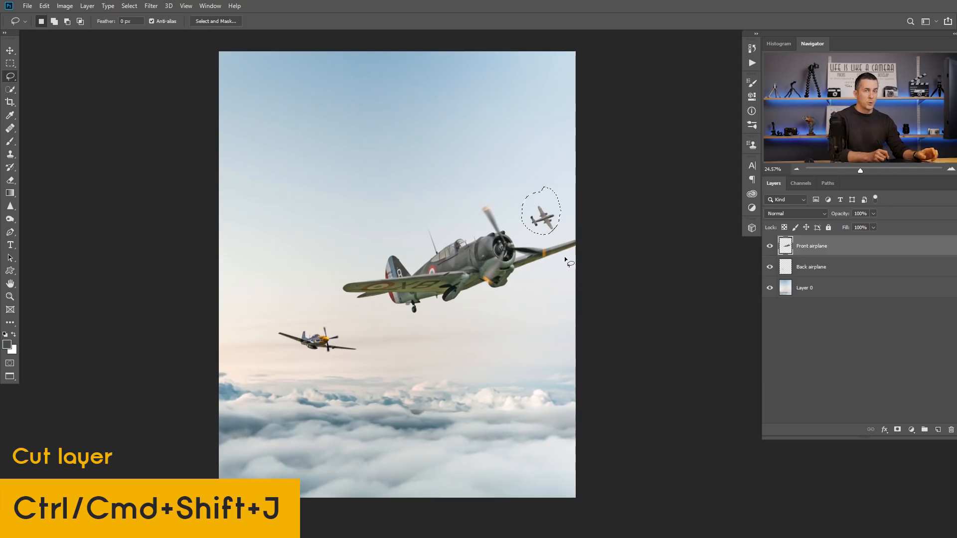
{"action": "key", "text": "ctrl+shift+j"}
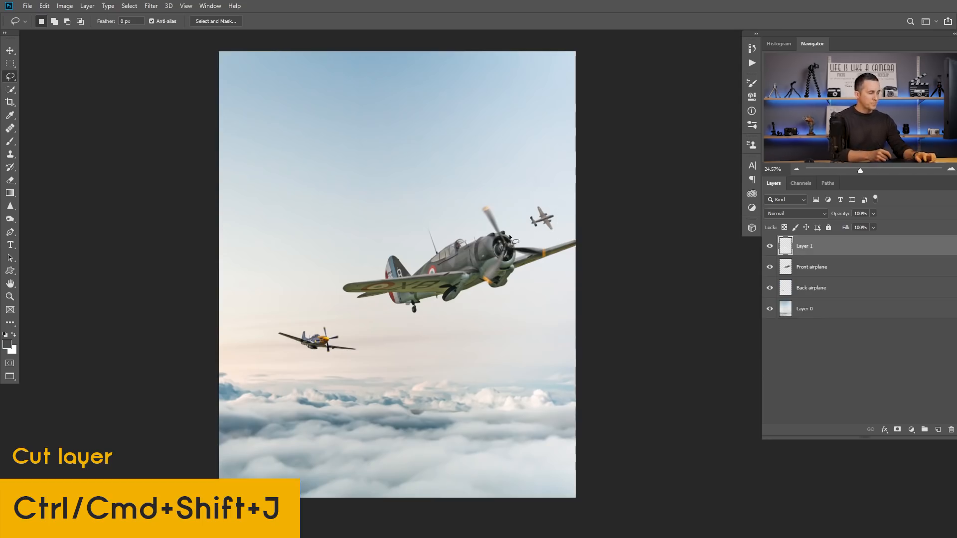
{"action": "key", "text": "v"}
{"action": "left_click_drag", "start_coordinate": [553, 221], "coordinate": [503, 348]}
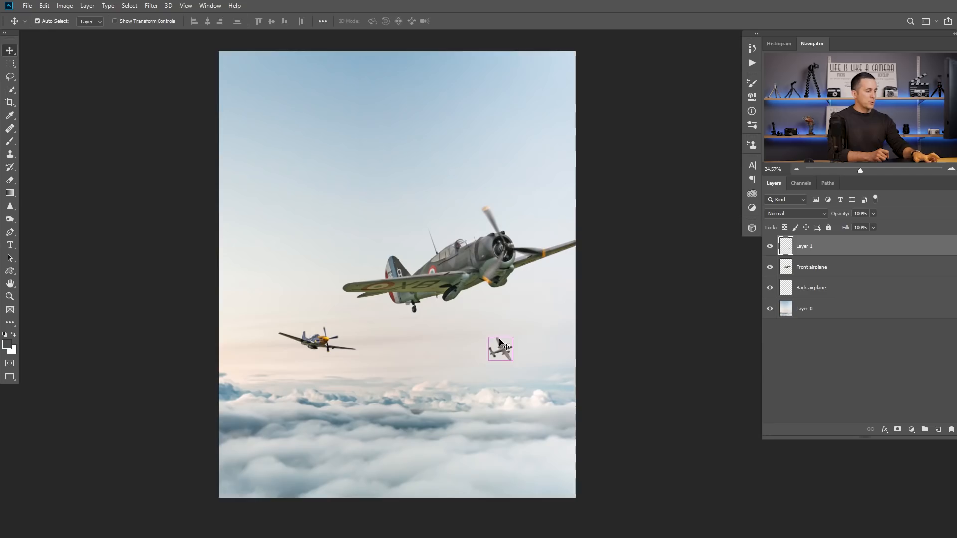
Step: Enlarge the small airplane to about 113%, turn it to a different flight direction and place it just above the clouds
{"action": "key", "text": "ctrl+t"}
{"action": "left_click_drag", "start_coordinate": [516, 316], "coordinate": [504, 379]}
{"action": "key", "text": "Return"}
{"action": "key", "text": "ctrl"}
{"action": "key", "text": "ctrl+t"}
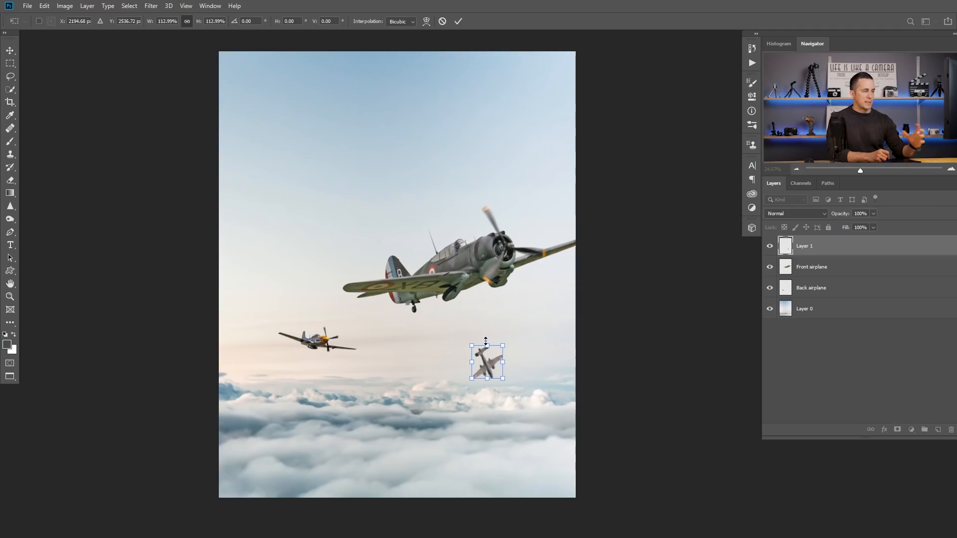
{"action": "key", "text": "Return"}
{"action": "left_click_drag", "start_coordinate": [489, 364], "coordinate": [494, 381]}
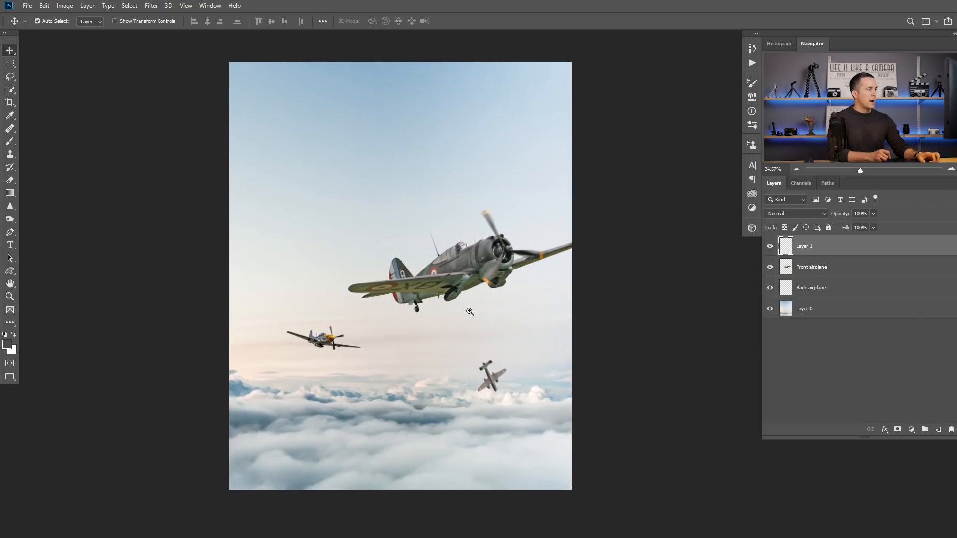
Step: Select the Back airplane layer, switch to the parachute photo, and lasso and copy the lower single parachutist with its canopy
{"action": "left_click", "coordinate": [483, 268], "text": "ctrl"}
{"action": "left_click", "coordinate": [320, 346], "text": "ctrl"}
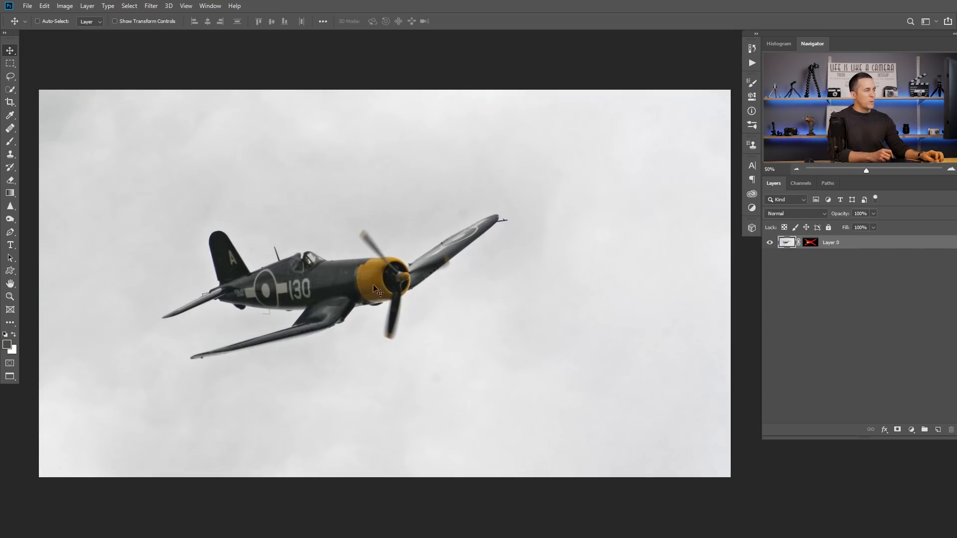
{"action": "key", "text": "ctrl"}
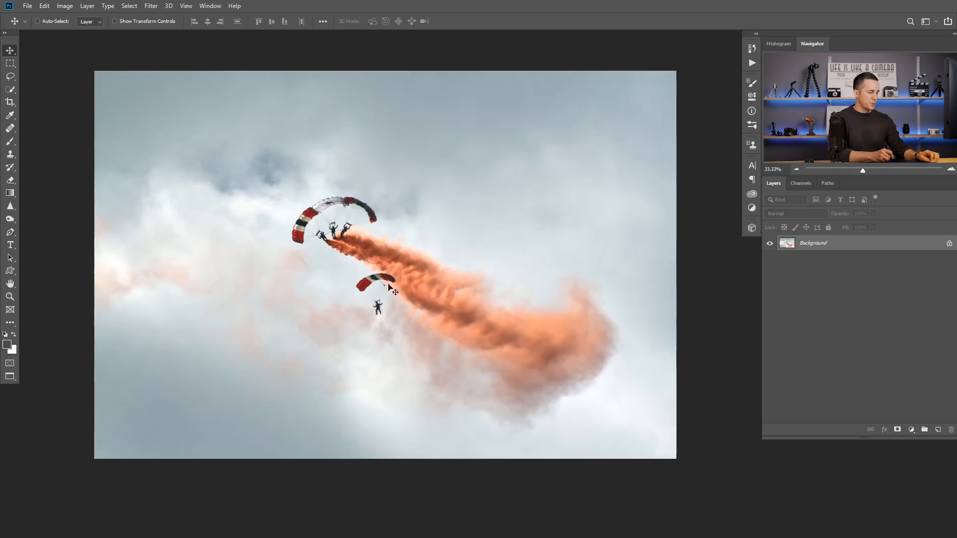
{"action": "key", "text": "l"}
{"action": "left_click", "coordinate": [374, 301], "text": "ctrl"}
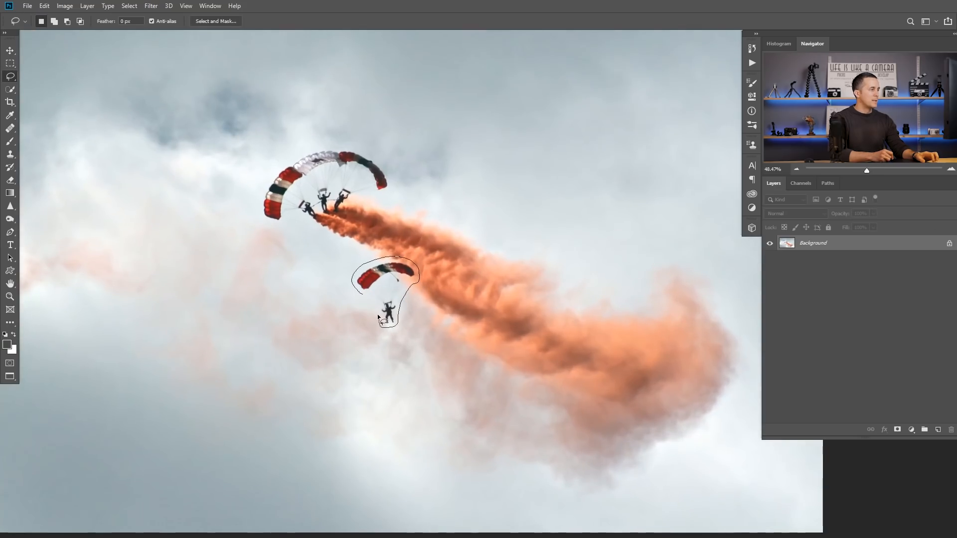
{"action": "left_click_drag", "start_coordinate": [363, 297], "coordinate": [366, 299]}
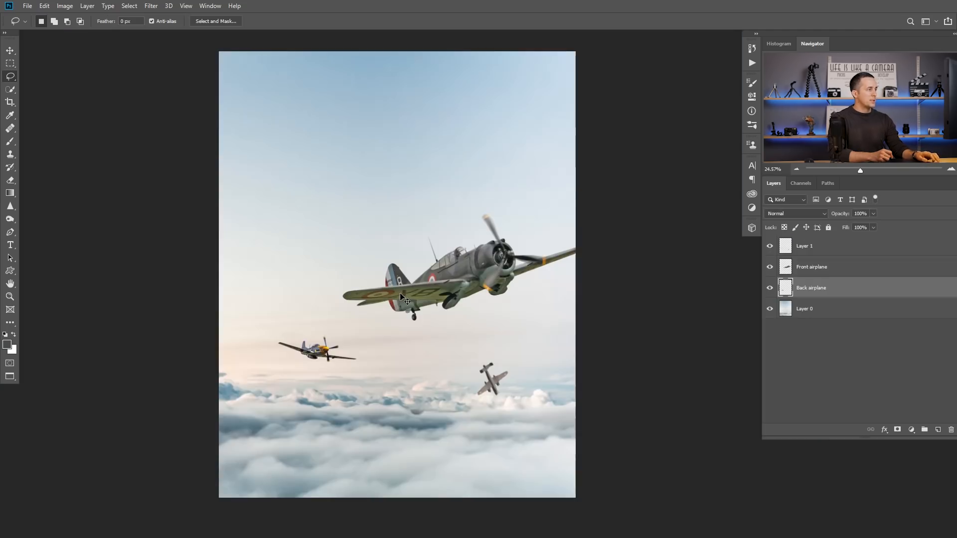
Step: Paste the parachutist into the airplane composite above the Back airplane layer and rename its layer PSh
{"action": "key", "text": "ctrl+v"}
{"action": "double_click", "coordinate": [805, 287]}
{"action": "type", "text": "P"}
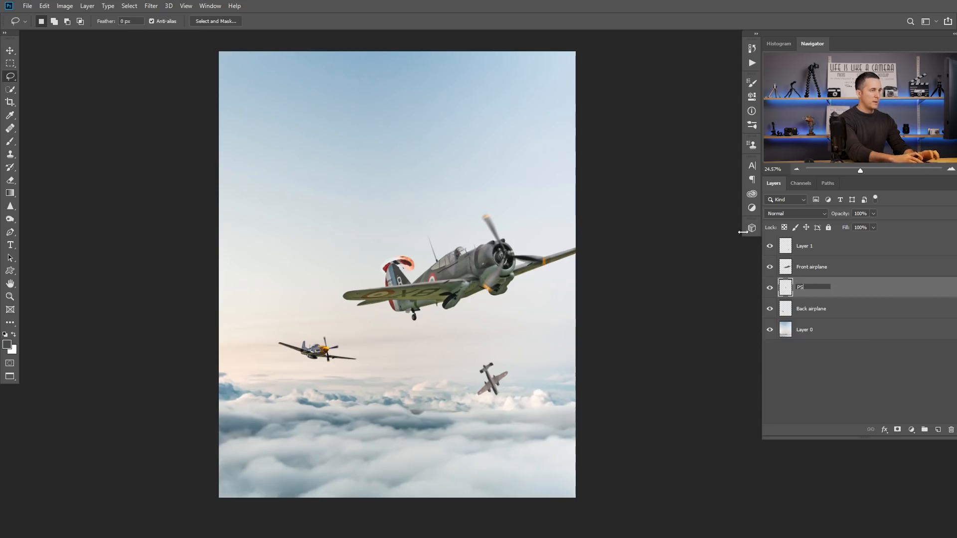
{"action": "key", "text": "Return"}
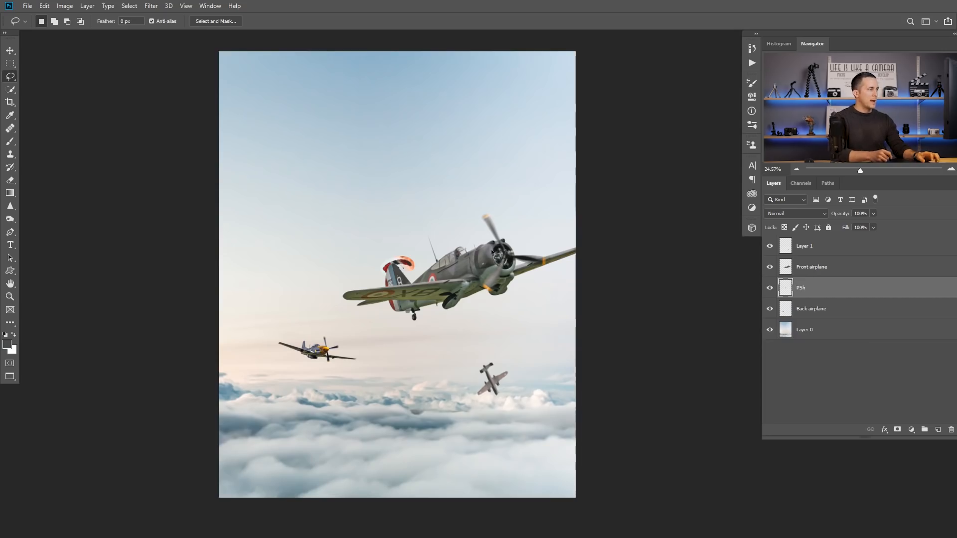
Step: Move the parachutist out from behind the front airplane into the open sky above its tail
{"action": "left_click", "coordinate": [411, 258]}
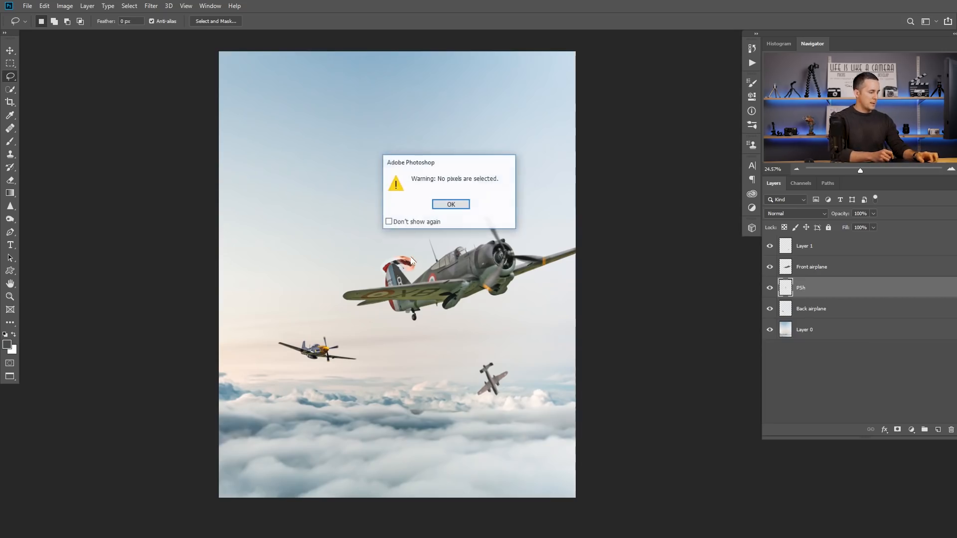
{"action": "left_click", "coordinate": [452, 203]}
{"action": "key", "text": "v"}
{"action": "left_click_drag", "start_coordinate": [403, 262], "coordinate": [344, 176]}
Step: Flip the parachutist horizontally and shift it slightly to the right in the sky
{"action": "key", "text": "ctrl+t"}
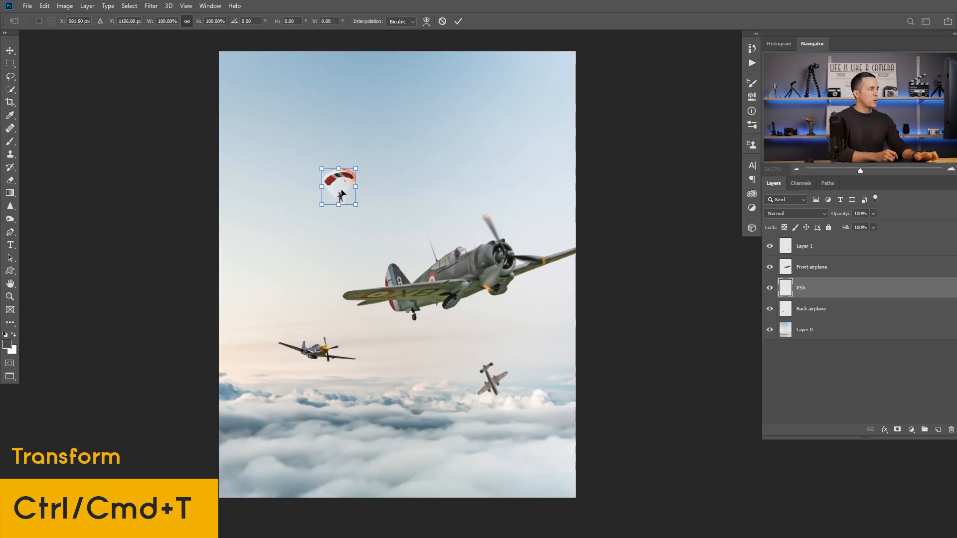
{"action": "right_click", "coordinate": [341, 194]}
{"action": "left_click", "coordinate": [388, 314]}
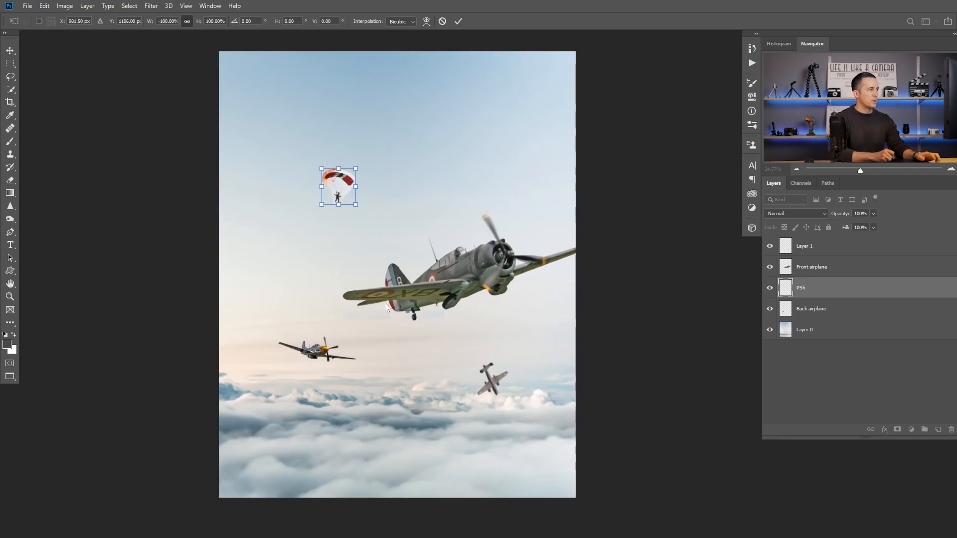
{"action": "key", "text": "Return"}
{"action": "left_click_drag", "start_coordinate": [340, 194], "coordinate": [356, 200]}
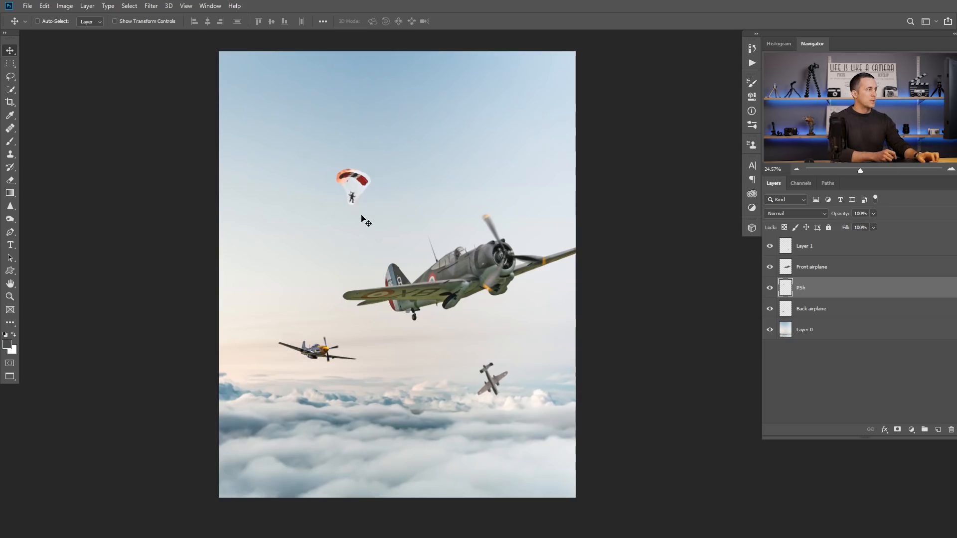
{"action": "mouse_move", "coordinate": [357, 192]}
{"action": "left_mouse_down"}
{"action": "mouse_move", "coordinate": [346, 189]}
{"action": "mouse_move", "coordinate": [375, 199]}
{"action": "left_mouse_up"}
{"action": "left_click_drag", "start_coordinate": [375, 199], "coordinate": [358, 227]}
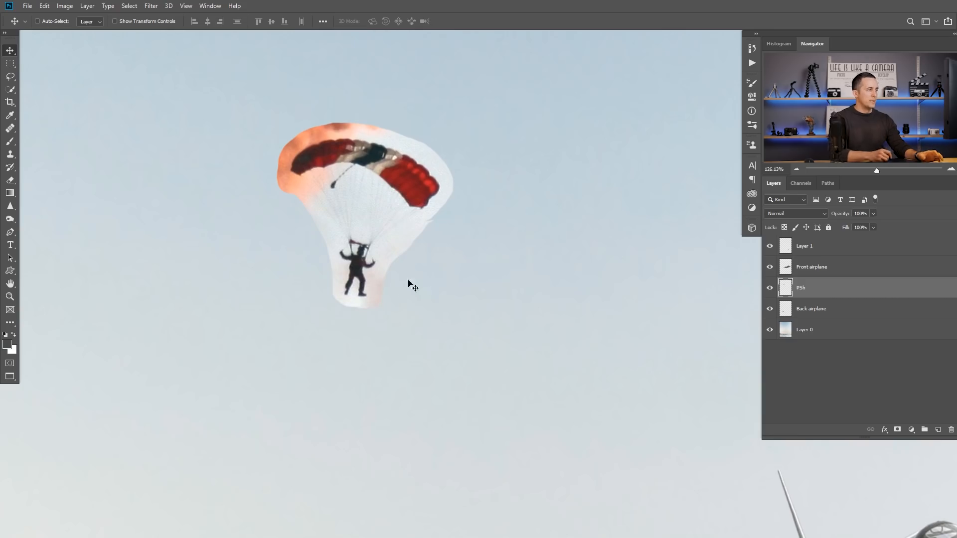
Step: Set the PSh layer's blend mode to Multiply and lower its white input level to 199 with Levels
{"action": "left_click", "coordinate": [815, 215]}
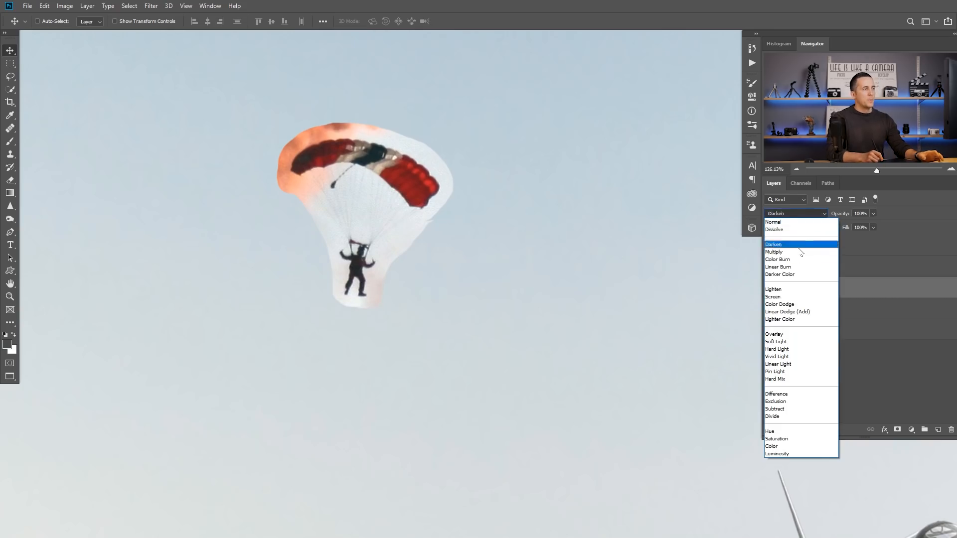
{"action": "left_click", "coordinate": [799, 252]}
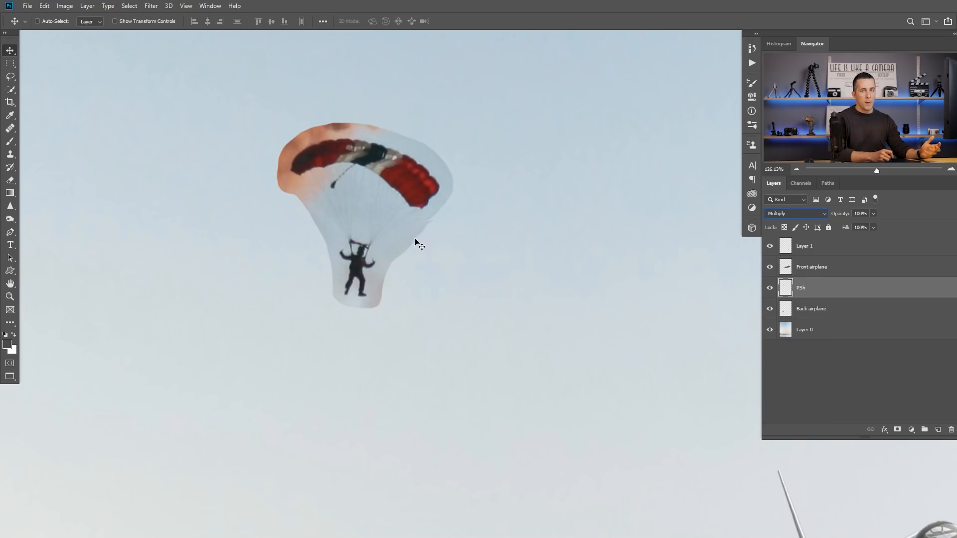
{"action": "left_click", "coordinate": [65, 6]}
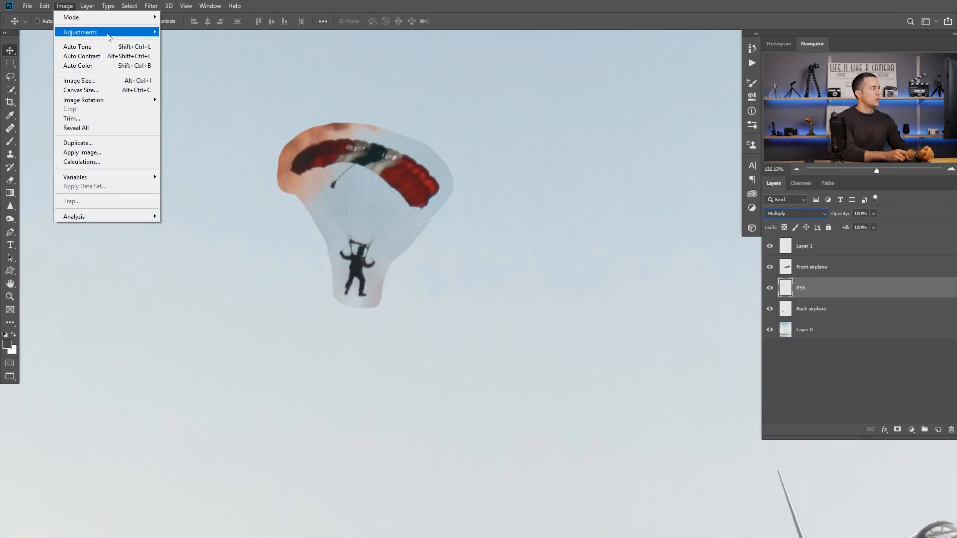
{"action": "mouse_move", "coordinate": [108, 37]}
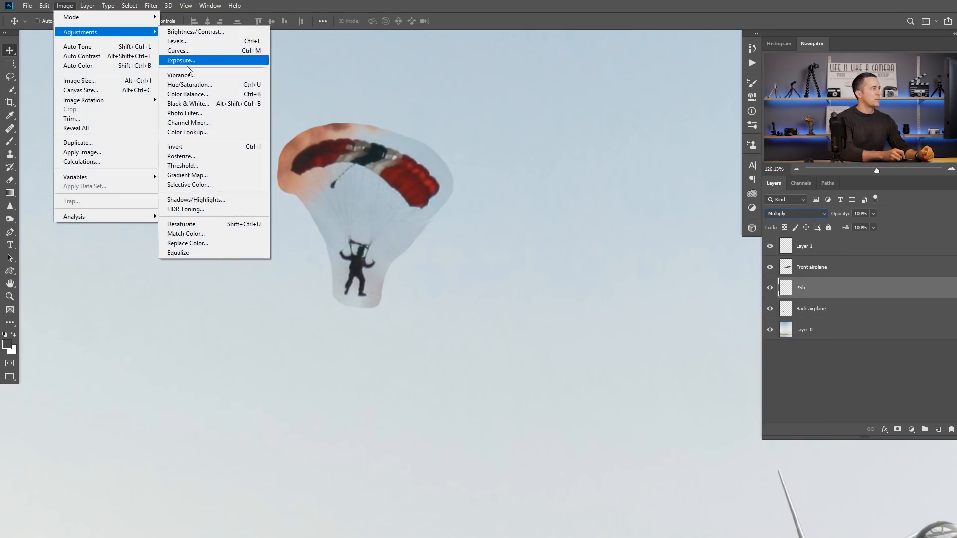
{"action": "left_click", "coordinate": [253, 42]}
{"action": "left_click_drag", "start_coordinate": [210, 119], "coordinate": [638, 215]}
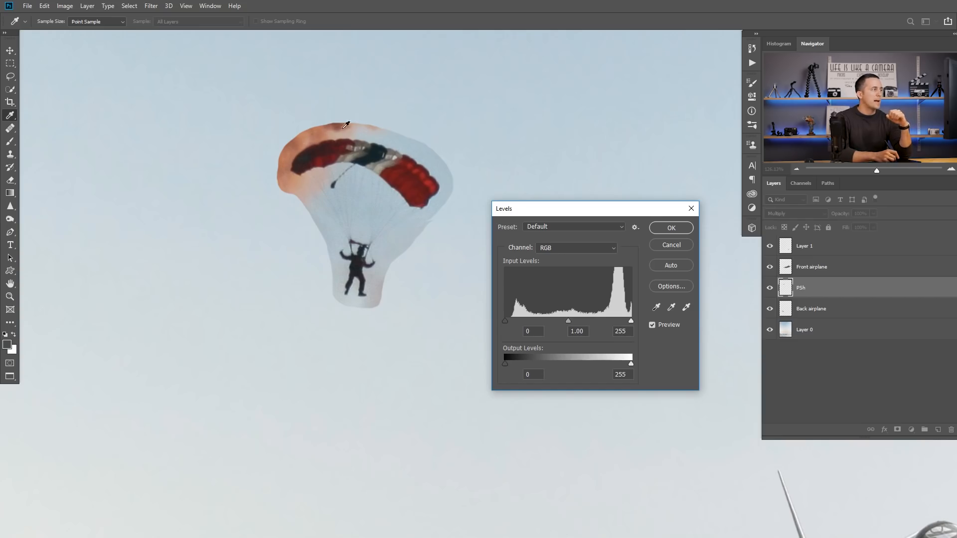
{"action": "left_click_drag", "start_coordinate": [631, 322], "coordinate": [614, 322]}
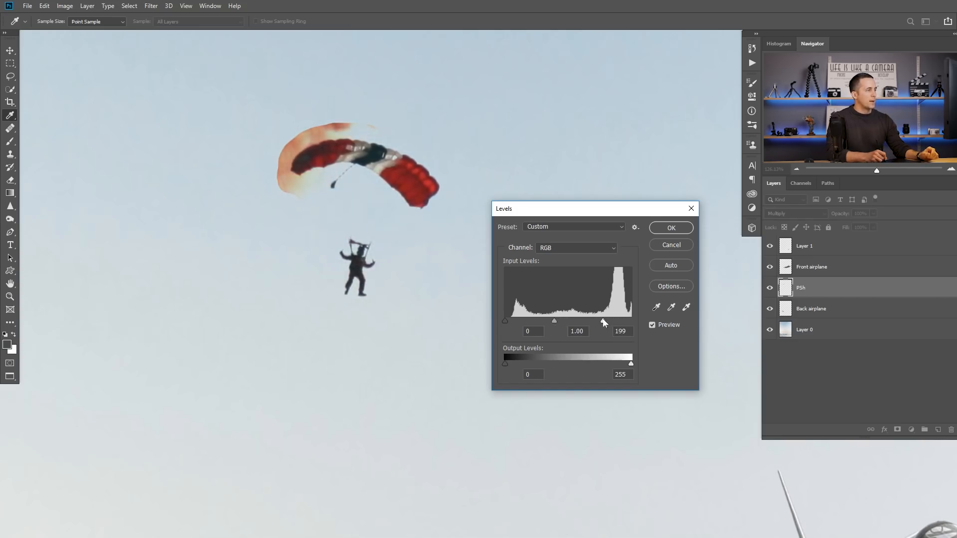
{"action": "left_click", "coordinate": [671, 229]}
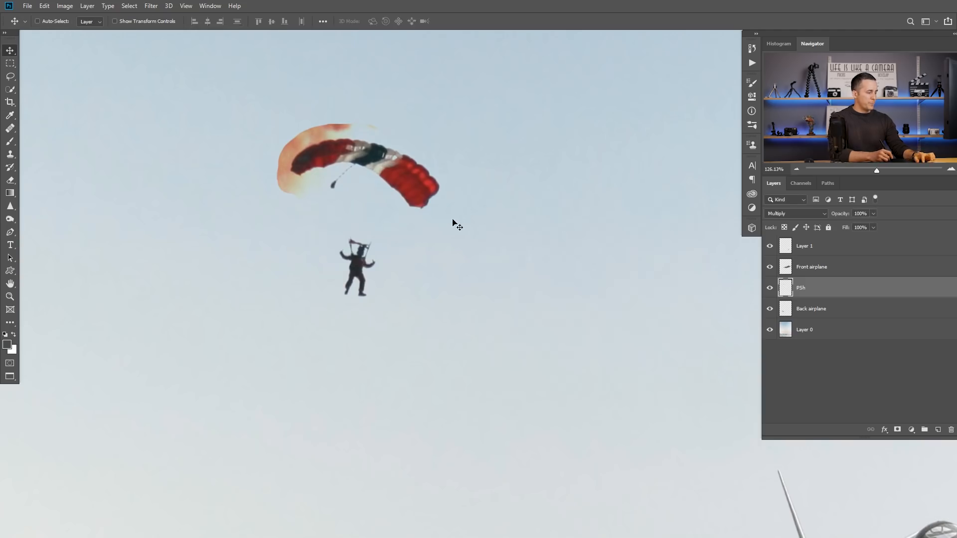
Step: Erase the leftover fringe along the top of the parachute canopy with a 40 px eraser
{"action": "key", "text": "b"}
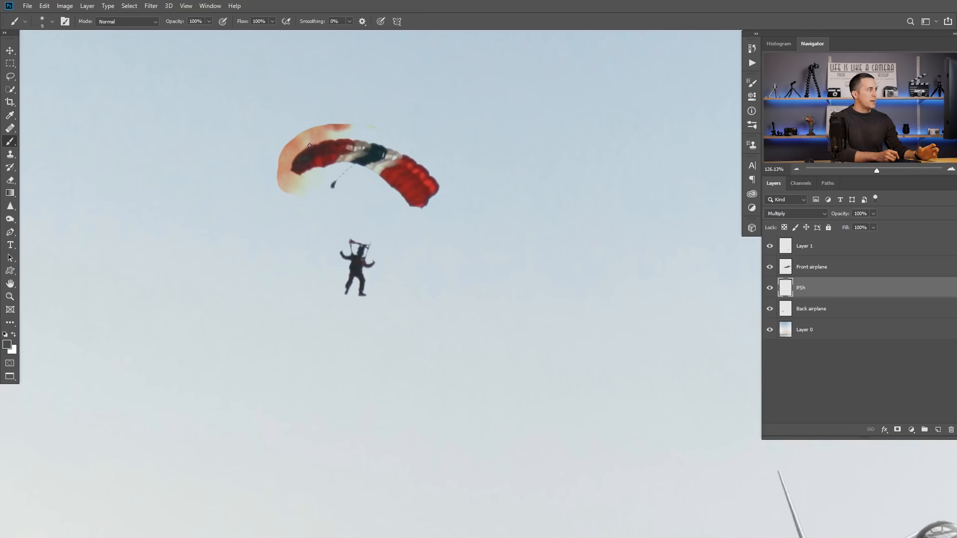
{"action": "left_click", "coordinate": [10, 180]}
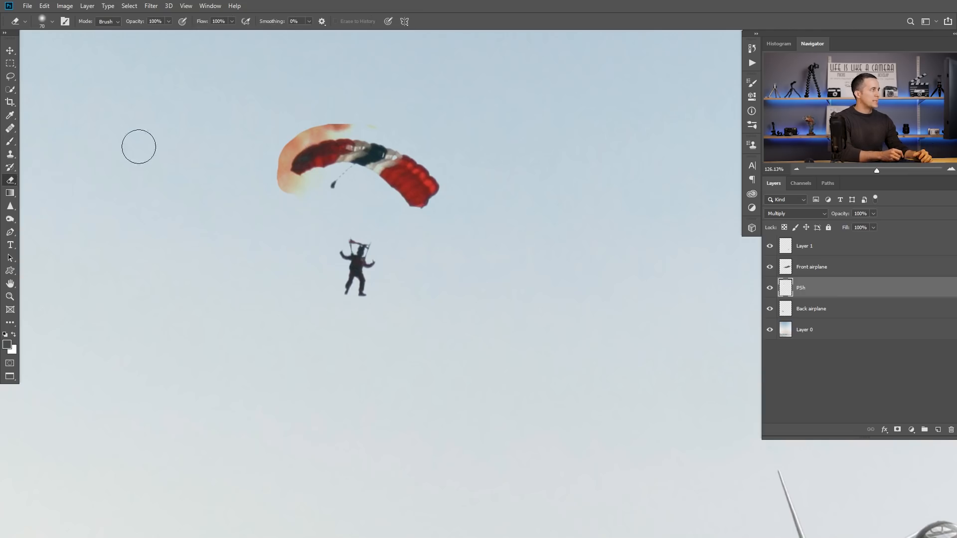
{"action": "key", "text": "["}
{"action": "key", "text": "["}
{"action": "key", "text": "["}
{"action": "key", "text": "["}
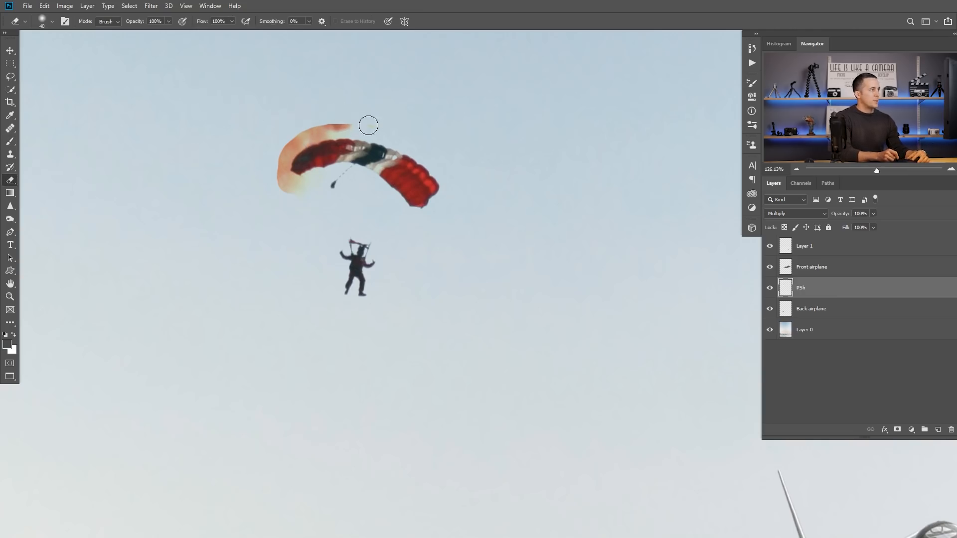
{"action": "left_click_drag", "start_coordinate": [372, 124], "coordinate": [333, 122]}
Step: Erase the remaining orange smoke around the canopy with a smaller eraser at about 54% hardness, going from 30 down to 15 px
{"action": "key", "text": "["}
{"action": "key", "text": "["}
{"action": "scroll", "coordinate": [299, 124], "scroll_direction": "up", "scroll_amount": 3}
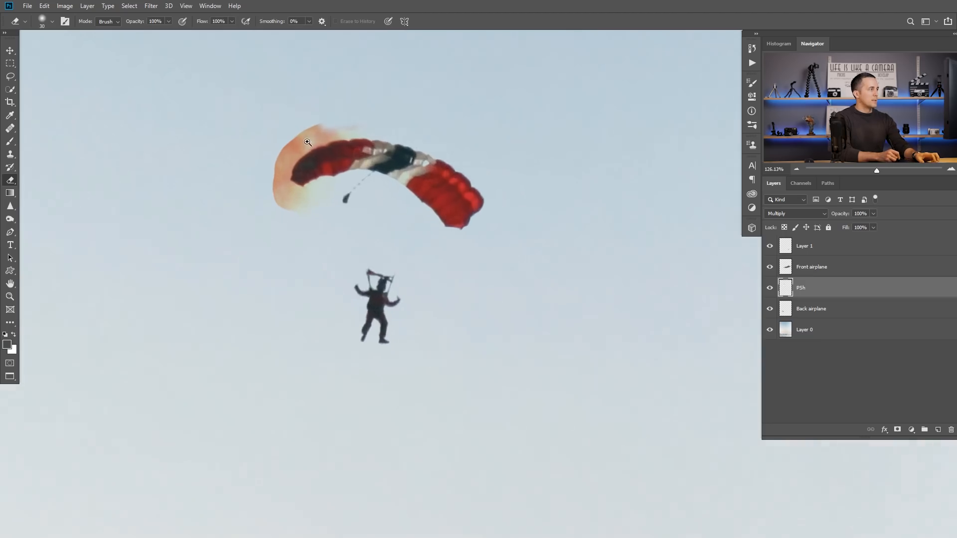
{"action": "right_click", "coordinate": [295, 131]}
{"action": "left_click", "coordinate": [377, 182]}
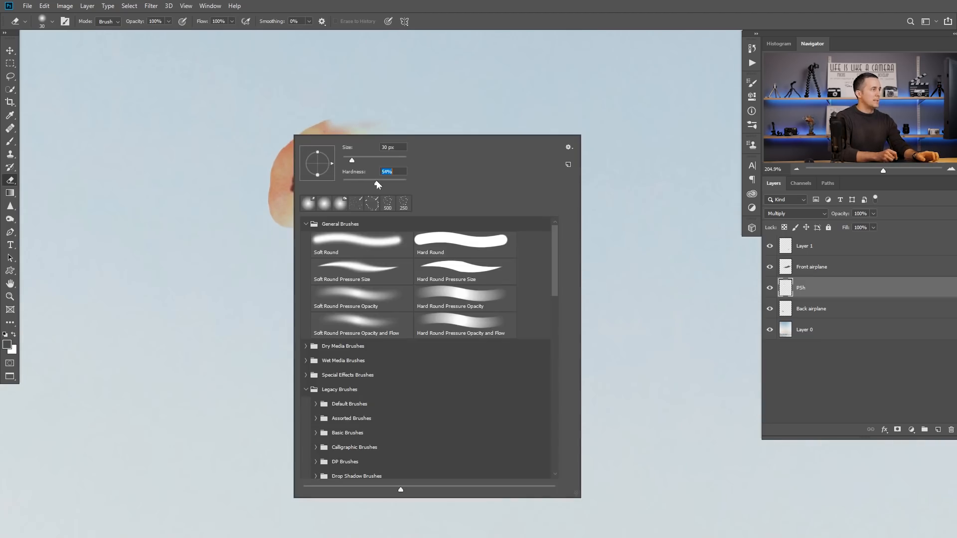
{"action": "mouse_move", "coordinate": [346, 119]}
{"action": "left_mouse_down"}
{"action": "mouse_move", "coordinate": [314, 129]}
{"action": "mouse_move", "coordinate": [348, 120]}
{"action": "mouse_move", "coordinate": [293, 150]}
{"action": "mouse_move", "coordinate": [280, 168]}
{"action": "mouse_move", "coordinate": [299, 146]}
{"action": "mouse_move", "coordinate": [277, 178]}
{"action": "mouse_move", "coordinate": [277, 207]}
{"action": "mouse_move", "coordinate": [304, 226]}
{"action": "mouse_move", "coordinate": [287, 207]}
{"action": "mouse_move", "coordinate": [312, 213]}
{"action": "mouse_move", "coordinate": [278, 207]}
{"action": "mouse_move", "coordinate": [275, 187]}
{"action": "mouse_move", "coordinate": [332, 131]}
{"action": "mouse_move", "coordinate": [380, 128]}
{"action": "left_mouse_up"}
{"action": "key", "text": "bracketleft"}
{"action": "key", "text": "bracketleft"}
{"action": "left_click_drag", "start_coordinate": [349, 196], "coordinate": [317, 200]}
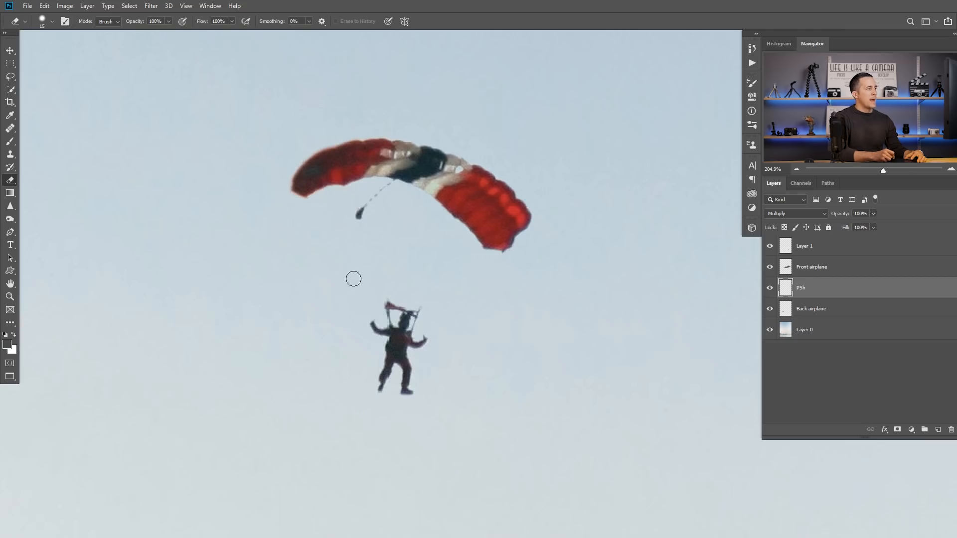
{"action": "mouse_move", "coordinate": [493, 260]}
{"action": "left_mouse_down"}
{"action": "mouse_move", "coordinate": [509, 257]}
{"action": "mouse_move", "coordinate": [499, 258]}
{"action": "left_mouse_up"}
Step: Sample the parachutist's dark suit colour, set the brush to 3 px and 76% hardness, and undo a trial suspension line
{"action": "left_click", "coordinate": [10, 141]}
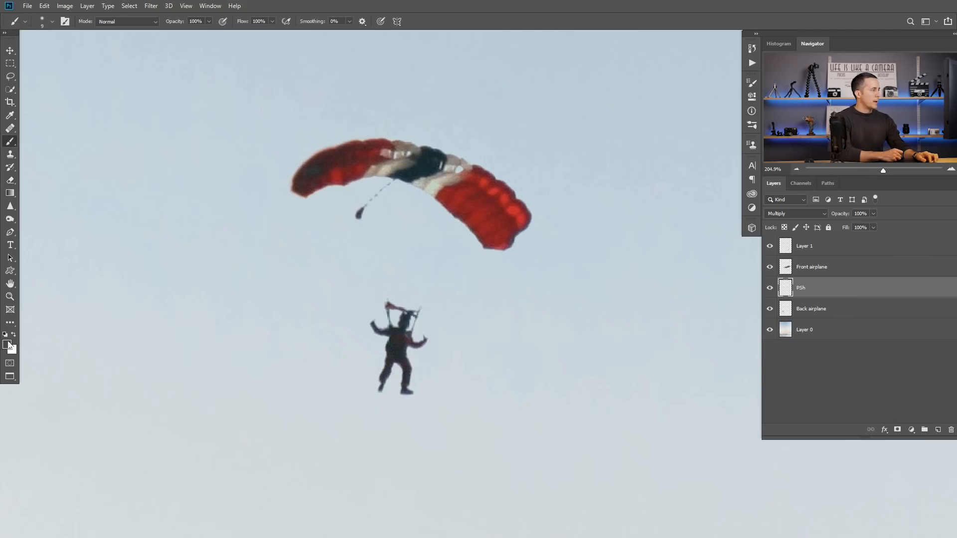
{"action": "left_click", "coordinate": [400, 342], "text": "alt"}
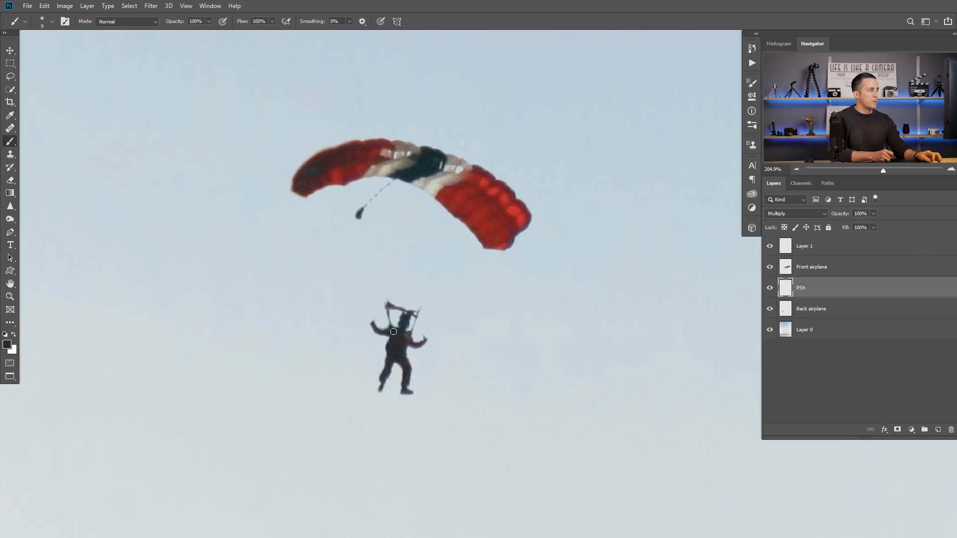
{"action": "right_click", "coordinate": [392, 235]}
{"action": "left_click_drag", "start_coordinate": [448, 206], "coordinate": [491, 207]}
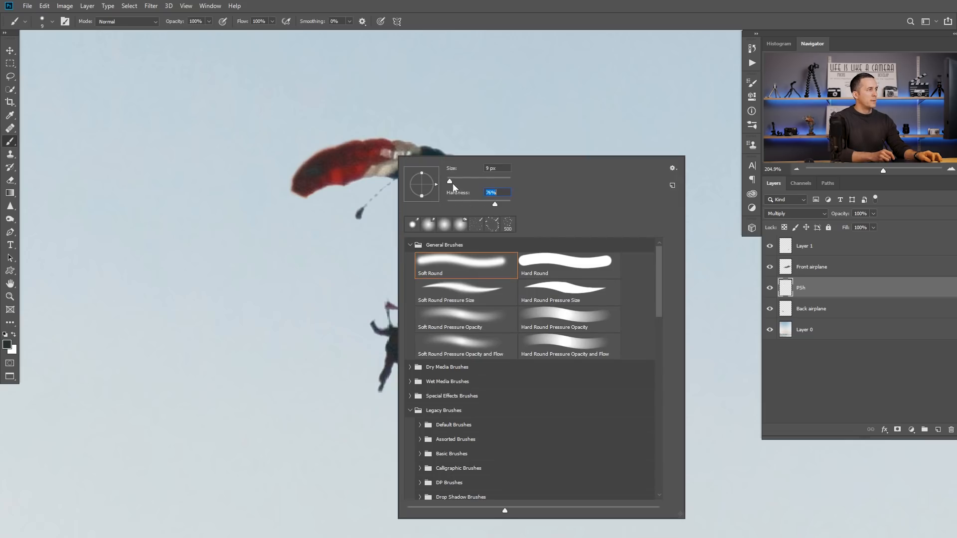
{"action": "left_click_drag", "start_coordinate": [449, 181], "coordinate": [447, 183]}
{"action": "key", "text": "Return"}
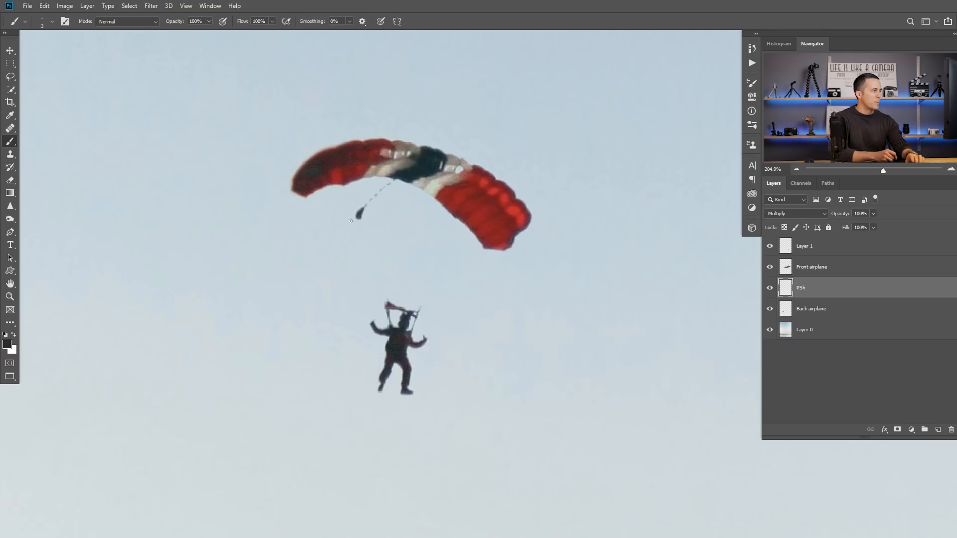
{"action": "left_click_drag", "start_coordinate": [311, 194], "coordinate": [362, 269]}
{"action": "key", "text": "ctrl+z"}
Step: With a slightly thinner brush, paint four straight suspension lines from the canopy's left part to the parachutist's harness
{"action": "key", "text": "bracketleft"}
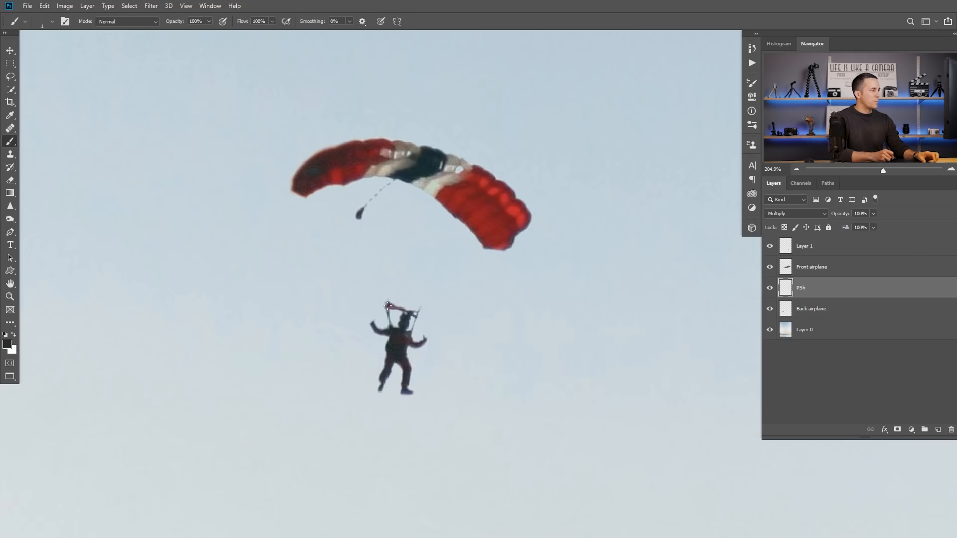
{"action": "left_click", "coordinate": [307, 197]}
{"action": "left_click", "coordinate": [388, 304], "text": "shift"}
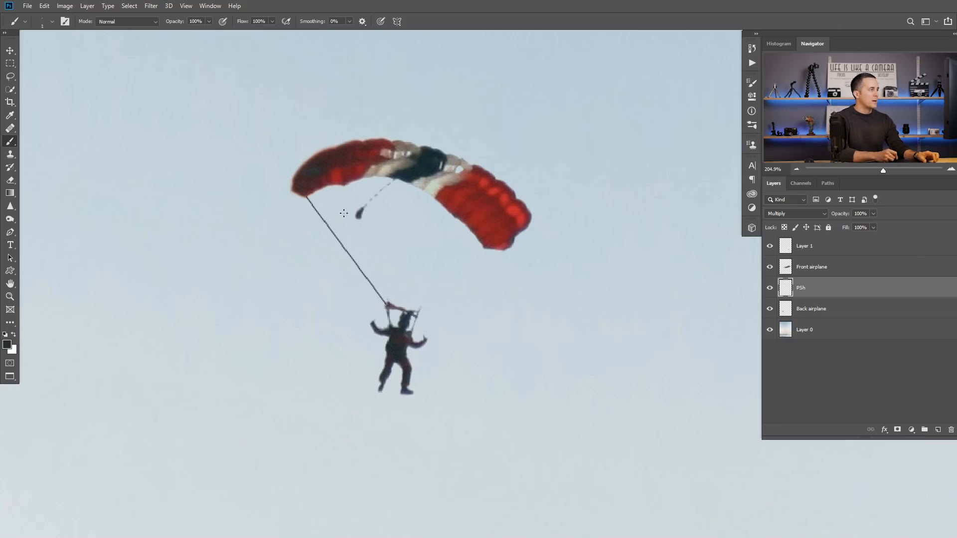
{"action": "left_click", "coordinate": [328, 185]}
{"action": "left_click", "coordinate": [389, 302], "text": "shift"}
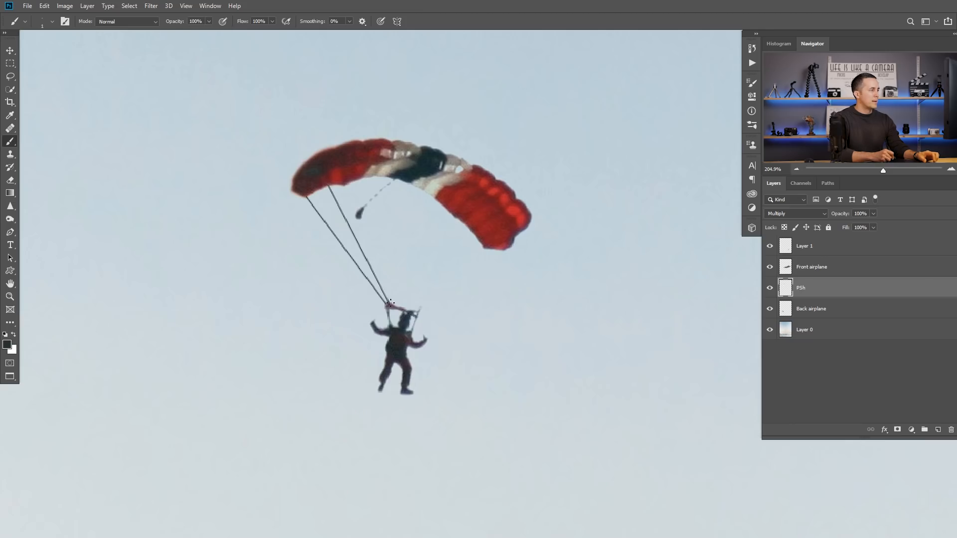
{"action": "left_click", "coordinate": [348, 185]}
{"action": "left_click", "coordinate": [390, 302], "text": "shift"}
{"action": "left_click", "coordinate": [373, 176]}
{"action": "left_click", "coordinate": [391, 302], "text": "shift"}
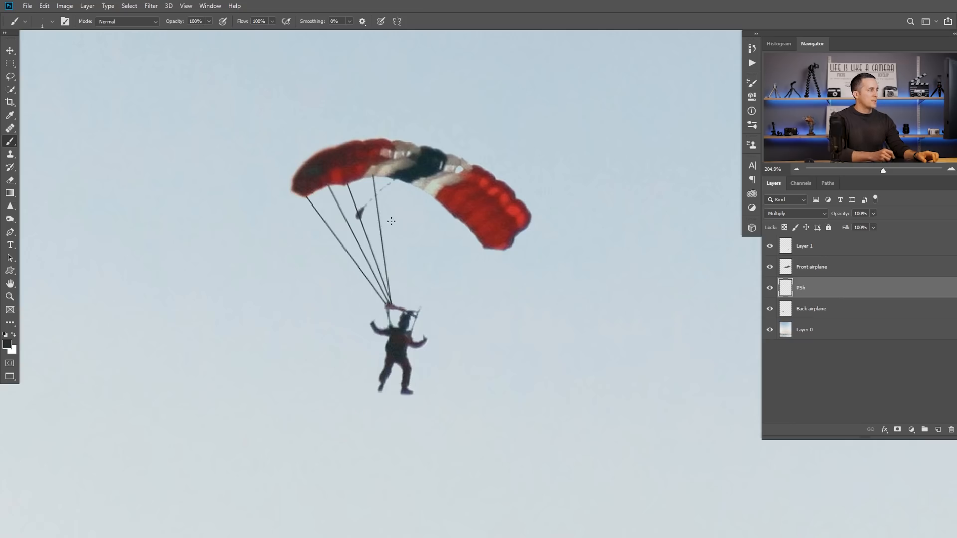
Step: Paint matching straight suspension lines from the canopy's right part to the right side of the harness
{"action": "left_click", "coordinate": [504, 249], "text": "shift"}
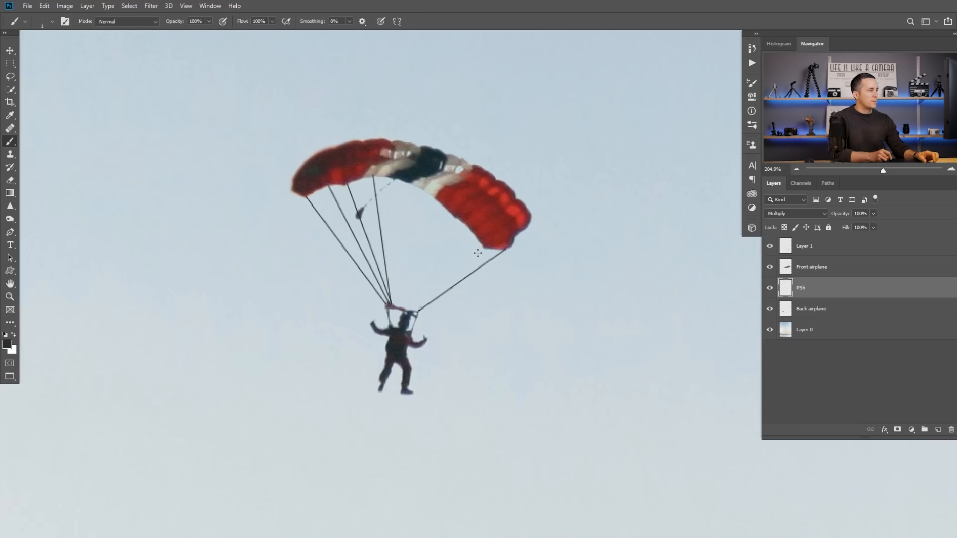
{"action": "left_click", "coordinate": [484, 247]}
{"action": "left_click", "coordinate": [417, 312], "text": "shift"}
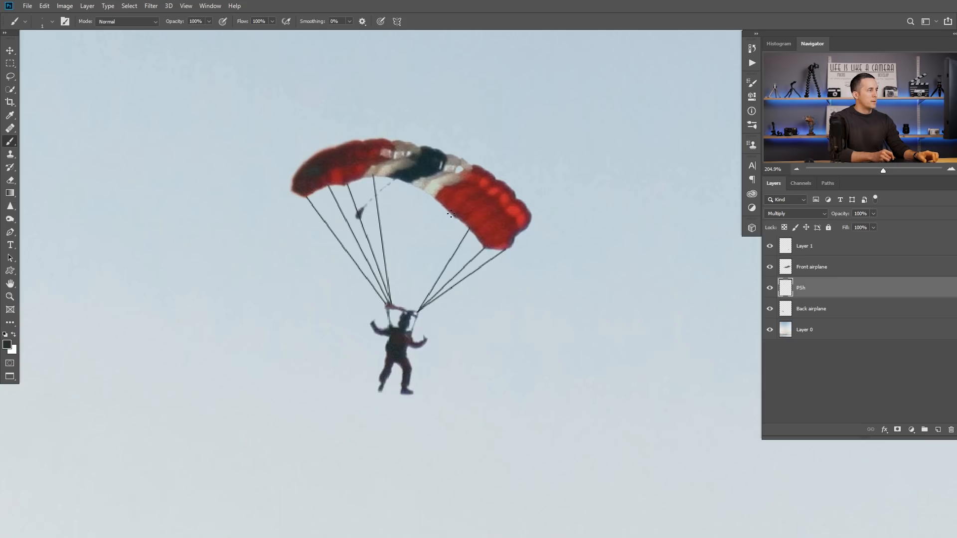
{"action": "left_click", "coordinate": [452, 214], "text": "shift"}
{"action": "mouse_move", "coordinate": [438, 274]}
{"action": "left_mouse_down"}
{"action": "mouse_move", "coordinate": [395, 291]}
{"action": "mouse_move", "coordinate": [364, 324]}
{"action": "mouse_move", "coordinate": [424, 294]}
{"action": "left_mouse_up"}
{"action": "left_click_drag", "start_coordinate": [454, 258], "coordinate": [355, 295]}
{"action": "left_click_drag", "start_coordinate": [427, 254], "coordinate": [462, 283]}
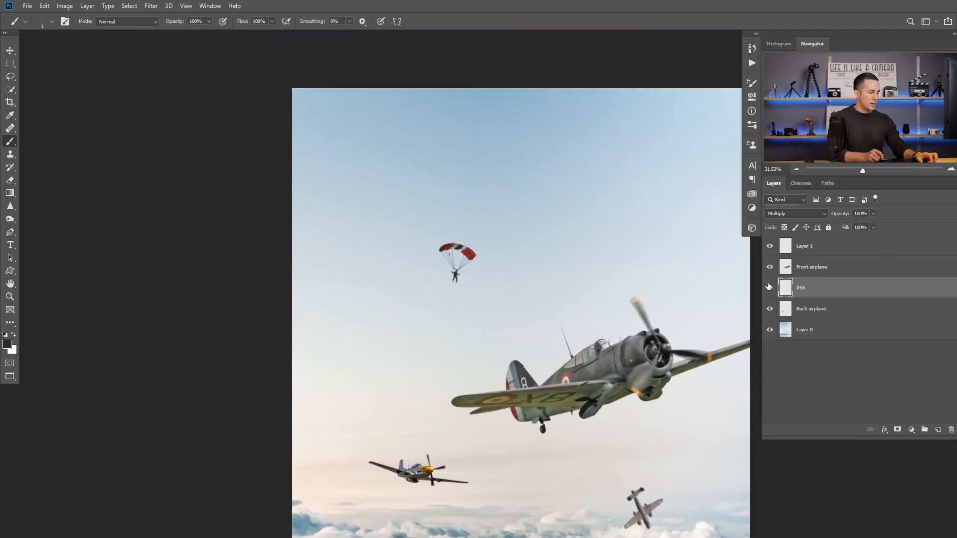
Step: Scale the parachutist down and place it slightly lower in the sky above the front airplane's tail
{"action": "key", "text": "ctrl+t"}
{"action": "left_click_drag", "start_coordinate": [479, 240], "coordinate": [466, 274]}
{"action": "key", "text": "Return"}
{"action": "scroll", "coordinate": [459, 274], "scroll_direction": "down", "scroll_amount": 3}
{"action": "left_click_drag", "start_coordinate": [468, 310], "coordinate": [418, 239]}
{"action": "left_click_drag", "start_coordinate": [469, 254], "coordinate": [428, 277]}
{"action": "left_click_drag", "start_coordinate": [473, 312], "coordinate": [468, 273]}
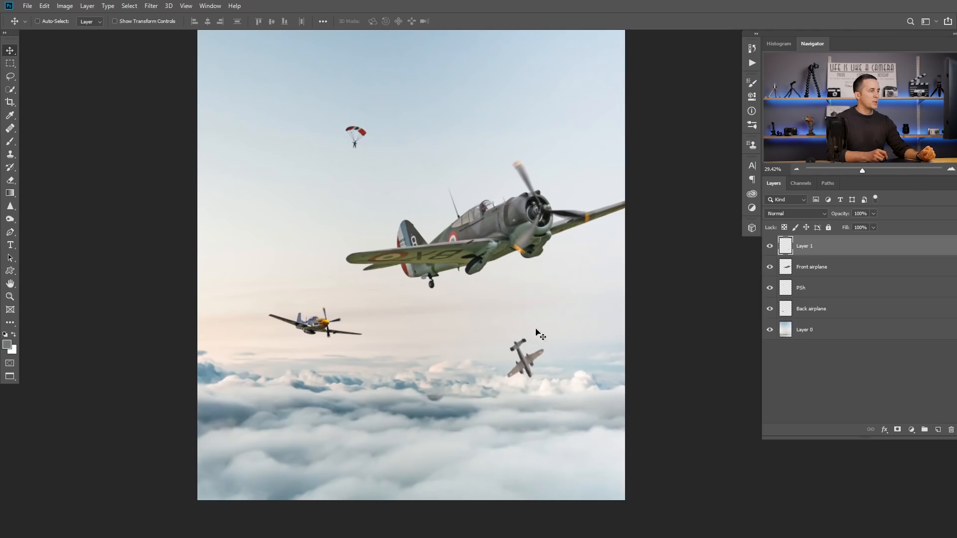
Step: Rename the crashing airplane's layer as Airplane chrash
{"action": "double_click", "coordinate": [805, 247]}
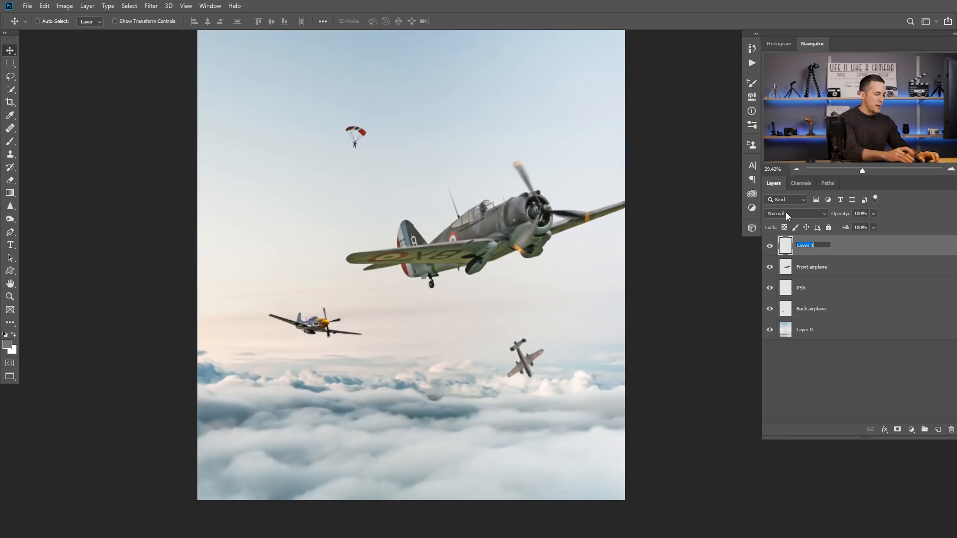
{"action": "type", "text": "Airpla"}
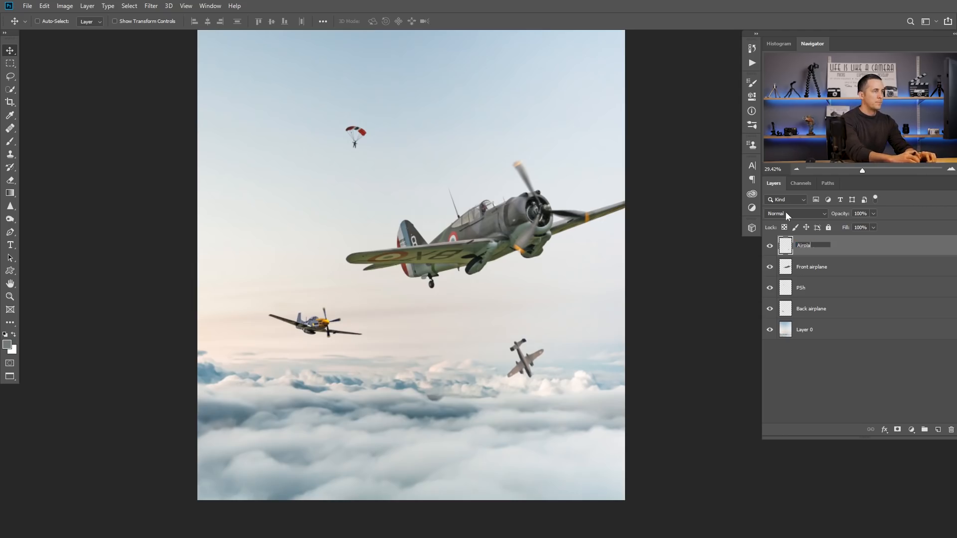
{"action": "type", "text": "ne chrash"}
{"action": "key", "text": "Return"}
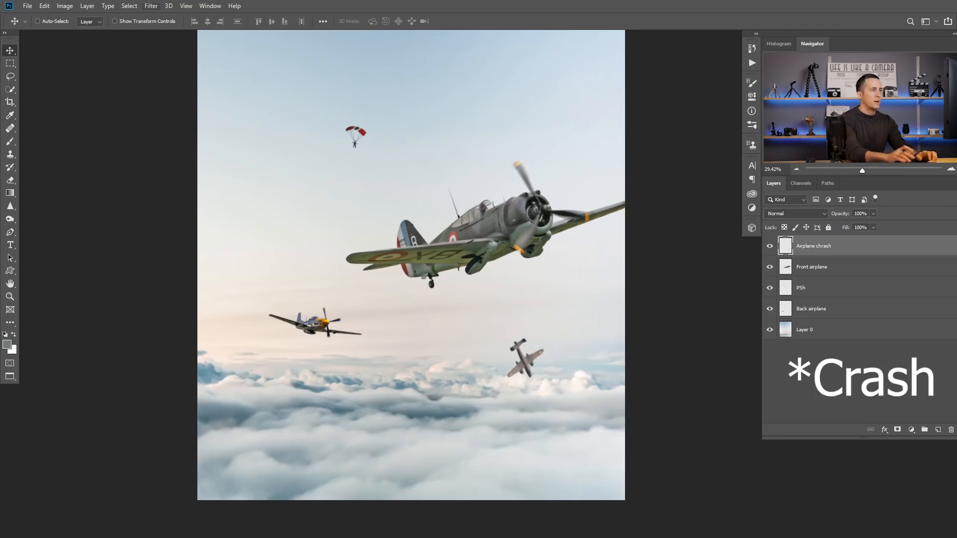
Step: Scale the crashing airplane down slightly, keeping it just above the clouds
{"action": "left_click", "coordinate": [534, 354]}
{"action": "key", "text": "ctrl+t"}
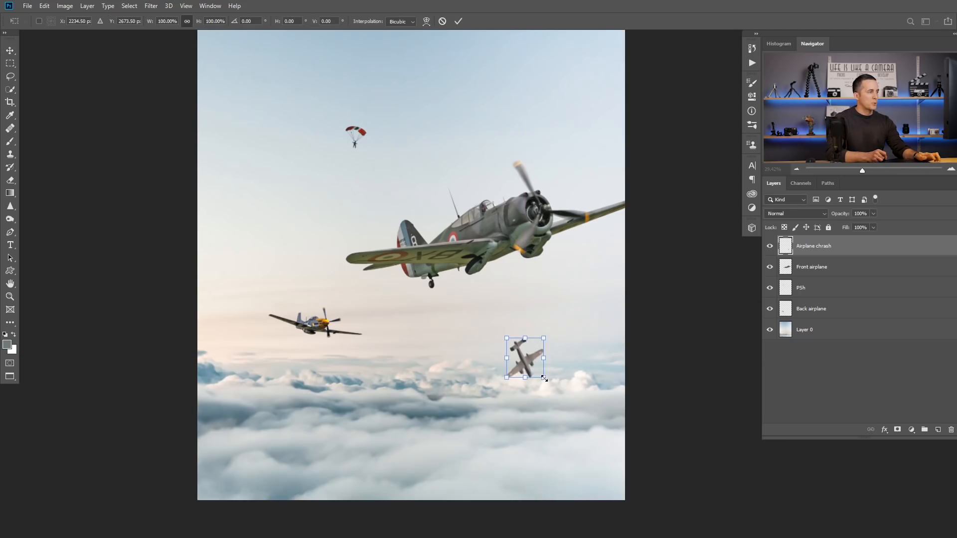
{"action": "left_click_drag", "start_coordinate": [544, 379], "coordinate": [540, 373]}
{"action": "key", "text": "Return"}
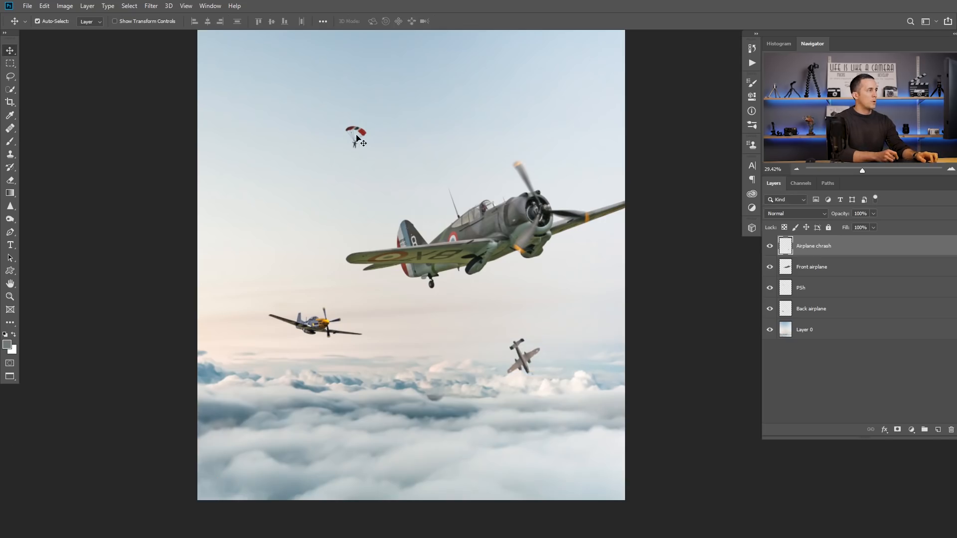
Step: Select the parachutist, try transforming it in the sky, and undo the transform
{"action": "left_click", "coordinate": [358, 138]}
{"action": "key", "text": "ctrl+t"}
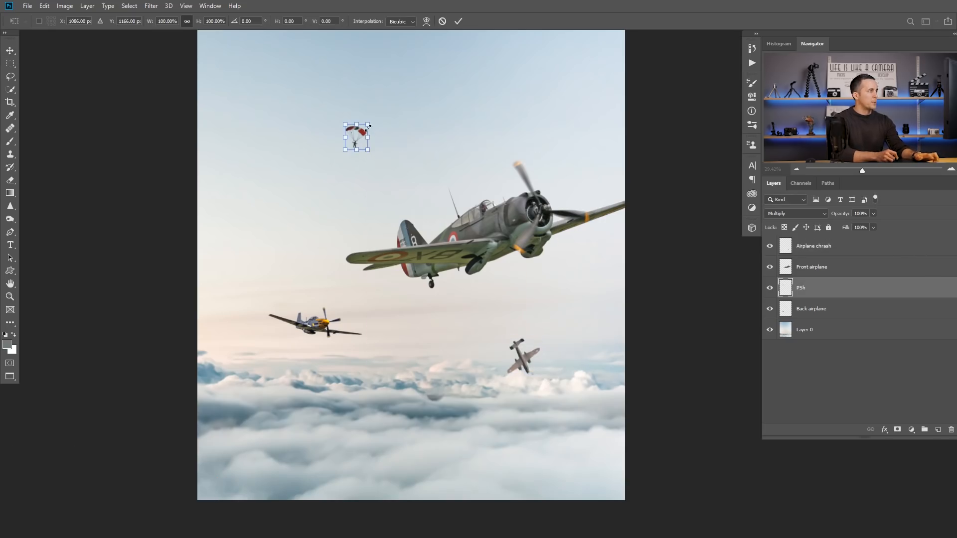
{"action": "left_click_drag", "start_coordinate": [369, 123], "coordinate": [369, 167]}
{"action": "key", "text": "Return"}
{"action": "key", "text": "ctrl+z"}
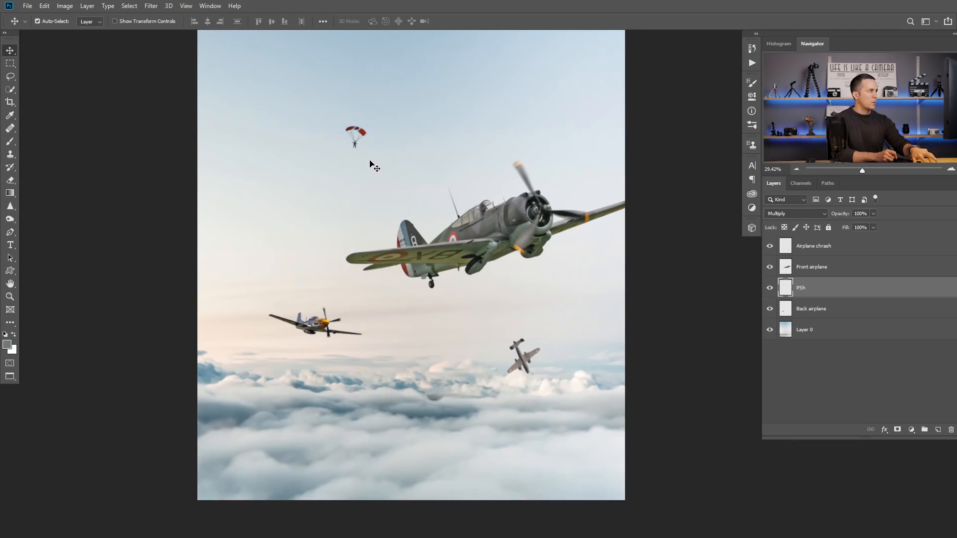
Step: Scale the parachutist down slightly and shift it a little to the left in the sky
{"action": "key", "text": "ctrl+t"}
{"action": "left_click_drag", "start_coordinate": [367, 125], "coordinate": [337, 148]}
{"action": "key", "text": "Return"}
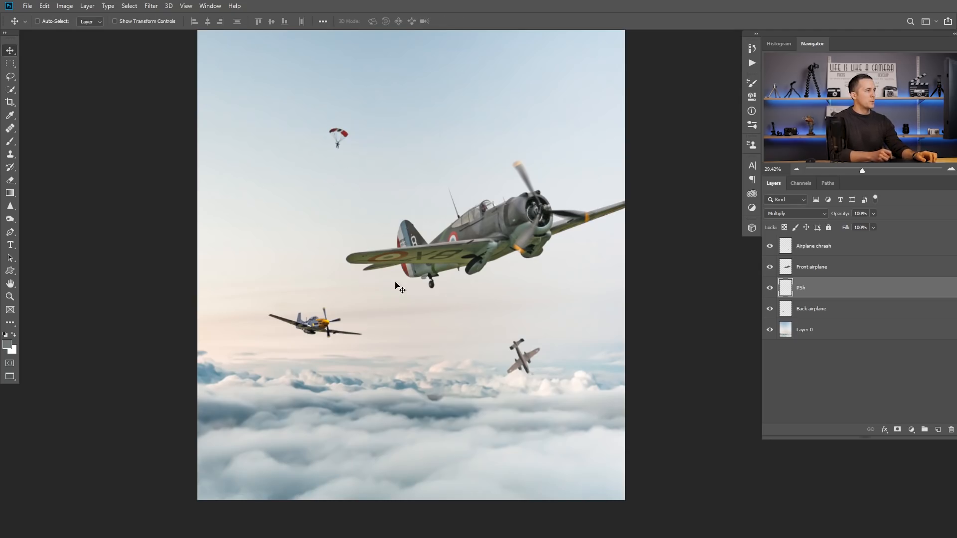
Step: Nudge the front airplane slightly down and left, and scale the back airplane to about 84%, shifting it slightly up and left
{"action": "left_click", "coordinate": [518, 232], "text": "ctrl"}
{"action": "left_click_drag", "start_coordinate": [511, 226], "coordinate": [508, 234]}
{"action": "left_click", "coordinate": [325, 328], "text": "ctrl"}
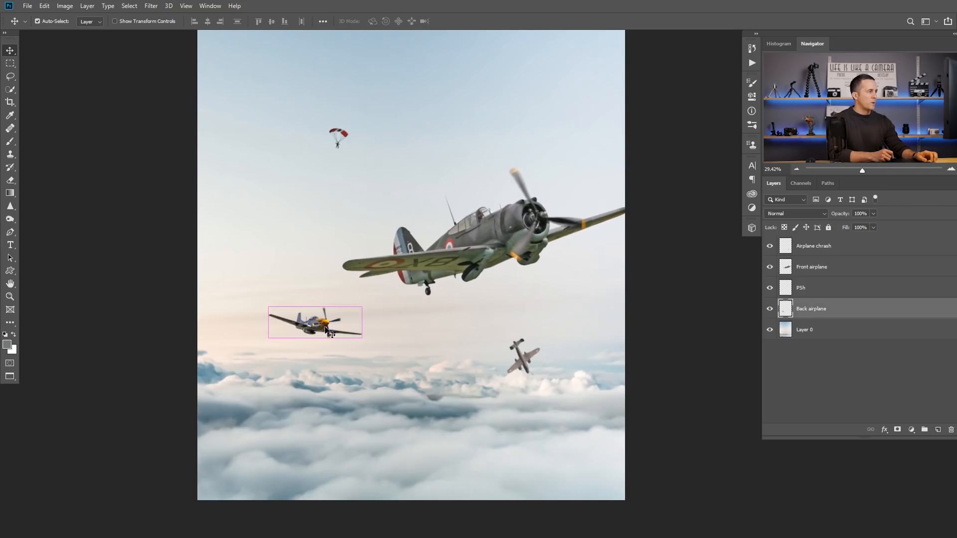
{"action": "key", "text": "ctrl+t"}
{"action": "left_click_drag", "start_coordinate": [362, 338], "coordinate": [338, 325]}
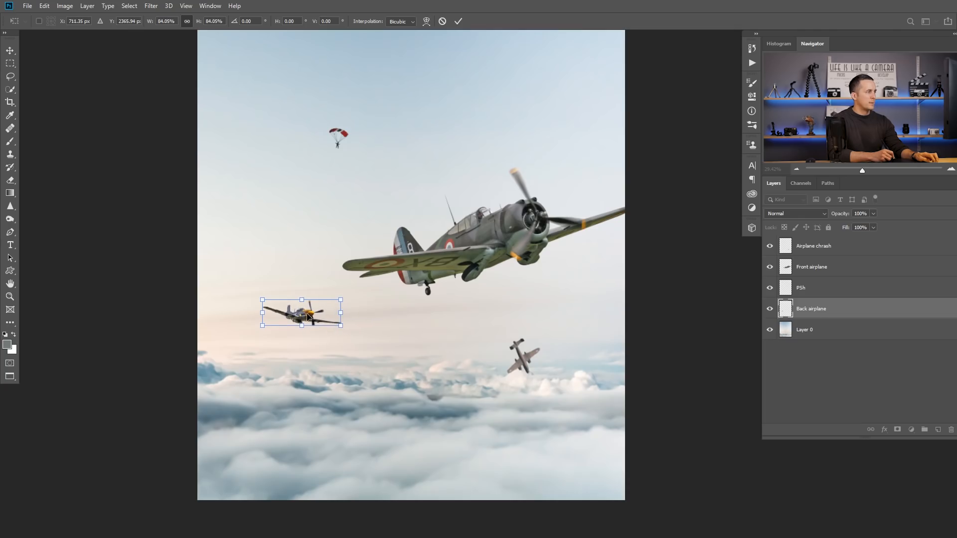
{"action": "key", "text": "Return"}
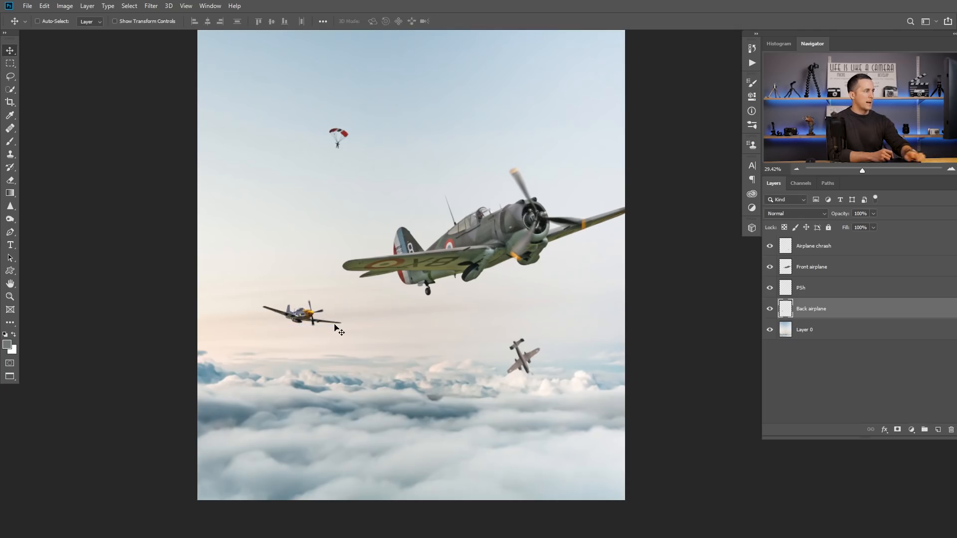
Step: Rotate the front airplane very slightly clockwise
{"action": "left_click_drag", "start_coordinate": [364, 302], "coordinate": [332, 324]}
{"action": "left_click_drag", "start_coordinate": [395, 306], "coordinate": [415, 319], "text": "ctrl+space"}
{"action": "left_click", "coordinate": [479, 224]}
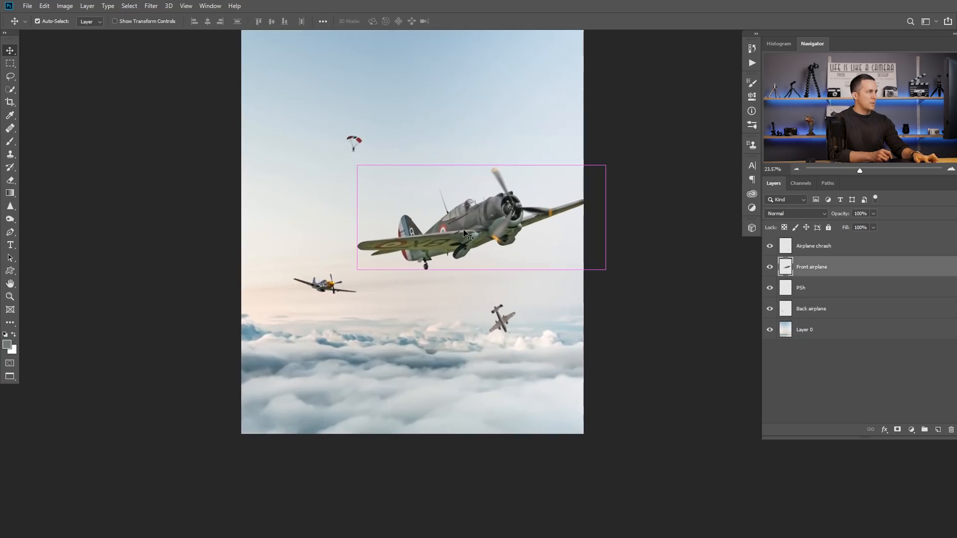
{"action": "key", "text": "ctrl+t"}
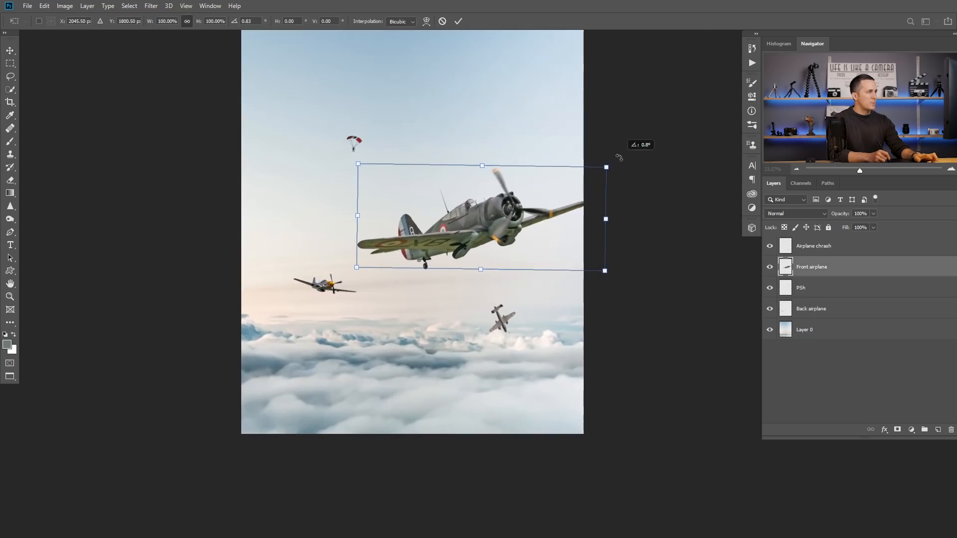
{"action": "key", "text": "Return"}
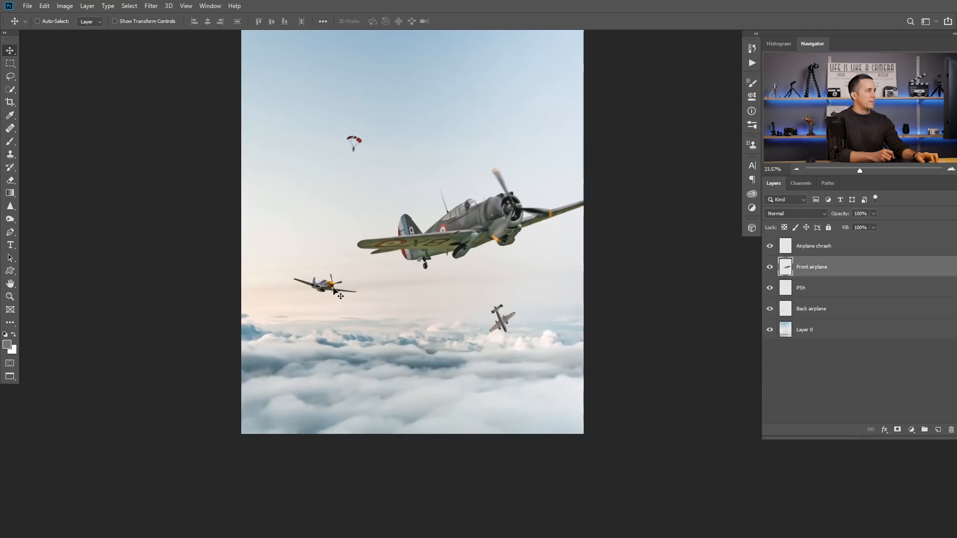
{"action": "key", "text": "ctrl"}
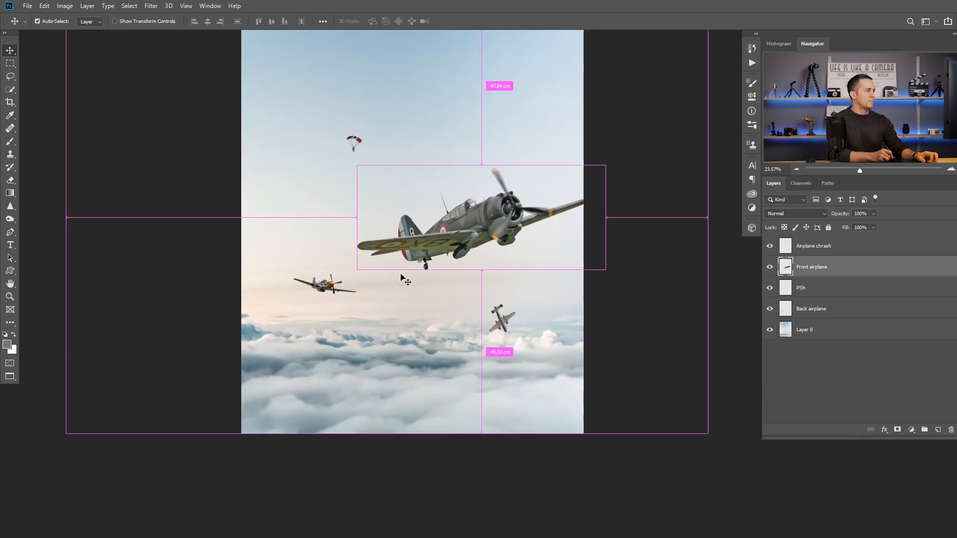
{"action": "left_click_drag", "start_coordinate": [406, 272], "coordinate": [443, 296]}
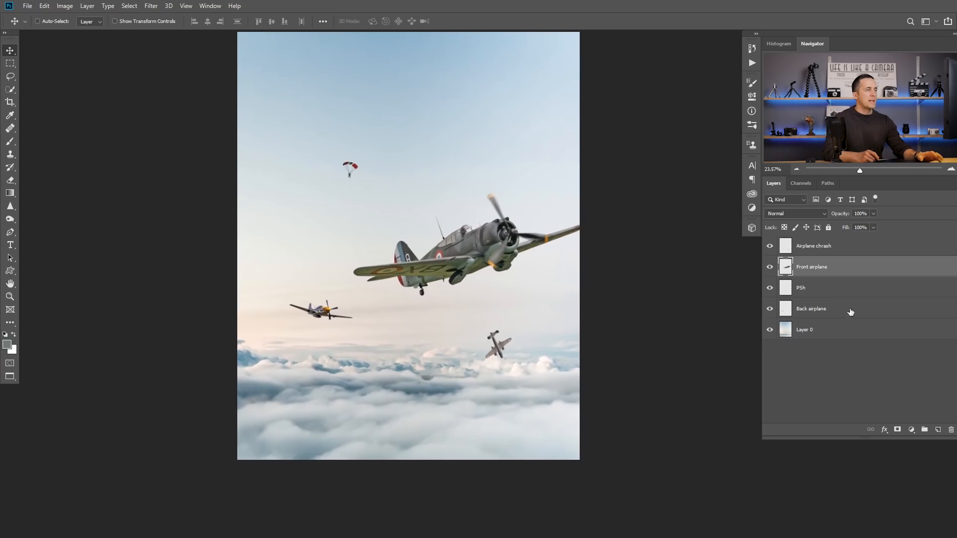
Step: Create a new layer above the Airplane chrash layer and name it Smoke trails
{"action": "left_click", "coordinate": [858, 248]}
{"action": "left_click", "coordinate": [939, 430]}
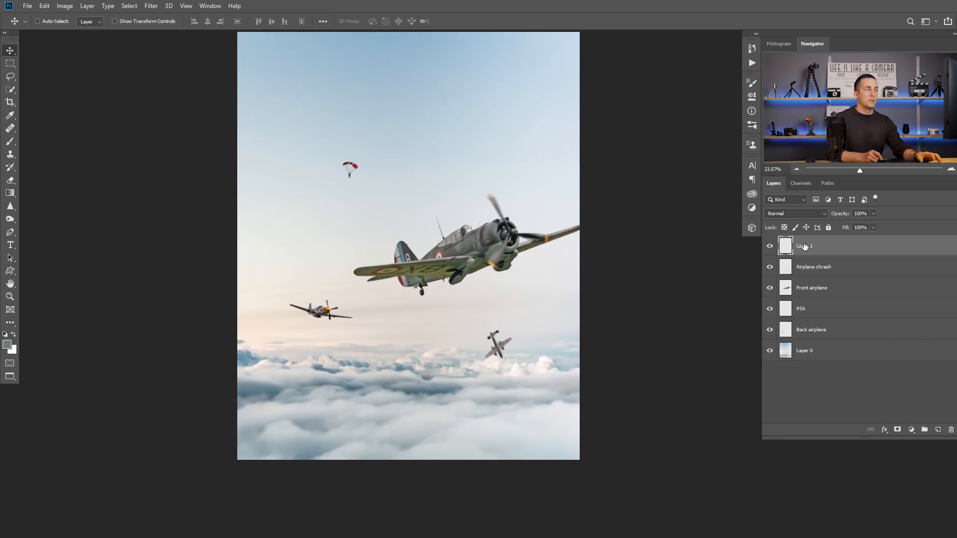
{"action": "type", "text": "Smoke trails"}
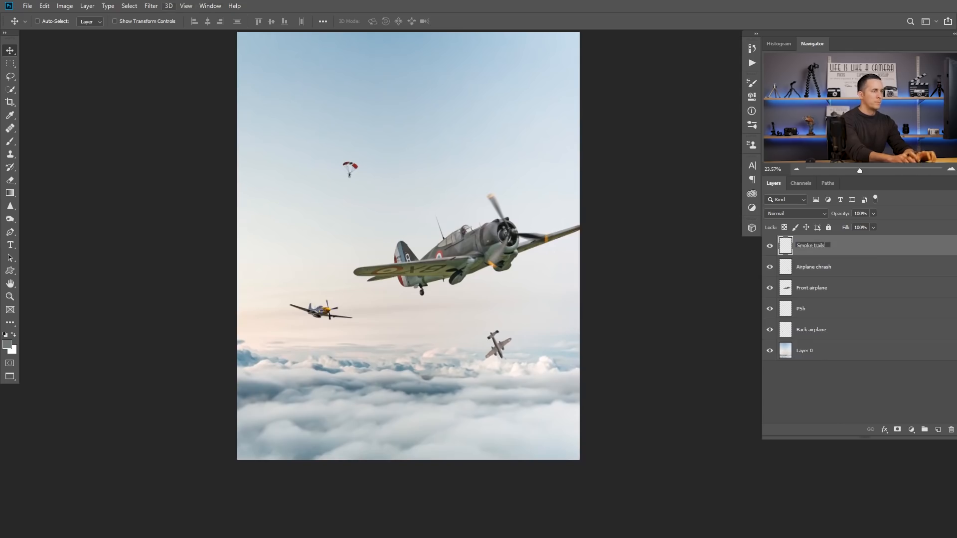
{"action": "key", "text": "Return"}
Step: Activate the Brush tool and choose the Cloud/Dust 02 preset from the Cloud-Dust Brushes set
{"action": "key", "text": "b"}
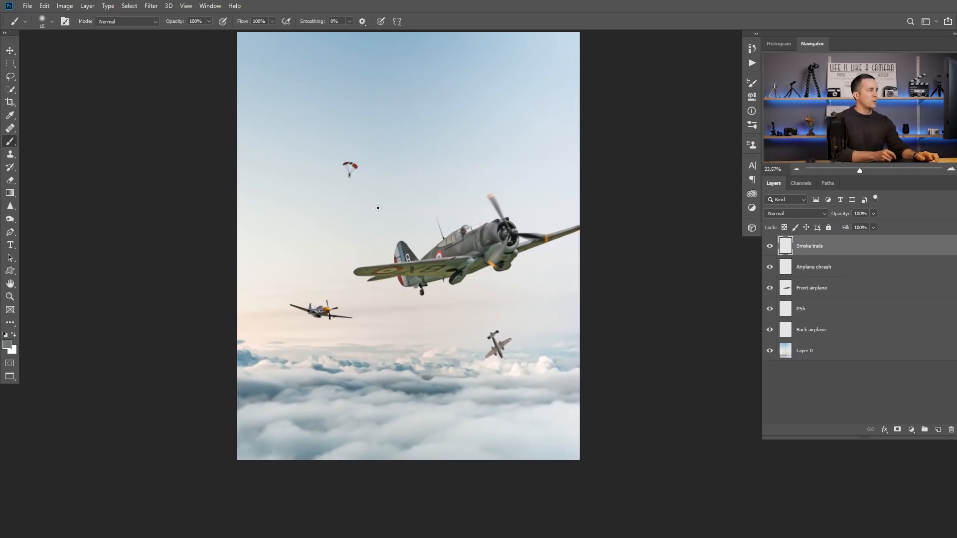
{"action": "right_click", "coordinate": [389, 194]}
{"action": "left_click_drag", "start_coordinate": [654, 274], "coordinate": [665, 435]}
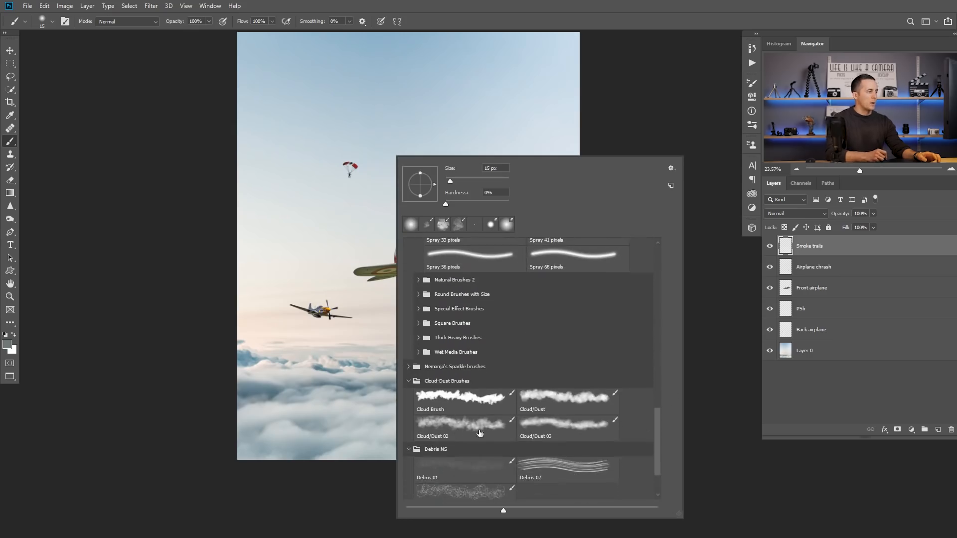
{"action": "left_click", "coordinate": [452, 426]}
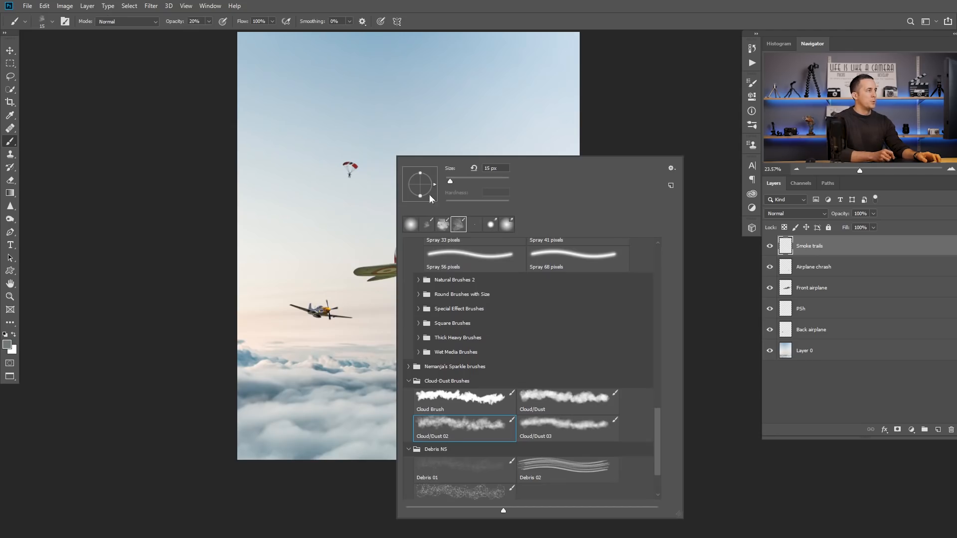
Step: Test Cloud/Dust 02 smoke strokes in the sky and from the crashing airplane at 100% opacity and up to 250 px, undoing each one
{"action": "left_click_drag", "start_coordinate": [340, 124], "coordinate": [425, 151]}
{"action": "key", "text": "ctrl+z"}
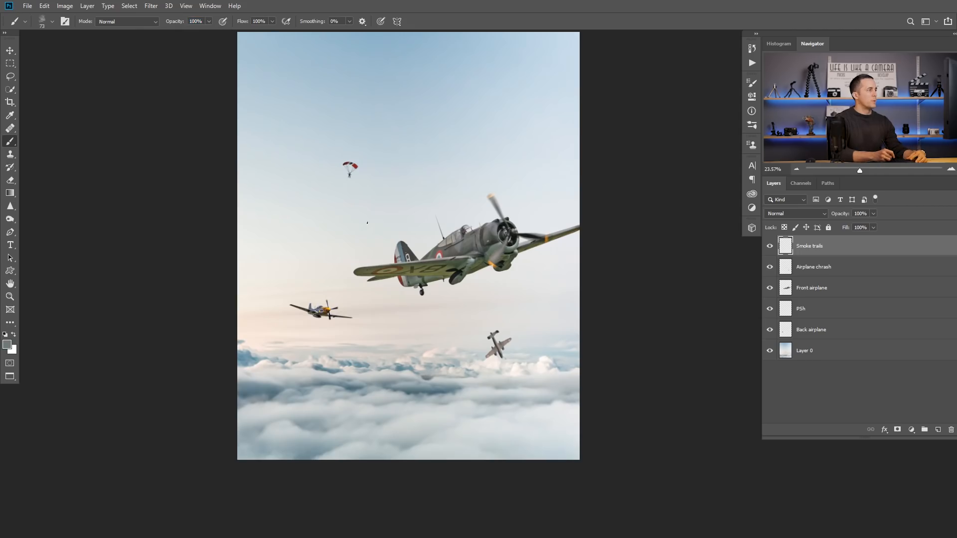
{"action": "key", "text": "bracketright"}
{"action": "mouse_move", "coordinate": [366, 237]}
{"action": "left_mouse_down"}
{"action": "mouse_move", "coordinate": [320, 200]}
{"action": "mouse_move", "coordinate": [323, 137]}
{"action": "mouse_move", "coordinate": [466, 145]}
{"action": "mouse_move", "coordinate": [419, 184]}
{"action": "mouse_move", "coordinate": [378, 112]}
{"action": "mouse_move", "coordinate": [331, 130]}
{"action": "mouse_move", "coordinate": [435, 248]}
{"action": "mouse_move", "coordinate": [351, 238]}
{"action": "mouse_move", "coordinate": [376, 243]}
{"action": "left_mouse_up"}
{"action": "key", "text": "ctrl+z"}
{"action": "mouse_move", "coordinate": [419, 246]}
{"action": "left_mouse_down"}
{"action": "mouse_move", "coordinate": [351, 249]}
{"action": "mouse_move", "coordinate": [327, 234]}
{"action": "left_mouse_up"}
{"action": "key", "text": "ctrl+z"}
{"action": "key", "text": "ctrl+z"}
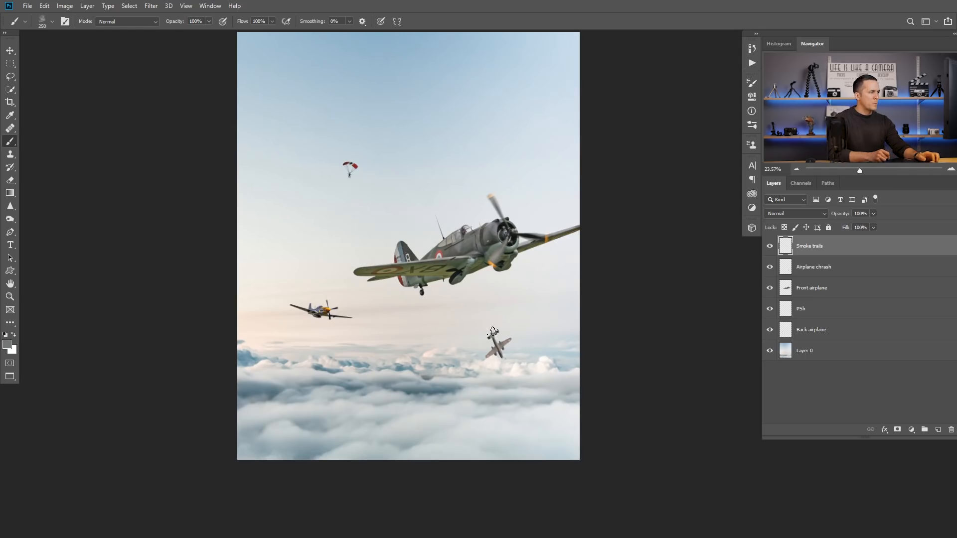
{"action": "left_click_drag", "start_coordinate": [492, 331], "coordinate": [455, 282]}
{"action": "key", "text": "ctrl+z"}
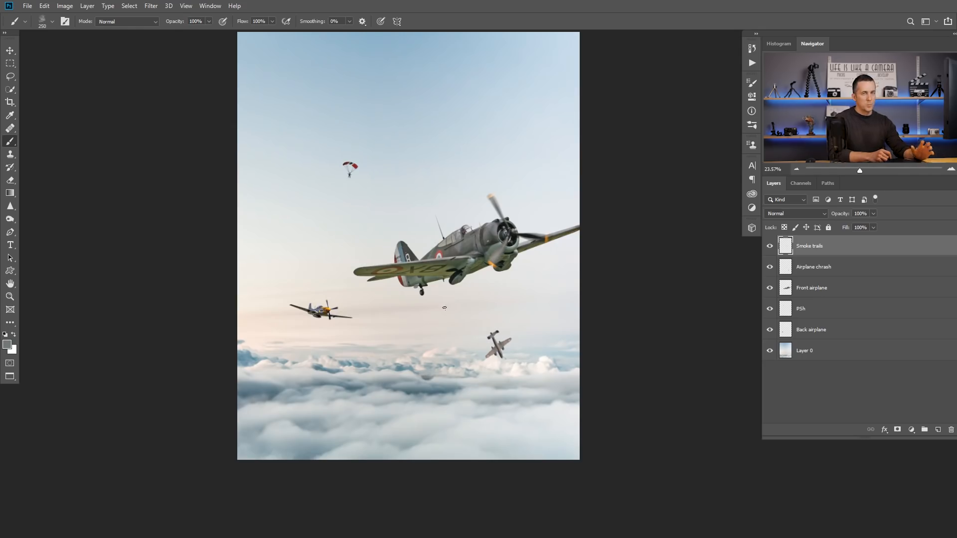
Step: Try the Cloud/Dust brush at 250 px with two smoke strokes across the sky, undoing both
{"action": "right_click", "coordinate": [450, 258]}
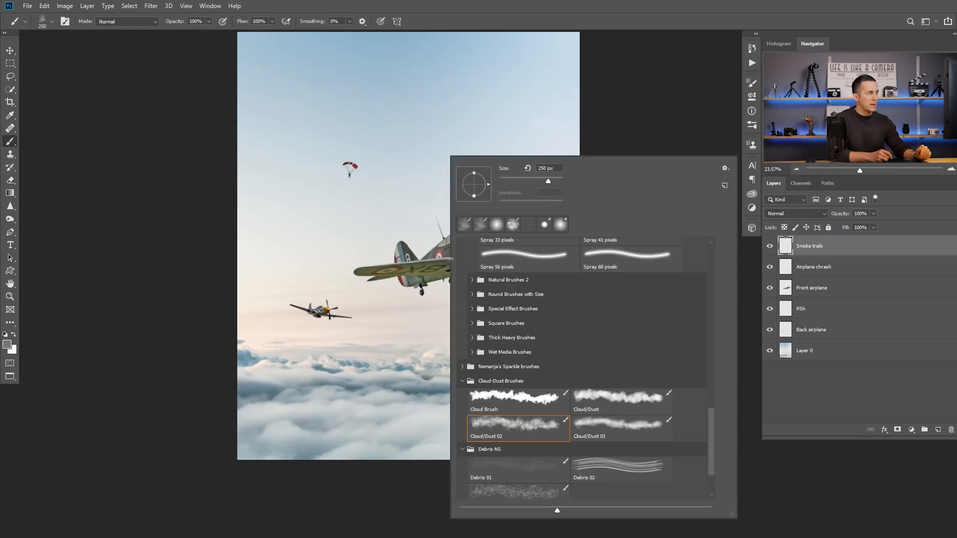
{"action": "left_click", "coordinate": [613, 399]}
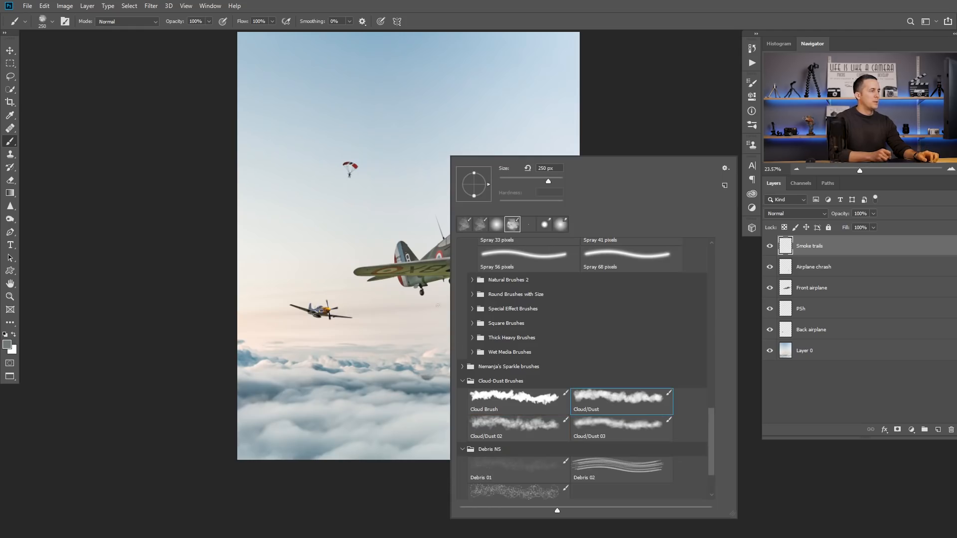
{"action": "left_click_drag", "start_coordinate": [424, 299], "coordinate": [388, 237]}
{"action": "key", "text": "ctrl+z"}
{"action": "left_click_drag", "start_coordinate": [480, 324], "coordinate": [400, 233]}
{"action": "key", "text": "ctrl+z"}
Step: Try the Cloud Brush preset in the sky, enlarging it up to 1500 px, and undo the test strokes
{"action": "right_click", "coordinate": [482, 304]}
{"action": "left_click", "coordinate": [538, 394]}
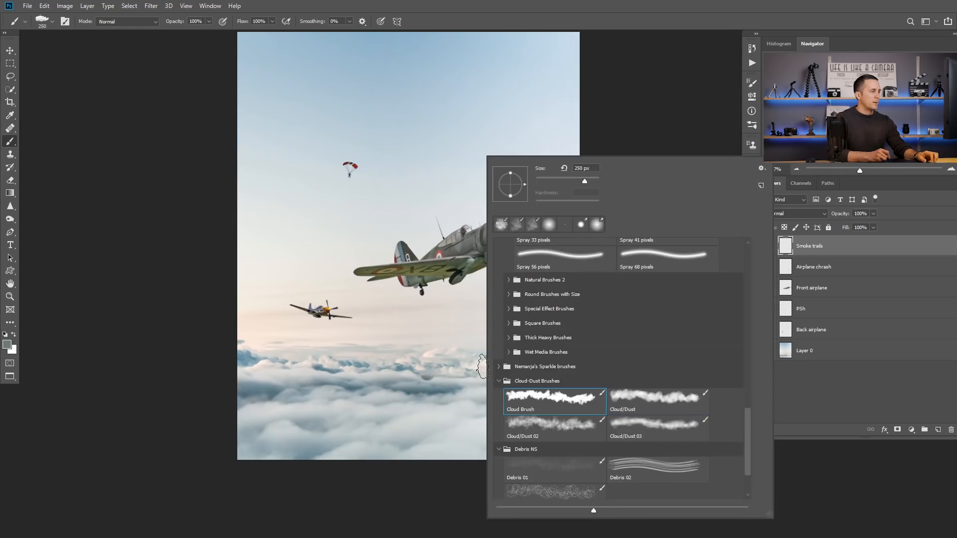
{"action": "mouse_move", "coordinate": [376, 189]}
{"action": "left_mouse_down"}
{"action": "mouse_move", "coordinate": [489, 183]}
{"action": "mouse_move", "coordinate": [413, 149]}
{"action": "mouse_move", "coordinate": [390, 185]}
{"action": "mouse_move", "coordinate": [494, 209]}
{"action": "left_mouse_up"}
{"action": "key", "text": "ctrl+z"}
{"action": "key", "text": "bracketright"}
{"action": "key", "text": "bracketright"}
{"action": "key", "text": "bracketright"}
{"action": "key", "text": "bracketright"}
{"action": "key", "text": "bracketright"}
{"action": "key", "text": "bracketright"}
{"action": "key", "text": "bracketright"}
{"action": "key", "text": "bracketright"}
{"action": "key", "text": "bracketright"}
{"action": "key", "text": "bracketright"}
{"action": "key", "text": "bracketright"}
{"action": "key", "text": "bracketright"}
{"action": "key", "text": "bracketright"}
{"action": "key", "text": "ctrl+z"}
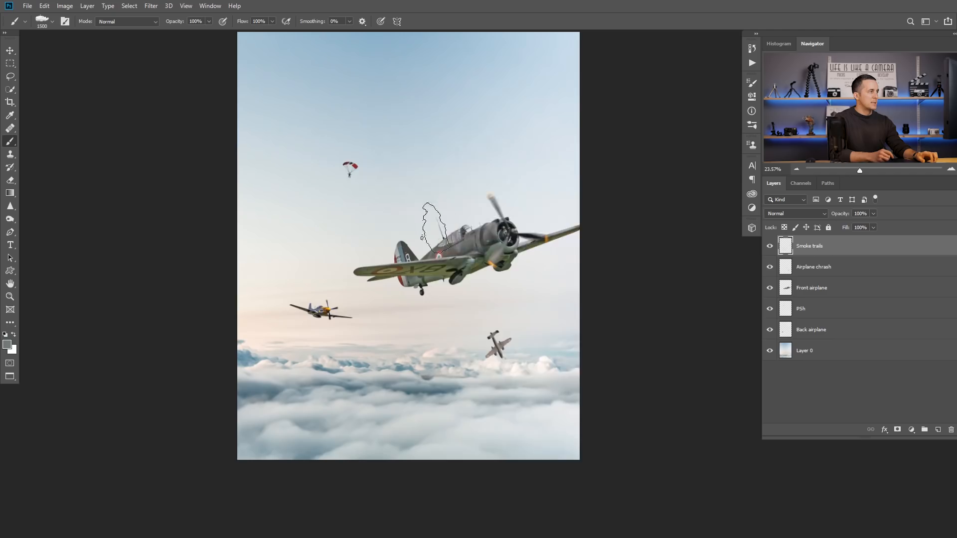
Step: Try the Cloud/Dust 03 brush at 800 px in the sky and above the crashing airplane, undoing both strokes
{"action": "right_click", "coordinate": [435, 207]}
{"action": "left_click", "coordinate": [608, 425]}
{"action": "mouse_move", "coordinate": [380, 197]}
{"action": "left_mouse_down"}
{"action": "mouse_move", "coordinate": [408, 143]}
{"action": "mouse_move", "coordinate": [507, 194]}
{"action": "mouse_move", "coordinate": [410, 231]}
{"action": "left_mouse_up"}
{"action": "key", "text": "ctrl+z"}
{"action": "mouse_move", "coordinate": [501, 333]}
{"action": "left_mouse_down"}
{"action": "mouse_move", "coordinate": [451, 230]}
{"action": "mouse_move", "coordinate": [447, 197]}
{"action": "left_mouse_up"}
{"action": "key", "text": "ctrl+z"}
Step: Choose the Cloud/Dust 02 brush again and set its opacity to 100%
{"action": "right_click", "coordinate": [433, 245]}
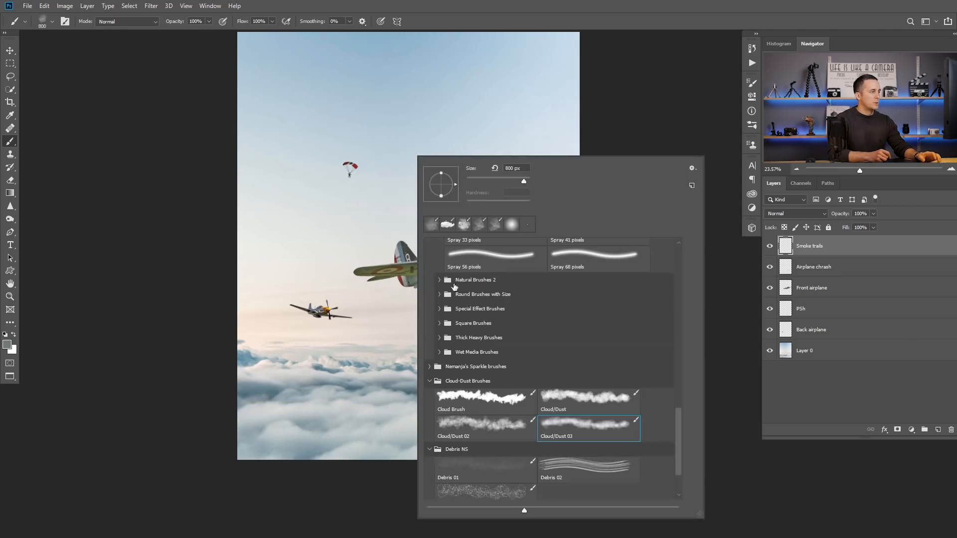
{"action": "left_click", "coordinate": [476, 425]}
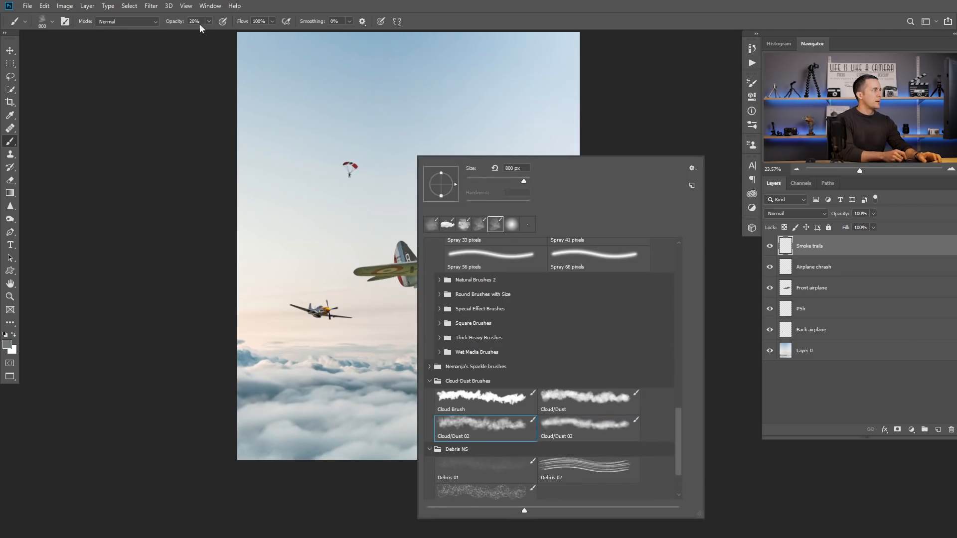
{"action": "left_click_drag", "start_coordinate": [175, 21], "coordinate": [208, 20]}
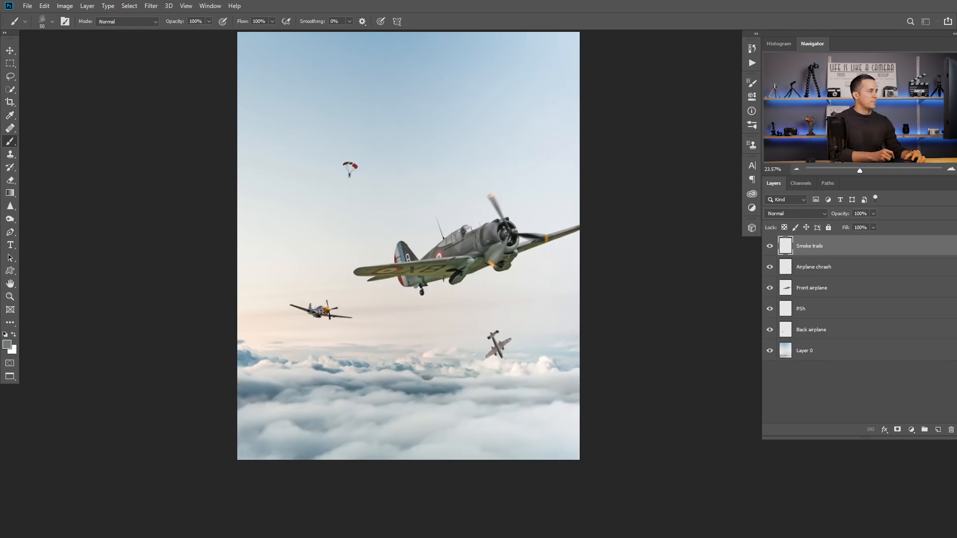
Step: Try smoke trails between the back and front airplanes with a small brush of about 50 px, undoing the strokes
{"action": "mouse_move", "coordinate": [317, 314]}
{"action": "left_mouse_down"}
{"action": "mouse_move", "coordinate": [354, 313]}
{"action": "mouse_move", "coordinate": [635, 166]}
{"action": "left_mouse_up"}
{"action": "left_click_drag", "start_coordinate": [583, 196], "coordinate": [380, 277]}
{"action": "left_click_drag", "start_coordinate": [442, 257], "coordinate": [407, 274]}
{"action": "key", "text": "ctrl+z"}
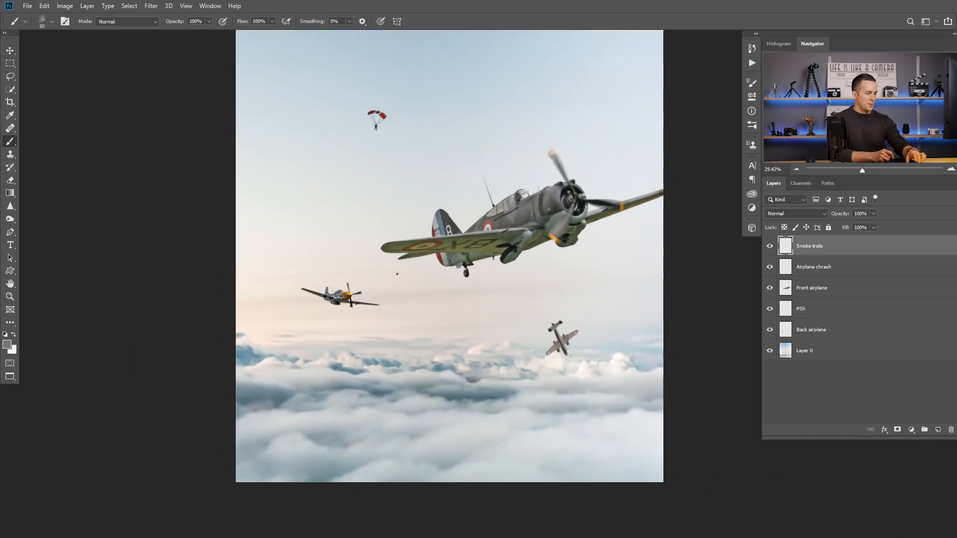
{"action": "left_click_drag", "start_coordinate": [330, 298], "coordinate": [524, 220]}
{"action": "key", "text": "ctrl+z"}
{"action": "left_click_drag", "start_coordinate": [331, 297], "coordinate": [491, 228]}
{"action": "key", "text": "ctrl+z"}
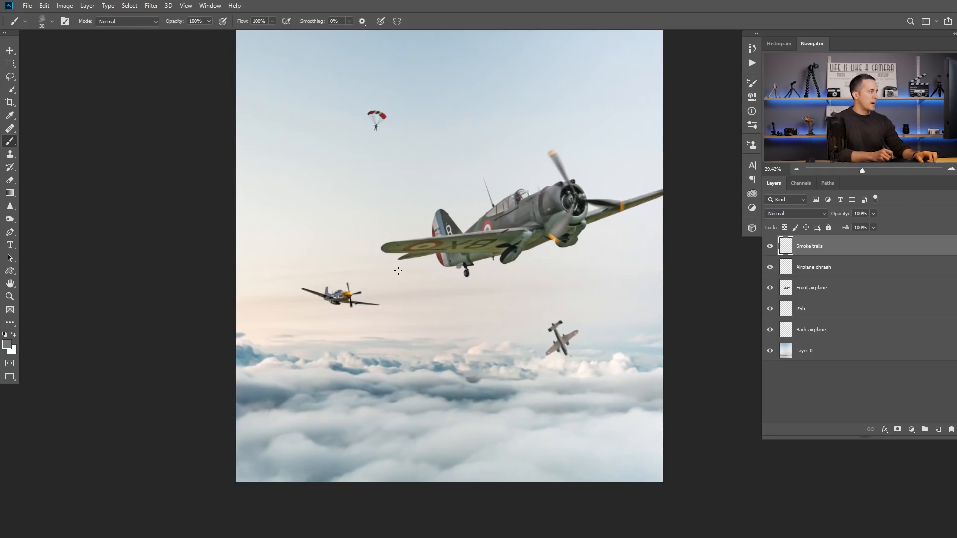
Step: Paint a thin straight smoke trail from the back airplane up toward the front airplane with a 20 px brush
{"action": "left_click_drag", "start_coordinate": [331, 296], "coordinate": [547, 199]}
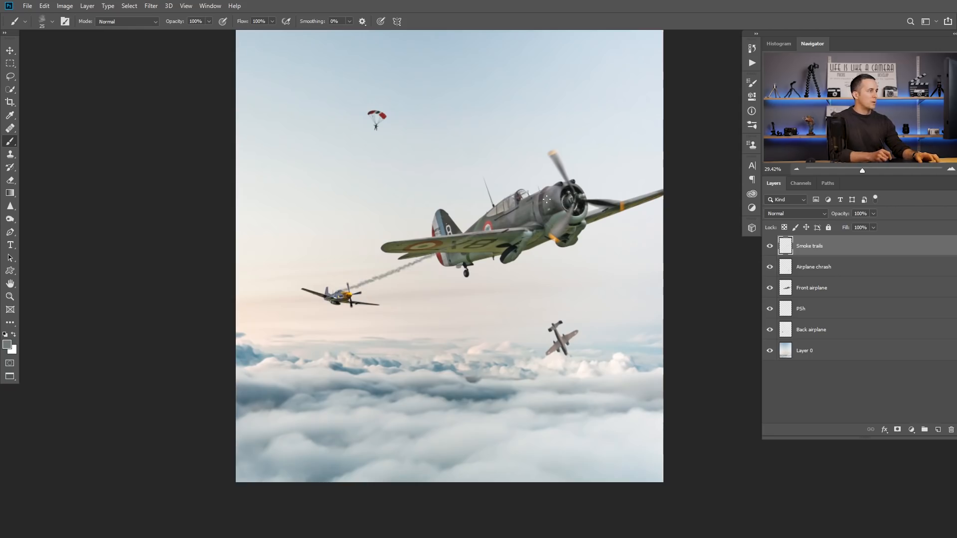
{"action": "key", "text": "ctrl+z"}
{"action": "key", "text": "ctrl+shift+z"}
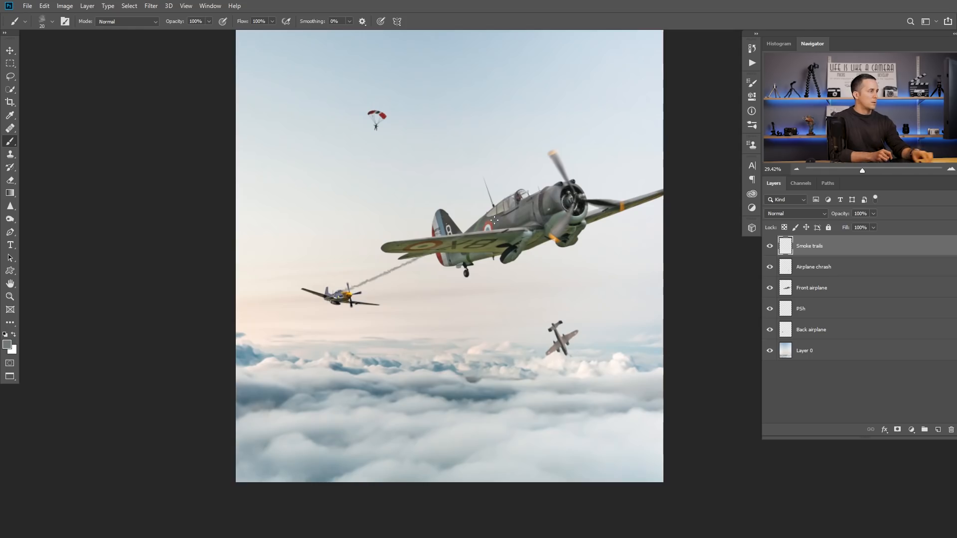
Step: Undo the 20 px smoke trail and try a thinner 15 px one between the back and front airplanes, undoing it too
{"action": "key", "text": "ctrl+z"}
{"action": "key", "text": "ctrl+shift+z"}
{"action": "key", "text": "ctrl+z"}
{"action": "key", "text": "ctrl+shift+z"}
{"action": "key", "text": "ctrl+z"}
{"action": "key", "text": "ctrl+shift+z"}
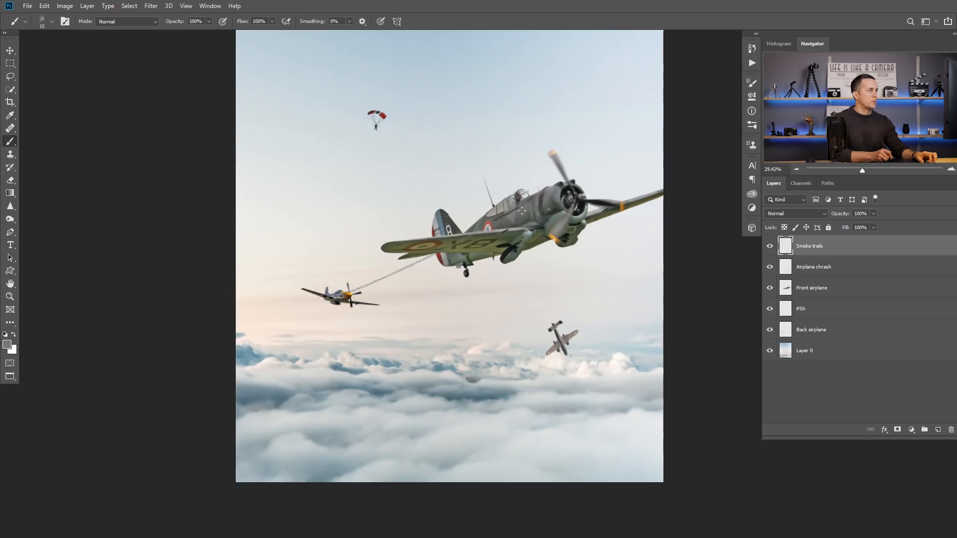
{"action": "key", "text": "ctrl+z"}
Step: Paint two thin straight smoke trails with a 15 px brush from the back airplane's left wing up across the front airplane
{"action": "scroll", "coordinate": [333, 298], "scroll_direction": "up", "scroll_amount": 10}
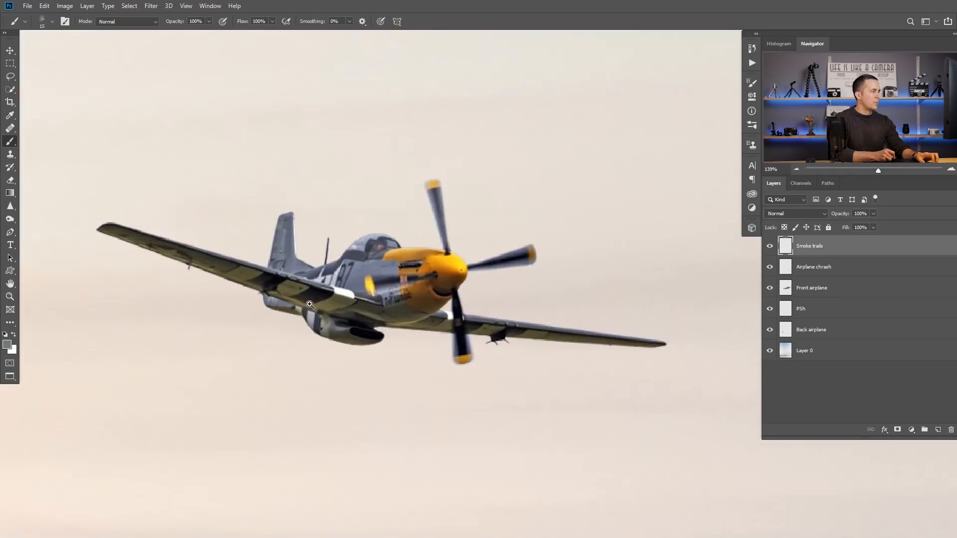
{"action": "mouse_move", "coordinate": [273, 278]}
{"action": "left_mouse_down"}
{"action": "mouse_move", "coordinate": [249, 298]}
{"action": "mouse_move", "coordinate": [269, 278]}
{"action": "left_mouse_up"}
{"action": "left_click_drag", "start_coordinate": [534, 329], "coordinate": [536, 340]}
{"action": "key", "text": "ctrl+z"}
{"action": "key", "text": "ctrl+z"}
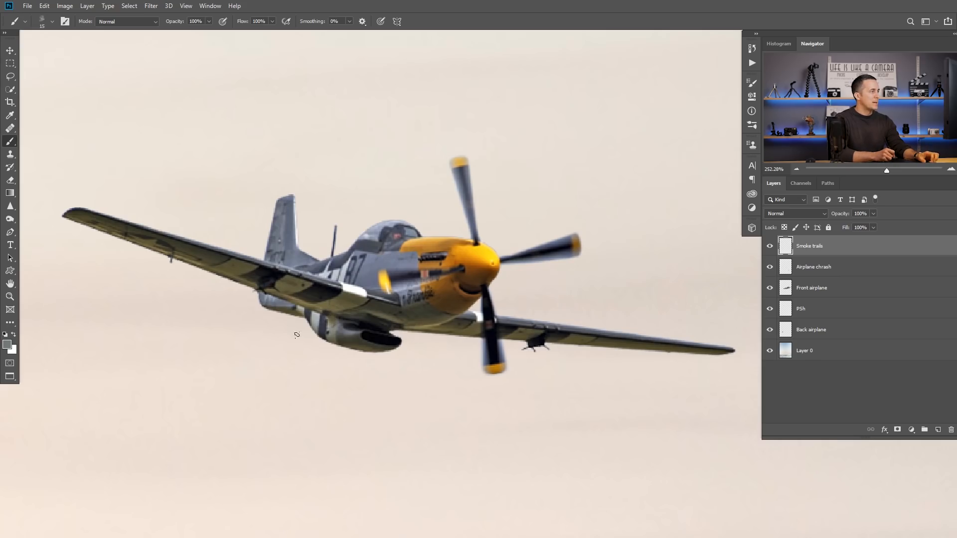
{"action": "key", "text": "ctrl+0"}
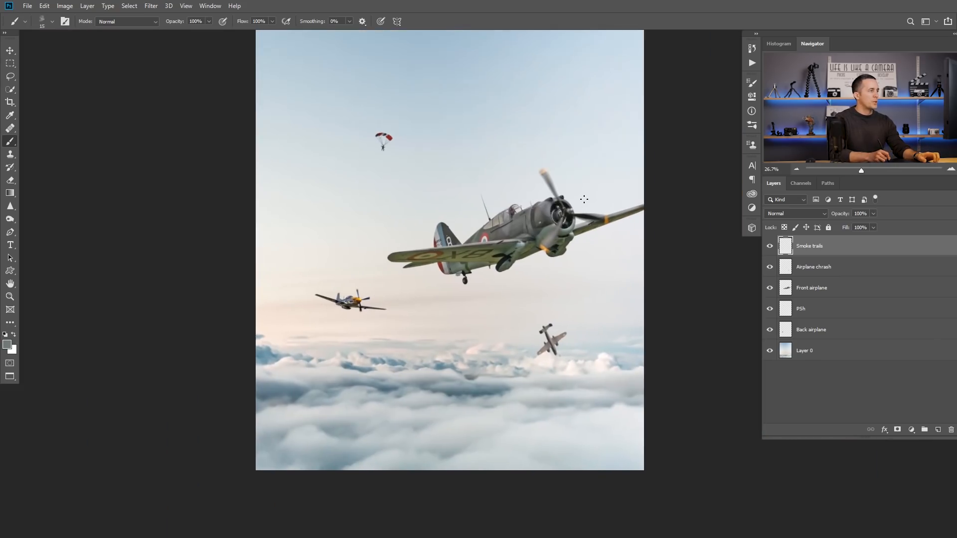
{"action": "left_click", "coordinate": [574, 198], "text": "shift"}
{"action": "scroll", "coordinate": [340, 304], "scroll_direction": "up", "scroll_amount": 10}
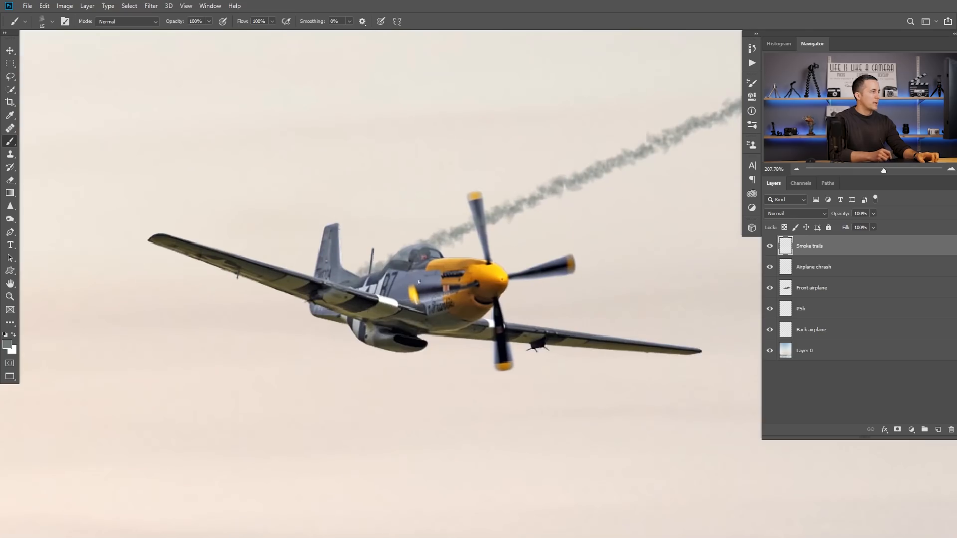
{"action": "scroll", "coordinate": [419, 282], "scroll_direction": "down", "scroll_amount": 10}
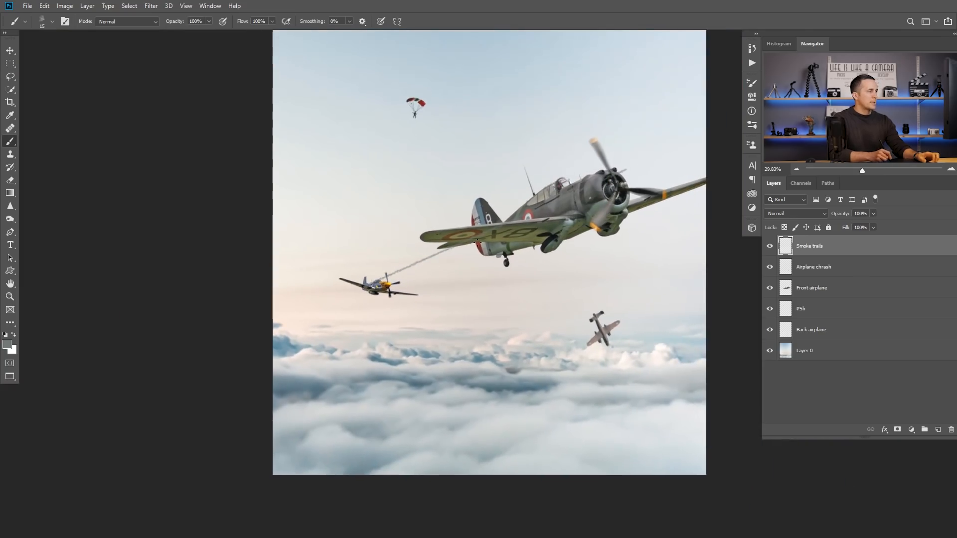
{"action": "left_click", "coordinate": [581, 201], "text": "shift"}
{"action": "left_click_drag", "start_coordinate": [395, 291], "coordinate": [431, 274]}
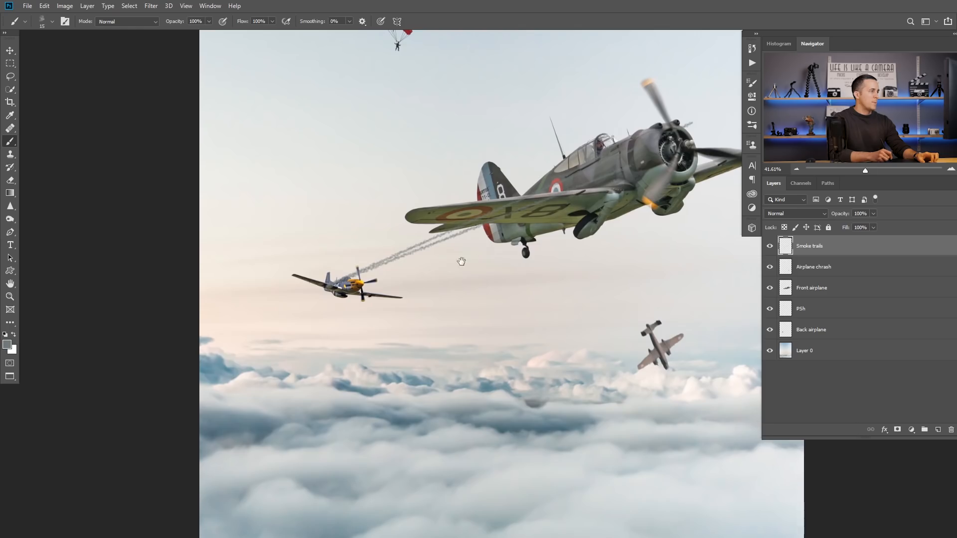
Step: Paint a straight 15 px smoke trail from the back airplane's right wing up across the front airplane
{"action": "scroll", "coordinate": [382, 298], "scroll_direction": "up", "scroll_amount": 5}
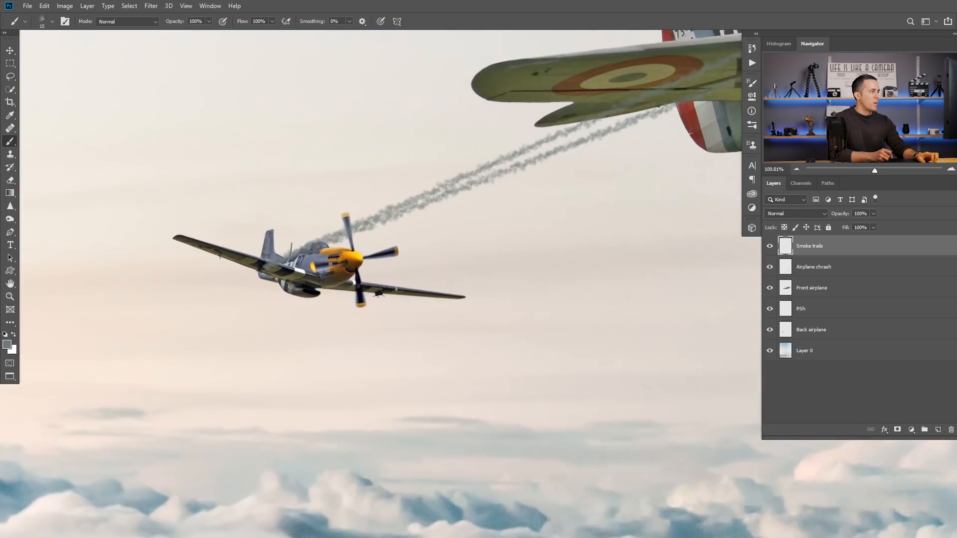
{"action": "scroll", "coordinate": [446, 265], "scroll_direction": "down", "scroll_amount": 10}
{"action": "scroll", "coordinate": [577, 210], "scroll_direction": "up", "scroll_amount": 3}
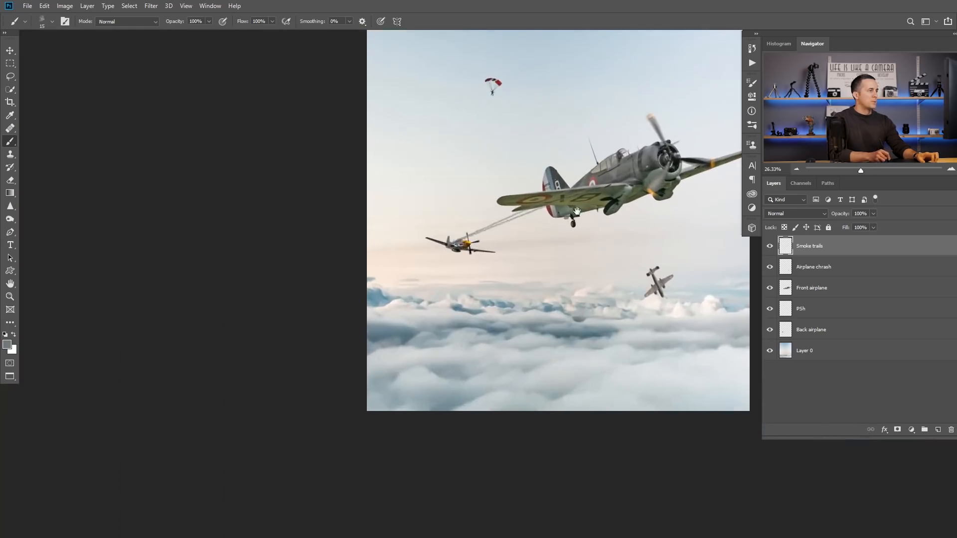
{"action": "left_click_drag", "start_coordinate": [577, 210], "coordinate": [424, 269]}
{"action": "left_click", "coordinate": [550, 204], "text": "shift"}
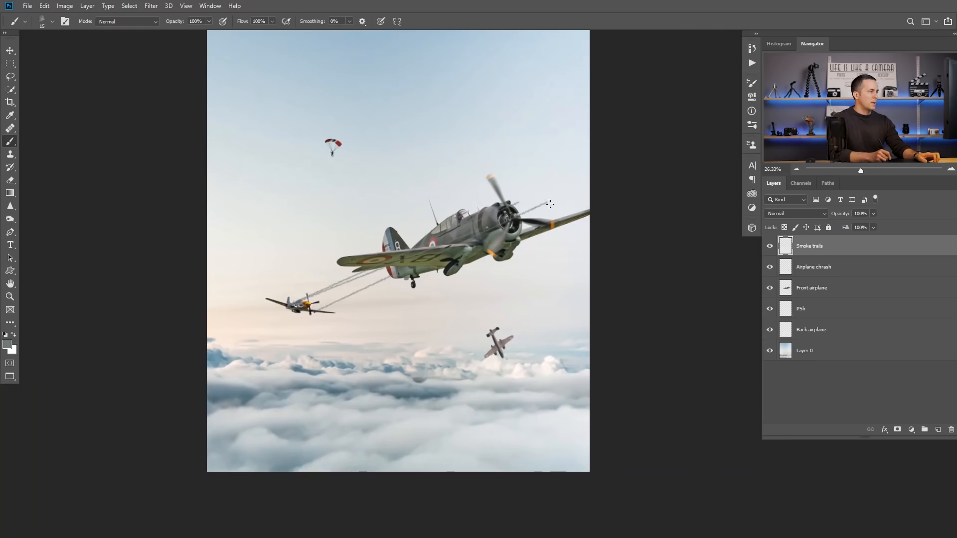
{"action": "left_click_drag", "start_coordinate": [313, 314], "coordinate": [326, 311]}
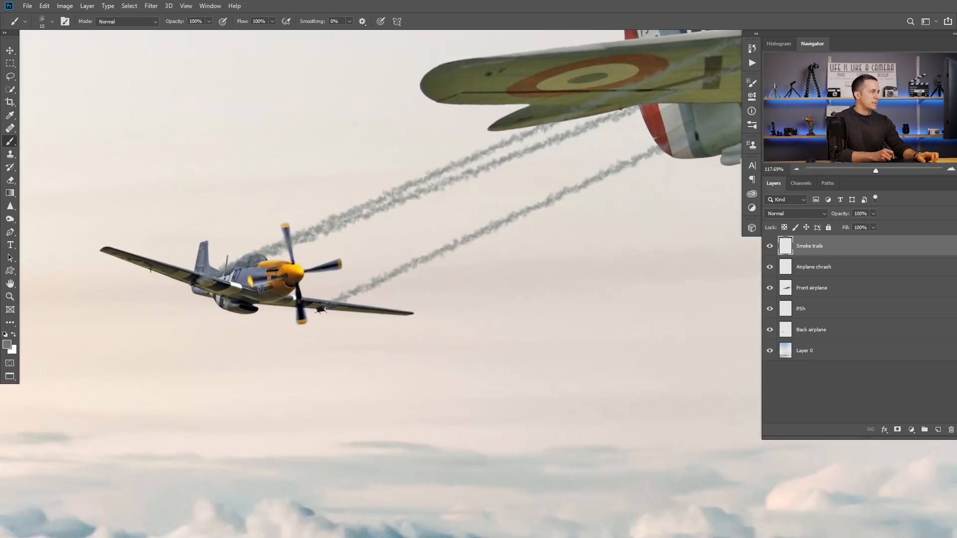
Step: Add a second straight smoke trail alongside the one starting at the back airplane's right wing
{"action": "left_click_drag", "start_coordinate": [515, 228], "coordinate": [481, 247]}
{"action": "left_click_drag", "start_coordinate": [617, 189], "coordinate": [442, 266]}
{"action": "left_click_drag", "start_coordinate": [442, 267], "coordinate": [426, 268]}
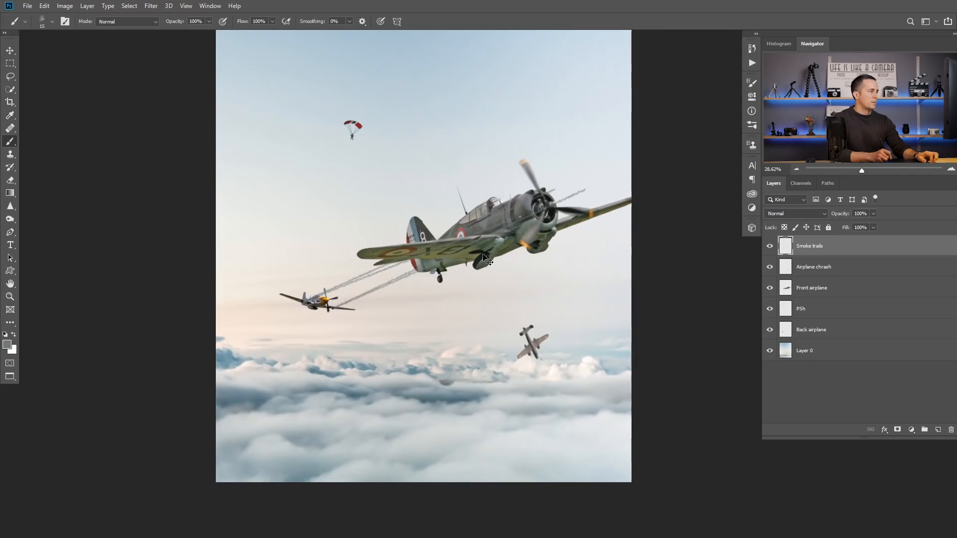
{"action": "left_click_drag", "start_coordinate": [329, 311], "coordinate": [378, 311]}
{"action": "left_click_drag", "start_coordinate": [519, 229], "coordinate": [480, 236]}
{"action": "left_click_drag", "start_coordinate": [557, 206], "coordinate": [431, 259]}
{"action": "left_click", "coordinate": [561, 217], "text": "shift"}
{"action": "left_click_drag", "start_coordinate": [514, 243], "coordinate": [440, 279]}
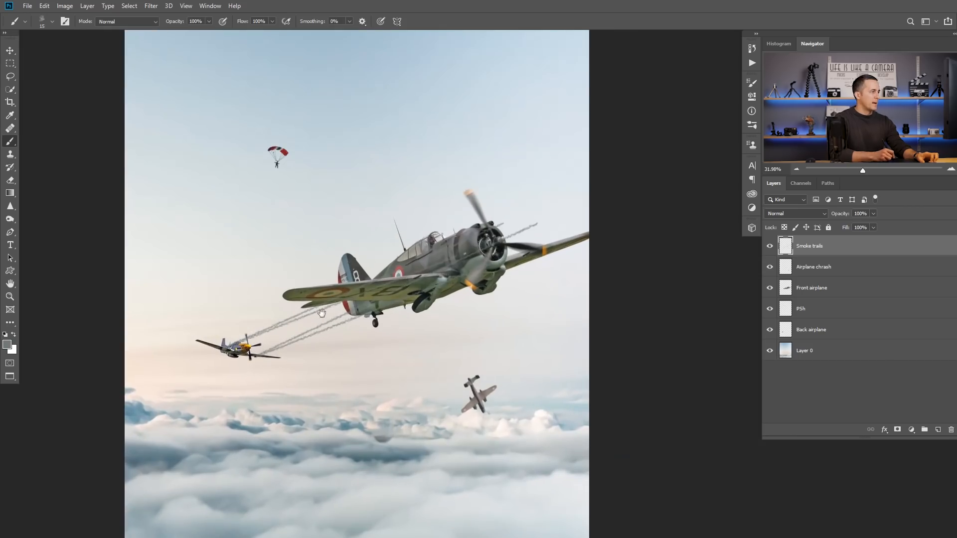
{"action": "left_click_drag", "start_coordinate": [388, 287], "coordinate": [430, 285]}
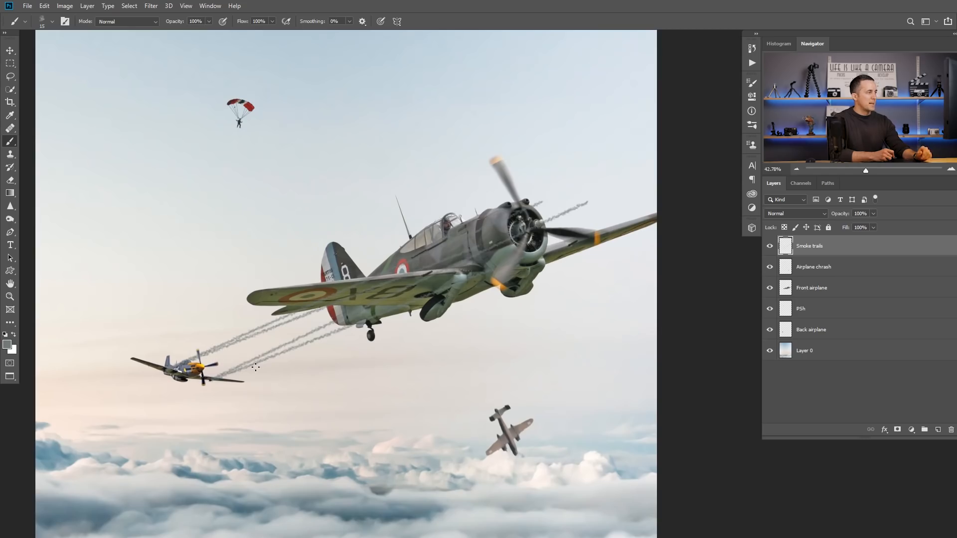
{"action": "mouse_move", "coordinate": [417, 280]}
{"action": "left_mouse_down"}
{"action": "mouse_move", "coordinate": [386, 285]}
{"action": "mouse_move", "coordinate": [408, 292]}
{"action": "left_mouse_up"}
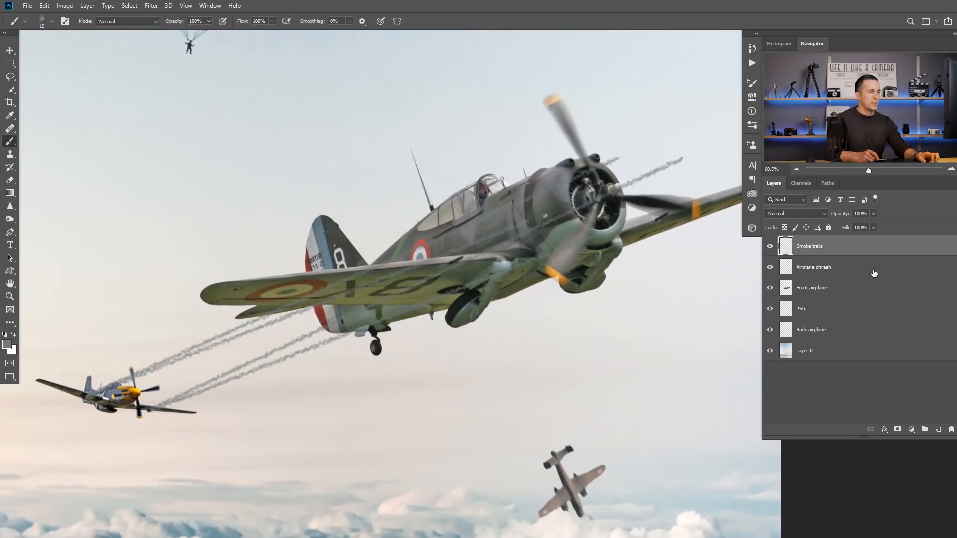
Step: Add a layer mask to the Smoke trails layer and choose the Soft Round brush with black as the painting colour
{"action": "left_click", "coordinate": [897, 430]}
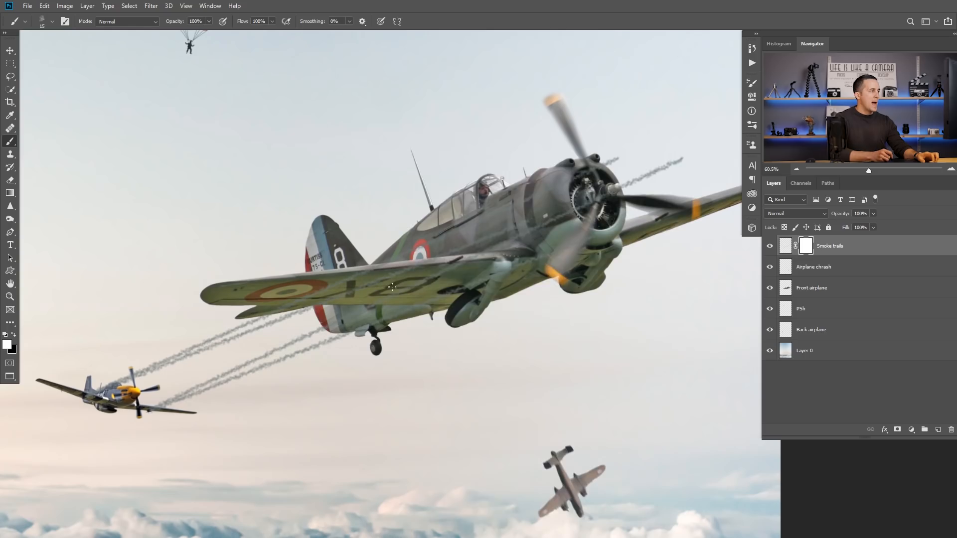
{"action": "right_click", "coordinate": [392, 286]}
{"action": "left_click_drag", "start_coordinate": [658, 416], "coordinate": [648, 261]}
{"action": "left_click", "coordinate": [449, 268]}
{"action": "left_click", "coordinate": [271, 170]}
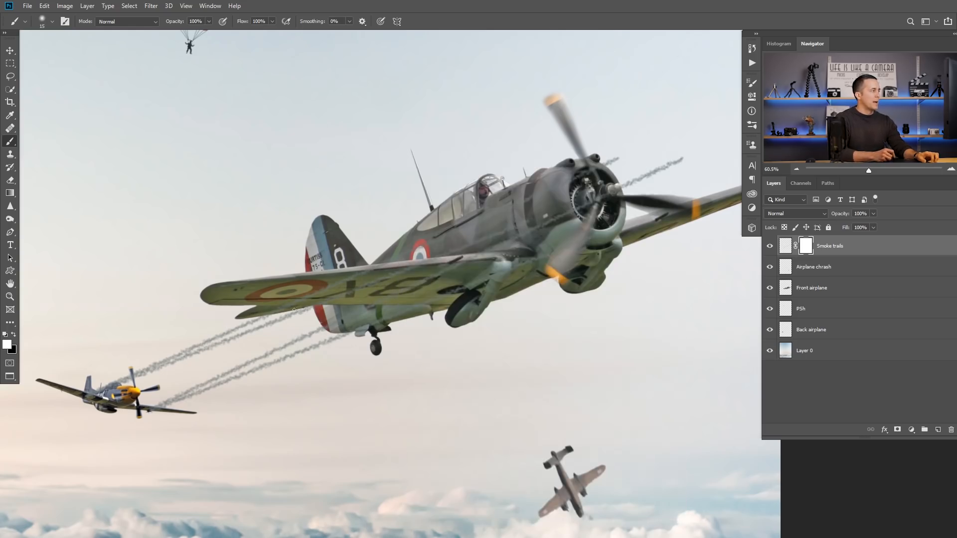
{"action": "key", "text": "x"}
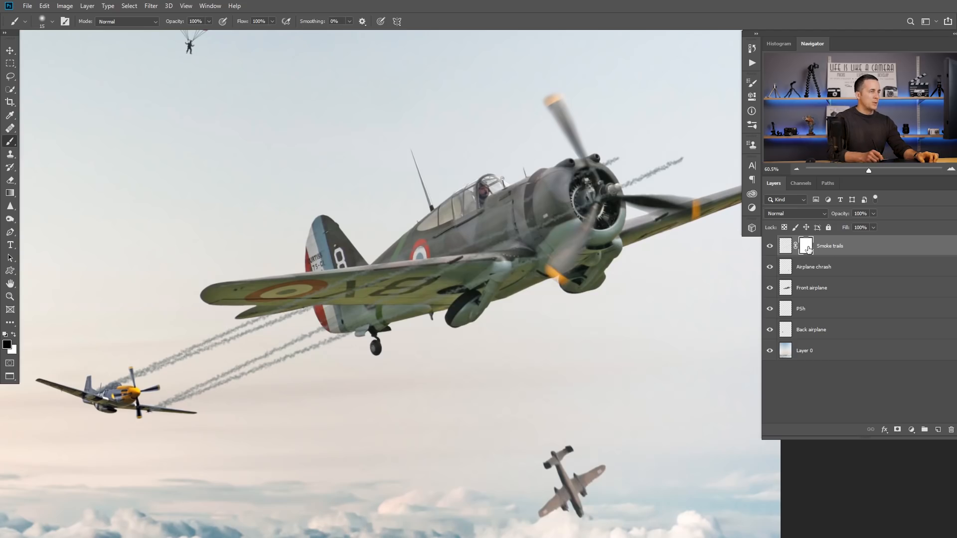
Step: Enlarge the brush to 40 px and load the outline of the Front airplane layer as a selection
{"action": "left_click_drag", "start_coordinate": [302, 311], "coordinate": [344, 308]}
{"action": "key", "text": "bracketright"}
{"action": "key", "text": "bracketright"}
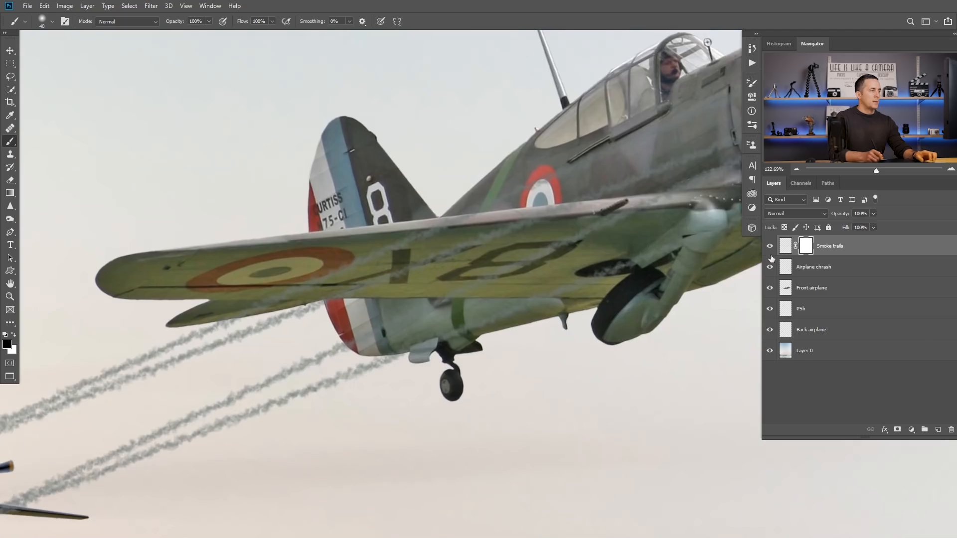
{"action": "left_click_drag", "start_coordinate": [525, 222], "coordinate": [482, 236]}
{"action": "scroll", "coordinate": [482, 236], "scroll_direction": "down", "scroll_amount": 3}
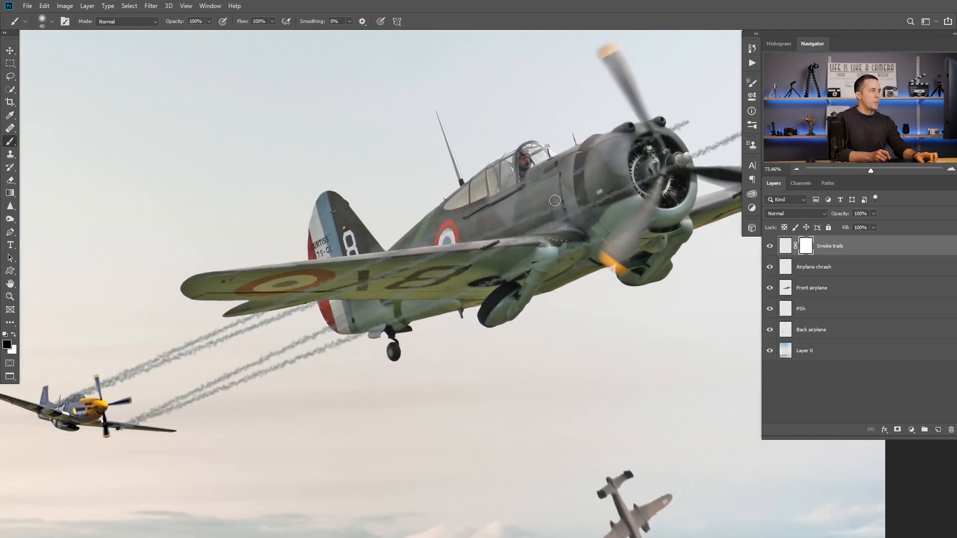
{"action": "scroll", "coordinate": [555, 201], "scroll_direction": "down", "scroll_amount": 2}
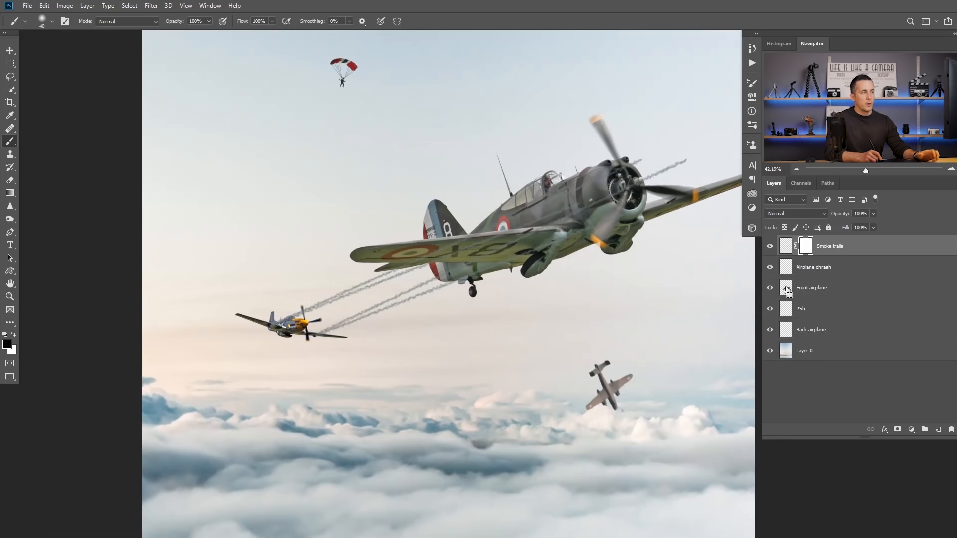
{"action": "left_click", "coordinate": [786, 289], "text": "ctrl"}
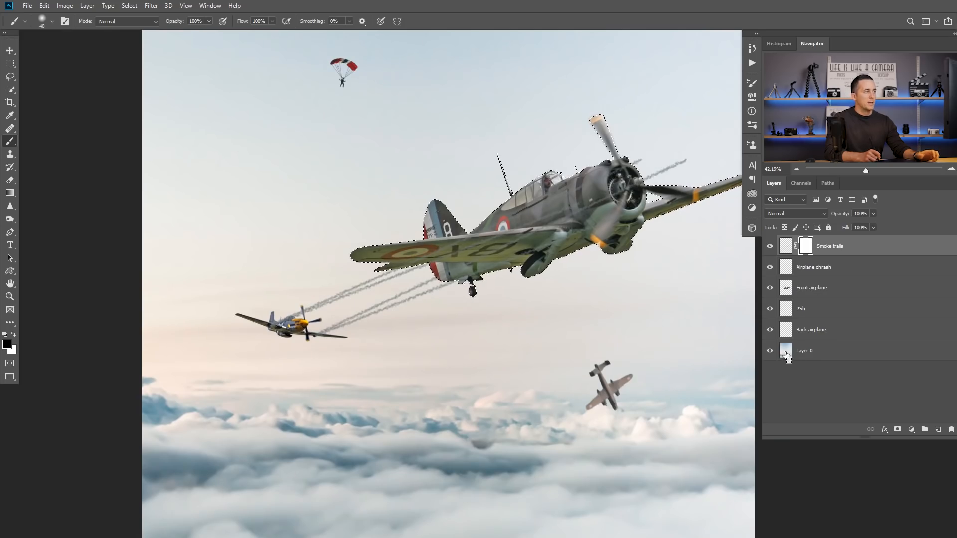
Step: Paint black on the Smoke trails mask inside the selection to hide the trails over the front airplane's wing
{"action": "scroll", "coordinate": [446, 272], "scroll_direction": "up", "scroll_amount": 3}
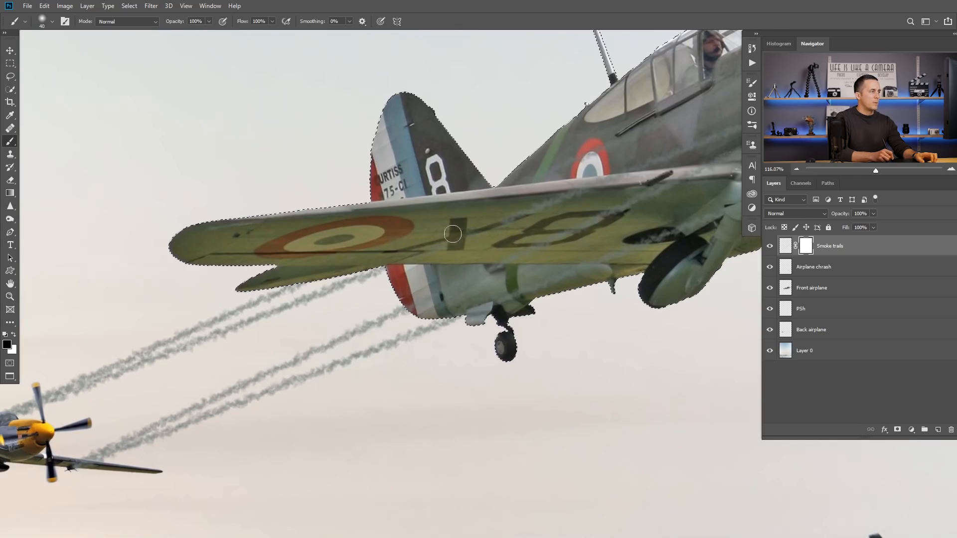
{"action": "left_click_drag", "start_coordinate": [602, 215], "coordinate": [556, 203]}
{"action": "left_click_drag", "start_coordinate": [581, 211], "coordinate": [378, 268]}
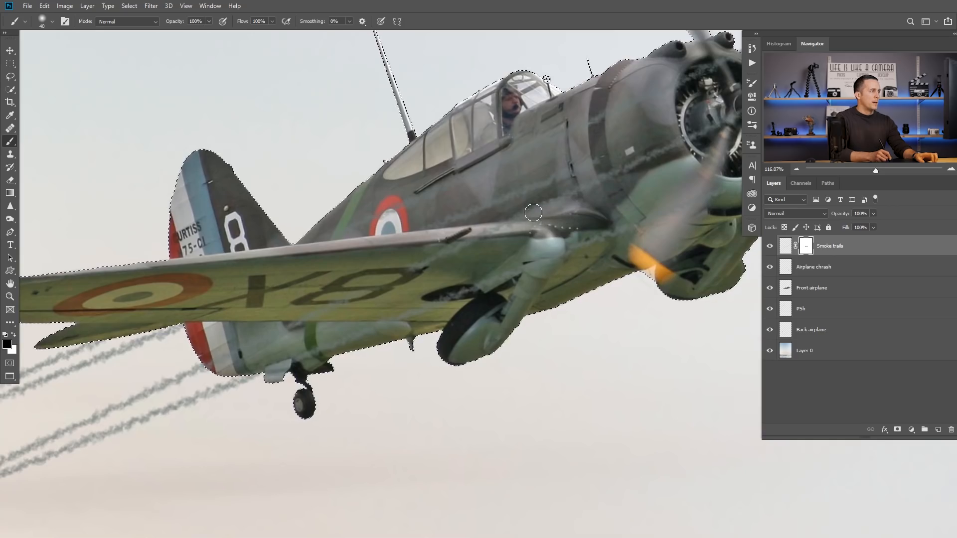
{"action": "left_click_drag", "start_coordinate": [463, 250], "coordinate": [636, 165]}
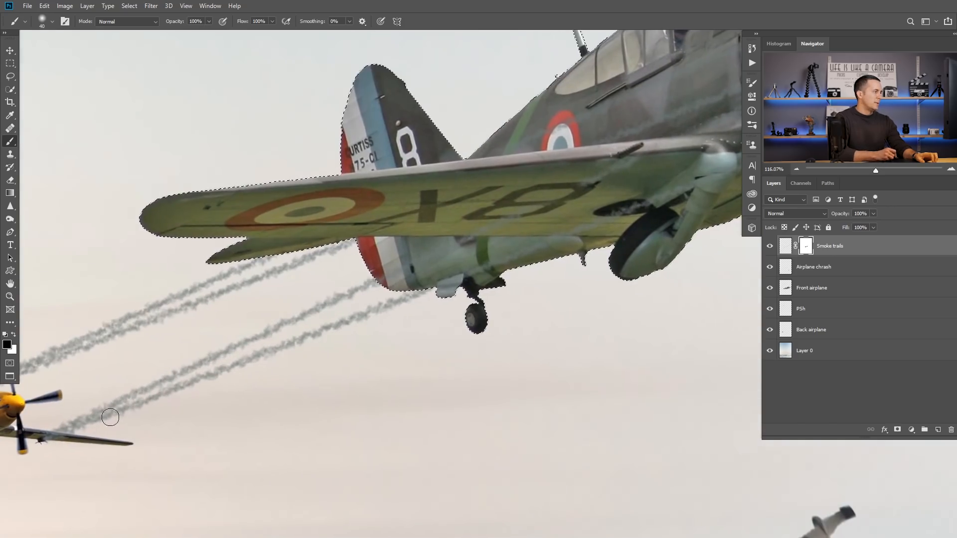
{"action": "mouse_move", "coordinate": [404, 265]}
{"action": "left_mouse_down"}
{"action": "mouse_move", "coordinate": [255, 344]}
{"action": "mouse_move", "coordinate": [316, 354]}
{"action": "mouse_move", "coordinate": [373, 338]}
{"action": "left_mouse_up"}
Step: Mask out the remaining smoke over the front airplane's fuselage and engine with a 60 px brush, and clear the selection
{"action": "key", "text": "]"}
{"action": "key", "text": "]"}
{"action": "mouse_move", "coordinate": [322, 319]}
{"action": "left_mouse_down"}
{"action": "mouse_move", "coordinate": [461, 259]}
{"action": "mouse_move", "coordinate": [498, 284]}
{"action": "mouse_move", "coordinate": [557, 255]}
{"action": "mouse_move", "coordinate": [360, 340]}
{"action": "left_mouse_up"}
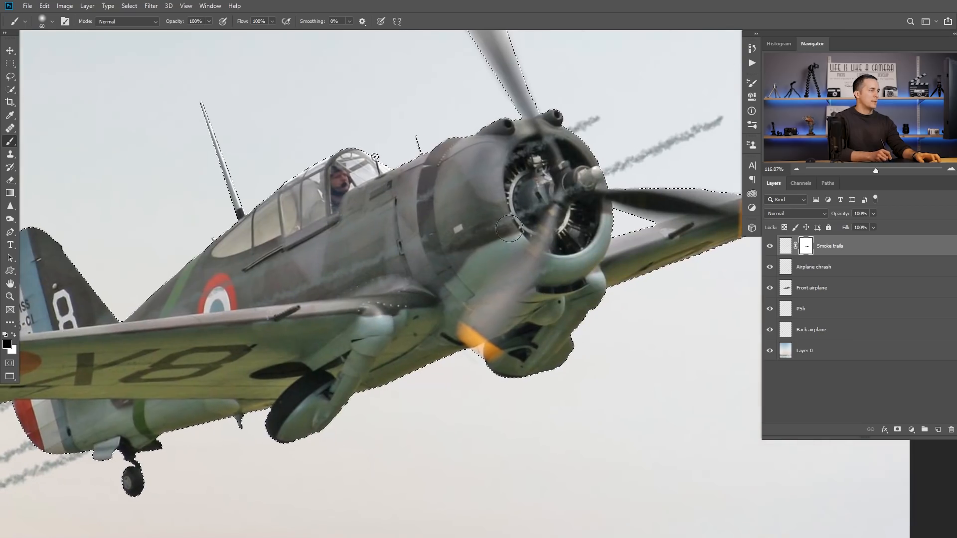
{"action": "mouse_move", "coordinate": [569, 194]}
{"action": "left_mouse_down"}
{"action": "mouse_move", "coordinate": [594, 183]}
{"action": "mouse_move", "coordinate": [591, 194]}
{"action": "left_mouse_up"}
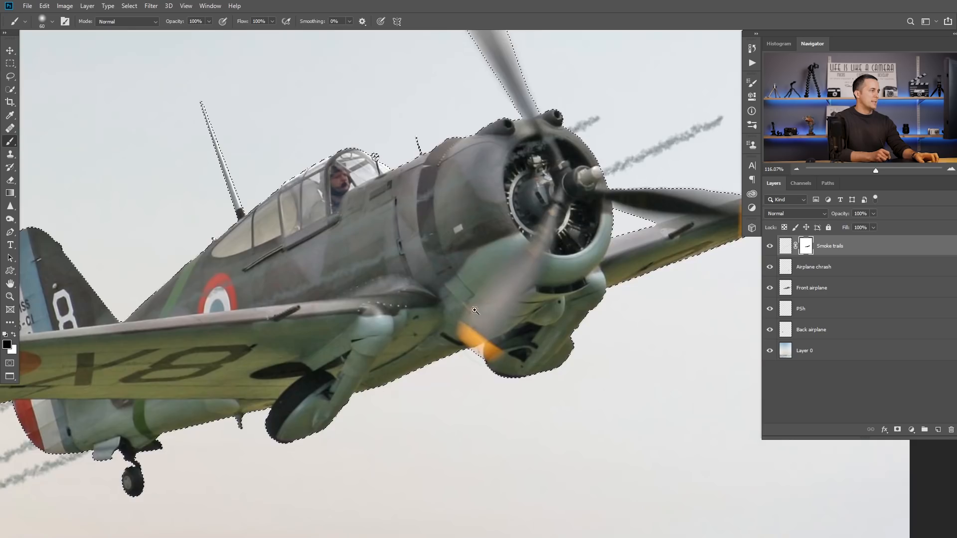
{"action": "key", "text": "ctrl+0"}
{"action": "left_click_drag", "start_coordinate": [434, 312], "coordinate": [473, 282]}
{"action": "key", "text": "ctrl+d"}
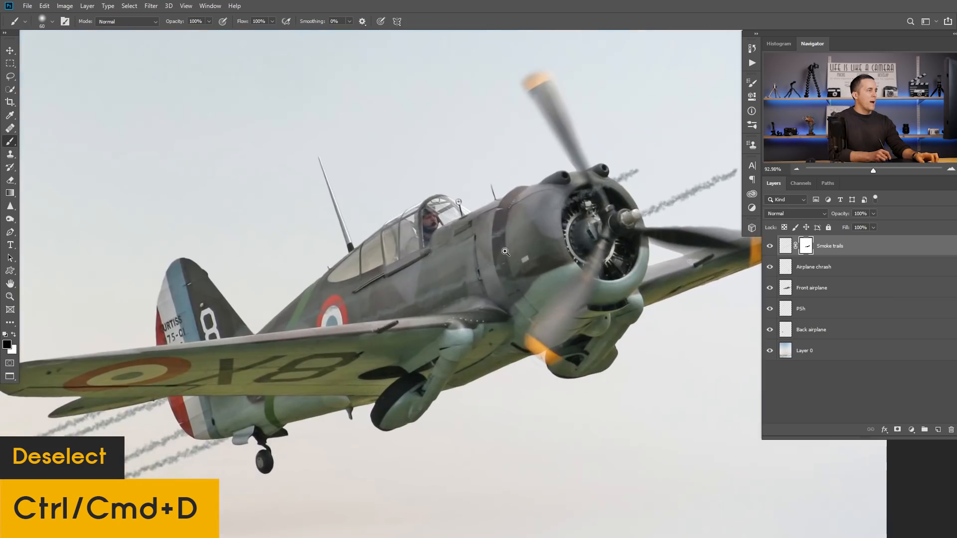
{"action": "left_click_drag", "start_coordinate": [505, 252], "coordinate": [493, 259]}
{"action": "key", "text": "ctrl+0"}
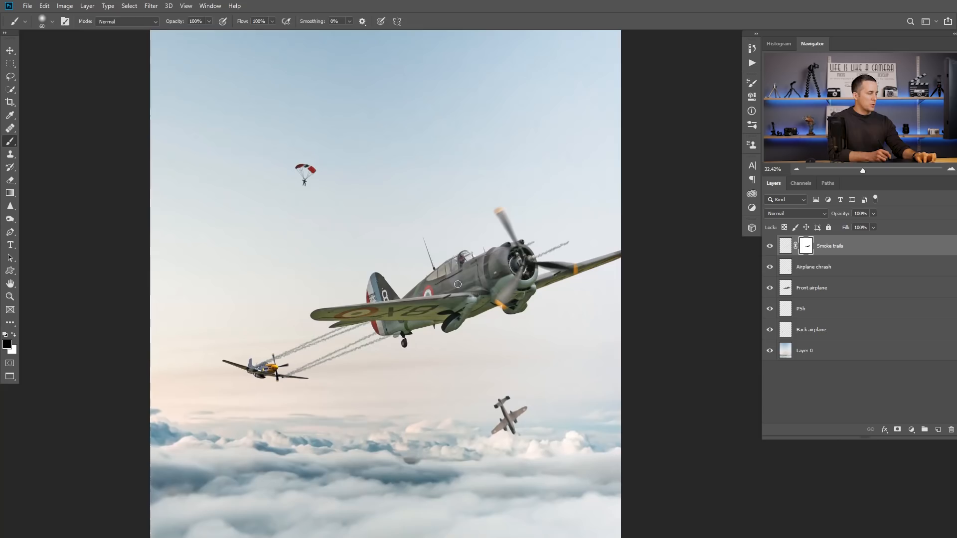
Step: Add a Curves adjustment clipped to the Smoke trails layer and raise the midtones to lighten the smoke
{"action": "key", "text": "v"}
{"action": "left_click", "coordinate": [785, 246]}
{"action": "left_click", "coordinate": [911, 429]}
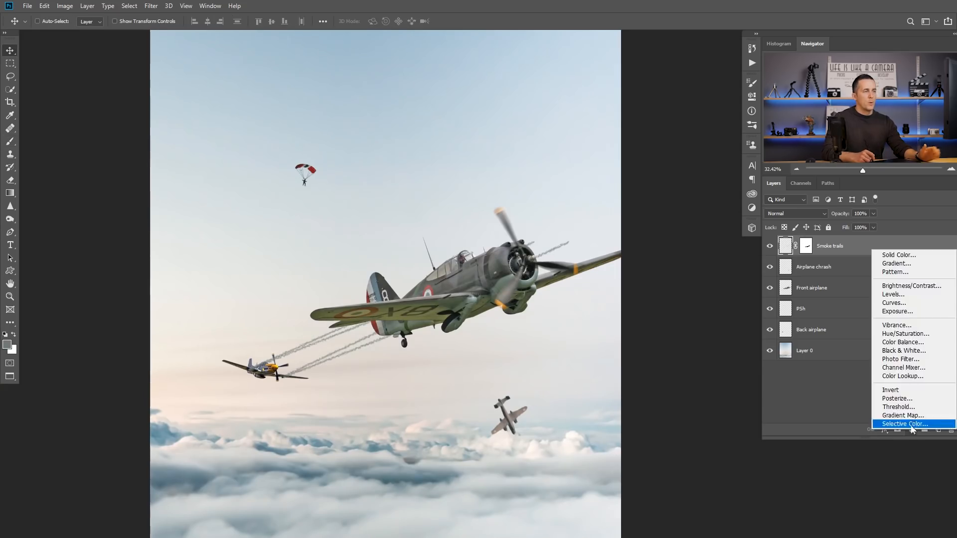
{"action": "left_click", "coordinate": [904, 303]}
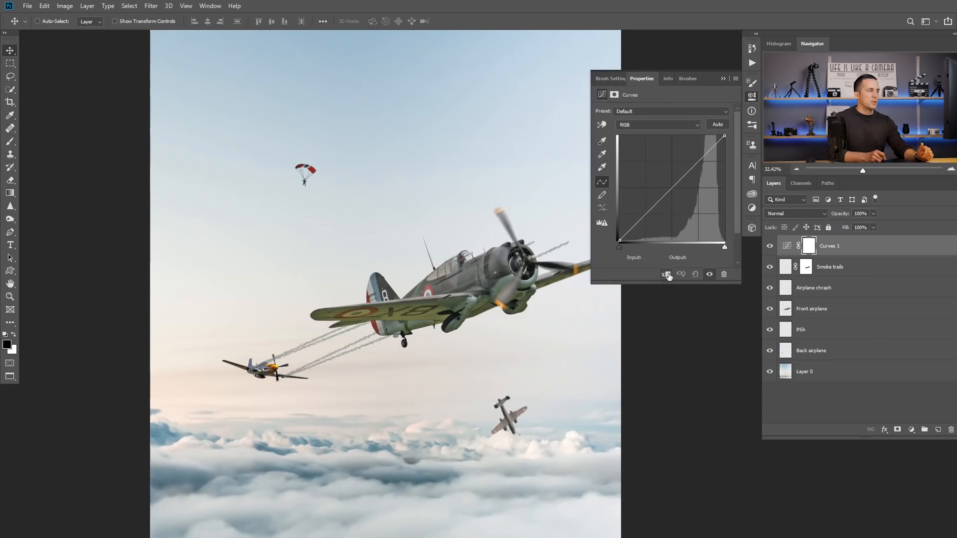
{"action": "left_click", "coordinate": [667, 274]}
{"action": "mouse_move", "coordinate": [668, 190]}
{"action": "left_mouse_down"}
{"action": "mouse_move", "coordinate": [651, 165]}
{"action": "mouse_move", "coordinate": [658, 177]}
{"action": "left_mouse_up"}
{"action": "left_click", "coordinate": [723, 79]}
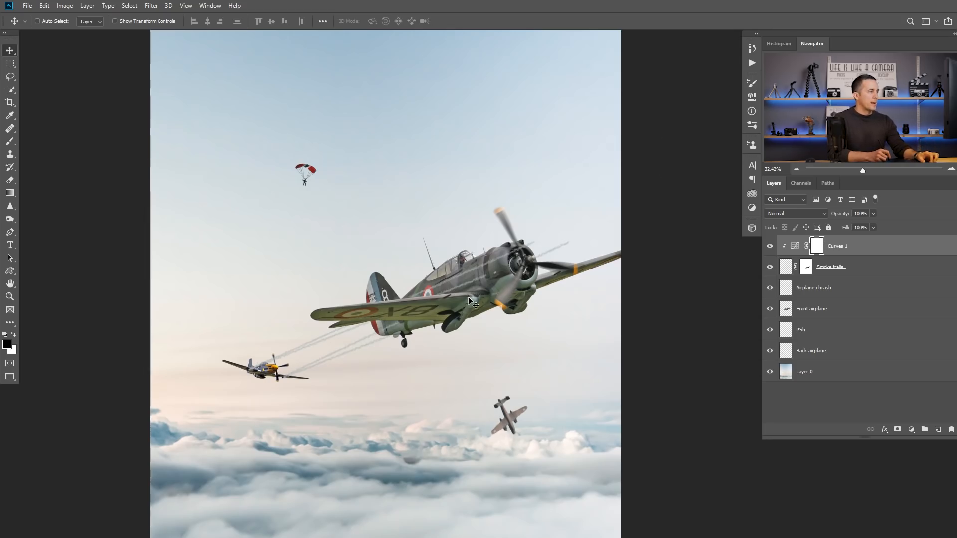
Step: Switch to the Brush tool and load the Cloud/Dust 02 preset from the Cloud-Dust Brushes set
{"action": "left_click_drag", "start_coordinate": [371, 341], "coordinate": [377, 297]}
{"action": "key", "text": "ctrl+space"}
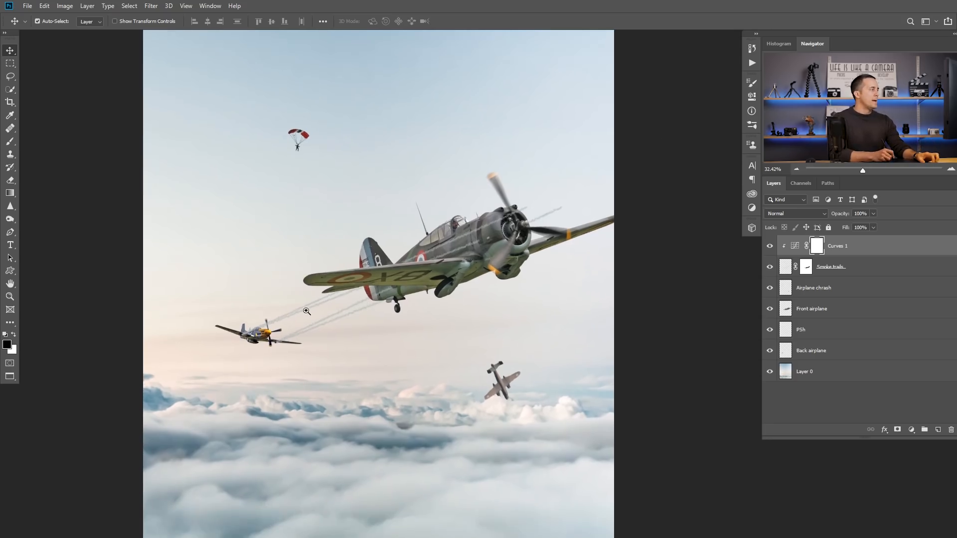
{"action": "left_click_drag", "start_coordinate": [281, 318], "coordinate": [322, 306]}
{"action": "left_click_drag", "start_coordinate": [469, 249], "coordinate": [396, 280]}
{"action": "left_click_drag", "start_coordinate": [442, 253], "coordinate": [483, 254]}
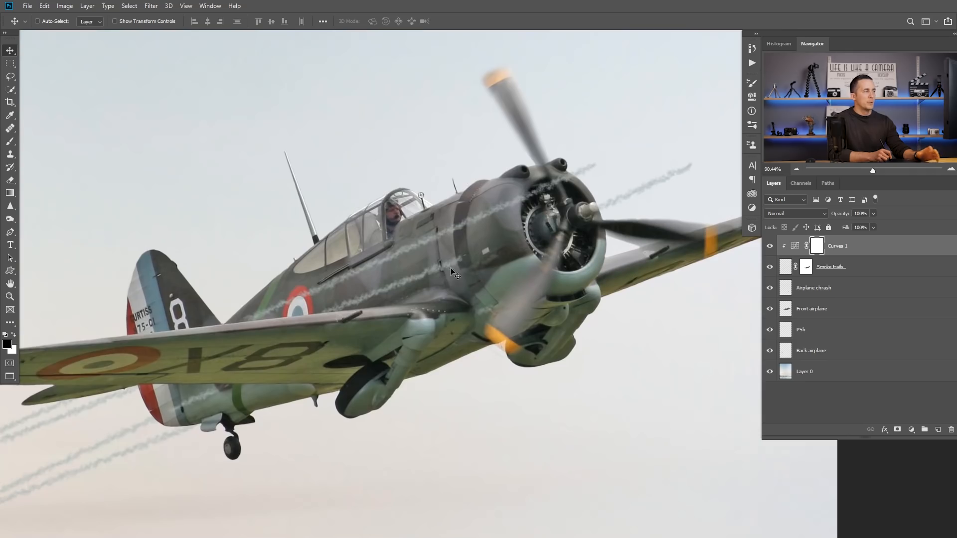
{"action": "left_click_drag", "start_coordinate": [443, 260], "coordinate": [465, 258]}
{"action": "key", "text": "b"}
{"action": "right_click", "coordinate": [502, 247]}
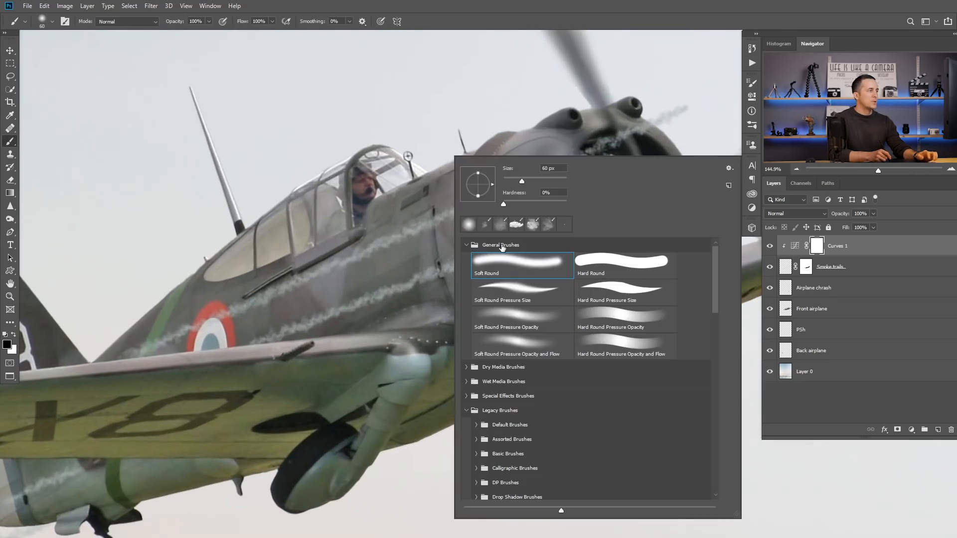
{"action": "left_click_drag", "start_coordinate": [716, 288], "coordinate": [723, 447]}
{"action": "left_click", "coordinate": [523, 435]}
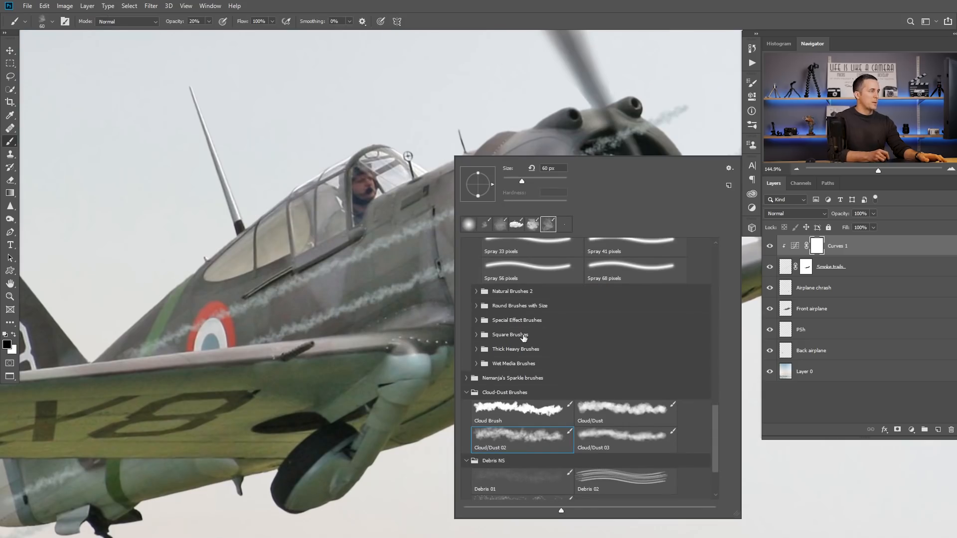
{"action": "left_click", "coordinate": [419, 222]}
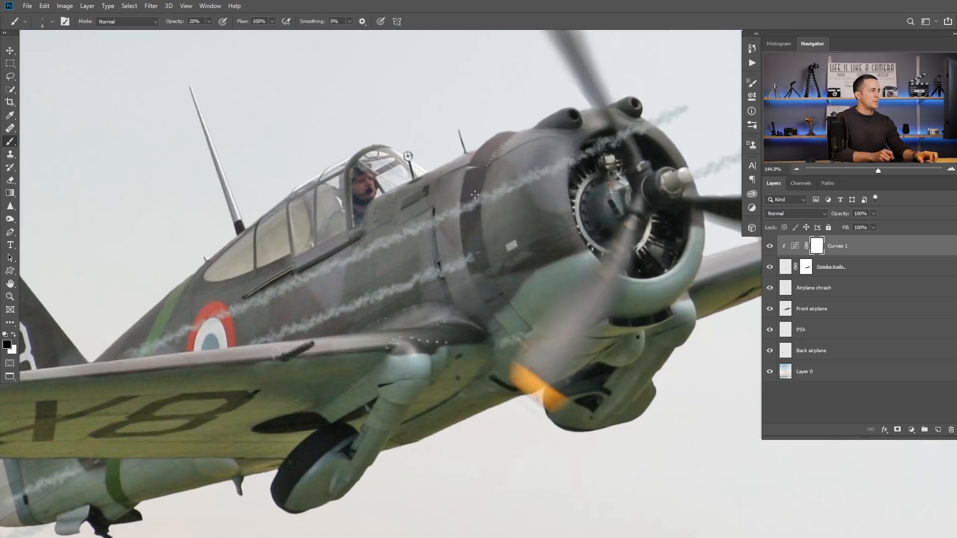
Step: Create a new layer named Bulets above the Curves 1 adjustment and set the brush opacity to 100%
{"action": "left_click", "coordinate": [937, 430]}
{"action": "double_click", "coordinate": [807, 245]}
{"action": "type", "text": "Bulets"}
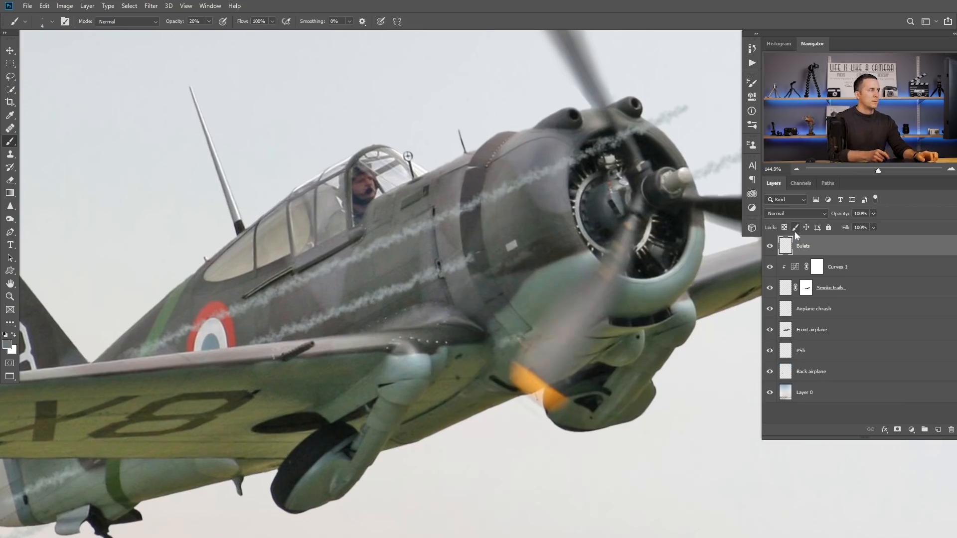
{"action": "left_click_drag", "start_coordinate": [177, 22], "coordinate": [236, 20]}
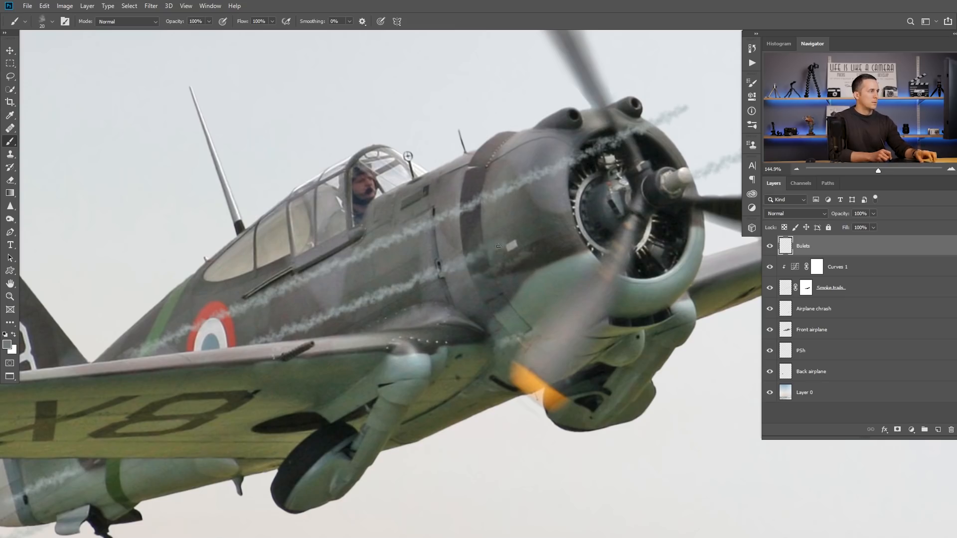
{"action": "left_click_drag", "start_coordinate": [462, 264], "coordinate": [495, 251]}
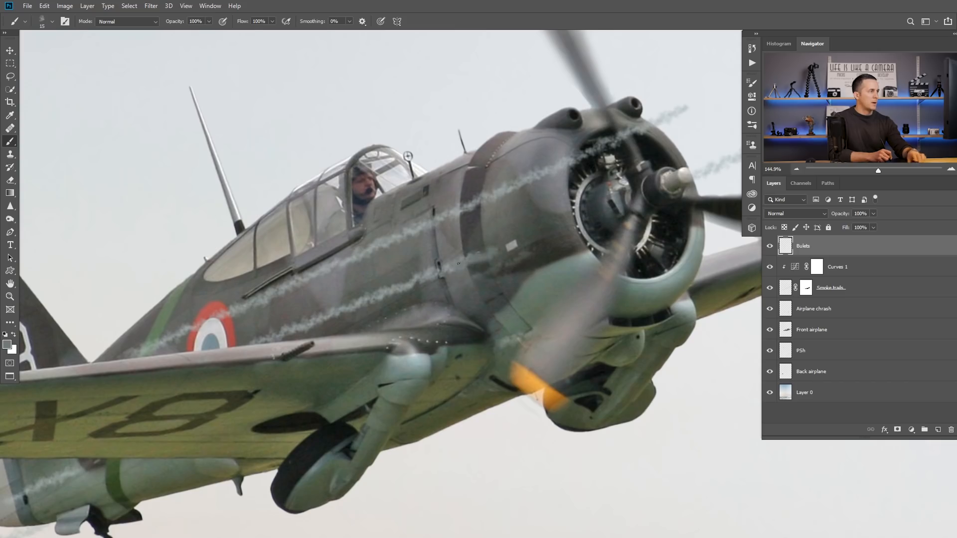
{"action": "key", "text": "ctrl+z"}
Step: Sample the red of the front airplane's fuselage roundel and change the foreground color to a more saturated orange-red
{"action": "left_click_drag", "start_coordinate": [503, 294], "coordinate": [465, 230]}
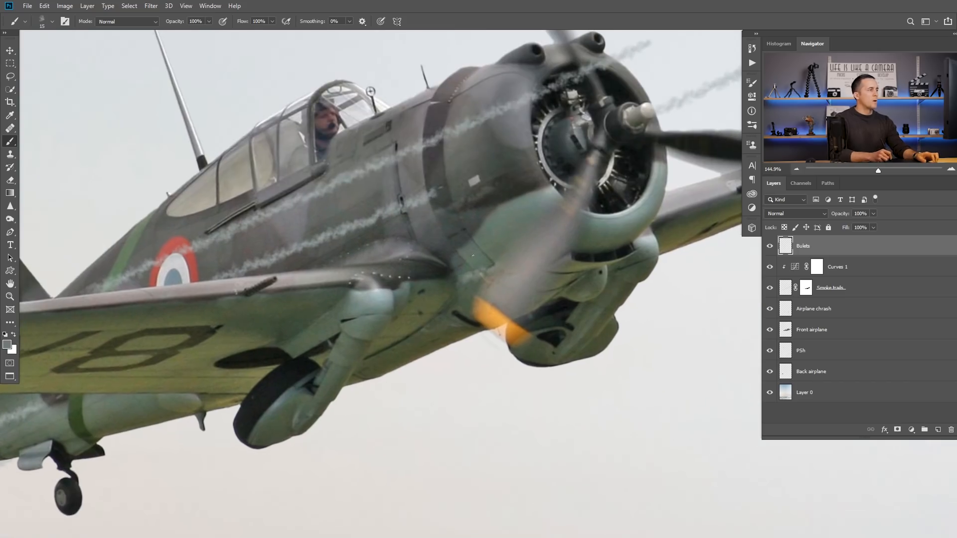
{"action": "left_click", "coordinate": [177, 240], "text": "alt"}
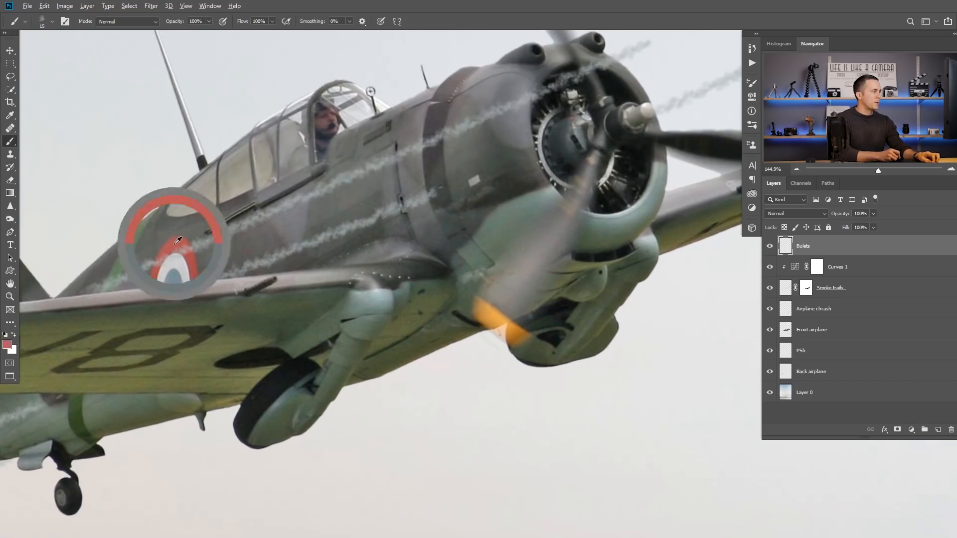
{"action": "left_click", "coordinate": [8, 344]}
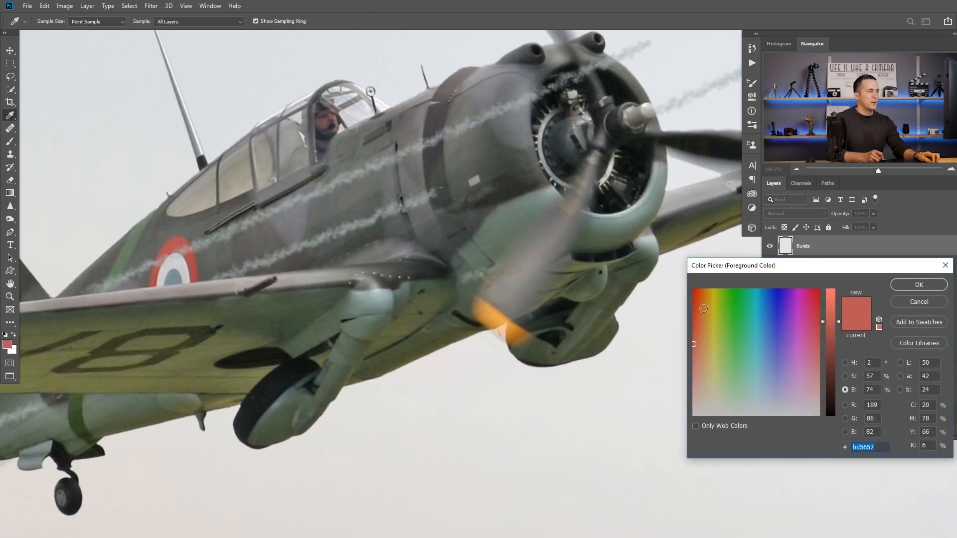
{"action": "left_click", "coordinate": [696, 305]}
{"action": "left_click", "coordinate": [919, 285]}
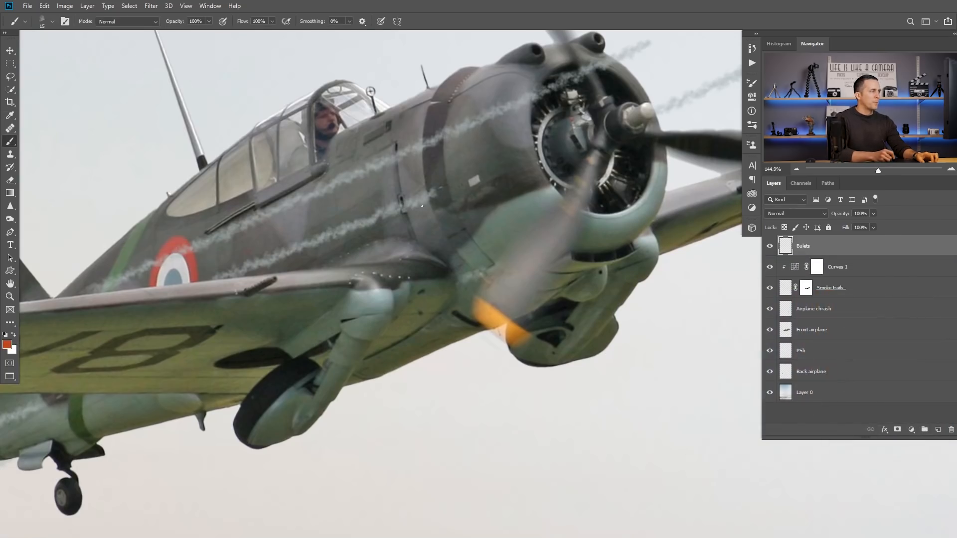
Step: Paint an orange-red bullet at the end of the lower smoke trail, and add a core in the propeller tip's orange at 10 px and 30% opacity
{"action": "scroll", "coordinate": [452, 234], "scroll_direction": "up", "scroll_amount": 3}
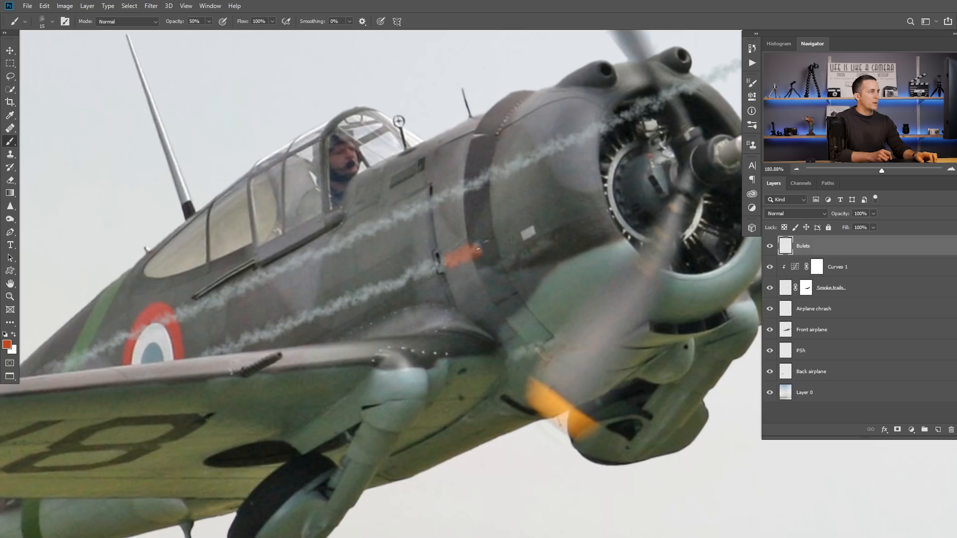
{"action": "key", "text": "3"}
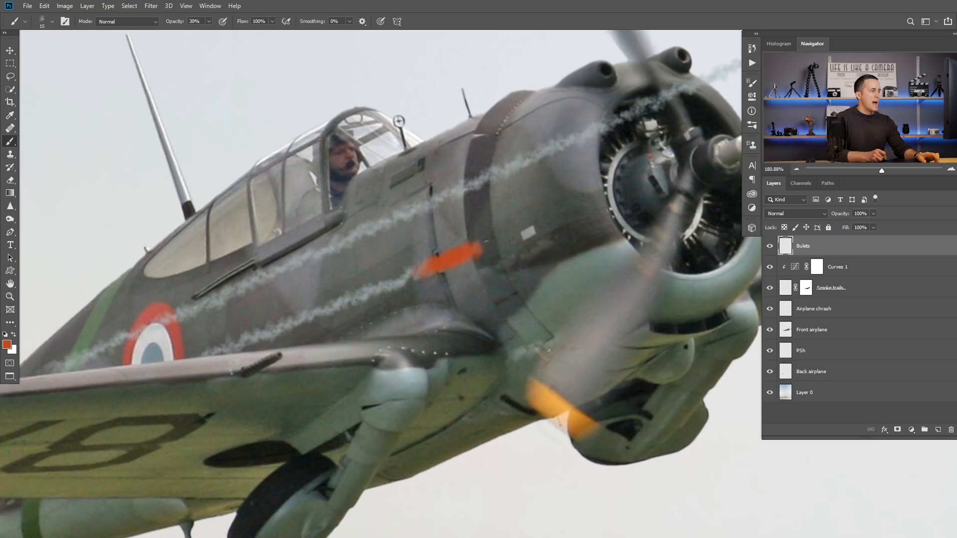
{"action": "left_click", "coordinate": [551, 398], "text": "alt"}
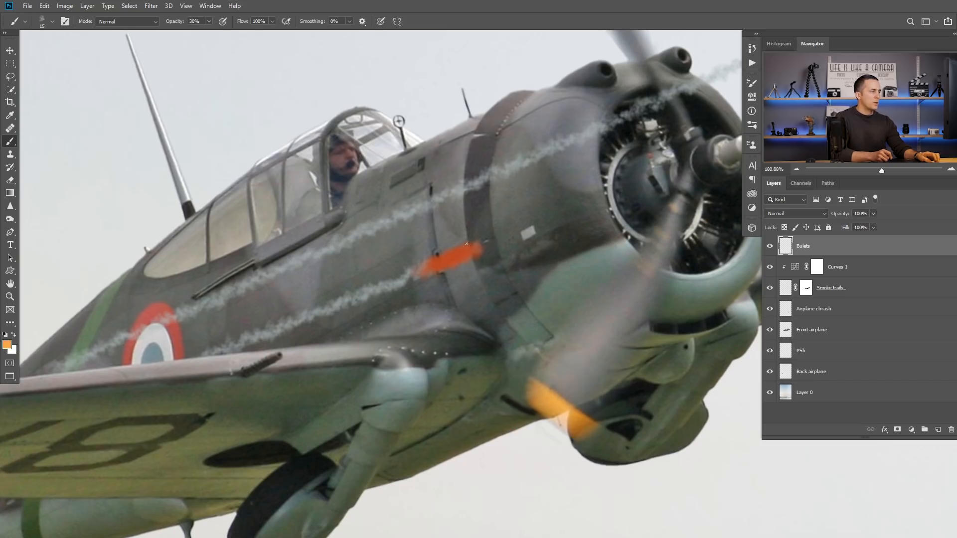
{"action": "key", "text": "bracketleft"}
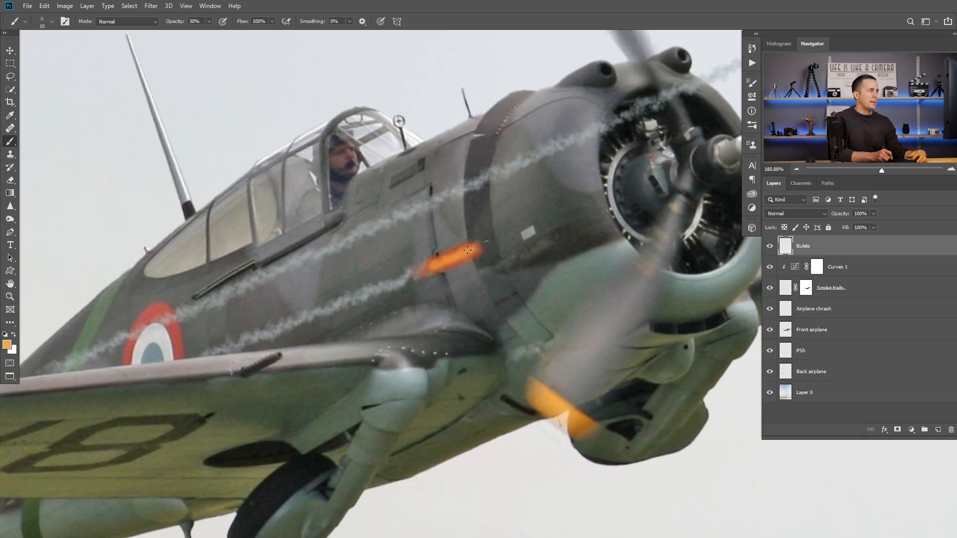
Step: Sample the light grey sky and paint a thin bright highlight inside the bullet with a smaller brush, lowering the opacity to 10%
{"action": "left_click", "coordinate": [219, 99], "text": "alt"}
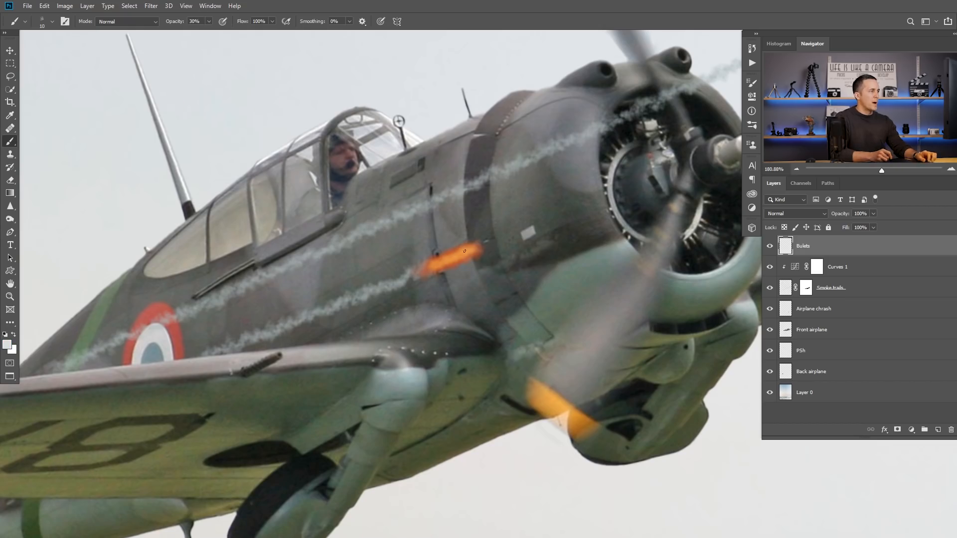
{"action": "scroll", "coordinate": [464, 251], "scroll_direction": "up", "scroll_amount": 3}
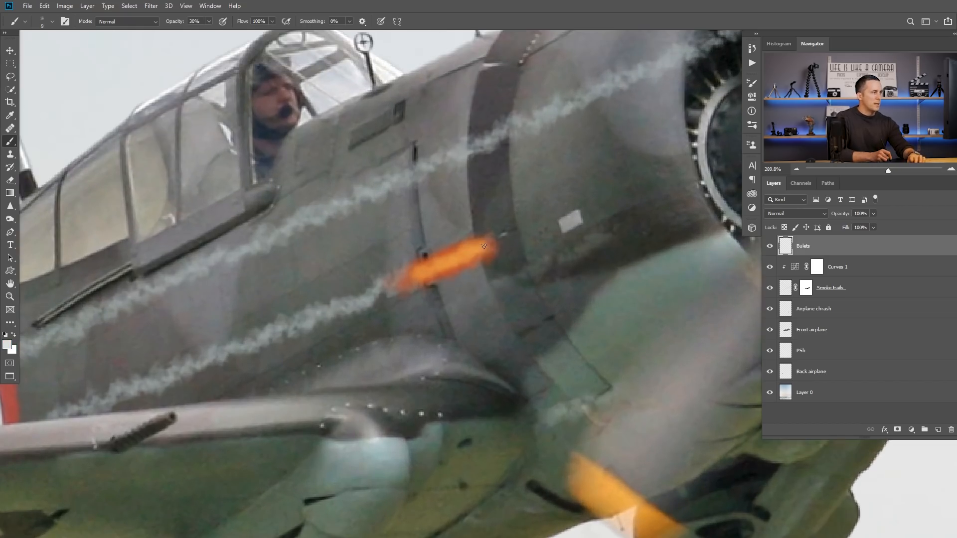
{"action": "key", "text": "bracketleft"}
{"action": "key", "text": "1"}
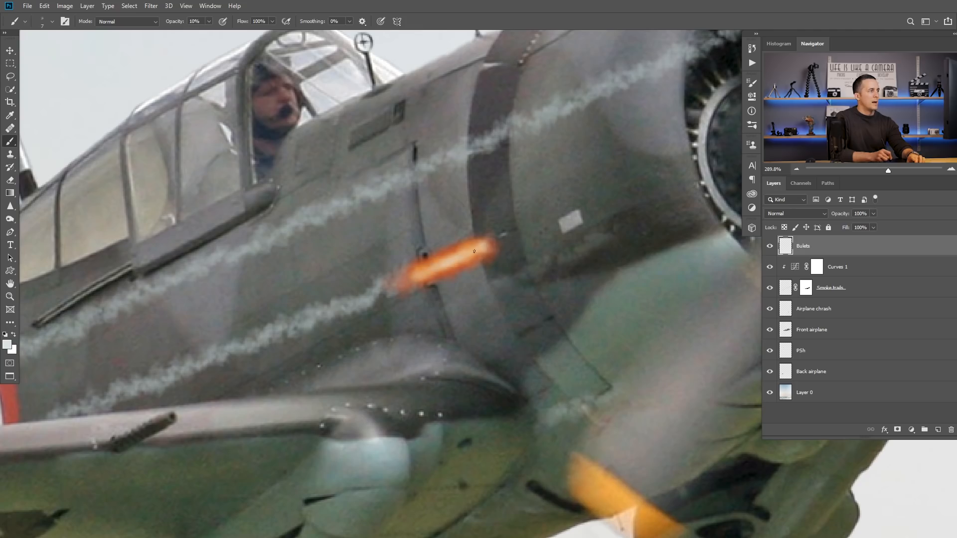
{"action": "key", "text": "ctrl+0"}
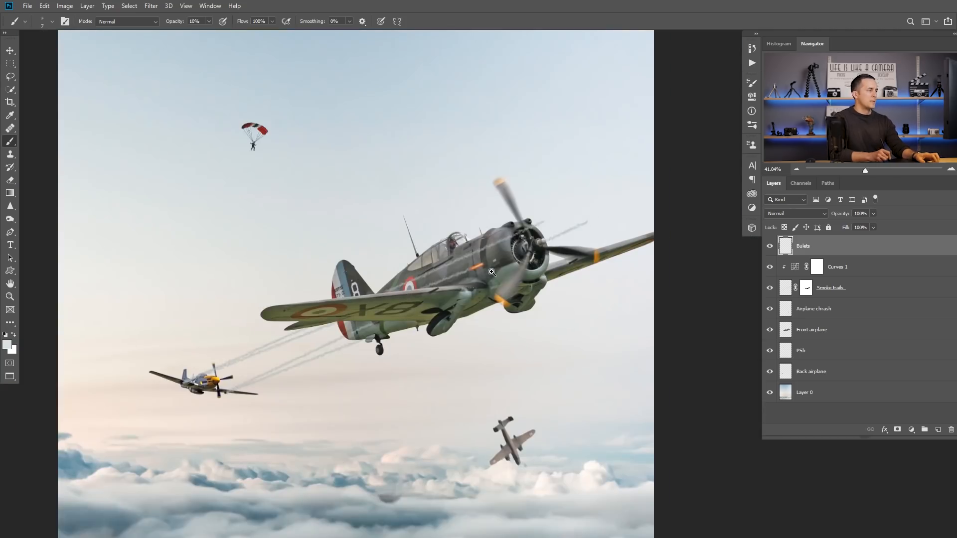
{"action": "left_click_drag", "start_coordinate": [492, 271], "coordinate": [538, 251]}
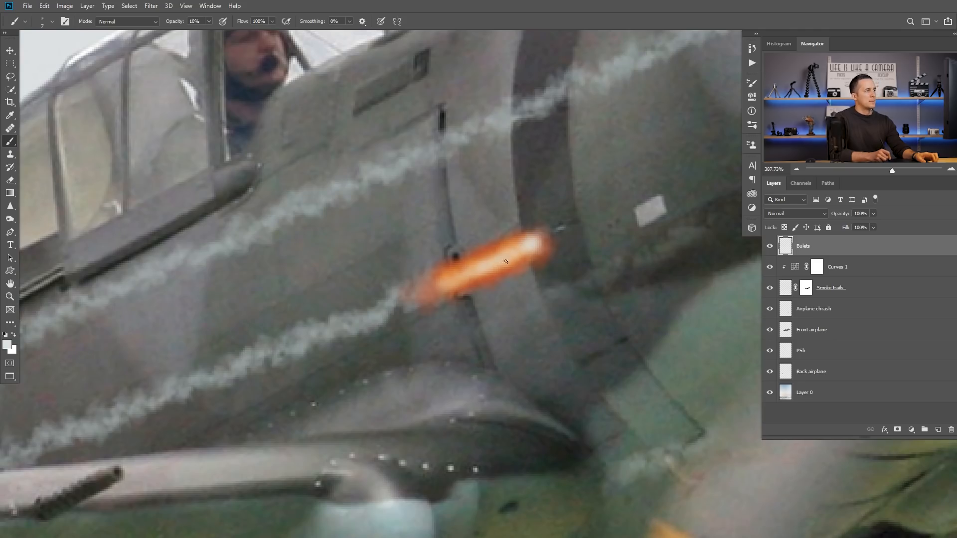
{"action": "mouse_move", "coordinate": [504, 250]}
{"action": "left_mouse_down"}
{"action": "mouse_move", "coordinate": [454, 252]}
{"action": "mouse_move", "coordinate": [463, 275]}
{"action": "mouse_move", "coordinate": [496, 269]}
{"action": "mouse_move", "coordinate": [490, 240]}
{"action": "mouse_move", "coordinate": [480, 256]}
{"action": "mouse_move", "coordinate": [438, 261]}
{"action": "mouse_move", "coordinate": [486, 270]}
{"action": "left_mouse_up"}
{"action": "key", "text": "ctrl+t"}
{"action": "key", "text": "Return"}
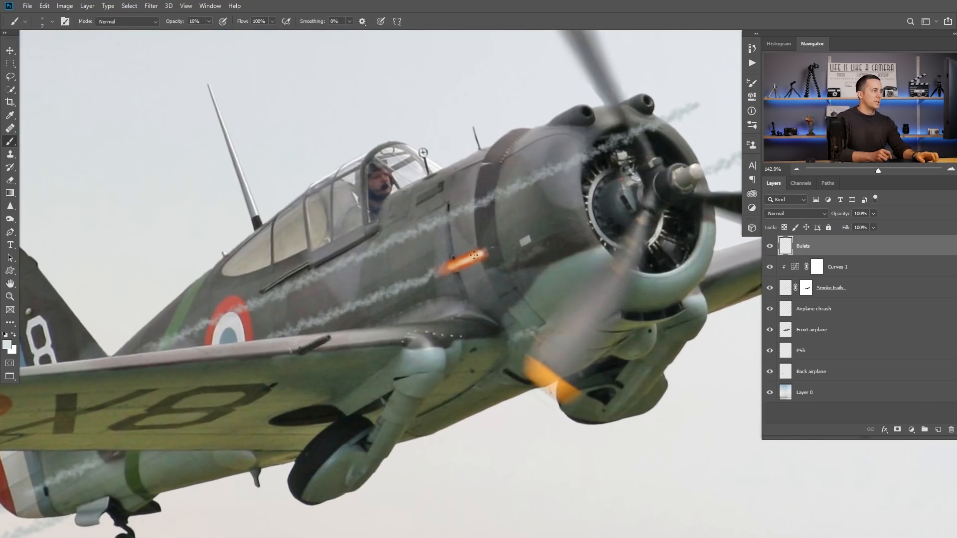
Step: Sample the roundel's red and paint orange-red bullets at the ends of the two smoke trails ahead of the engine
{"action": "left_click_drag", "start_coordinate": [582, 212], "coordinate": [519, 220]}
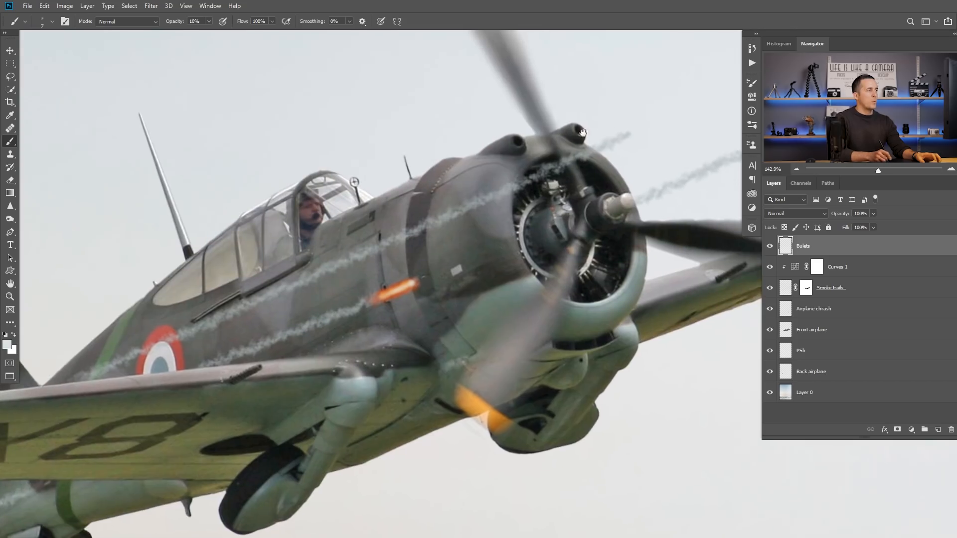
{"action": "left_click_drag", "start_coordinate": [467, 263], "coordinate": [409, 309]}
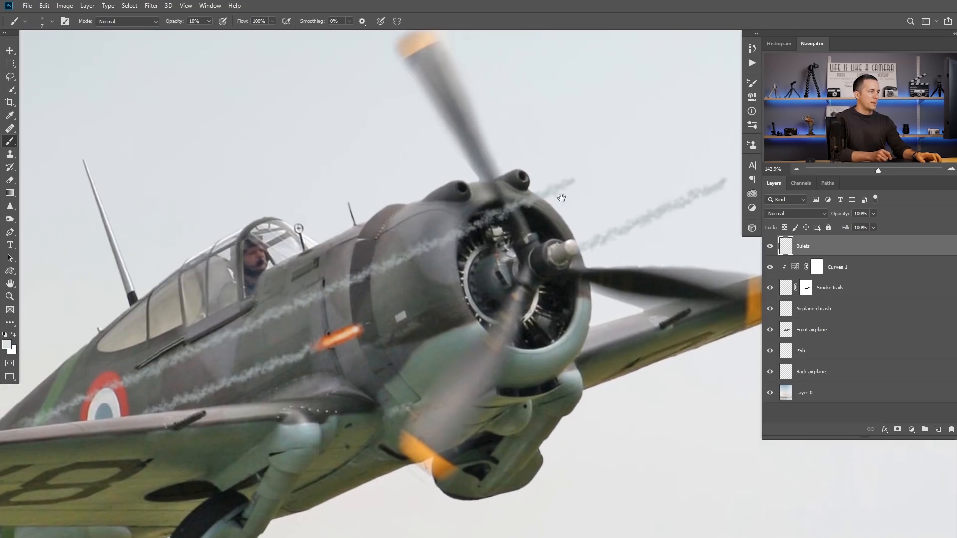
{"action": "left_click_drag", "start_coordinate": [619, 188], "coordinate": [559, 212]}
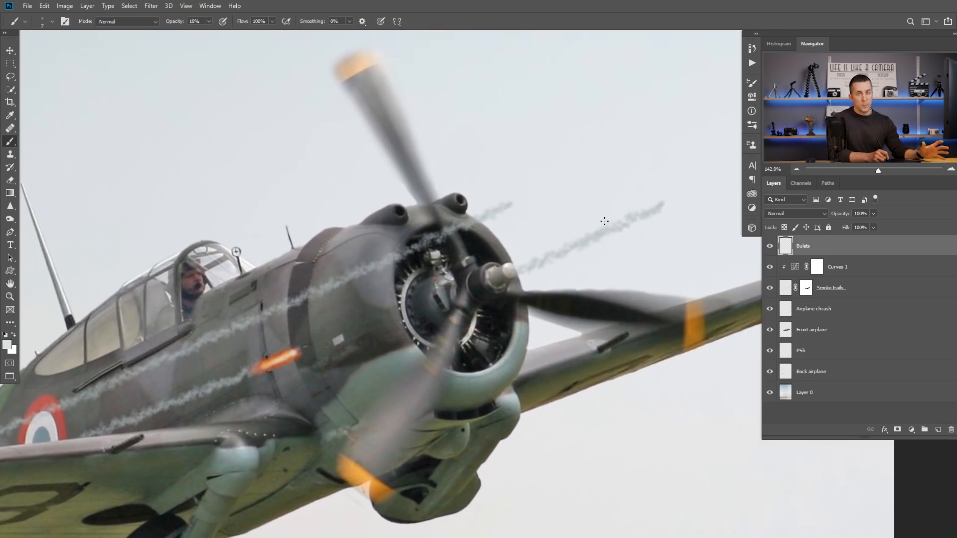
{"action": "left_click", "coordinate": [61, 421], "text": "alt"}
{"action": "left_click_drag", "start_coordinate": [500, 210], "coordinate": [529, 210]}
{"action": "key", "text": "bracketright"}
{"action": "key", "text": "bracketright"}
{"action": "key", "text": "bracketright"}
{"action": "left_click_drag", "start_coordinate": [485, 218], "coordinate": [520, 199]}
{"action": "left_click_drag", "start_coordinate": [648, 209], "coordinate": [411, 253]}
{"action": "left_click_drag", "start_coordinate": [473, 266], "coordinate": [513, 247]}
Step: Paint lighter cores in the two front bullets, using the propeller tip's orange and a light grey with a smaller brush
{"action": "left_click", "coordinate": [378, 463], "text": "alt"}
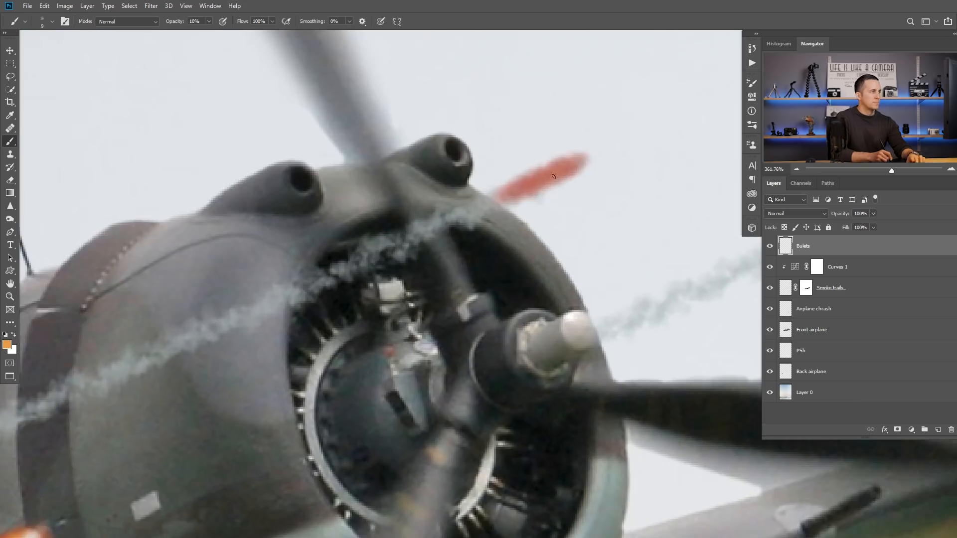
{"action": "mouse_move", "coordinate": [548, 175]}
{"action": "left_mouse_down"}
{"action": "mouse_move", "coordinate": [523, 187]}
{"action": "mouse_move", "coordinate": [574, 162]}
{"action": "left_mouse_up"}
{"action": "left_click_drag", "start_coordinate": [698, 165], "coordinate": [158, 296]}
{"action": "left_click_drag", "start_coordinate": [431, 285], "coordinate": [392, 306]}
{"action": "left_click", "coordinate": [418, 269], "text": "alt"}
{"action": "key", "text": "bracketleft"}
{"action": "key", "text": "bracketleft"}
{"action": "key", "text": "bracketleft"}
{"action": "left_click_drag", "start_coordinate": [188, 340], "coordinate": [462, 293]}
{"action": "left_click_drag", "start_coordinate": [306, 244], "coordinate": [259, 271]}
{"action": "left_click_drag", "start_coordinate": [288, 339], "coordinate": [436, 294]}
{"action": "left_click_drag", "start_coordinate": [435, 294], "coordinate": [359, 304]}
{"action": "left_click_drag", "start_coordinate": [387, 354], "coordinate": [482, 242]}
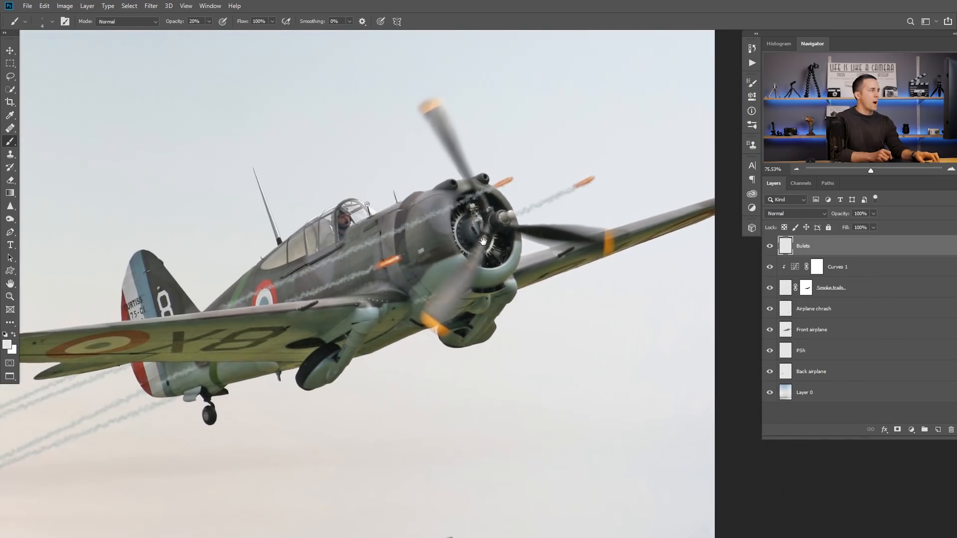
Step: Start a Motion Blur on the Bulets layer and set its angle to 26° to follow the smoke trails
{"action": "left_click", "coordinate": [151, 8]}
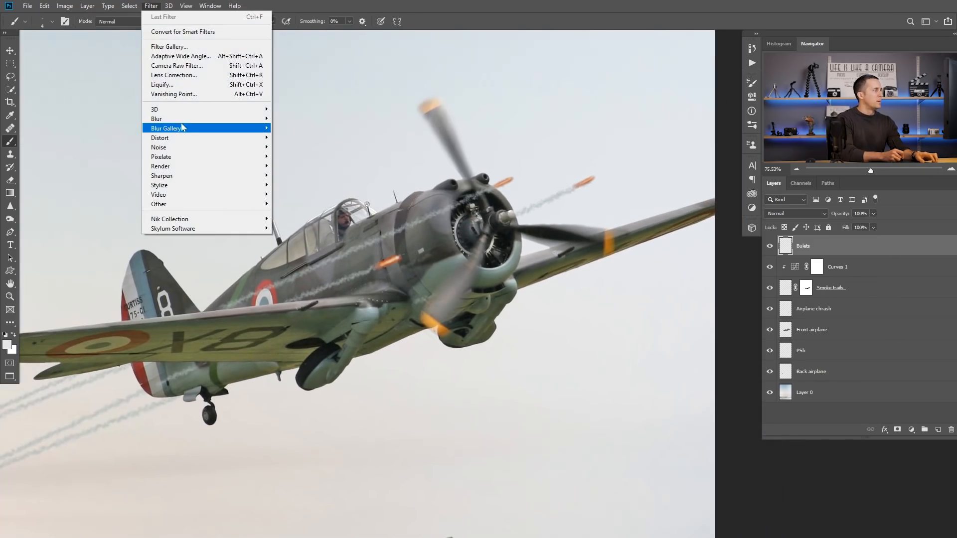
{"action": "mouse_move", "coordinate": [219, 119]}
{"action": "left_click", "coordinate": [297, 175]}
{"action": "left_click_drag", "start_coordinate": [491, 101], "coordinate": [519, 184]}
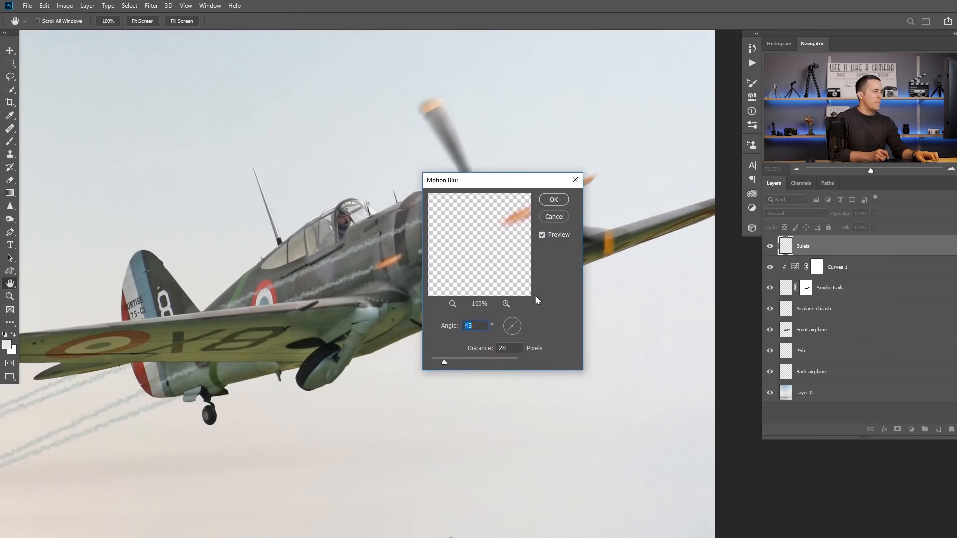
{"action": "left_click_drag", "start_coordinate": [518, 320], "coordinate": [519, 323]}
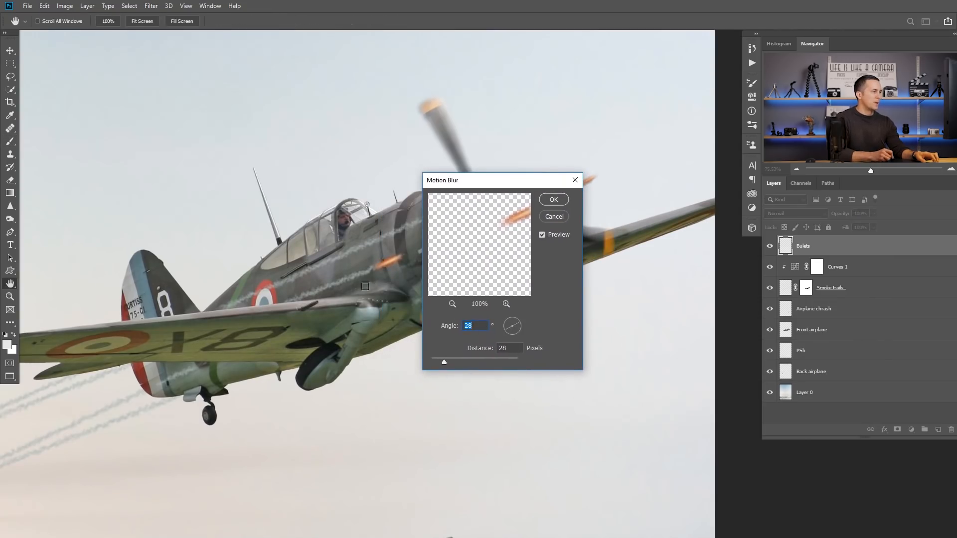
{"action": "left_click_drag", "start_coordinate": [522, 180], "coordinate": [322, 87]}
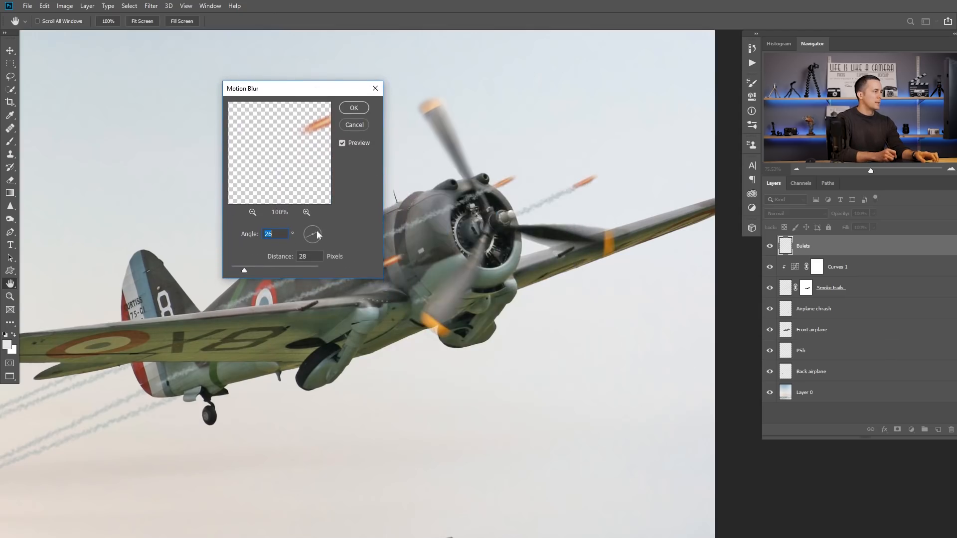
{"action": "left_click_drag", "start_coordinate": [307, 89], "coordinate": [461, 176]}
{"action": "left_click_drag", "start_coordinate": [478, 208], "coordinate": [445, 250]}
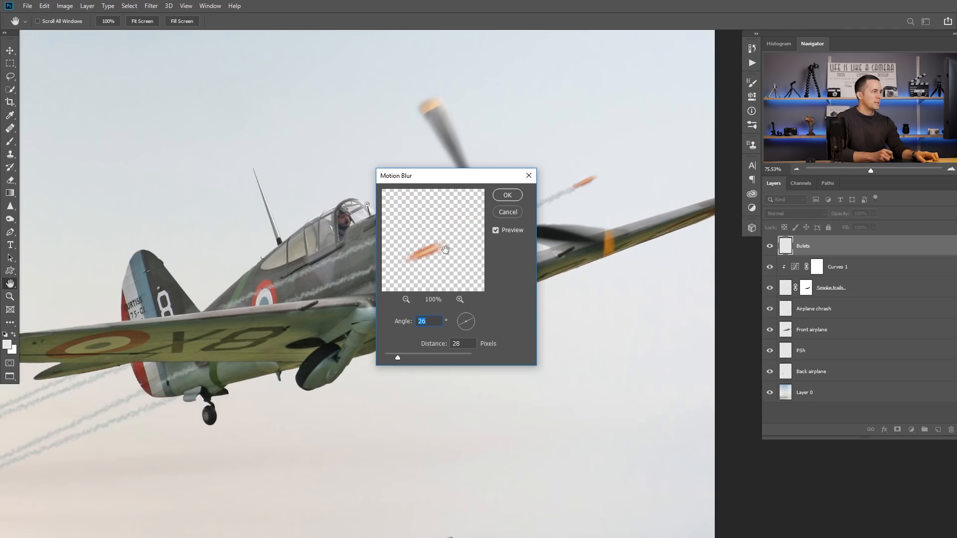
{"action": "left_click_drag", "start_coordinate": [467, 179], "coordinate": [513, 255]}
{"action": "left_click_drag", "start_coordinate": [389, 263], "coordinate": [531, 241]}
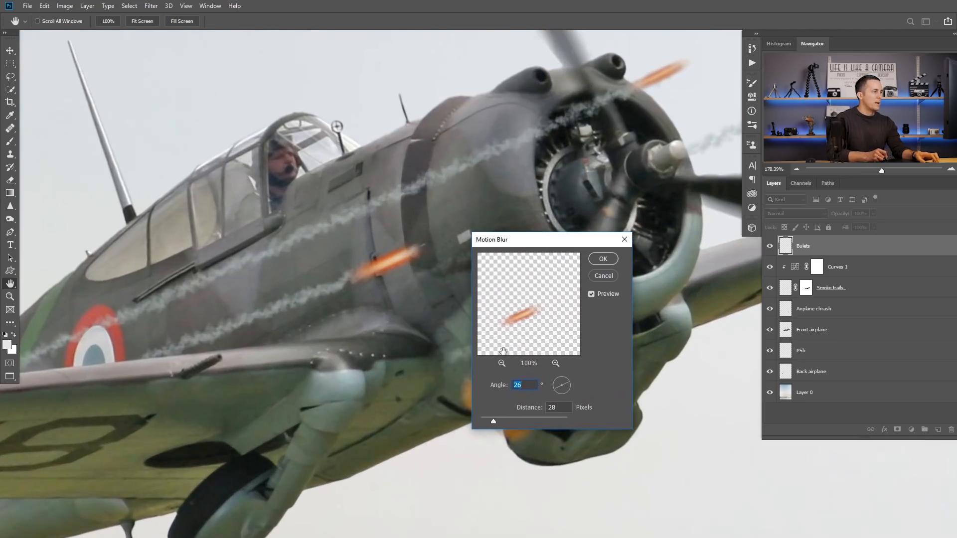
Step: Set the motion blur distance to 20 pixels and apply the blur to the bullets
{"action": "left_click_drag", "start_coordinate": [507, 422], "coordinate": [487, 423]}
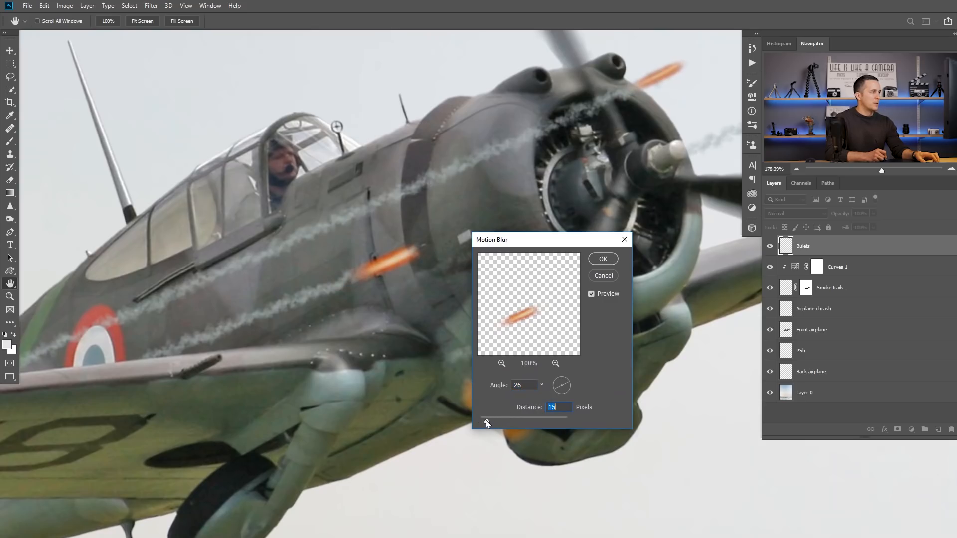
{"action": "type", "text": "20"}
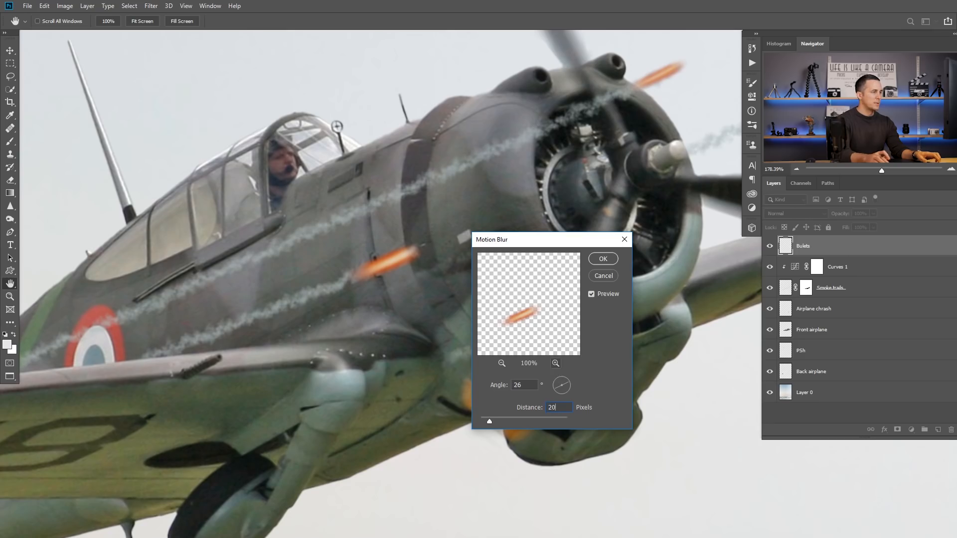
{"action": "left_click", "coordinate": [606, 259]}
{"action": "left_click_drag", "start_coordinate": [508, 280], "coordinate": [444, 302]}
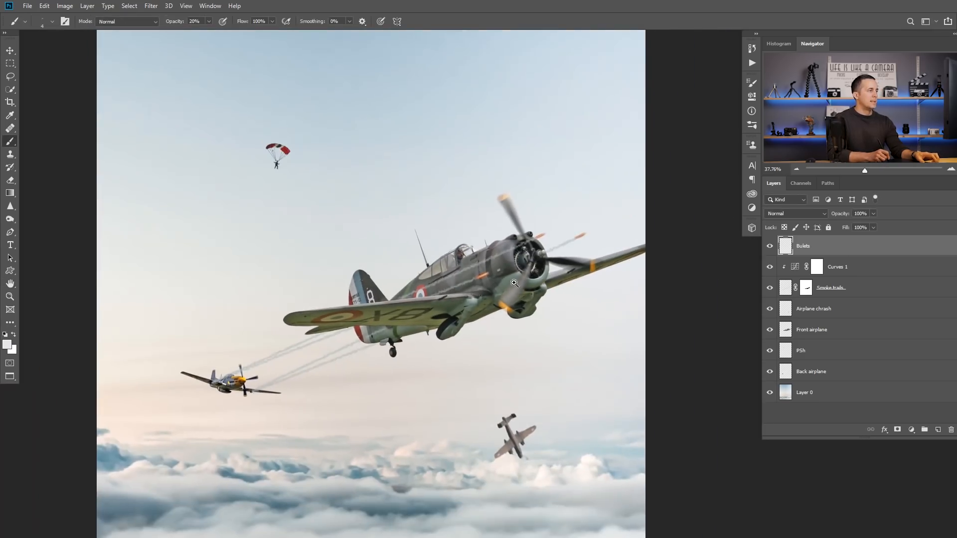
Step: Add an Outer Glow layer style to the Bulets layer
{"action": "left_click_drag", "start_coordinate": [514, 282], "coordinate": [549, 280]}
{"action": "left_click_drag", "start_coordinate": [443, 273], "coordinate": [466, 272]}
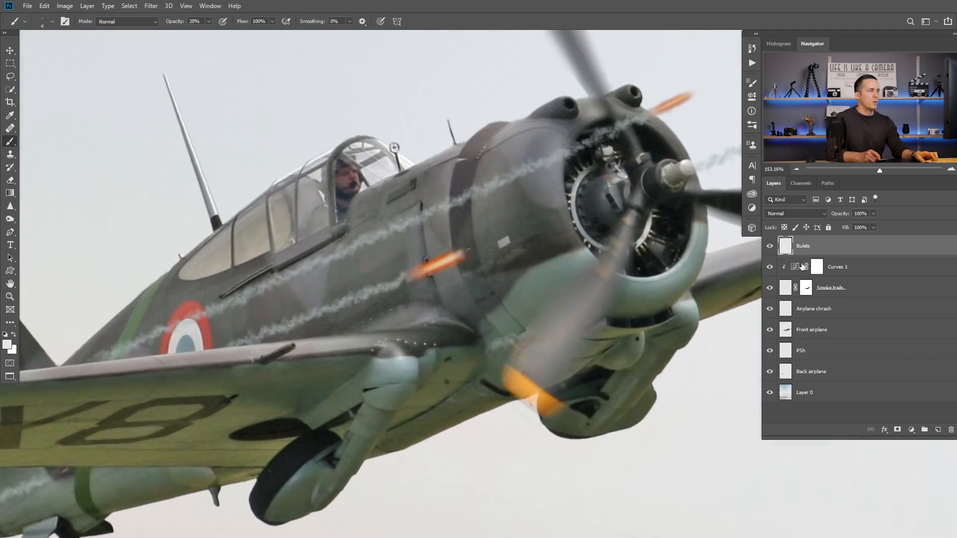
{"action": "double_click", "coordinate": [835, 249]}
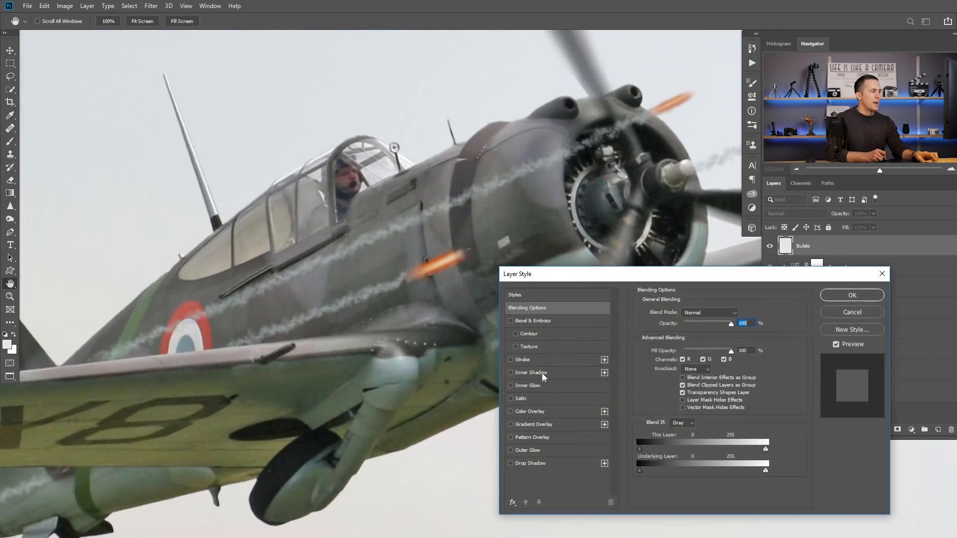
{"action": "left_click", "coordinate": [530, 450]}
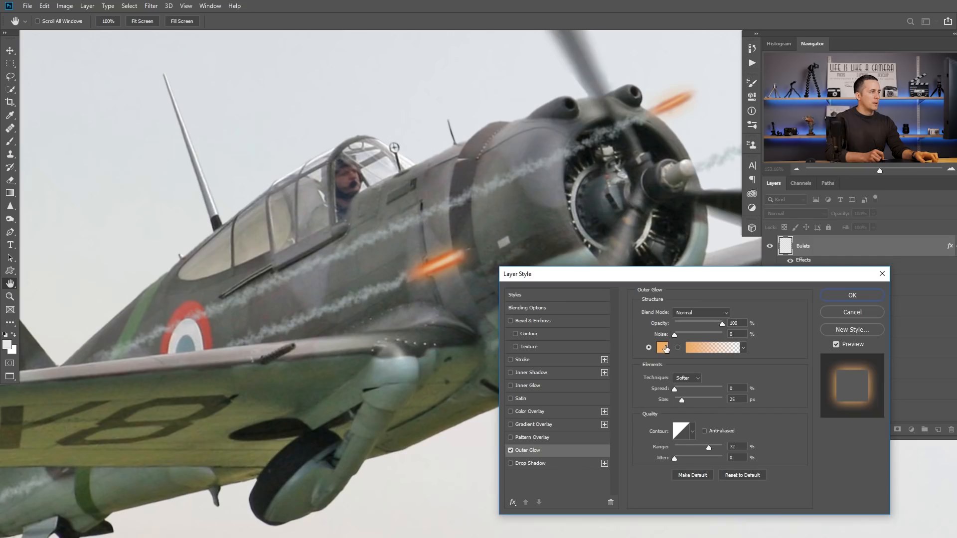
Step: Make the bullets' outer glow a more saturated orange, reduce its size and opacity, and apply the style
{"action": "left_click", "coordinate": [663, 347]}
{"action": "left_click", "coordinate": [837, 296]}
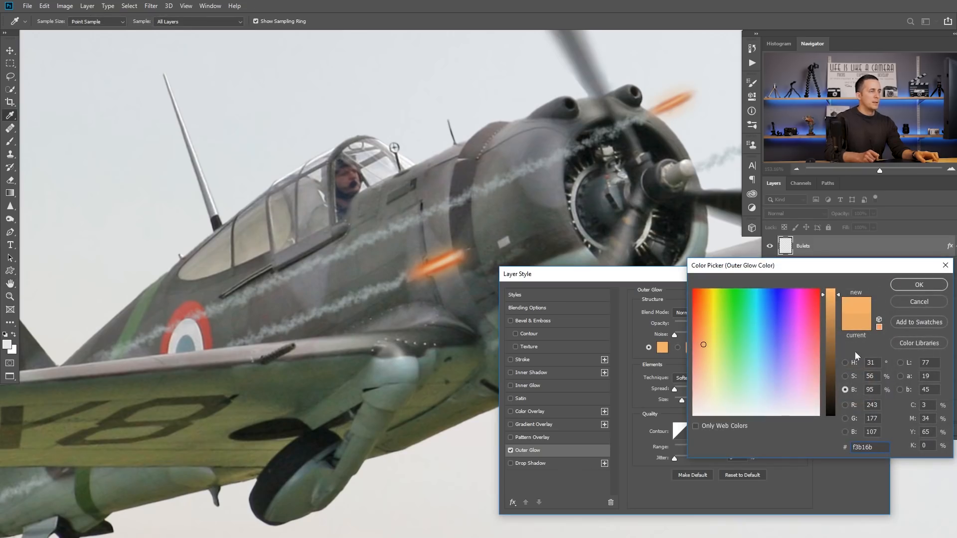
{"action": "left_click", "coordinate": [845, 376]}
{"action": "left_click", "coordinate": [905, 283]}
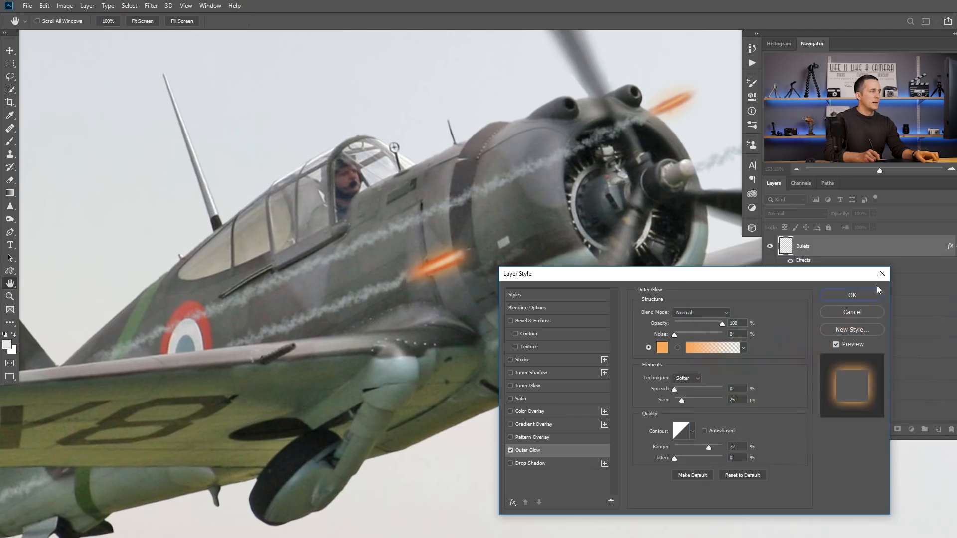
{"action": "left_click_drag", "start_coordinate": [681, 400], "coordinate": [682, 399]}
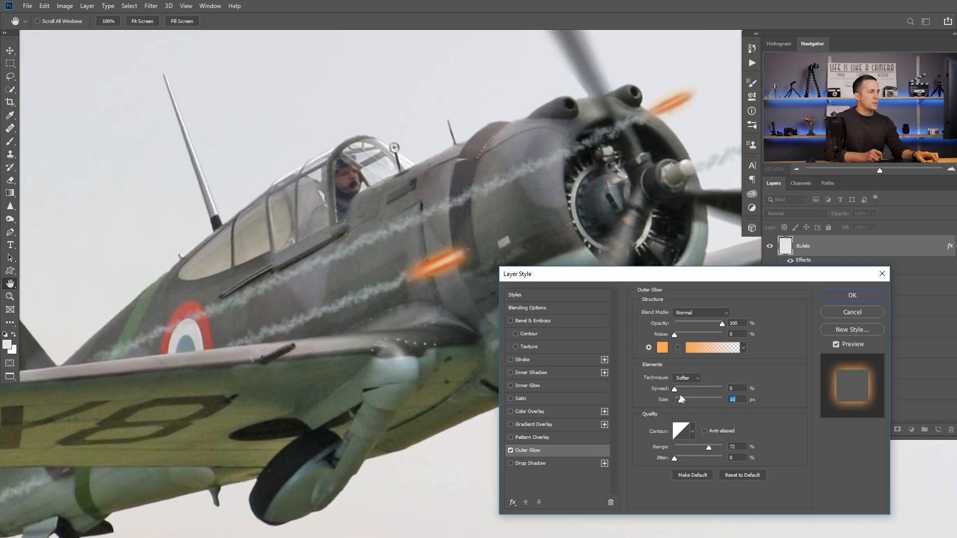
{"action": "left_click_drag", "start_coordinate": [721, 323], "coordinate": [704, 326]}
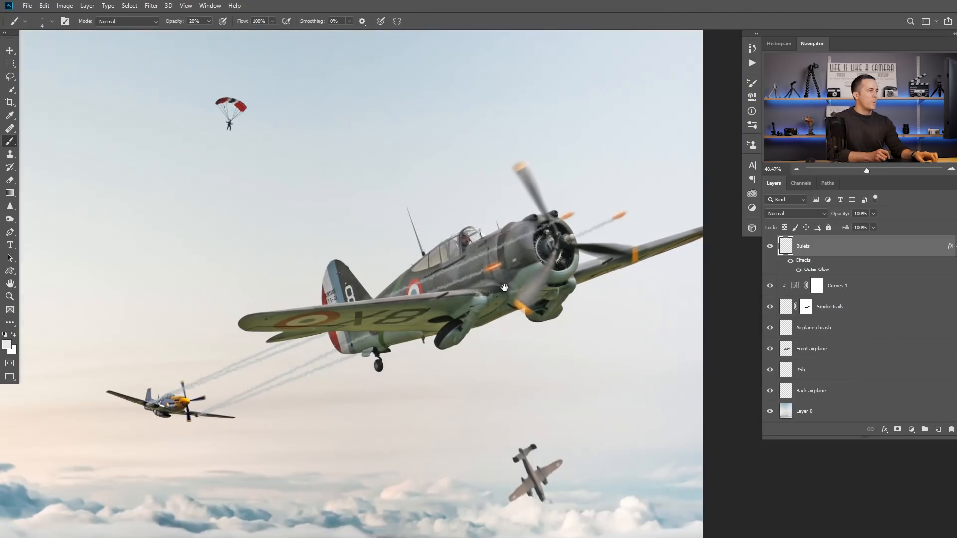
Step: Start a Motion Blur at 26° on the smoke trails layer's image and try a distance of 10 pixels
{"action": "left_click", "coordinate": [782, 306]}
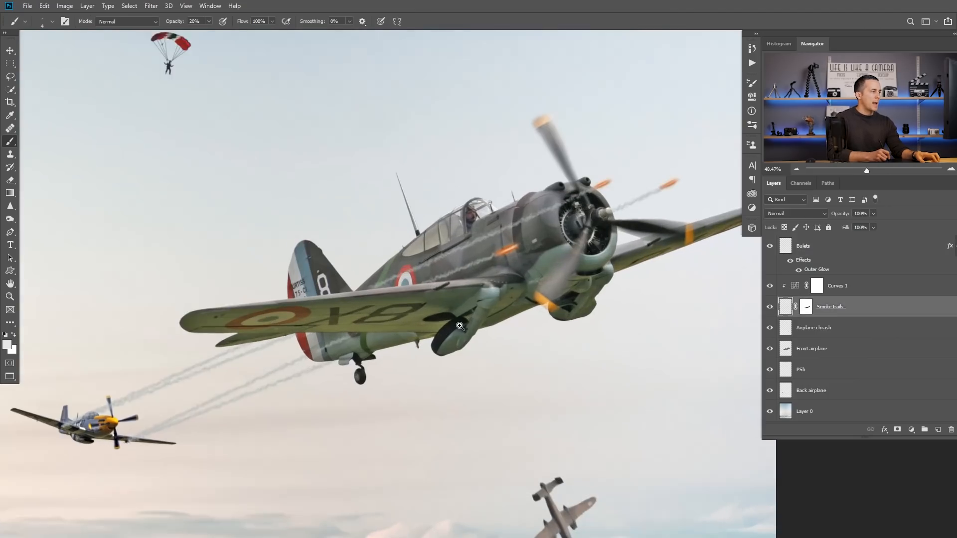
{"action": "scroll", "coordinate": [444, 321], "scroll_direction": "up", "scroll_amount": 2}
{"action": "left_click", "coordinate": [151, 5]}
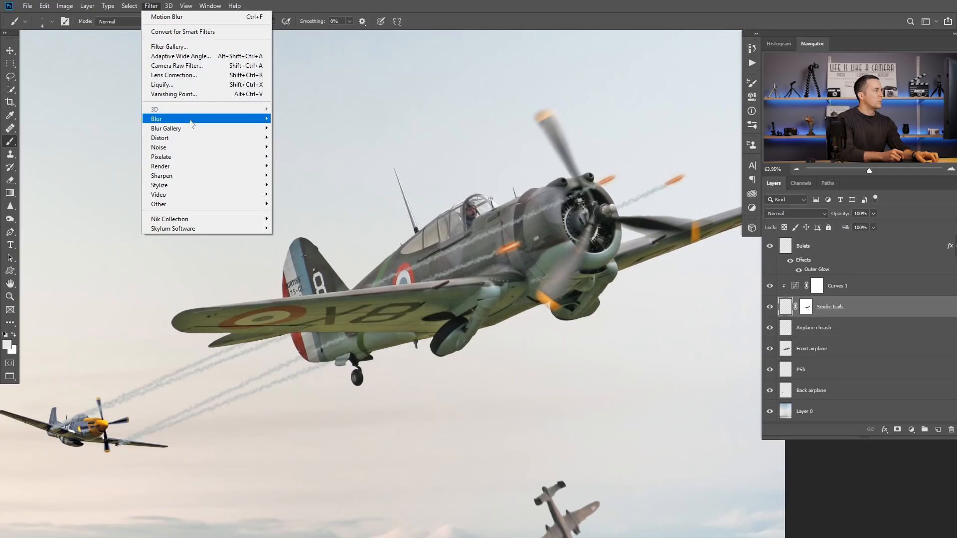
{"action": "mouse_move", "coordinate": [205, 119]}
{"action": "left_click", "coordinate": [298, 175]}
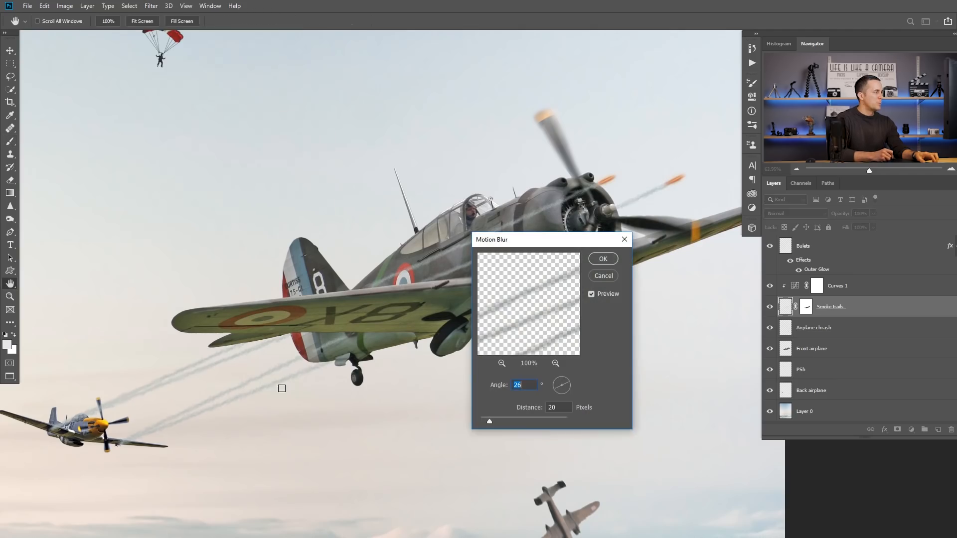
{"action": "key", "text": "BackSpace"}
{"action": "key", "text": "BackSpace"}
{"action": "type", "text": "10"}
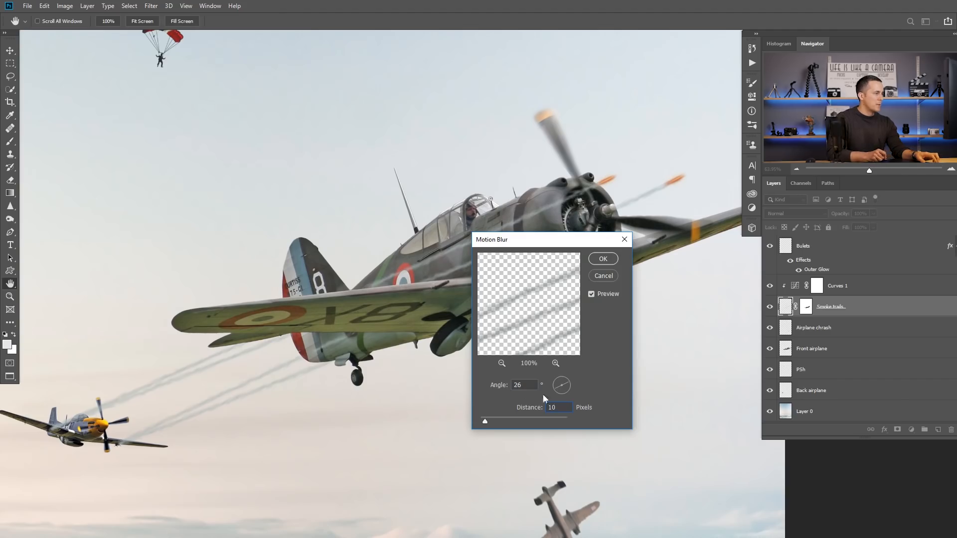
Step: Set the motion blur distance to 5 pixels and apply it to the smoke trails
{"action": "key", "text": "Tab"}
{"action": "key", "text": "Tab"}
{"action": "type", "text": "5"}
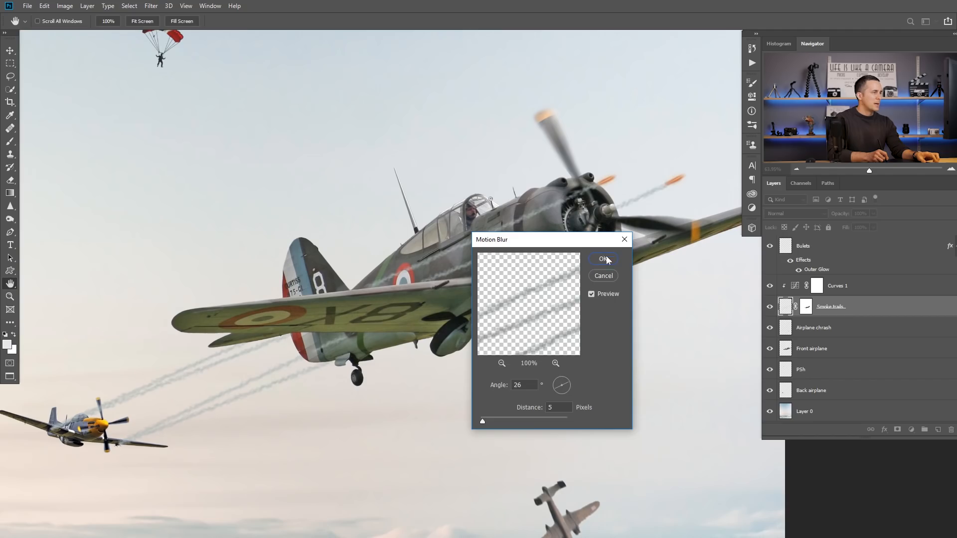
{"action": "left_click", "coordinate": [605, 259]}
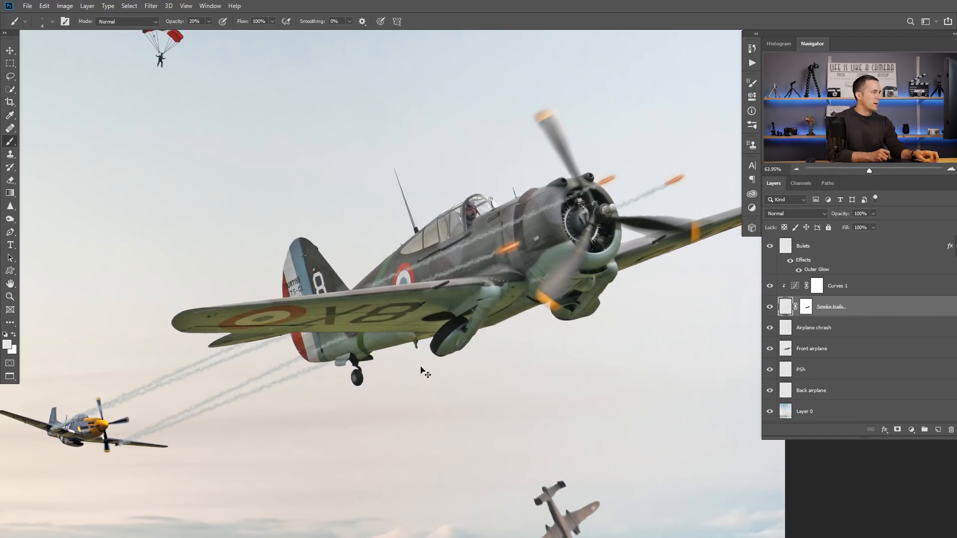
Step: Target the smoke trails layer's mask and choose the Soft Round brush from the General Brushes
{"action": "left_click_drag", "start_coordinate": [264, 381], "coordinate": [339, 363]}
{"action": "left_click_drag", "start_coordinate": [403, 337], "coordinate": [327, 363]}
{"action": "mouse_move", "coordinate": [442, 310]}
{"action": "left_mouse_down"}
{"action": "mouse_move", "coordinate": [399, 324]}
{"action": "mouse_move", "coordinate": [419, 313]}
{"action": "left_mouse_up"}
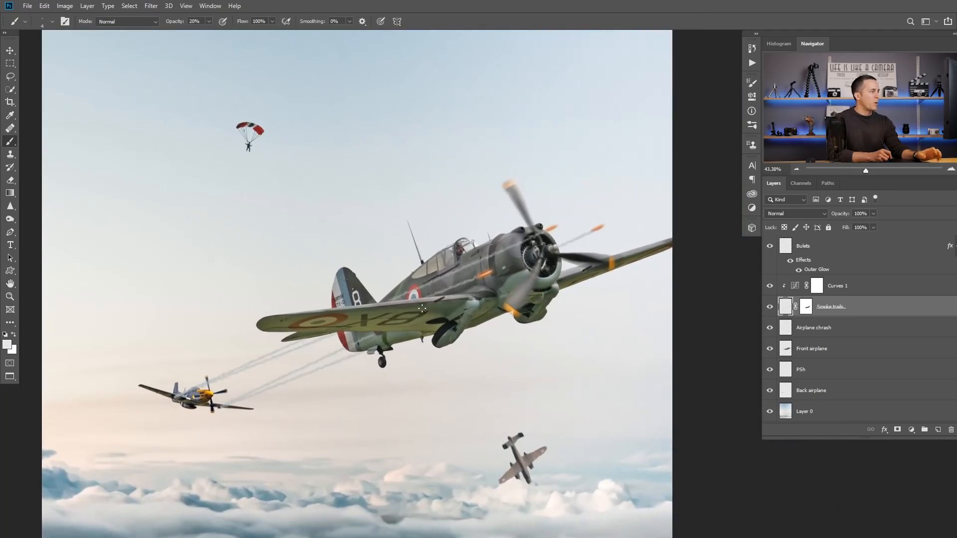
{"action": "left_click_drag", "start_coordinate": [453, 285], "coordinate": [471, 285]}
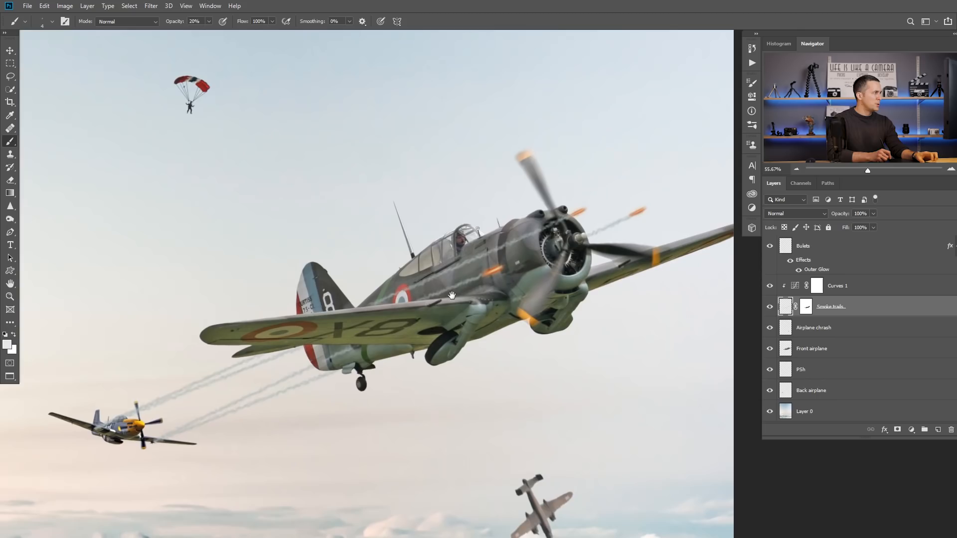
{"action": "left_click", "coordinate": [806, 307]}
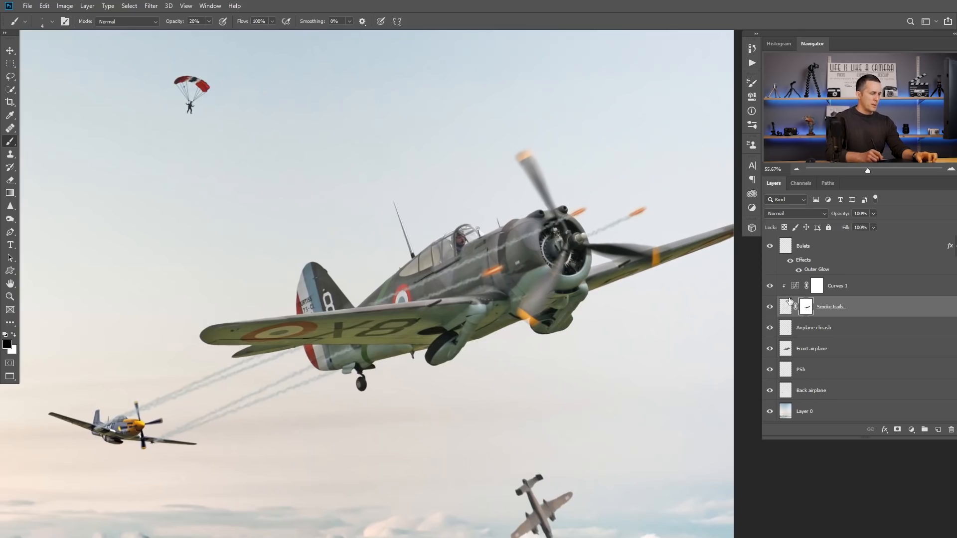
{"action": "right_click", "coordinate": [417, 252]}
{"action": "left_click_drag", "start_coordinate": [687, 417], "coordinate": [683, 244]}
{"action": "left_click", "coordinate": [487, 263]}
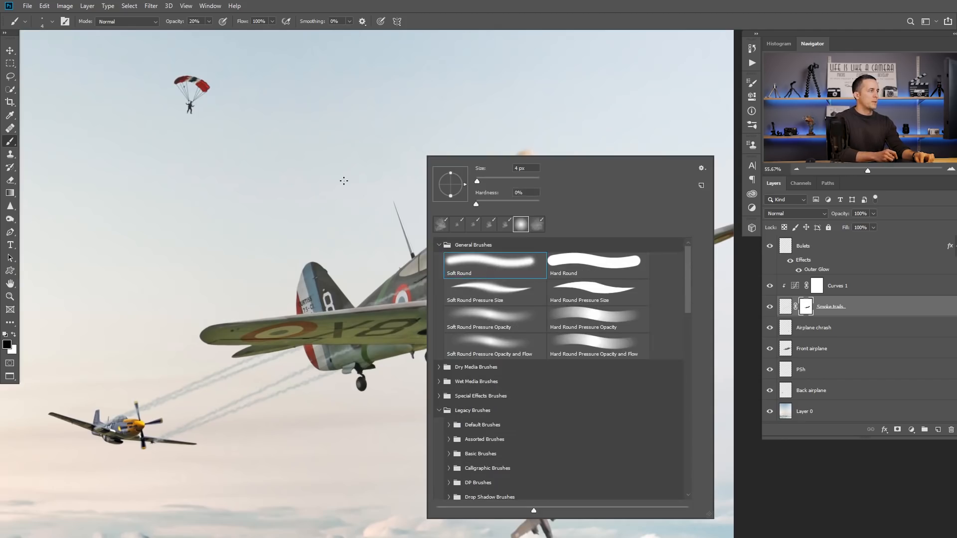
Step: Fade the smoke trails near the back airplane on the mask, using black at 5% opacity with the brush enlarged to 125–150 px
{"action": "left_click", "coordinate": [344, 180]}
{"action": "key", "text": "bracketright"}
{"action": "key", "text": "bracketright"}
{"action": "key", "text": "bracketright"}
{"action": "key", "text": "bracketright"}
{"action": "key", "text": "bracketright"}
{"action": "key", "text": "bracketright"}
{"action": "key", "text": "bracketright"}
{"action": "key", "text": "bracketright"}
{"action": "key", "text": "bracketright"}
{"action": "key", "text": "bracketright"}
{"action": "key", "text": "bracketright"}
{"action": "key", "text": "bracketright"}
{"action": "key", "text": "bracketright"}
{"action": "key", "text": "bracketright"}
{"action": "key", "text": "bracketright"}
{"action": "key", "text": "bracketright"}
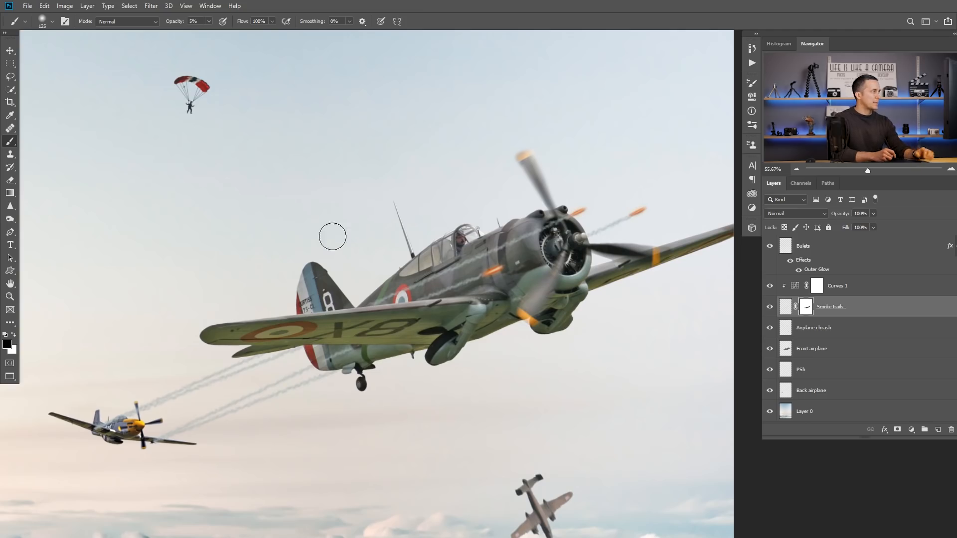
{"action": "left_click_drag", "start_coordinate": [94, 428], "coordinate": [204, 349]}
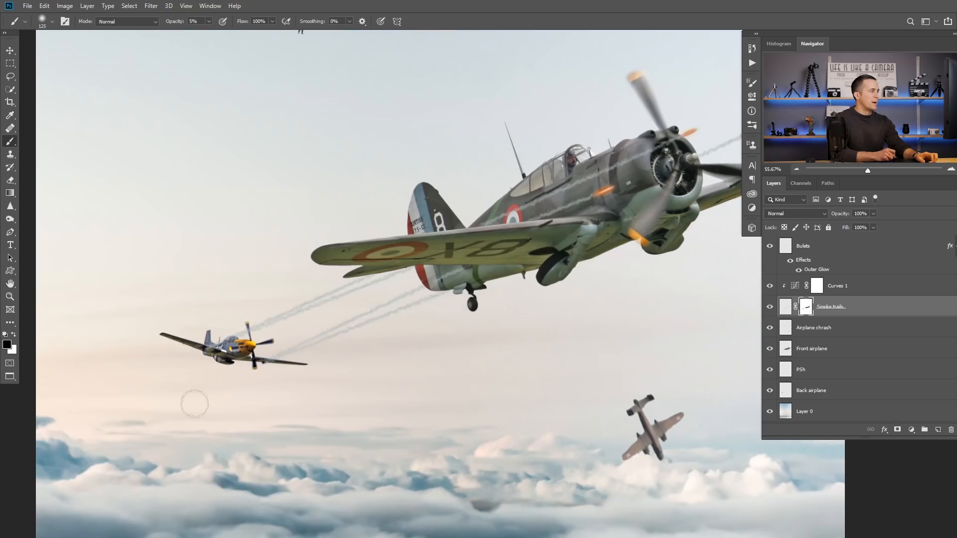
{"action": "key", "text": "bracketright"}
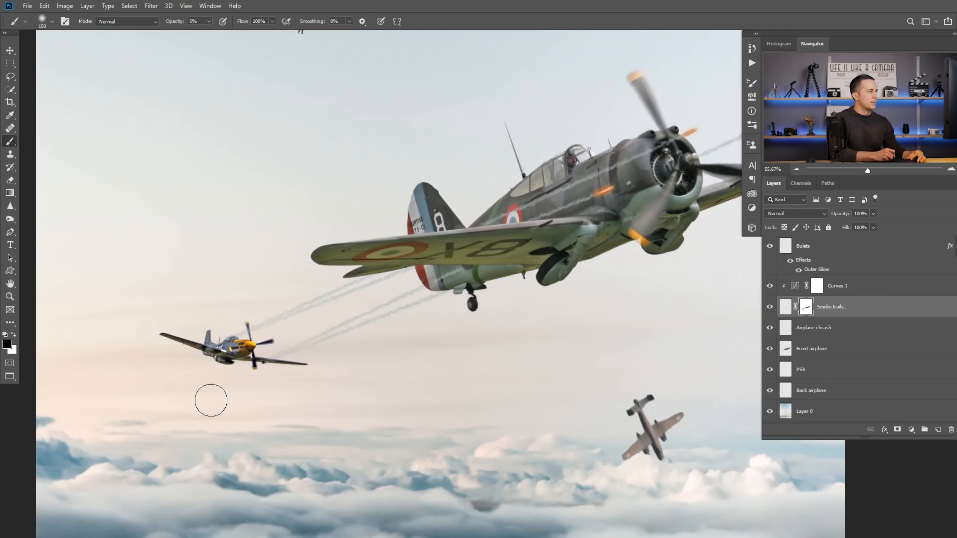
Step: Shrink the brush to 9 px for detail work on the back airplane
{"action": "mouse_move", "coordinate": [395, 327]}
{"action": "left_mouse_down"}
{"action": "mouse_move", "coordinate": [368, 379]}
{"action": "mouse_move", "coordinate": [392, 346]}
{"action": "mouse_move", "coordinate": [413, 344]}
{"action": "left_mouse_up"}
{"action": "mouse_move", "coordinate": [254, 318]}
{"action": "left_mouse_down"}
{"action": "mouse_move", "coordinate": [327, 329]}
{"action": "mouse_move", "coordinate": [313, 319]}
{"action": "left_mouse_up"}
{"action": "key", "text": "["}
{"action": "key", "text": "["}
{"action": "key", "text": "["}
{"action": "key", "text": "["}
{"action": "key", "text": "["}
{"action": "key", "text": "["}
{"action": "key", "text": "["}
{"action": "key", "text": "["}
{"action": "key", "text": "["}
{"action": "key", "text": "["}
{"action": "key", "text": "bracketleft"}
{"action": "key", "text": "bracketleft"}
{"action": "key", "text": "bracketleft"}
{"action": "key", "text": "bracketleft"}
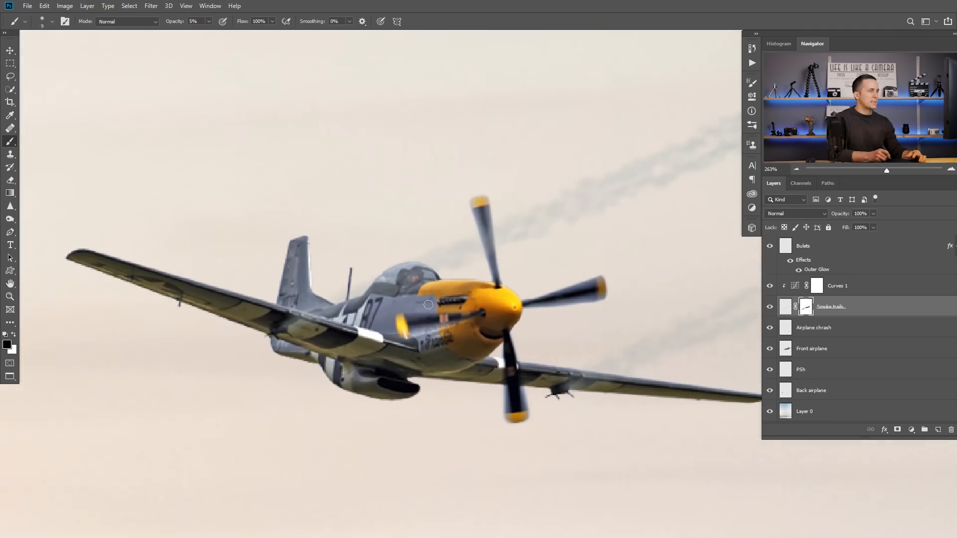
Step: Create a new layer above the Bulets layer and name it Guns
{"action": "left_click", "coordinate": [787, 255]}
{"action": "left_click", "coordinate": [937, 429]}
{"action": "key", "text": "x"}
{"action": "double_click", "coordinate": [803, 246]}
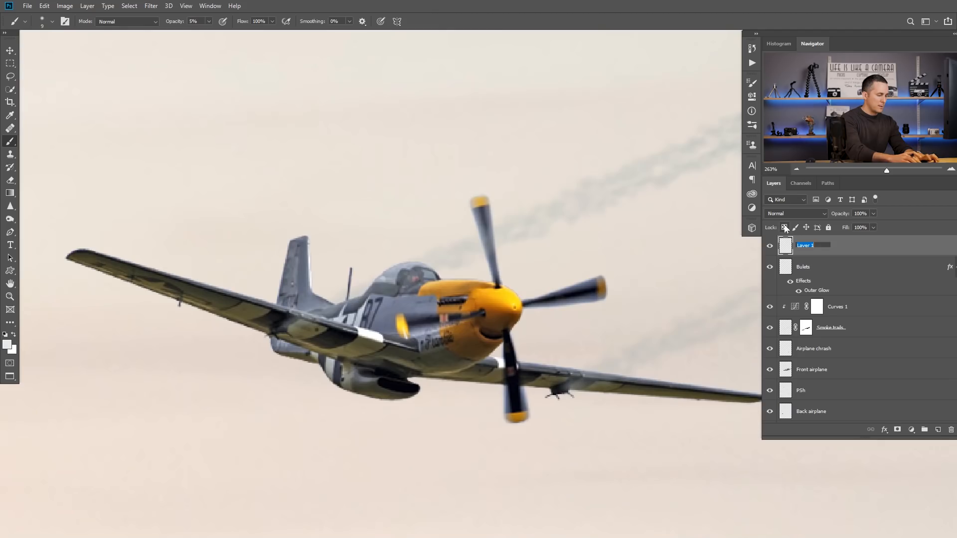
{"action": "key", "text": "Return"}
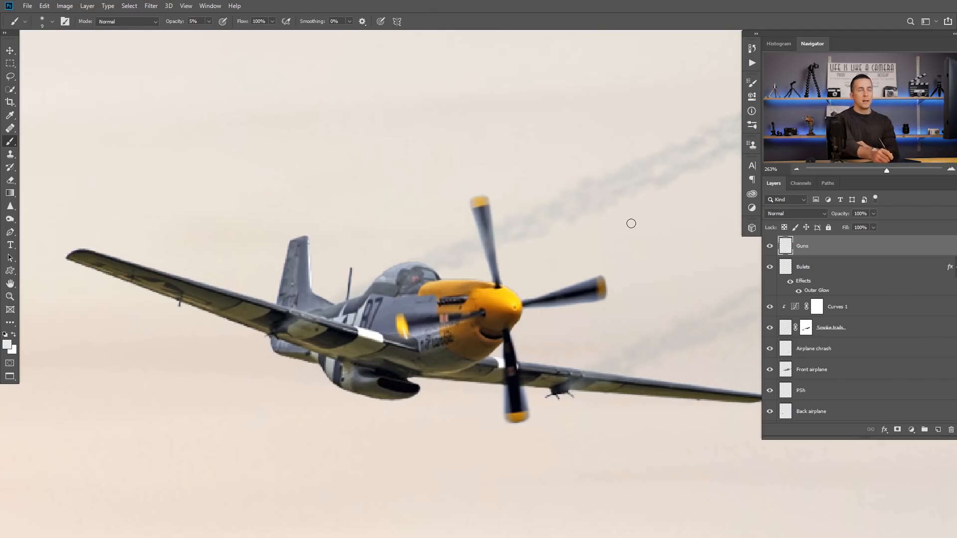
Step: Switch to the Cloud/Dust brush from the Cloud-Dust Brushes set, at 100% opacity
{"action": "right_click", "coordinate": [381, 277]}
{"action": "left_click_drag", "start_coordinate": [615, 296], "coordinate": [621, 460]}
{"action": "left_click", "coordinate": [404, 405]}
{"action": "left_click", "coordinate": [518, 374]}
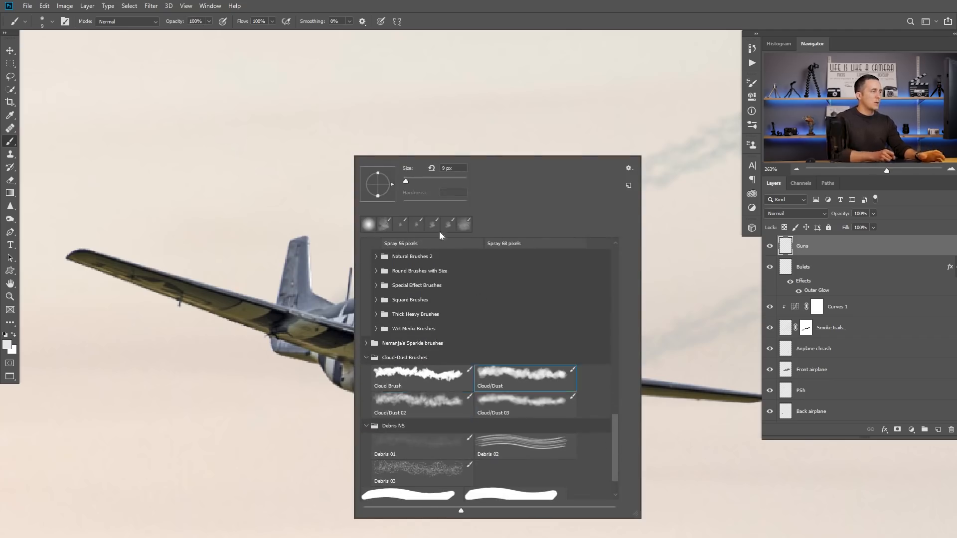
{"action": "left_click", "coordinate": [359, 197]}
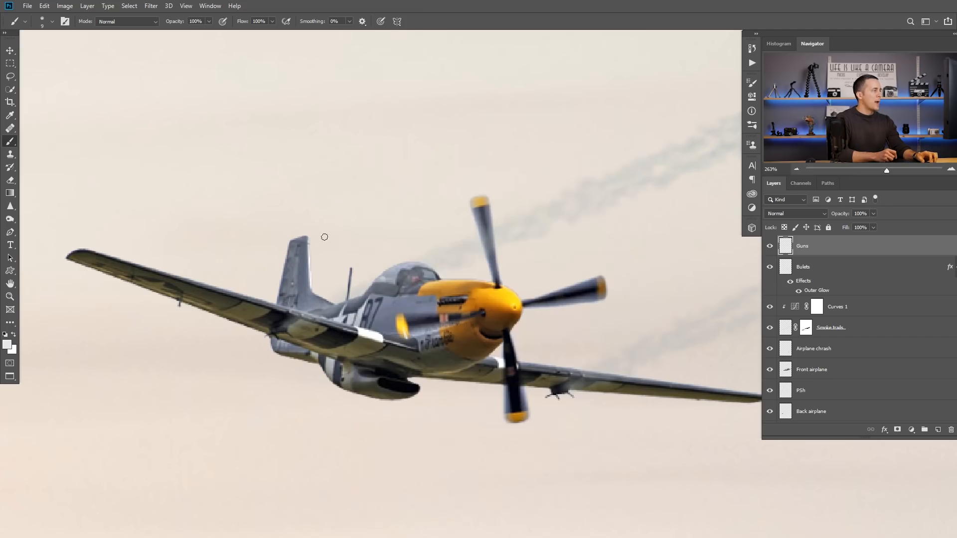
Step: Set the foreground colour to a bright red, about RGB 237, 61, 47
{"action": "left_click", "coordinate": [7, 344]}
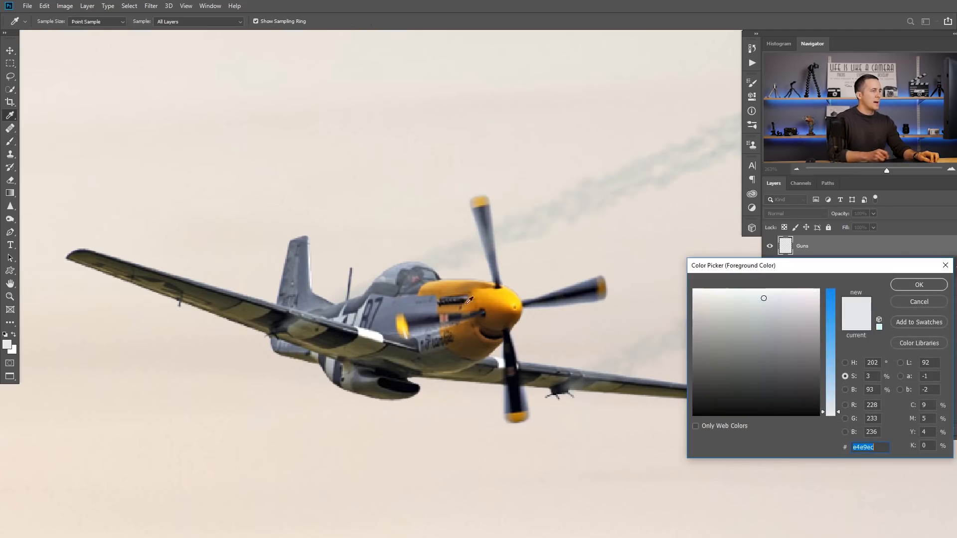
{"action": "left_click_drag", "start_coordinate": [824, 326], "coordinate": [827, 314]}
{"action": "left_click", "coordinate": [693, 298]}
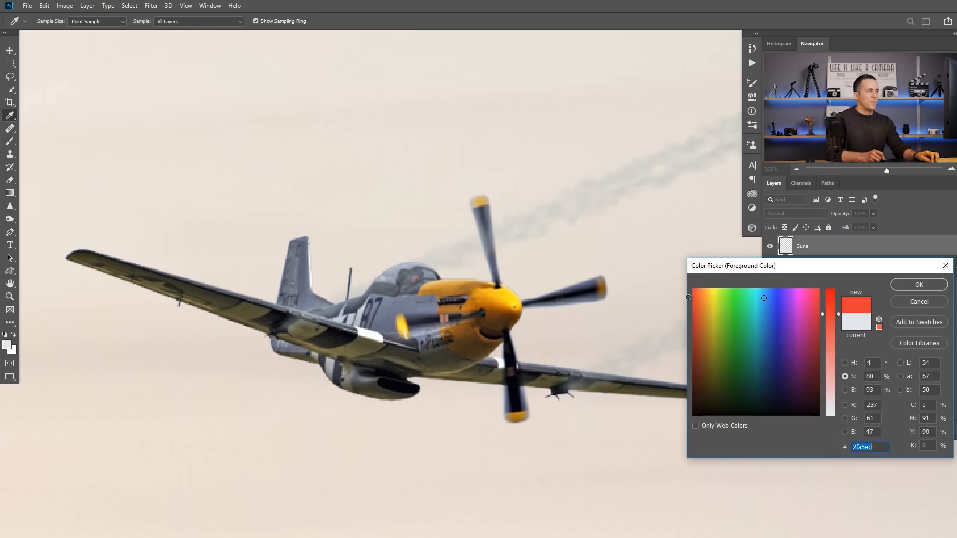
{"action": "left_click", "coordinate": [903, 285]}
Step: Paint a soft red glow at the gun on the back airplane's tail-side wing, lowering the brush opacity to 10%
{"action": "left_click_drag", "start_coordinate": [366, 327], "coordinate": [314, 284]}
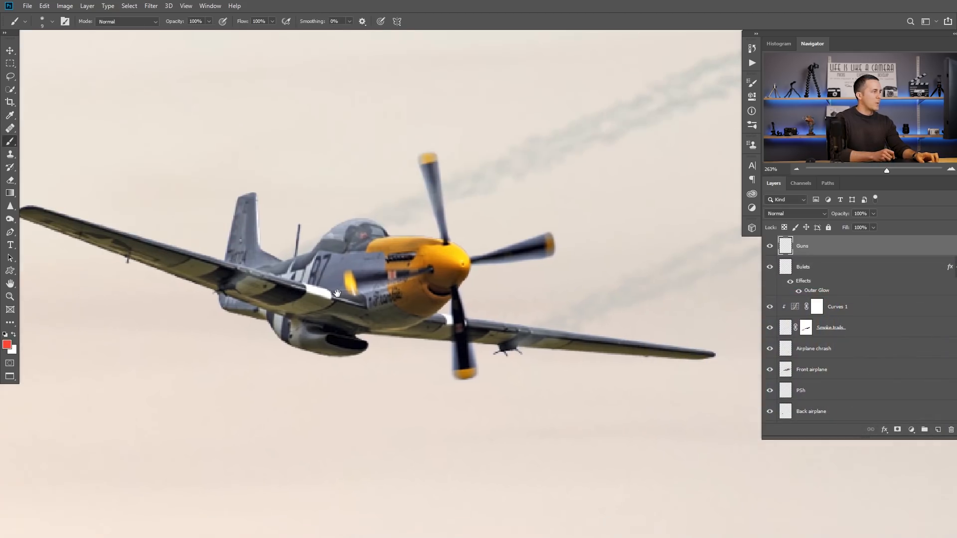
{"action": "key", "text": "3"}
{"action": "scroll", "coordinate": [235, 274], "scroll_direction": "up", "scroll_amount": 3}
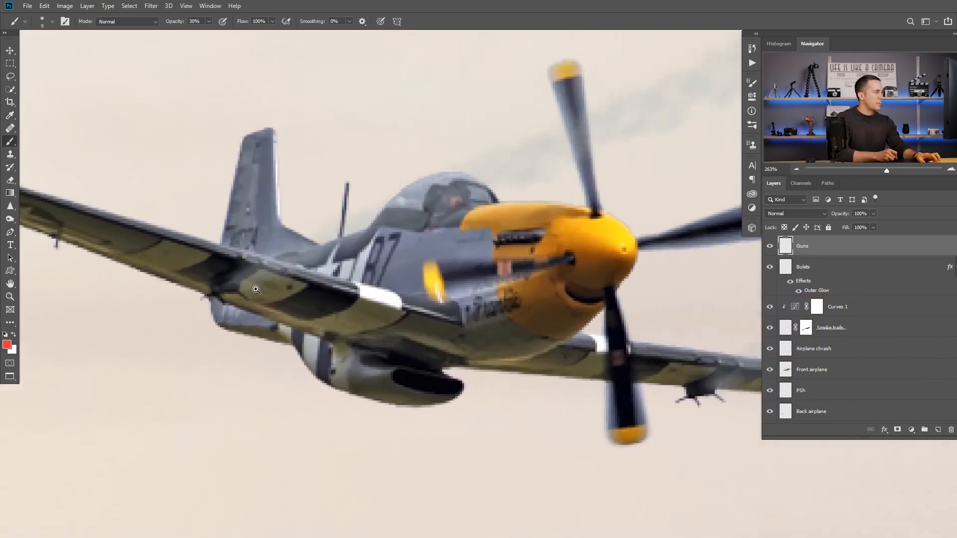
{"action": "left_click_drag", "start_coordinate": [237, 283], "coordinate": [245, 278]}
{"action": "key", "text": "1"}
{"action": "left_click", "coordinate": [240, 281]}
Step: Paint a matching red glow at the gun under the back airplane's other wing, using a smaller brush for its core
{"action": "left_click_drag", "start_coordinate": [534, 304], "coordinate": [355, 290]}
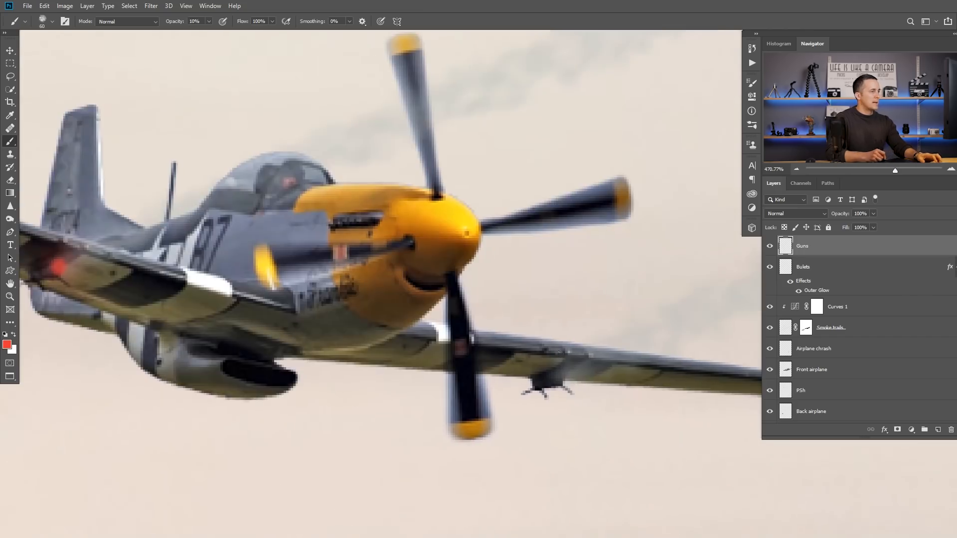
{"action": "left_click", "coordinate": [561, 375]}
{"action": "key", "text": "["}
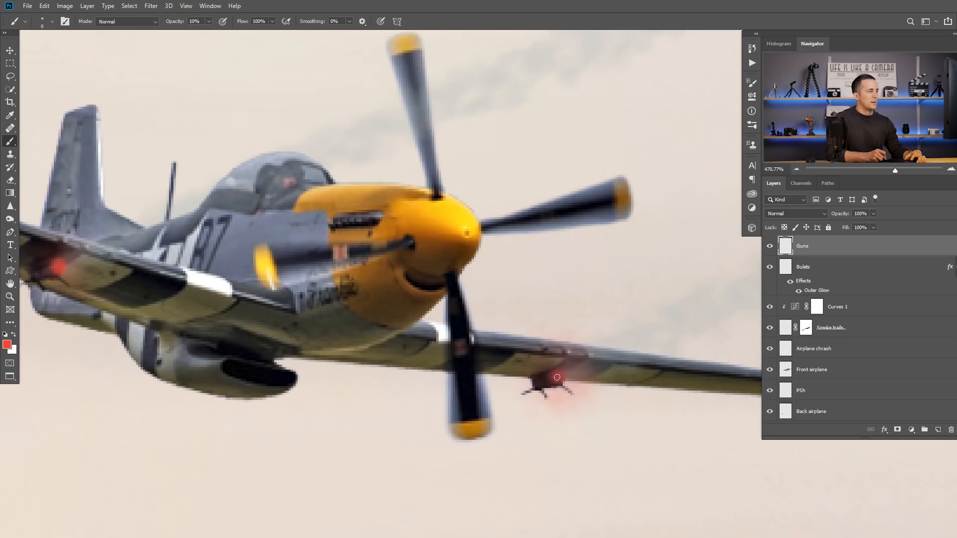
Step: Sample orange from the back airplane's nose and paint a small orange core in both red gun glows, raising the brush opacity to 30%
{"action": "left_click_drag", "start_coordinate": [104, 292], "coordinate": [242, 297]}
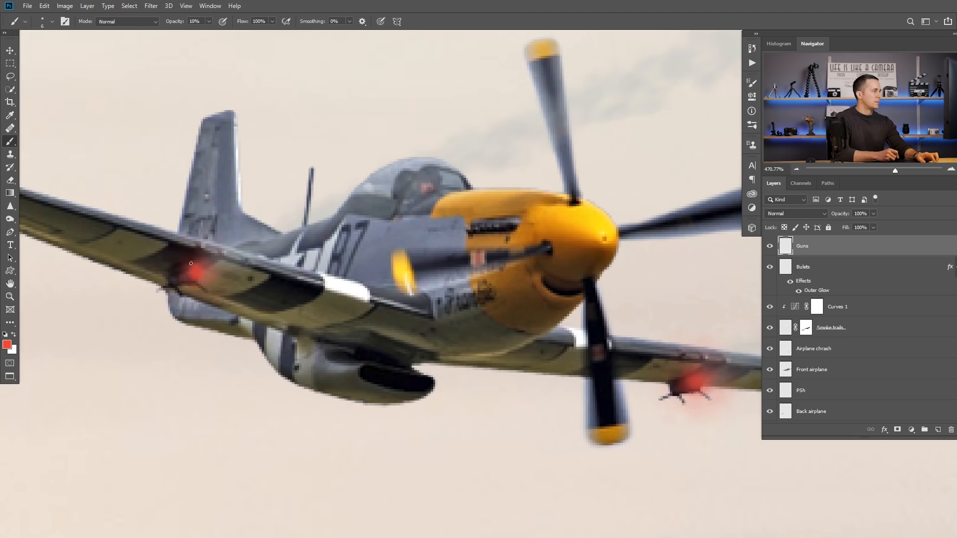
{"action": "scroll", "coordinate": [304, 321], "scroll_direction": "down", "scroll_amount": 10}
{"action": "scroll", "coordinate": [366, 315], "scroll_direction": "up", "scroll_amount": 10}
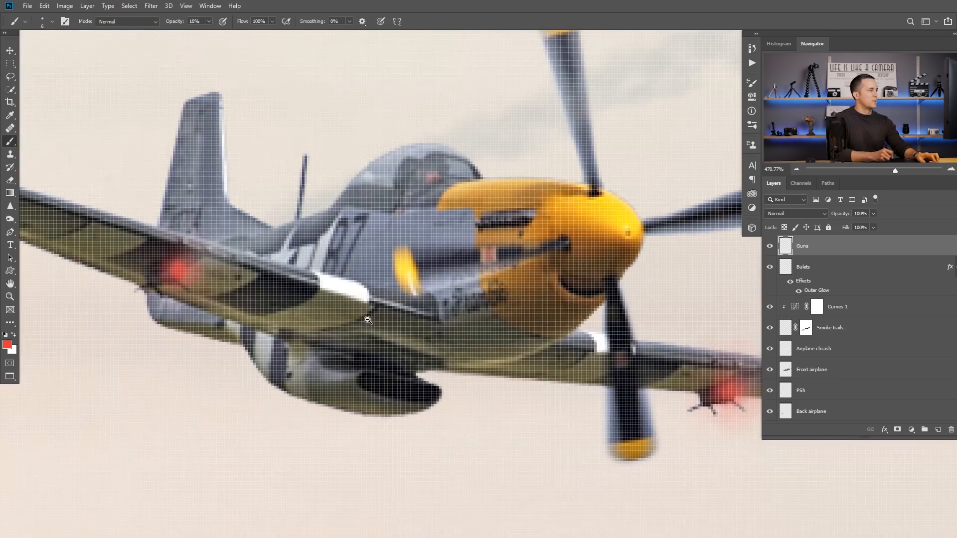
{"action": "left_click_drag", "start_coordinate": [537, 205], "coordinate": [583, 219]}
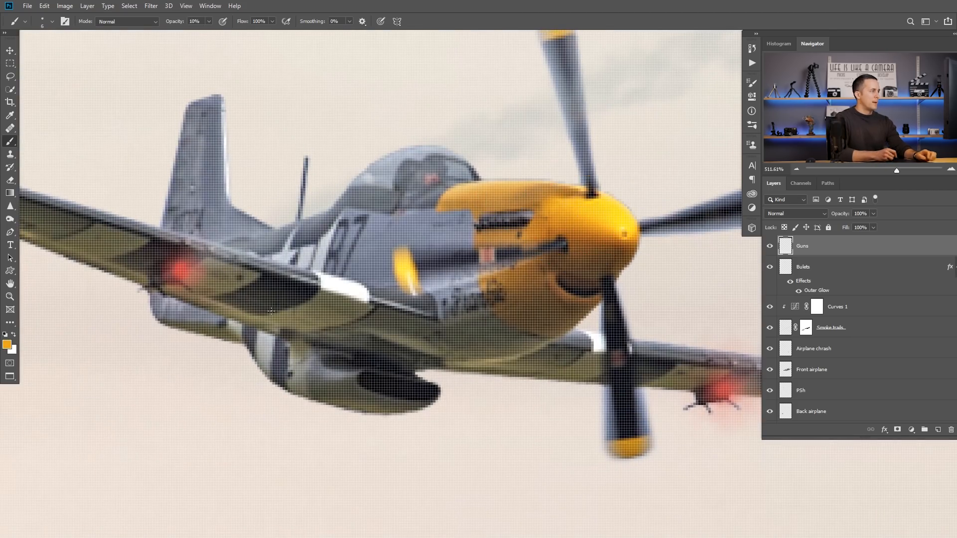
{"action": "left_click_drag", "start_coordinate": [180, 268], "coordinate": [189, 274]}
{"action": "key", "text": "3"}
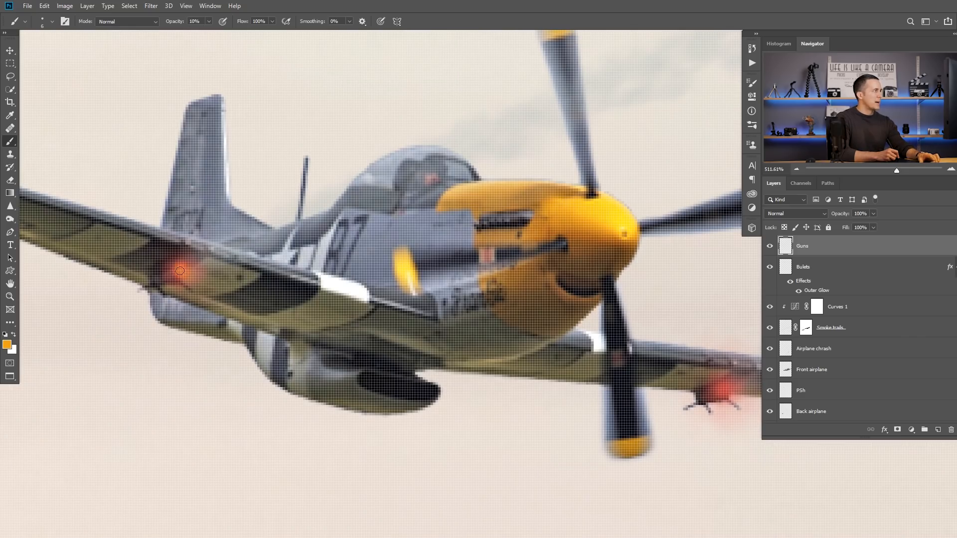
{"action": "left_click", "coordinate": [181, 270]}
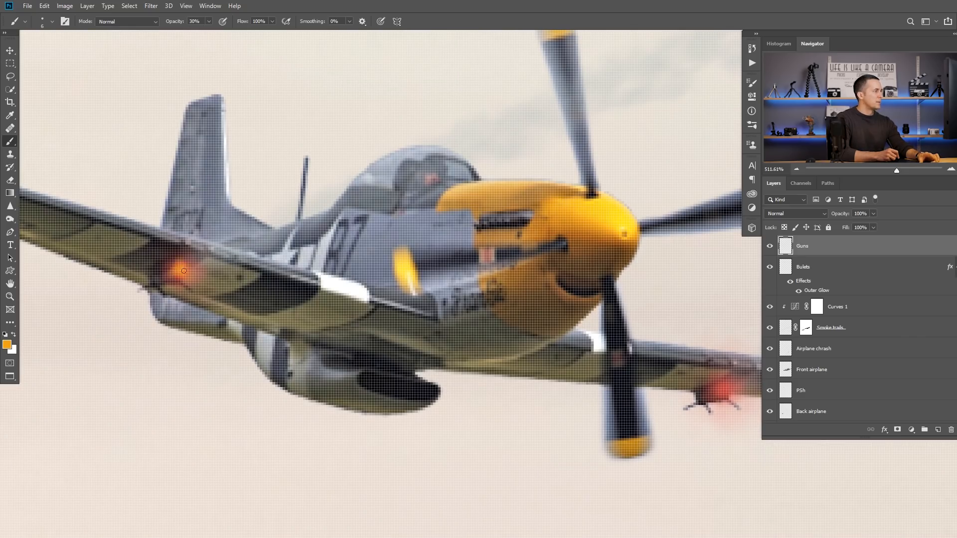
{"action": "left_click_drag", "start_coordinate": [565, 285], "coordinate": [359, 250]}
{"action": "mouse_move", "coordinate": [527, 355]}
{"action": "left_mouse_down"}
{"action": "mouse_move", "coordinate": [512, 360]}
{"action": "mouse_move", "coordinate": [527, 348]}
{"action": "mouse_move", "coordinate": [523, 360]}
{"action": "left_mouse_up"}
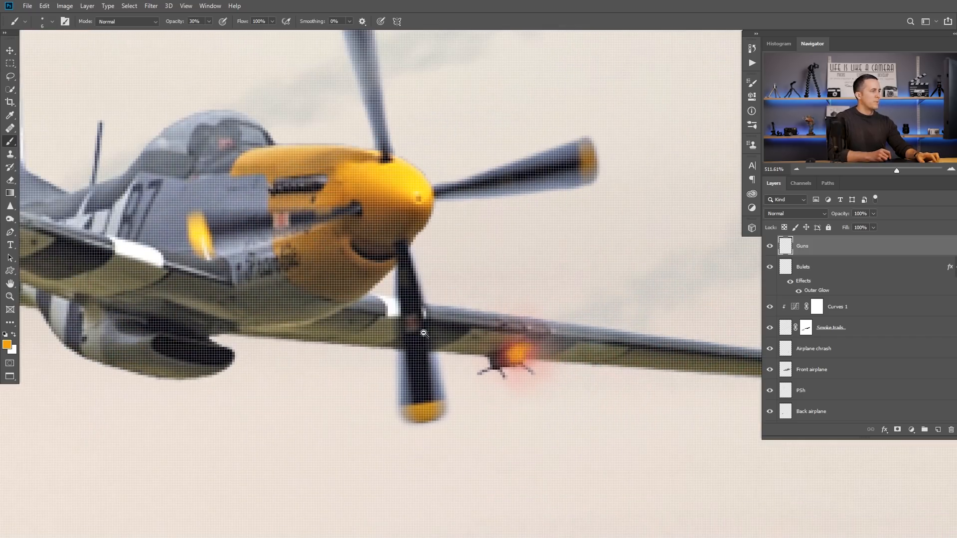
Step: Sample a pale sky colour below the back airplane and paint a bright centre in both gun glows with a 3 px brush
{"action": "scroll", "coordinate": [419, 327], "scroll_direction": "down", "scroll_amount": 4}
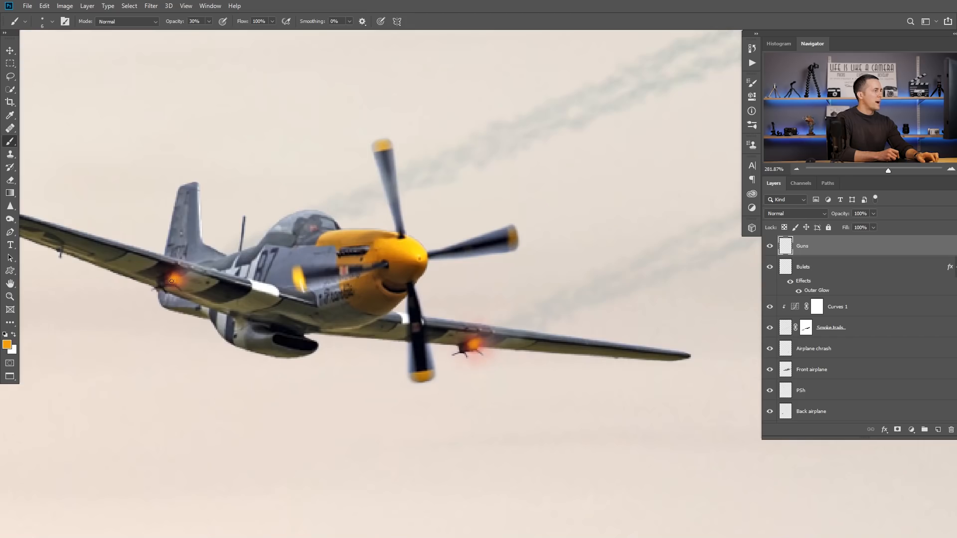
{"action": "left_click", "coordinate": [210, 370], "text": "alt"}
{"action": "scroll", "coordinate": [38, 279], "scroll_direction": "up", "scroll_amount": 4}
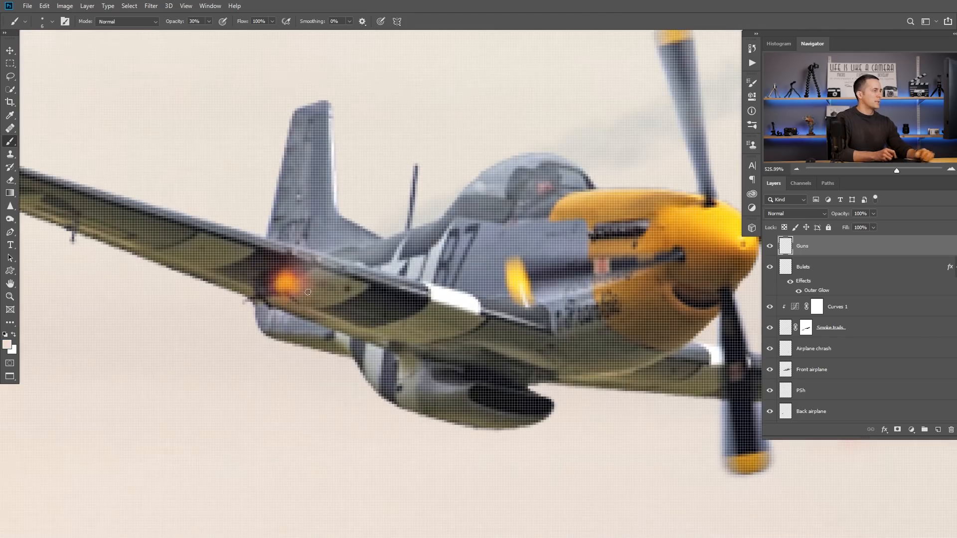
{"action": "scroll", "coordinate": [299, 288], "scroll_direction": "down", "scroll_amount": 1}
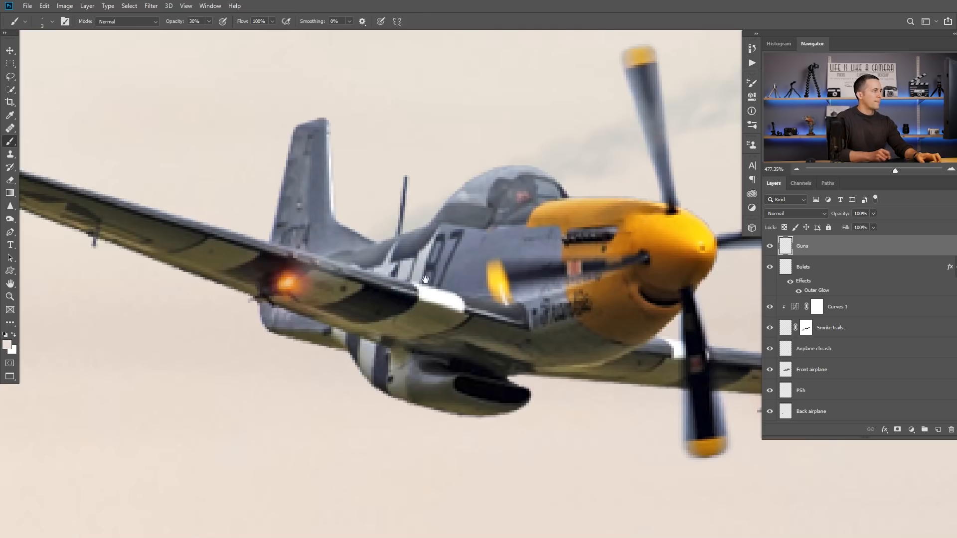
{"action": "left_click_drag", "start_coordinate": [589, 268], "coordinate": [410, 250]}
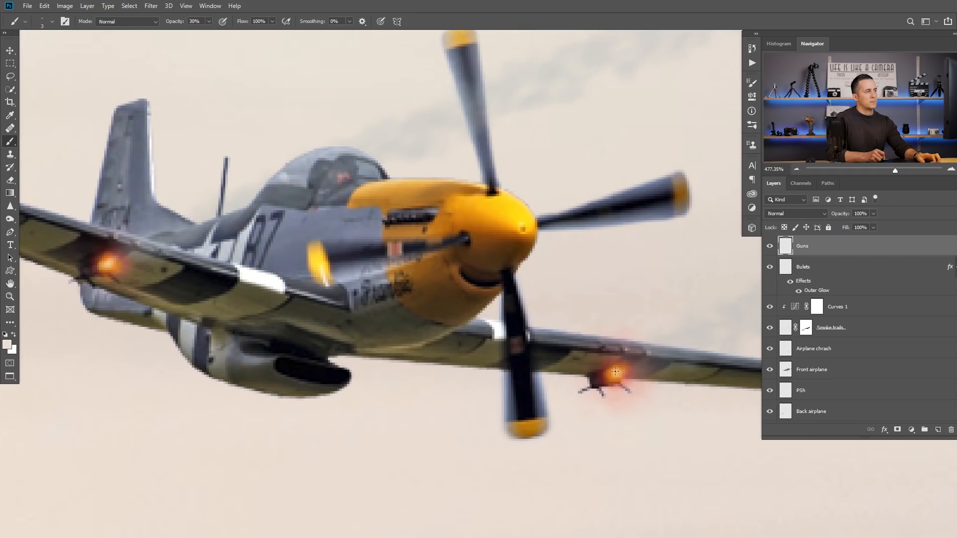
{"action": "left_click_drag", "start_coordinate": [602, 344], "coordinate": [524, 354]}
{"action": "left_click_drag", "start_coordinate": [633, 351], "coordinate": [521, 317]}
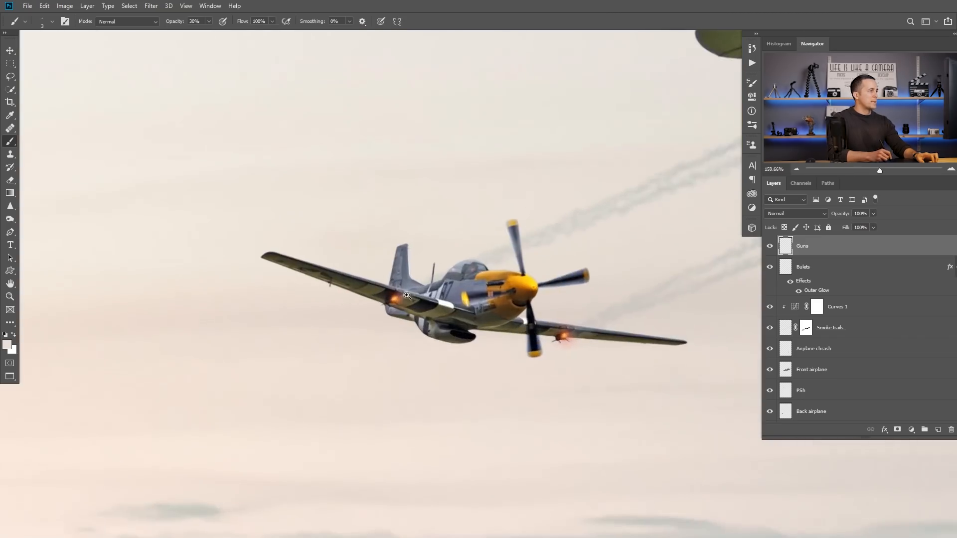
Step: Change the brush preset, lower its opacity to 20%, and paint faint pale wisps across both gun glows
{"action": "left_click_drag", "start_coordinate": [407, 295], "coordinate": [439, 297]}
{"action": "right_click", "coordinate": [445, 298]}
{"action": "left_click", "coordinate": [497, 393]}
{"action": "left_click_drag", "start_coordinate": [357, 314], "coordinate": [386, 315]}
{"action": "left_click_drag", "start_coordinate": [434, 294], "coordinate": [407, 306]}
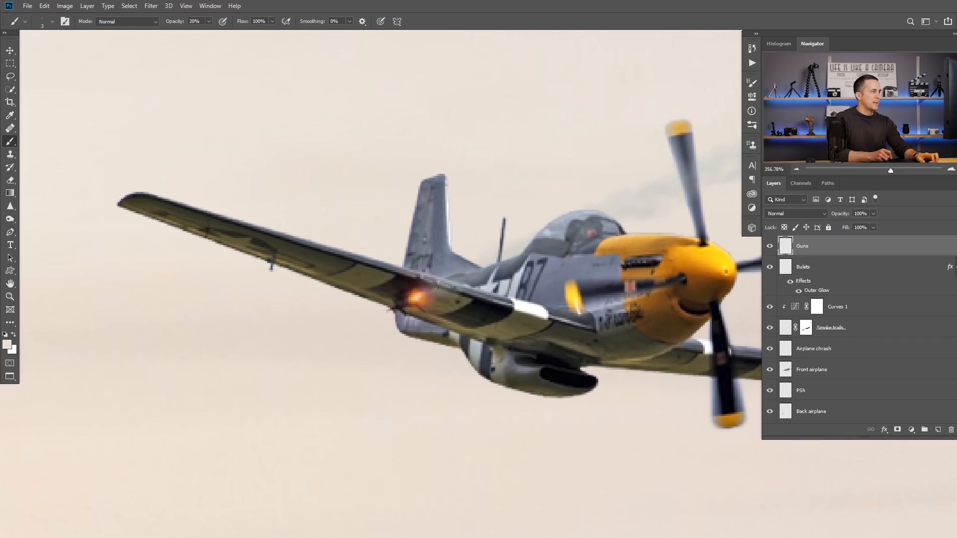
{"action": "scroll", "coordinate": [414, 299], "scroll_direction": "up", "scroll_amount": 2}
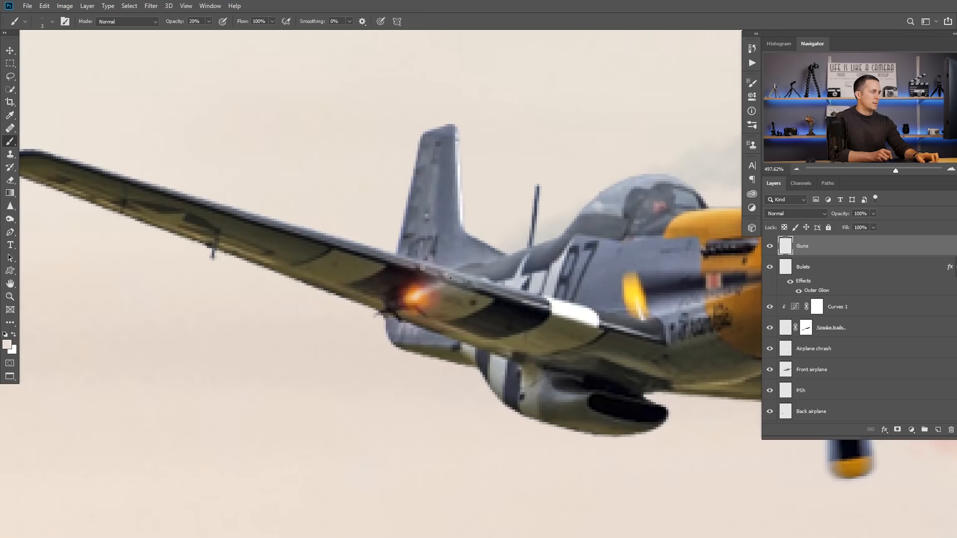
{"action": "left_click_drag", "start_coordinate": [501, 271], "coordinate": [348, 277]}
{"action": "left_click_drag", "start_coordinate": [538, 296], "coordinate": [241, 279]}
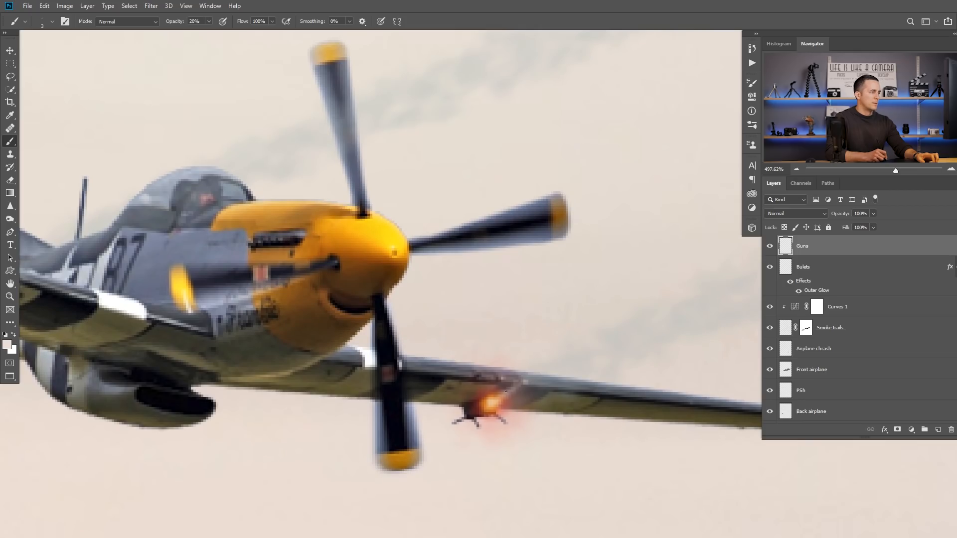
{"action": "scroll", "coordinate": [509, 390], "scroll_direction": "down", "scroll_amount": 5}
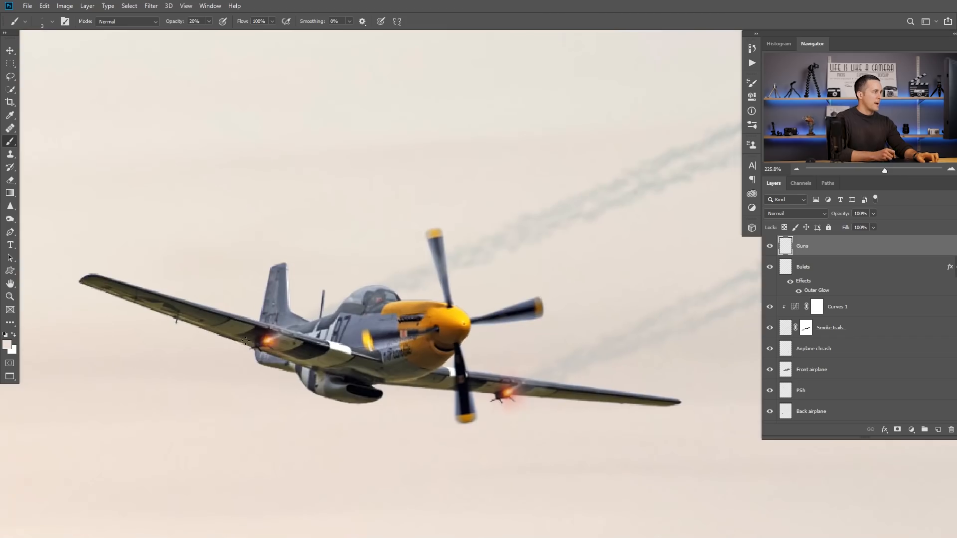
Step: Reset the default colours and set the foreground colour to a bright red, about #EA3C3C
{"action": "left_click_drag", "start_coordinate": [358, 326], "coordinate": [333, 370]}
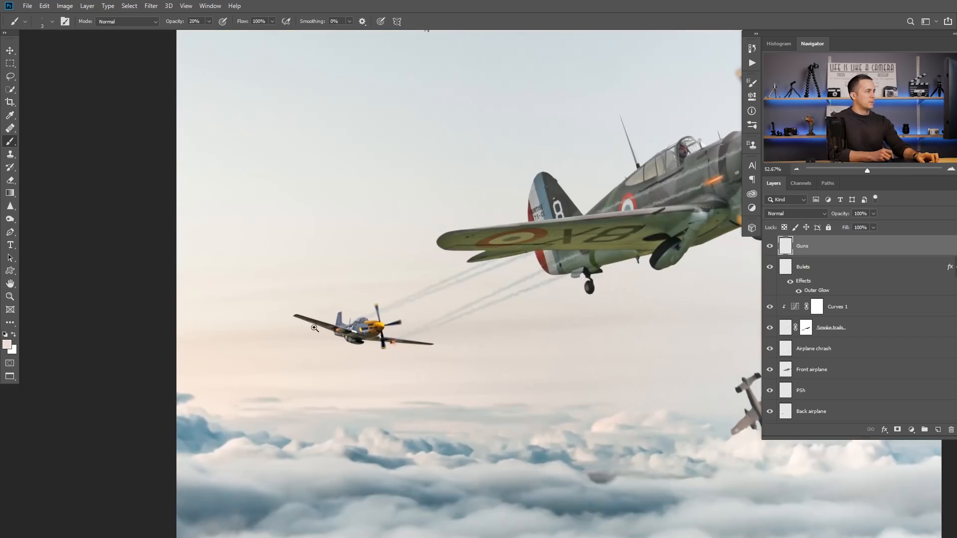
{"action": "left_click_drag", "start_coordinate": [314, 327], "coordinate": [377, 338]}
{"action": "key", "text": "d"}
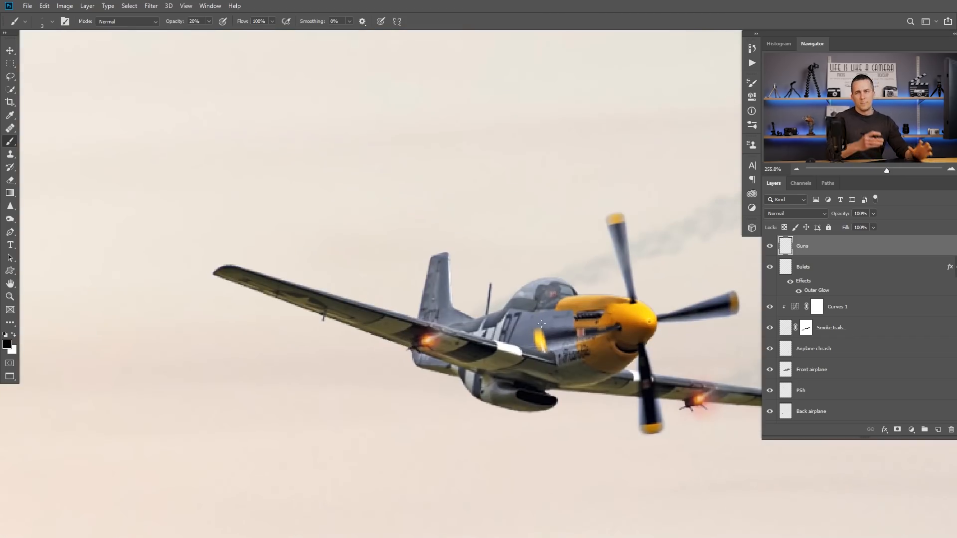
{"action": "scroll", "coordinate": [424, 339], "scroll_direction": "up", "scroll_amount": 4}
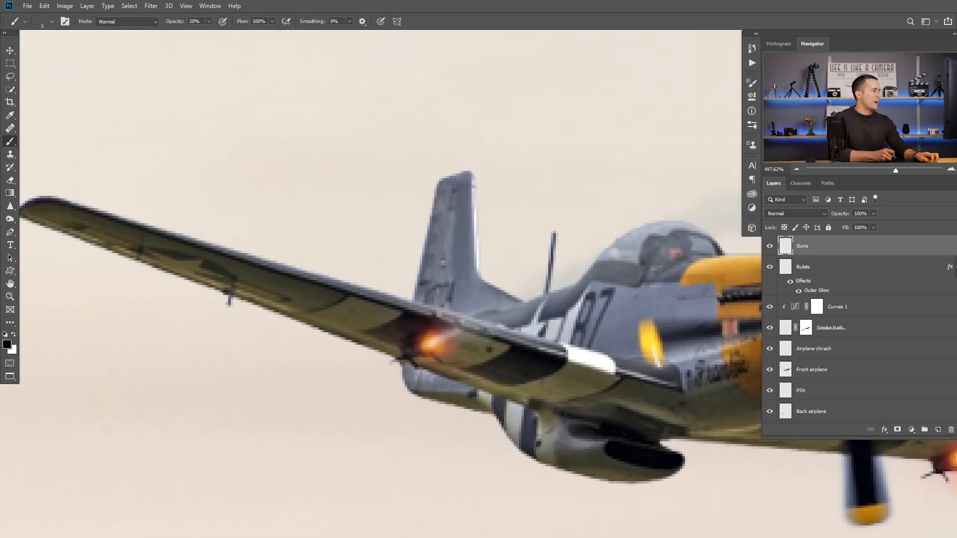
{"action": "left_click", "coordinate": [7, 344]}
{"action": "type", "text": "ea3c3c"}
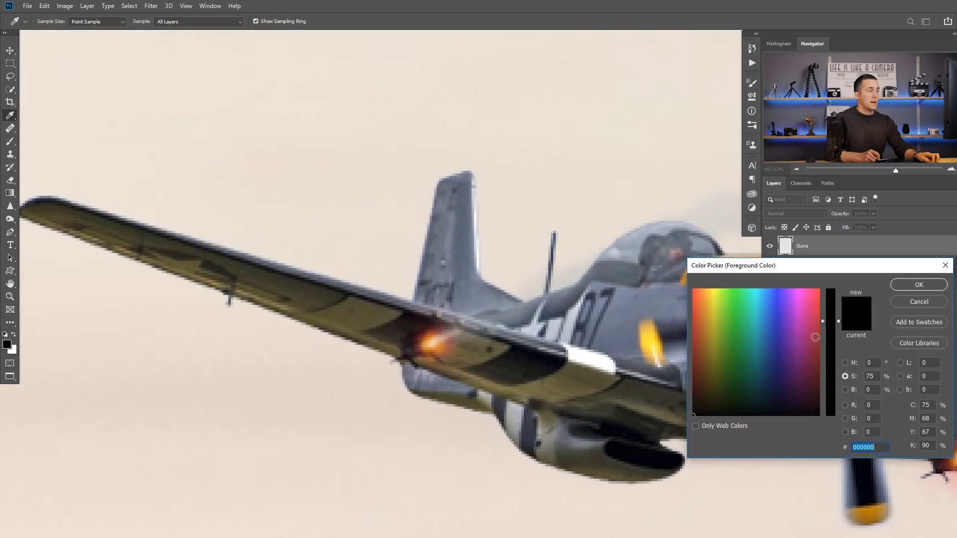
{"action": "left_click", "coordinate": [897, 285]}
{"action": "key", "text": "b"}
Step: Add a faint red haze around both gun glows on the back airplane with an enlarged brush at 20% opacity
{"action": "scroll", "coordinate": [508, 321], "scroll_direction": "up", "scroll_amount": 2}
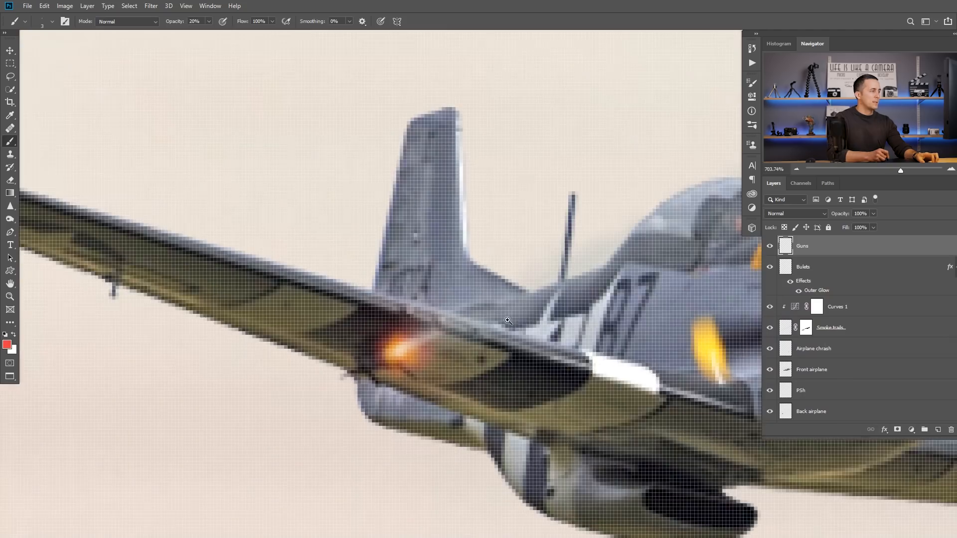
{"action": "scroll", "coordinate": [412, 342], "scroll_direction": "down", "scroll_amount": 2}
{"action": "key", "text": "bracketright"}
{"action": "key", "text": "bracketright"}
{"action": "key", "text": "bracketright"}
{"action": "key", "text": "bracketright"}
{"action": "key", "text": "bracketright"}
{"action": "key", "text": "bracketright"}
{"action": "key", "text": "bracketright"}
{"action": "left_click", "coordinate": [410, 345]}
{"action": "key", "text": "bracketleft"}
{"action": "left_click_drag", "start_coordinate": [506, 354], "coordinate": [359, 300]}
Step: Sample yellow from the back airplane's nose and a pale sky tone with a smaller brush to touch up the gun glows
{"action": "left_click", "coordinate": [570, 253], "text": "alt"}
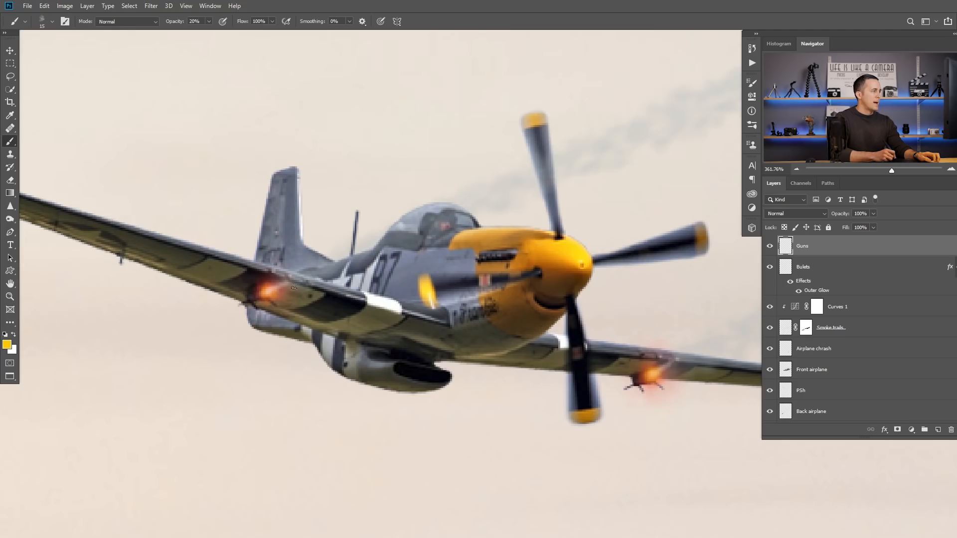
{"action": "left_click", "coordinate": [263, 384], "text": "alt"}
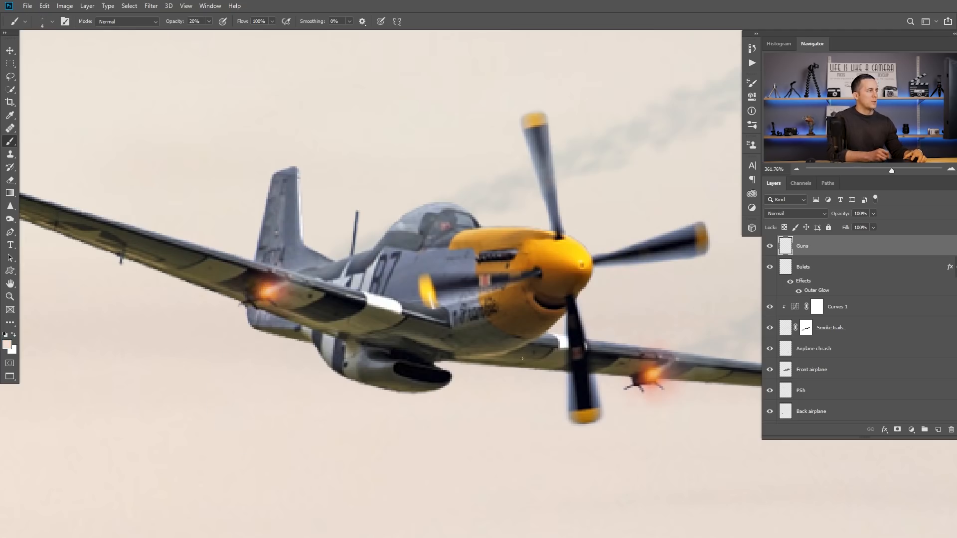
{"action": "left_click_drag", "start_coordinate": [449, 325], "coordinate": [338, 326]}
{"action": "left_click_drag", "start_coordinate": [508, 339], "coordinate": [367, 319]}
{"action": "mouse_move", "coordinate": [419, 338]}
{"action": "left_mouse_down"}
{"action": "mouse_move", "coordinate": [408, 341]}
{"action": "mouse_move", "coordinate": [431, 359]}
{"action": "mouse_move", "coordinate": [397, 341]}
{"action": "mouse_move", "coordinate": [429, 336]}
{"action": "left_mouse_up"}
{"action": "left_click_drag", "start_coordinate": [530, 335], "coordinate": [545, 339]}
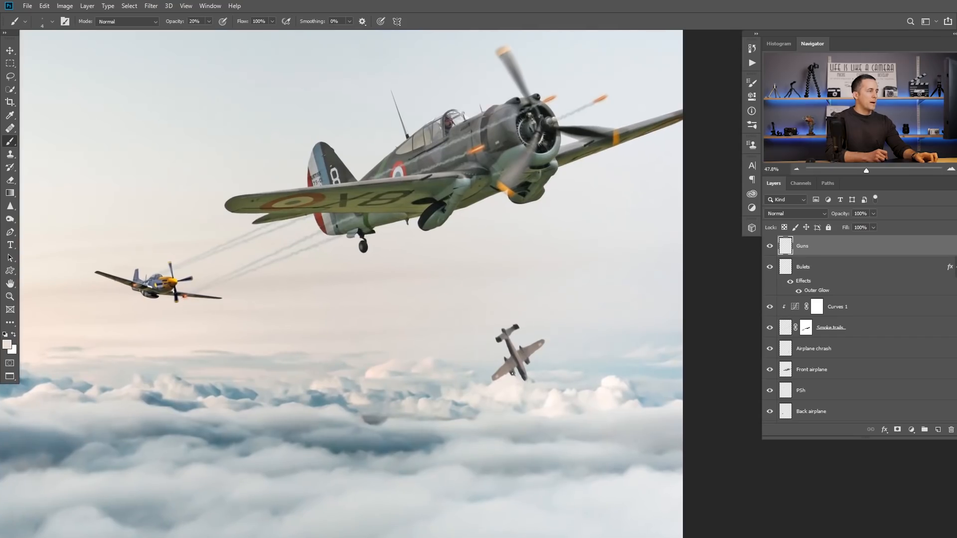
Step: Create a new layer above Guns and name it "Airplane chrash smoke"
{"action": "left_click_drag", "start_coordinate": [532, 336], "coordinate": [494, 352]}
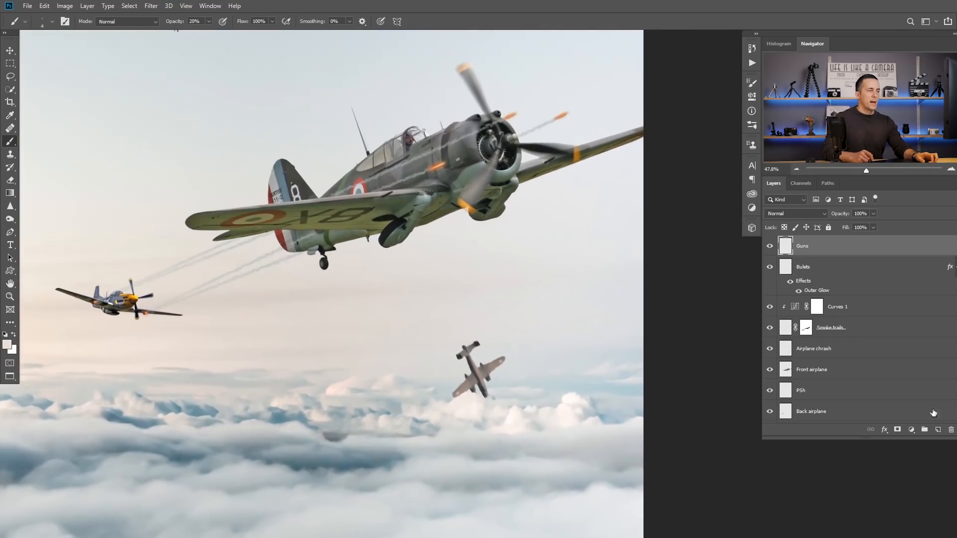
{"action": "left_click", "coordinate": [936, 430]}
{"action": "double_click", "coordinate": [799, 240]}
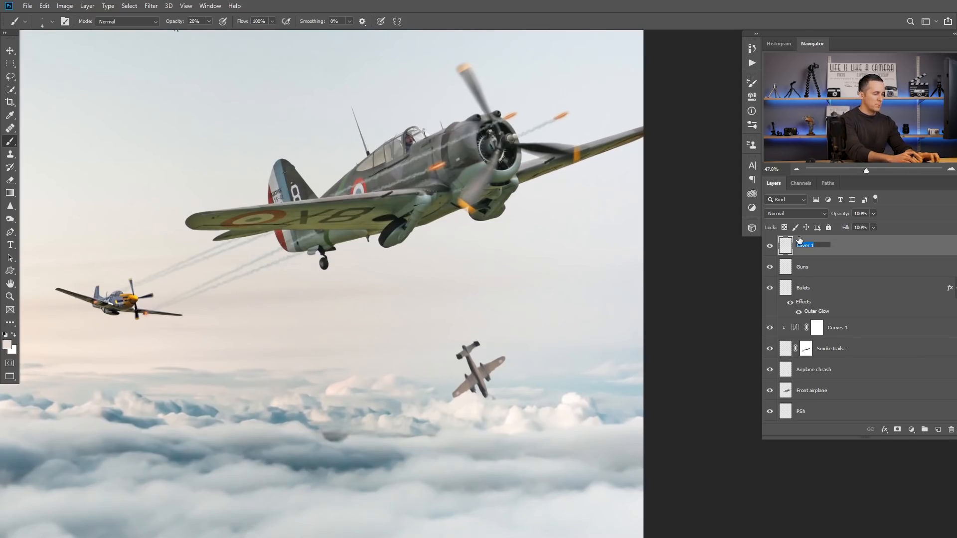
{"action": "type", "text": "Airplane chrash"}
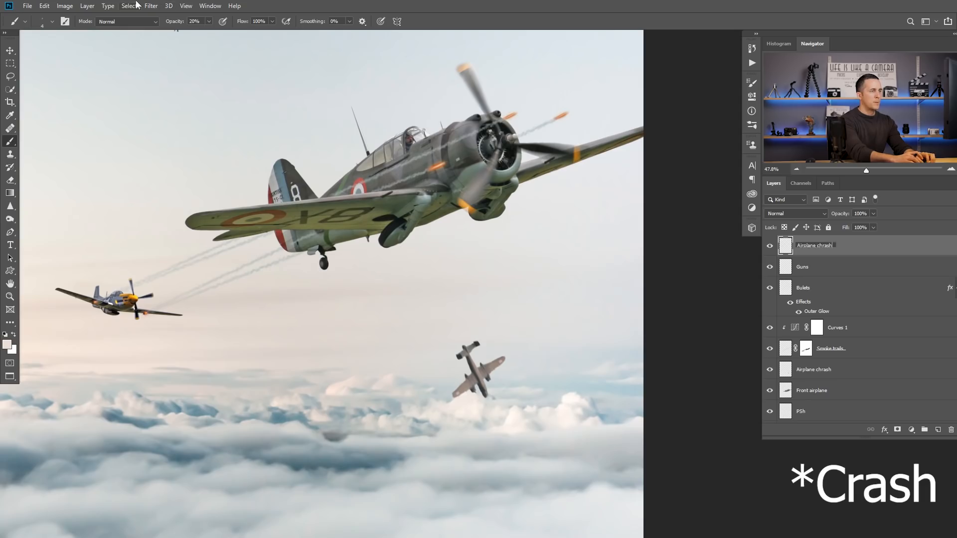
{"action": "type", "text": " smoke"}
{"action": "key", "text": "Return"}
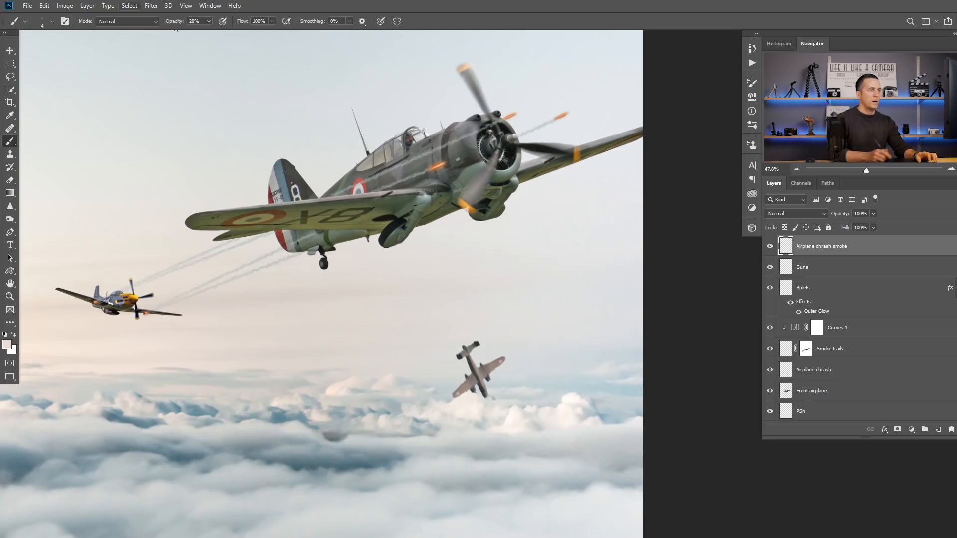
Step: Place the Airplane chrash smoke layer directly above Airplane chrash and move both layers below Front airplane
{"action": "left_click_drag", "start_coordinate": [787, 249], "coordinate": [808, 319]}
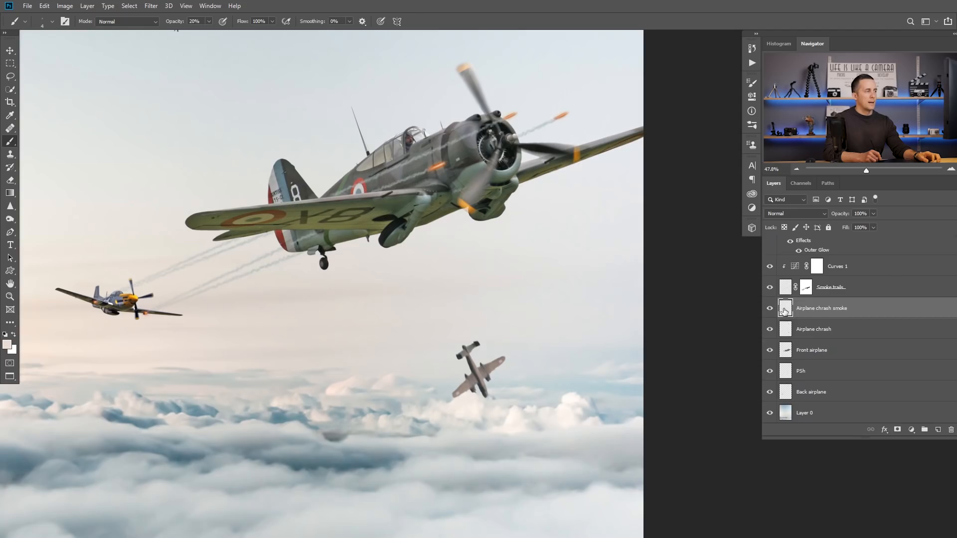
{"action": "left_click_drag", "start_coordinate": [785, 310], "coordinate": [799, 360]}
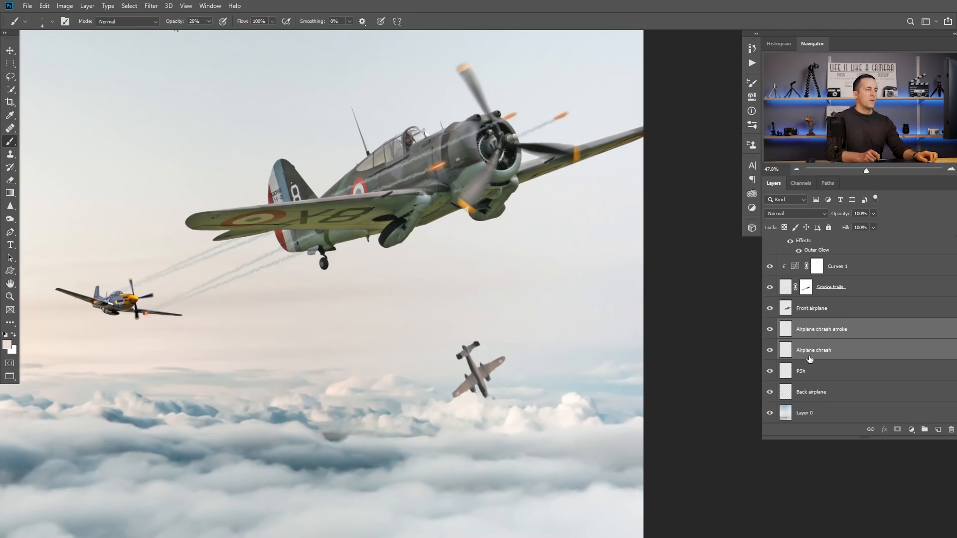
Step: Group the Airplane chrash smoke and Airplane chrash layers and name the group "Airplne chrash"
{"action": "key", "text": "ctrl+g"}
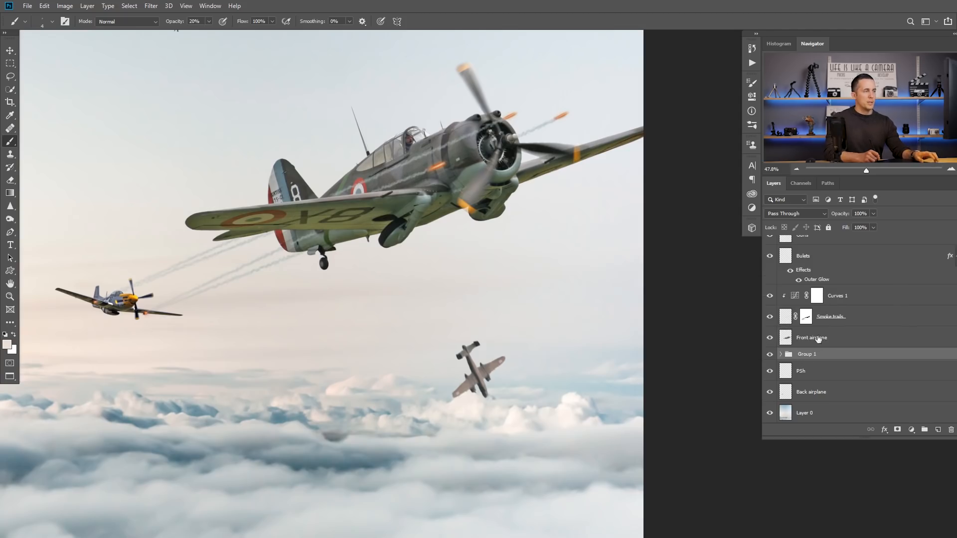
{"action": "double_click", "coordinate": [806, 354]}
{"action": "type", "text": "Airplne chra"}
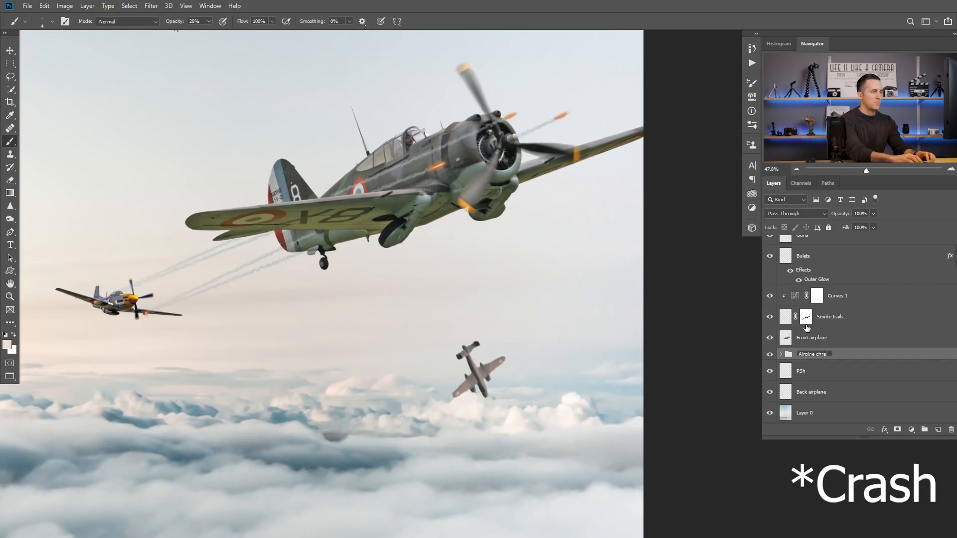
{"action": "type", "text": "sh"}
{"action": "key", "text": "Return"}
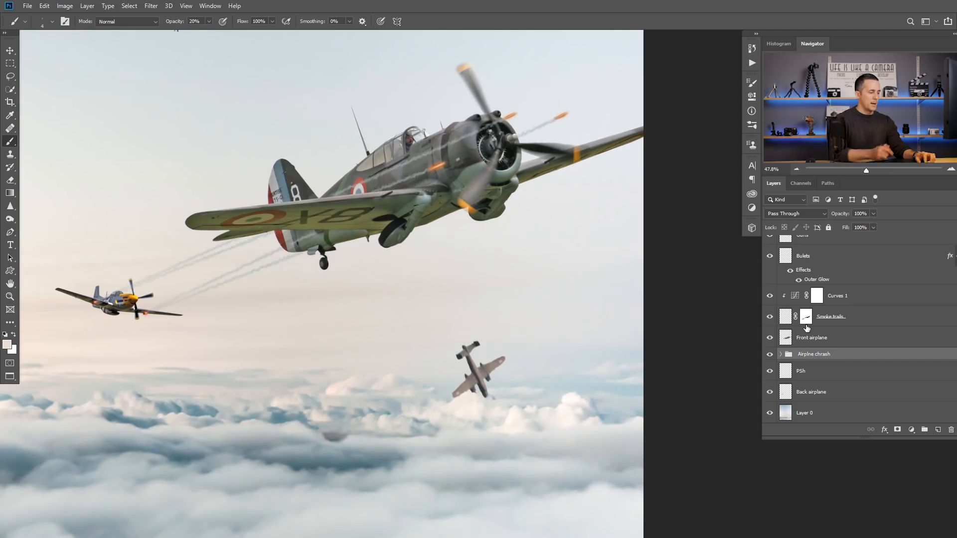
Step: Select the Airplane chrash smoke layer inside its group and set the Cloud/Dust 02 brush opacity to 78%
{"action": "left_click", "coordinate": [782, 354]}
{"action": "left_click", "coordinate": [811, 377]}
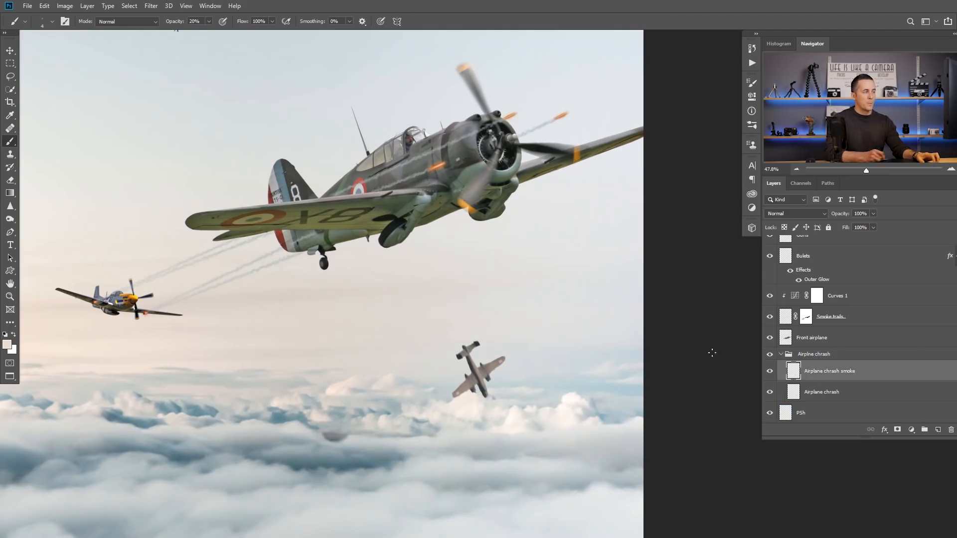
{"action": "scroll", "coordinate": [709, 349], "scroll_direction": "down", "scroll_amount": 3}
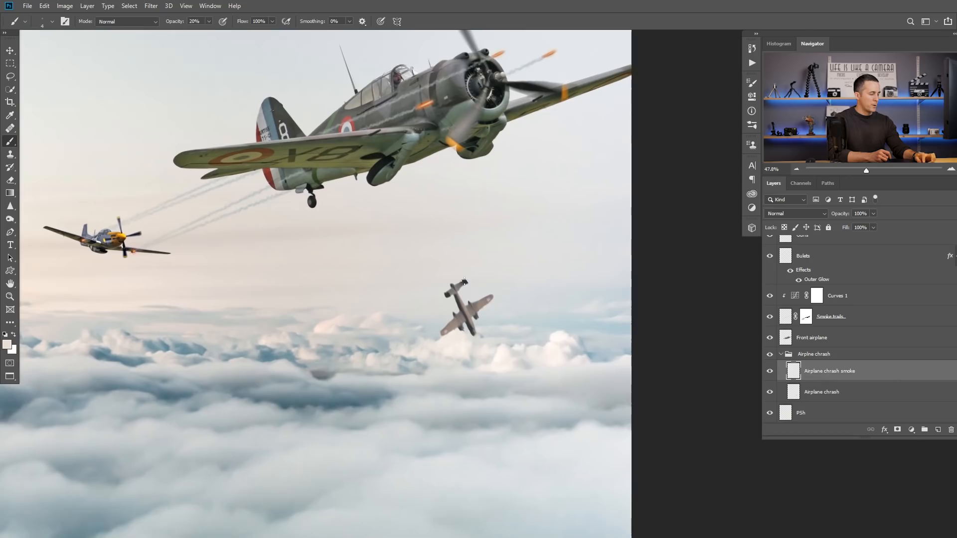
{"action": "right_click", "coordinate": [464, 281]}
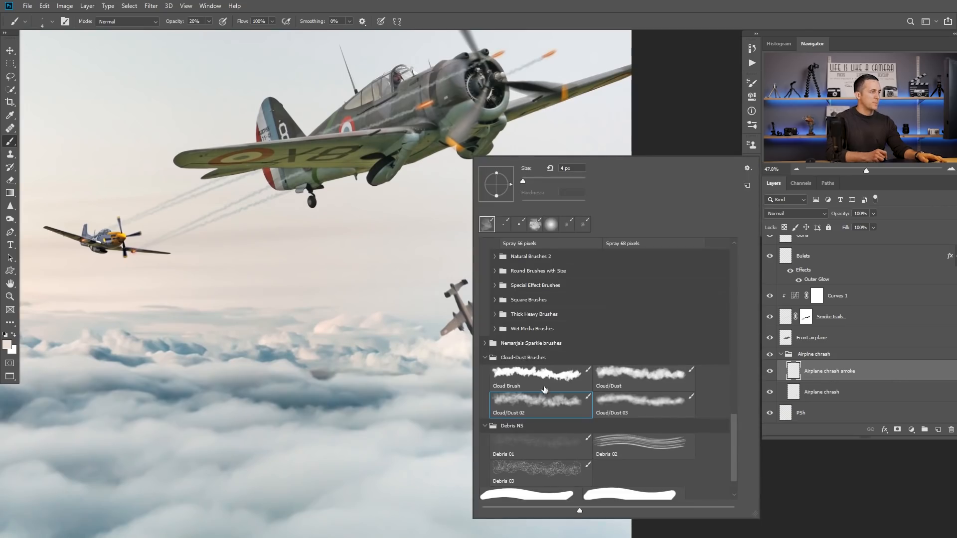
{"action": "left_click", "coordinate": [438, 269]}
{"action": "left_click_drag", "start_coordinate": [177, 24], "coordinate": [203, 23]}
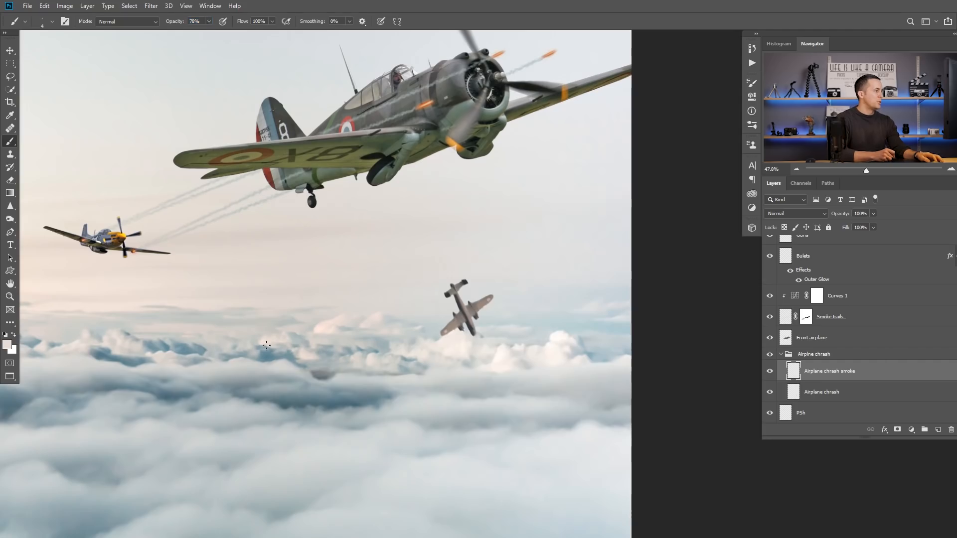
Step: Sample gray from the dark cloud patch and darken the foreground color to 36% brightness (575b5d)
{"action": "left_click", "coordinate": [320, 375], "text": "alt"}
{"action": "left_click", "coordinate": [8, 345]}
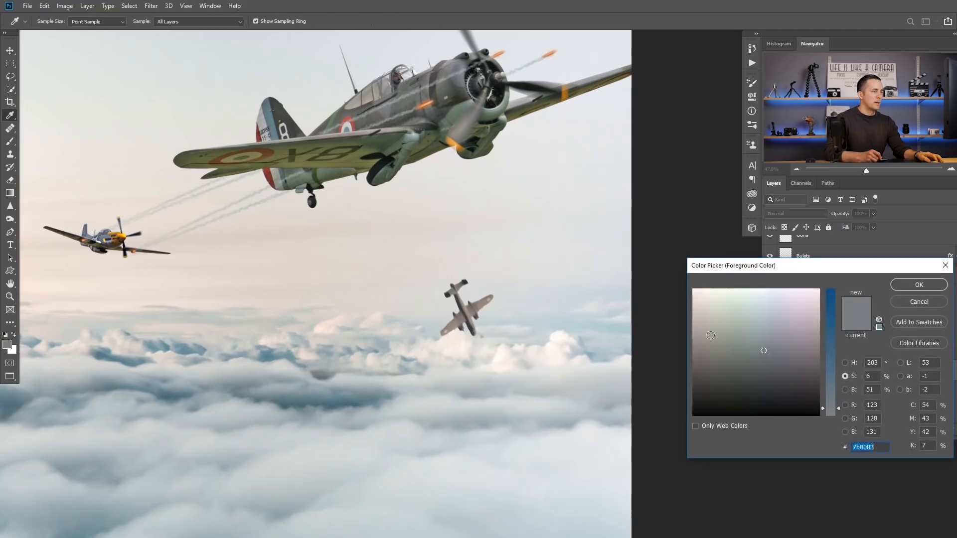
{"action": "left_click", "coordinate": [845, 390]}
{"action": "left_click_drag", "start_coordinate": [826, 376], "coordinate": [833, 367]}
{"action": "left_click", "coordinate": [919, 284]}
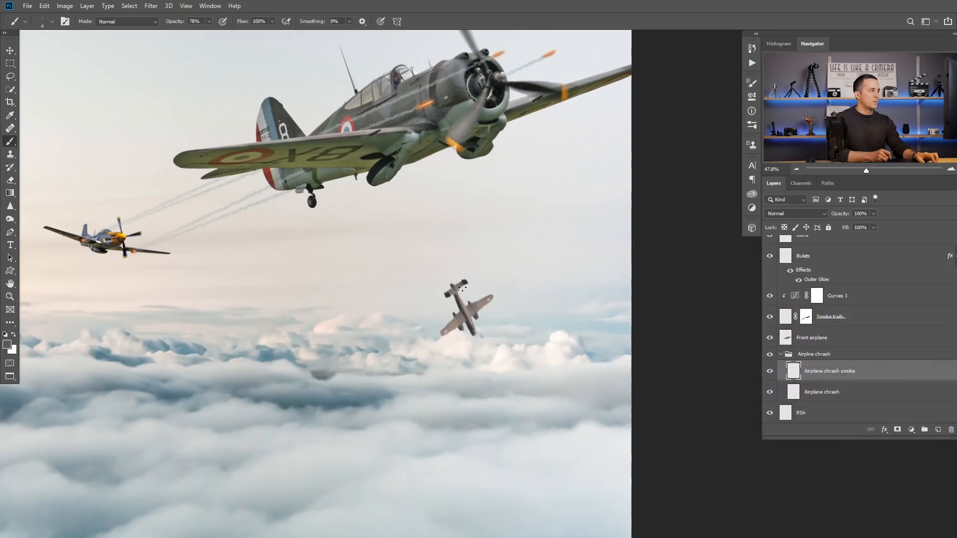
Step: Paint a dark smoke trail from the crashing airplane's tail up behind the front airplane, enlarging the brush to 60 px
{"action": "scroll", "coordinate": [463, 288], "scroll_direction": "up", "scroll_amount": 2}
{"action": "key", "text": "bracketright"}
{"action": "key", "text": "bracketright"}
{"action": "key", "text": "bracketright"}
{"action": "key", "text": "bracketright"}
{"action": "key", "text": "bracketright"}
{"action": "key", "text": "bracketright"}
{"action": "key", "text": "bracketright"}
{"action": "key", "text": "bracketright"}
{"action": "key", "text": "bracketright"}
{"action": "mouse_move", "coordinate": [452, 283]}
{"action": "left_mouse_down"}
{"action": "mouse_move", "coordinate": [436, 262]}
{"action": "mouse_move", "coordinate": [458, 279]}
{"action": "mouse_move", "coordinate": [442, 250]}
{"action": "mouse_move", "coordinate": [441, 206]}
{"action": "mouse_move", "coordinate": [450, 258]}
{"action": "mouse_move", "coordinate": [428, 268]}
{"action": "left_mouse_up"}
{"action": "key", "text": "bracketright"}
{"action": "key", "text": "bracketright"}
{"action": "scroll", "coordinate": [461, 275], "scroll_direction": "down", "scroll_amount": 5}
{"action": "left_click_drag", "start_coordinate": [420, 330], "coordinate": [408, 242]}
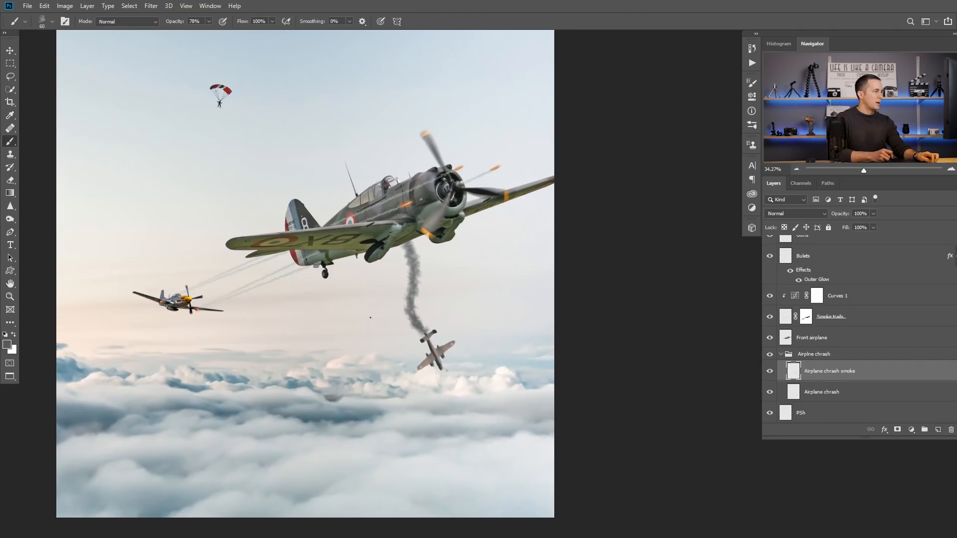
Step: Choose a lighter shade of the same gray as the brush's foreground color
{"action": "left_click", "coordinate": [7, 343]}
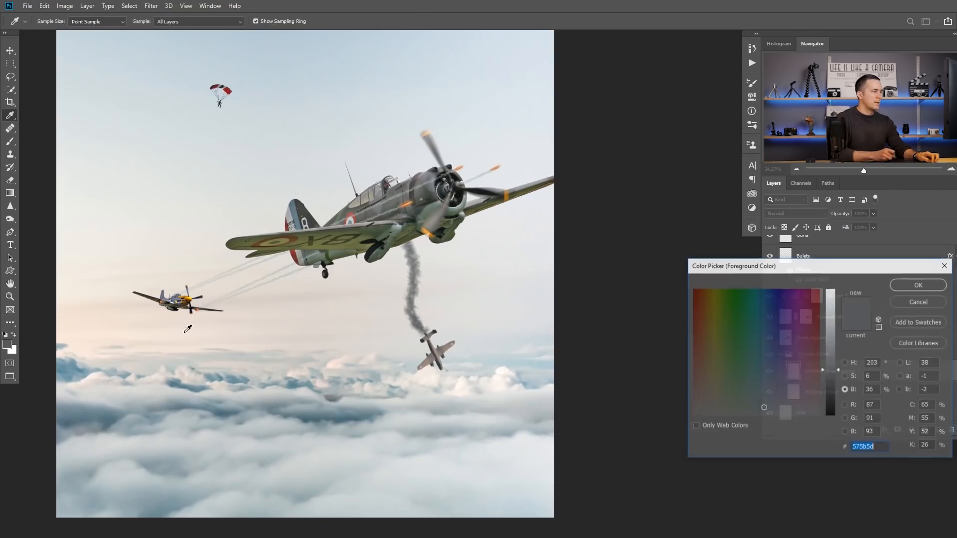
{"action": "left_click", "coordinate": [831, 343]}
{"action": "left_click", "coordinate": [903, 285]}
{"action": "key", "text": "b"}
Step: Paint lighter gray smoke over the crashing airplane's trail, widening it toward the front airplane with a larger brush
{"action": "scroll", "coordinate": [428, 316], "scroll_direction": "up", "scroll_amount": 3}
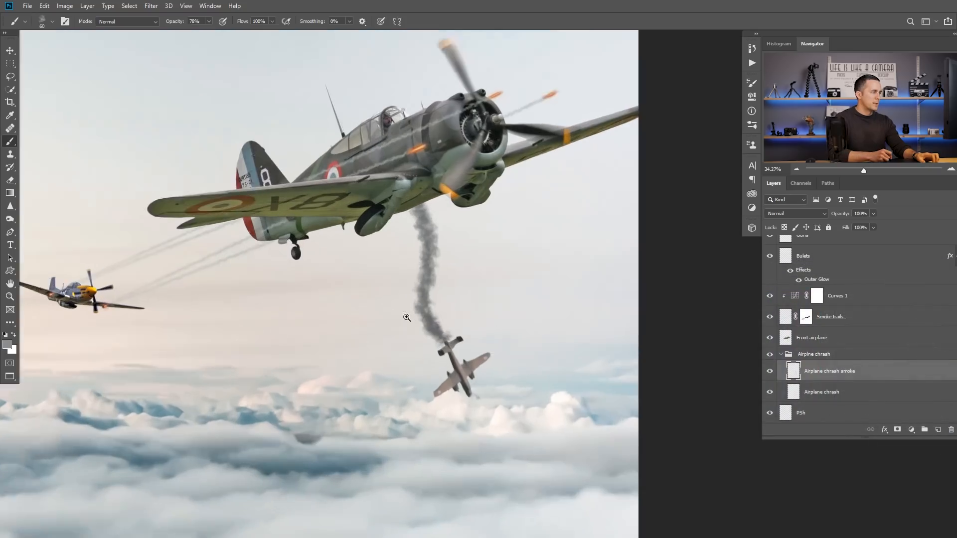
{"action": "left_click_drag", "start_coordinate": [430, 263], "coordinate": [415, 199]}
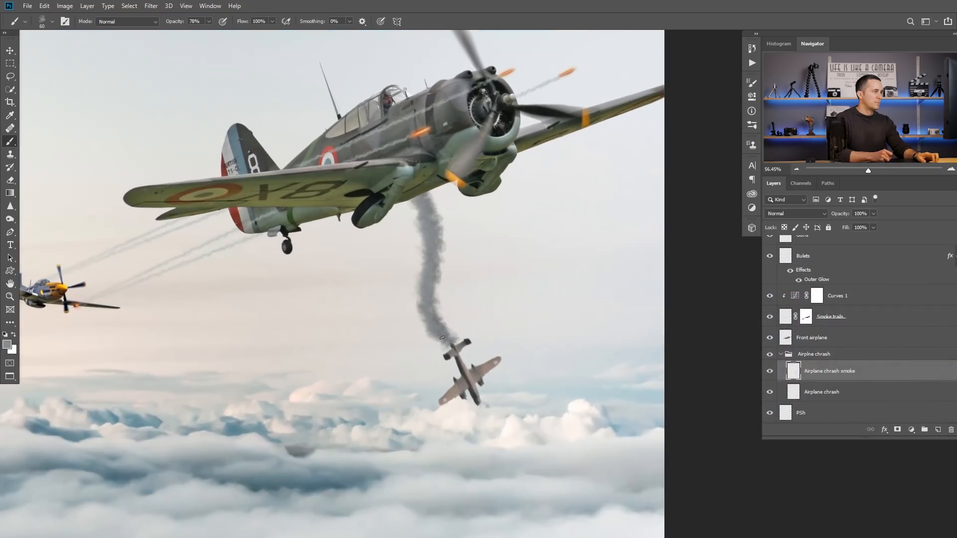
{"action": "left_click_drag", "start_coordinate": [453, 338], "coordinate": [443, 324]}
{"action": "left_click_drag", "start_coordinate": [447, 304], "coordinate": [389, 369]}
{"action": "left_click_drag", "start_coordinate": [373, 302], "coordinate": [360, 262]}
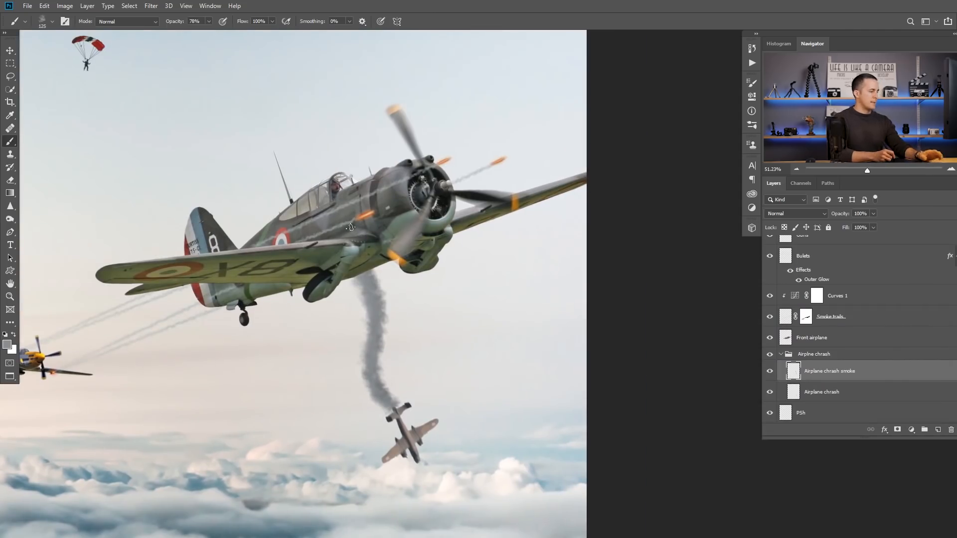
Step: Paint faint, spreading smoke above the front airplane at 20% brush opacity, enlarging the brush to 400 px
{"action": "key", "text": "ctrl+0"}
{"action": "key", "text": "2"}
{"action": "mouse_move", "coordinate": [367, 252]}
{"action": "left_mouse_down"}
{"action": "mouse_move", "coordinate": [350, 225]}
{"action": "mouse_move", "coordinate": [302, 205]}
{"action": "left_mouse_up"}
{"action": "mouse_move", "coordinate": [365, 244]}
{"action": "left_mouse_down"}
{"action": "mouse_move", "coordinate": [273, 216]}
{"action": "mouse_move", "coordinate": [333, 225]}
{"action": "mouse_move", "coordinate": [278, 199]}
{"action": "left_mouse_up"}
{"action": "key", "text": "bracketright"}
{"action": "key", "text": "bracketright"}
{"action": "key", "text": "bracketright"}
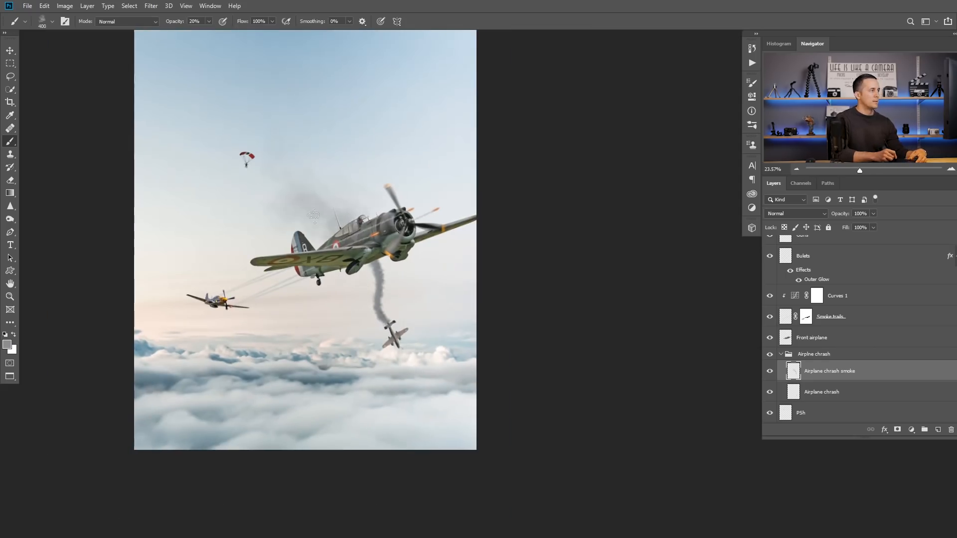
Step: Reduce the brush size to 80 px for refining the smoke trail above the crashing airplane
{"action": "key", "text": "bracketleft"}
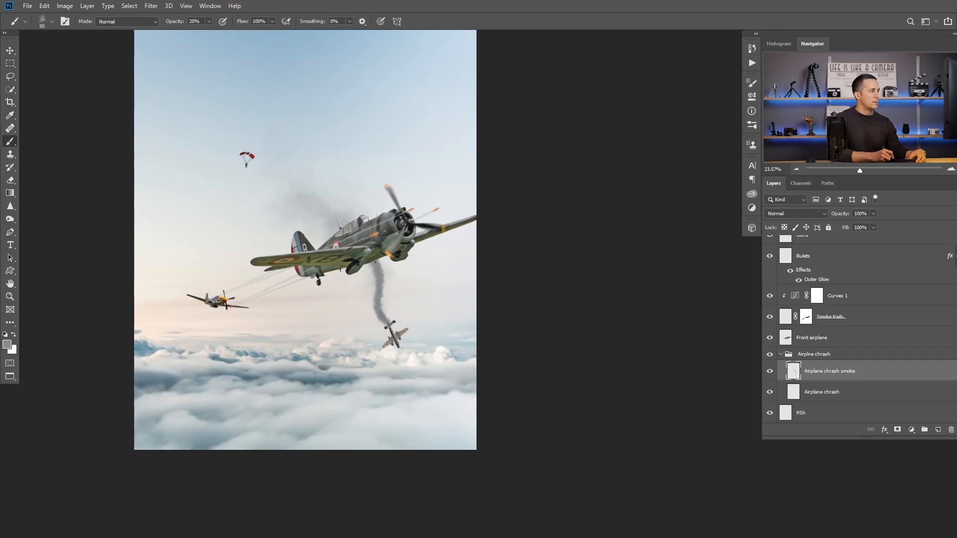
{"action": "scroll", "coordinate": [377, 299], "scroll_direction": "up", "scroll_amount": 3}
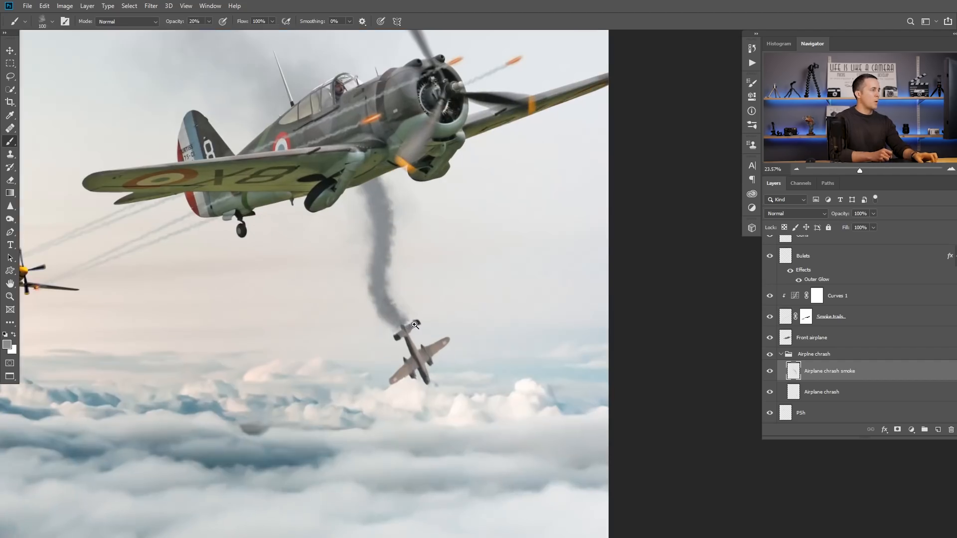
{"action": "key", "text": "bracketleft"}
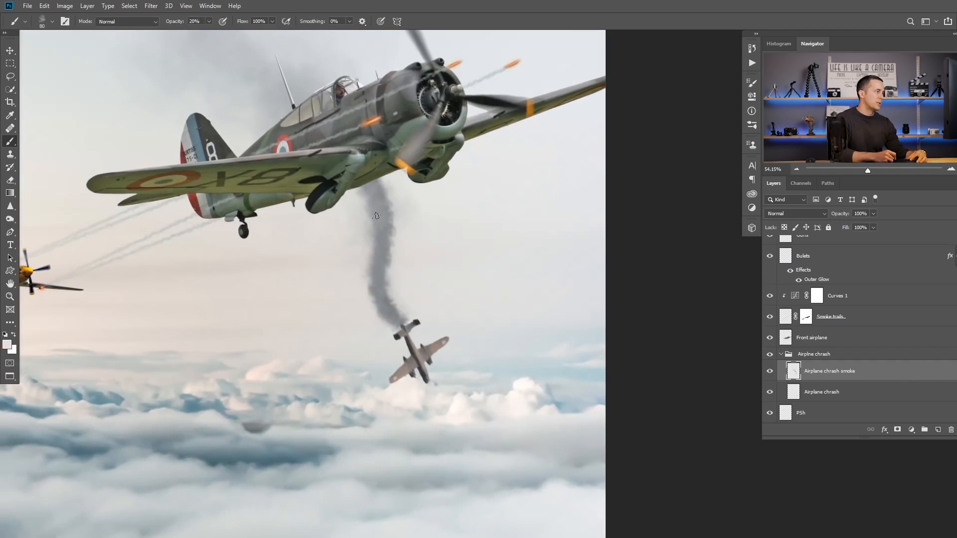
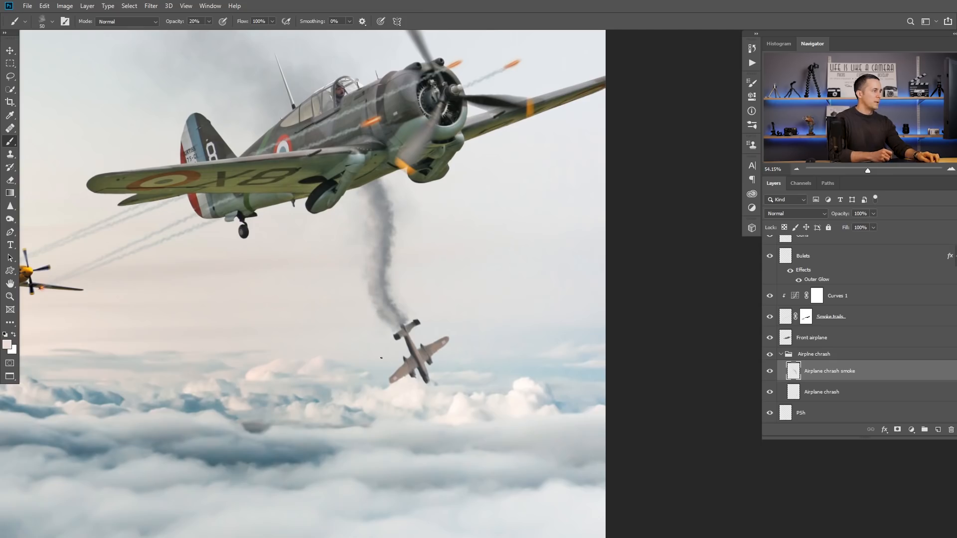
Step: Add a layer mask to the Airplane chrash smoke layer and paint black at 20% opacity to thin the trail's edge
{"action": "left_click", "coordinate": [898, 429]}
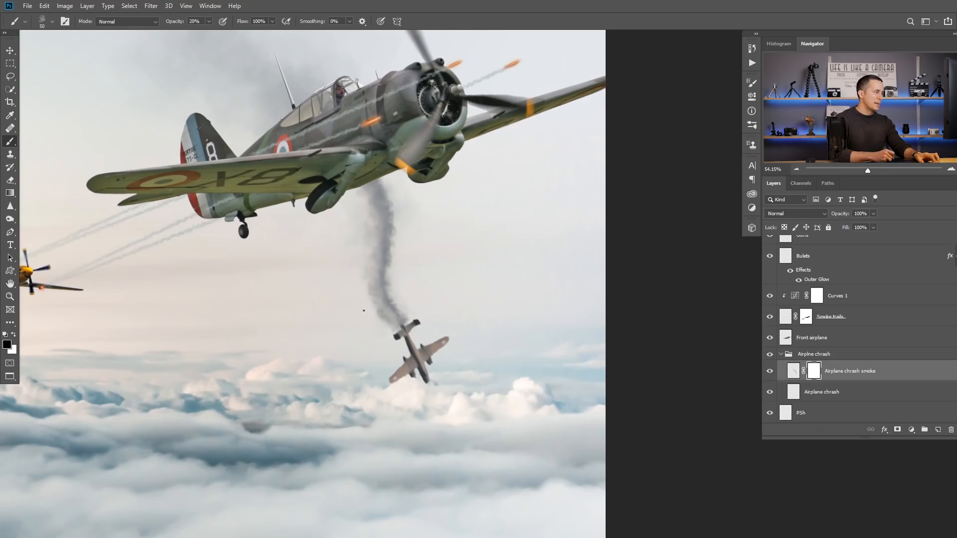
{"action": "scroll", "coordinate": [394, 334], "scroll_direction": "up", "scroll_amount": 1}
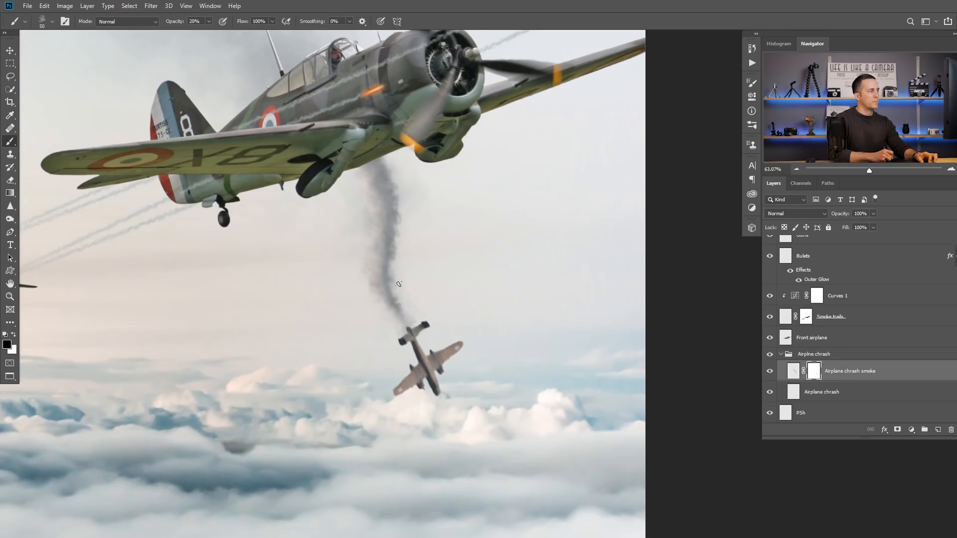
{"action": "scroll", "coordinate": [423, 247], "scroll_direction": "down", "scroll_amount": 5}
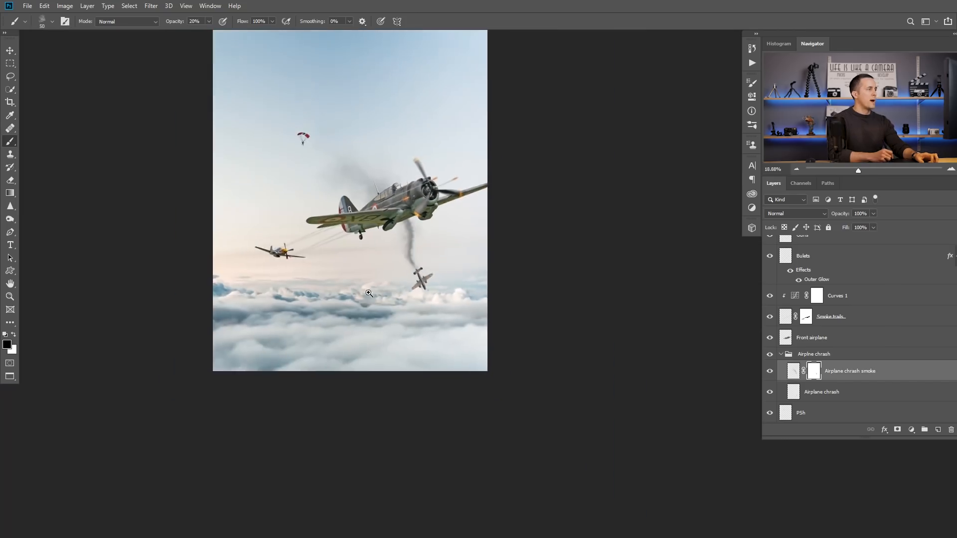
{"action": "scroll", "coordinate": [454, 249], "scroll_direction": "up", "scroll_amount": 3}
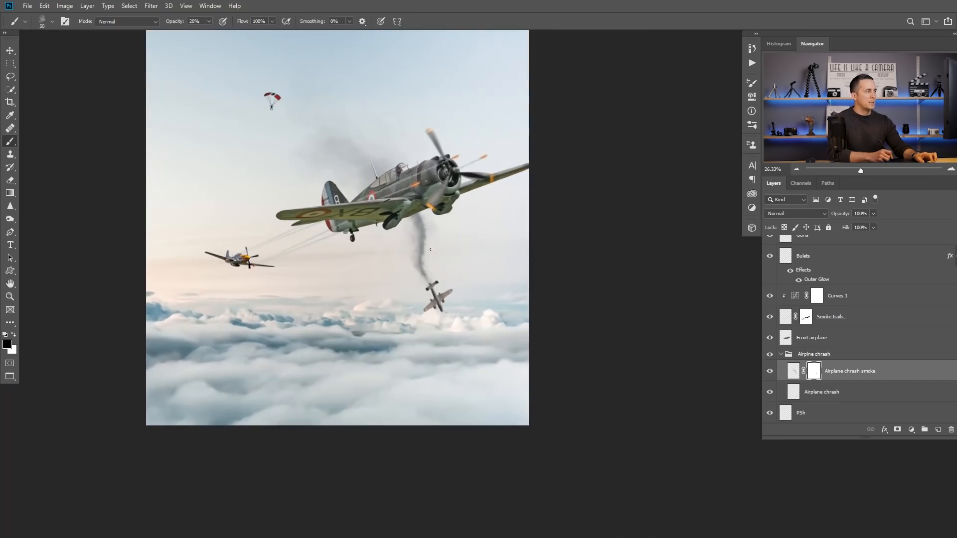
{"action": "left_click_drag", "start_coordinate": [429, 249], "coordinate": [439, 280]}
{"action": "scroll", "coordinate": [440, 272], "scroll_direction": "down", "scroll_amount": 2}
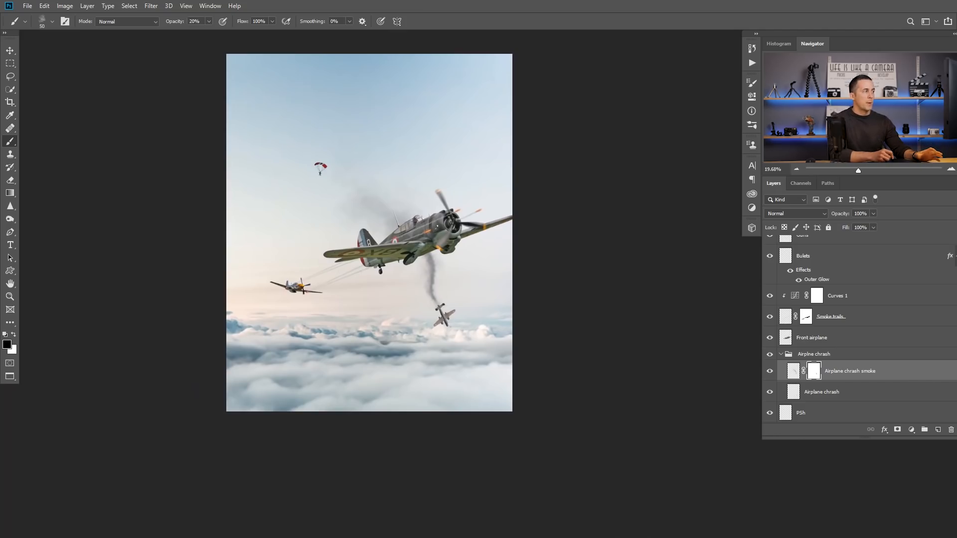
Step: Save the document with Maximize Compatibility enabled
{"action": "key", "text": "ctrl+s"}
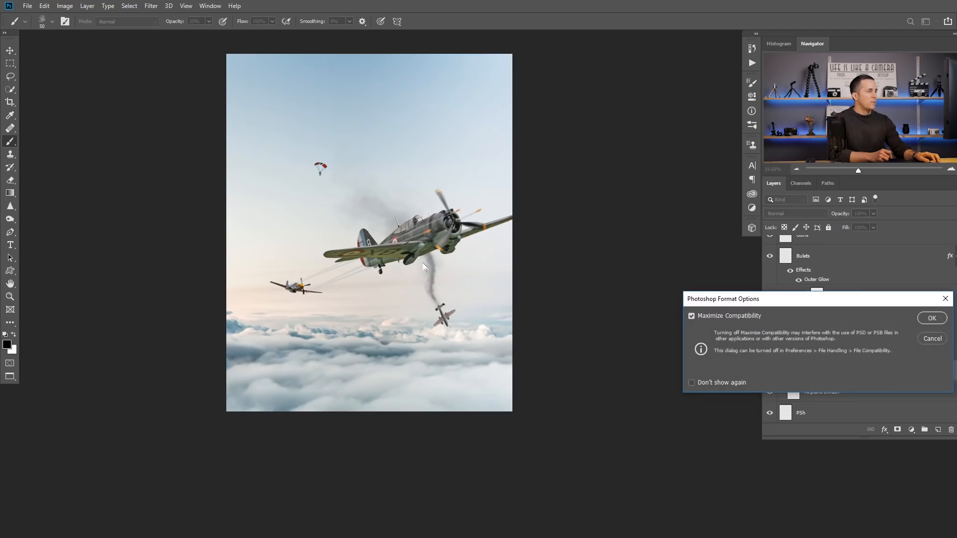
{"action": "left_click", "coordinate": [933, 318]}
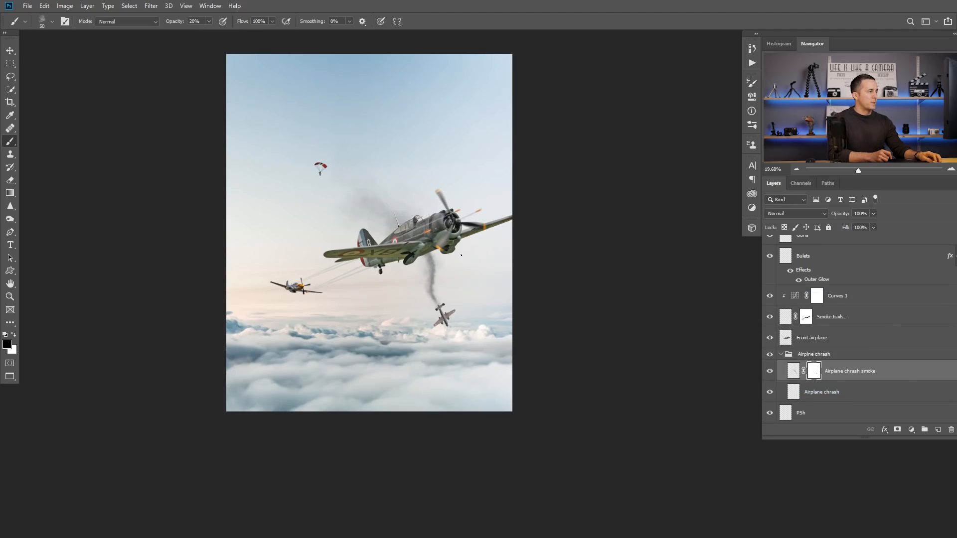
Step: Find the open fire photo and paste it into the composite above the Airplane chrash smoke layer
{"action": "key", "text": "ctrl+Tab"}
{"action": "key", "text": "ctrl+Tab"}
{"action": "key", "text": "ctrl+Tab"}
{"action": "key", "text": "ctrl+Tab"}
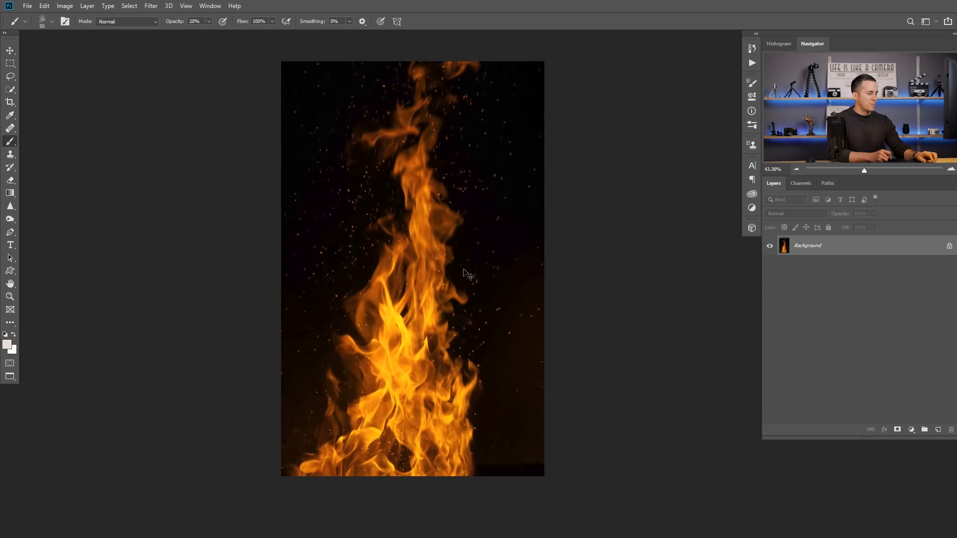
{"action": "key", "text": "ctrl+Tab"}
{"action": "key", "text": "ctrl+Tab"}
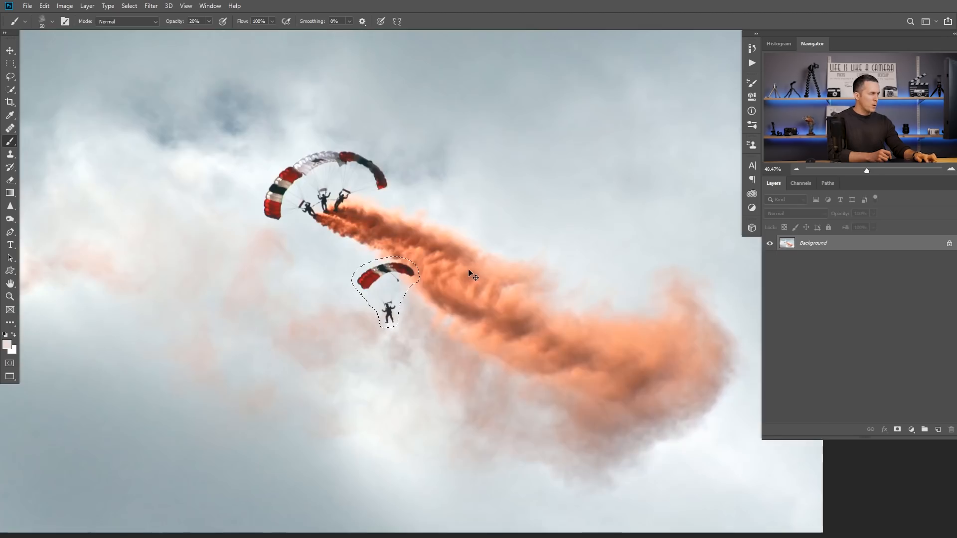
{"action": "key", "text": "ctrl+v"}
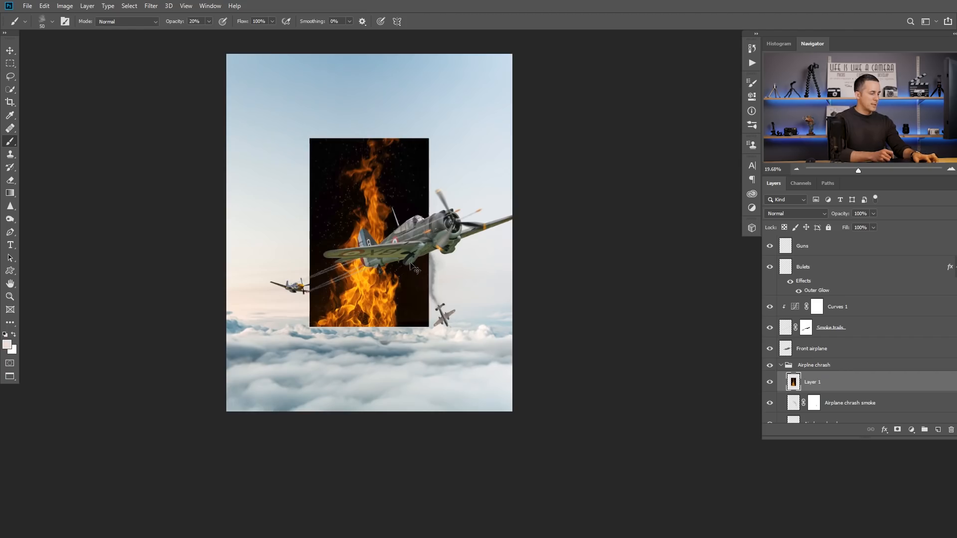
Step: Shrink the fire image, place it above the crashing airplane's tail and set its blend mode to Screen
{"action": "key", "text": "ctrl+t"}
{"action": "mouse_move", "coordinate": [430, 139]}
{"action": "left_mouse_down"}
{"action": "mouse_move", "coordinate": [381, 207]}
{"action": "mouse_move", "coordinate": [408, 259]}
{"action": "mouse_move", "coordinate": [451, 286]}
{"action": "mouse_move", "coordinate": [451, 300]}
{"action": "mouse_move", "coordinate": [485, 299]}
{"action": "mouse_move", "coordinate": [448, 311]}
{"action": "left_mouse_up"}
{"action": "key", "text": "Return"}
{"action": "left_click", "coordinate": [788, 213]}
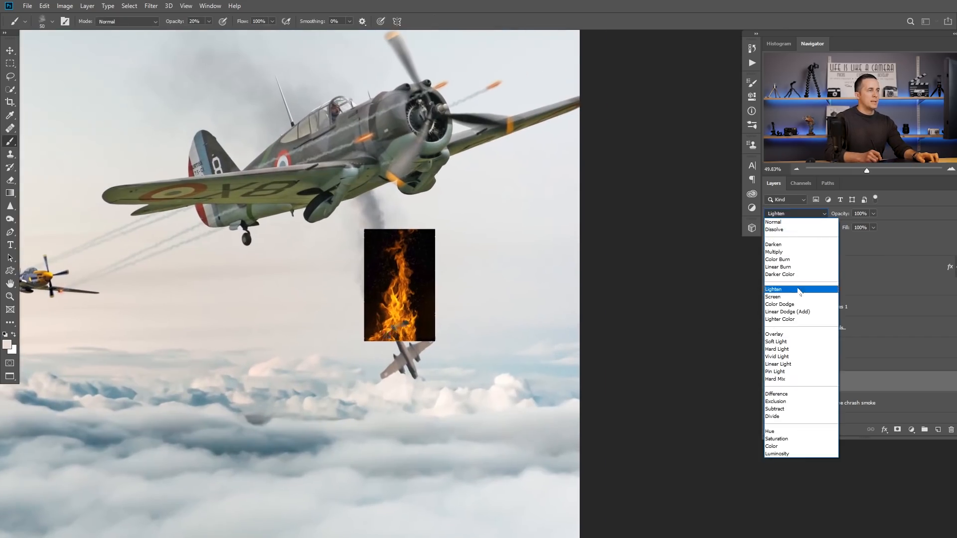
{"action": "left_click", "coordinate": [793, 295]}
Step: Scale the fire to 63%, rotate it about -30° and position its base on the crashing airplane's tail
{"action": "scroll", "coordinate": [399, 311], "scroll_direction": "up", "scroll_amount": 2}
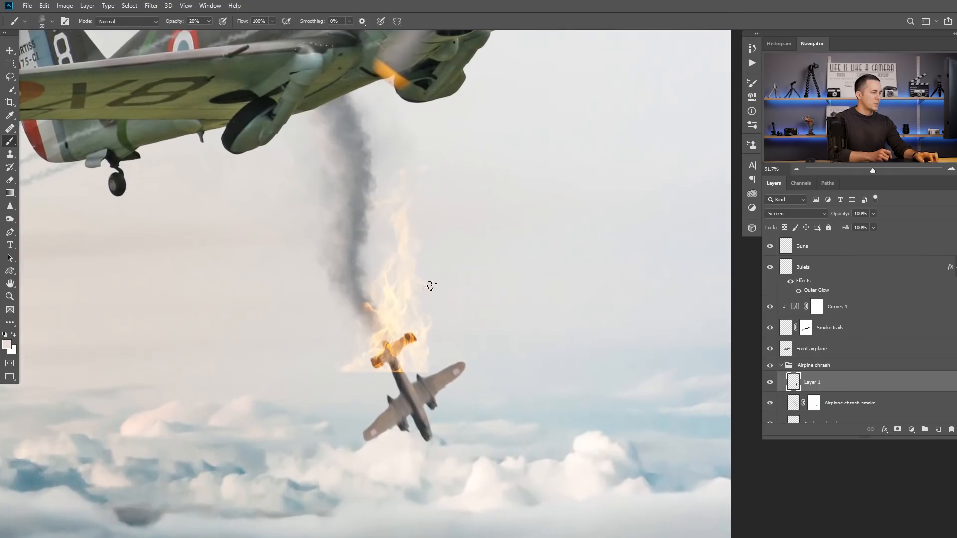
{"action": "key", "text": "ctrl+t"}
{"action": "left_click_drag", "start_coordinate": [465, 165], "coordinate": [417, 243]}
{"action": "left_click_drag", "start_coordinate": [448, 272], "coordinate": [421, 239]}
{"action": "left_click_drag", "start_coordinate": [390, 303], "coordinate": [376, 285]}
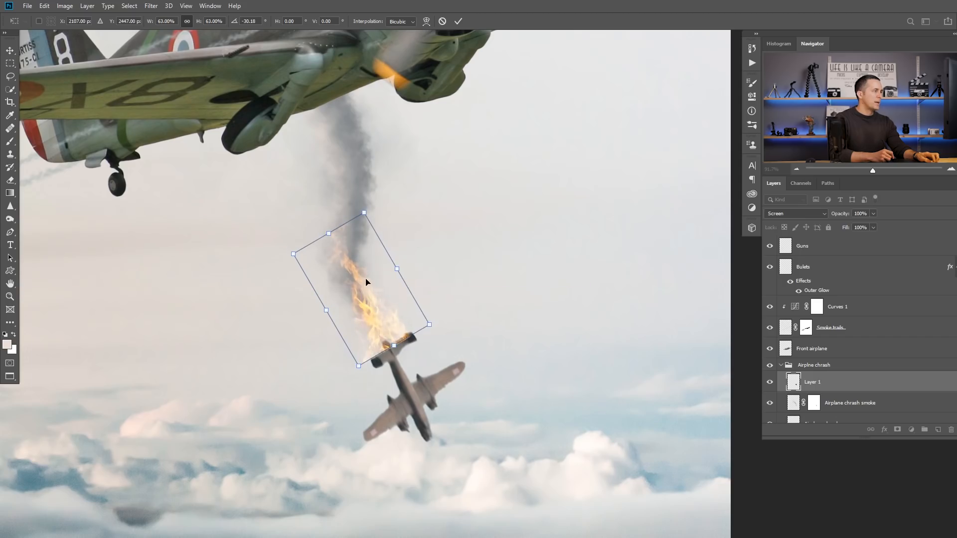
Step: Warp the fire so its base narrows at the tail and the flames curve along the smoke trail
{"action": "right_click", "coordinate": [368, 283]}
{"action": "left_click", "coordinate": [384, 349]}
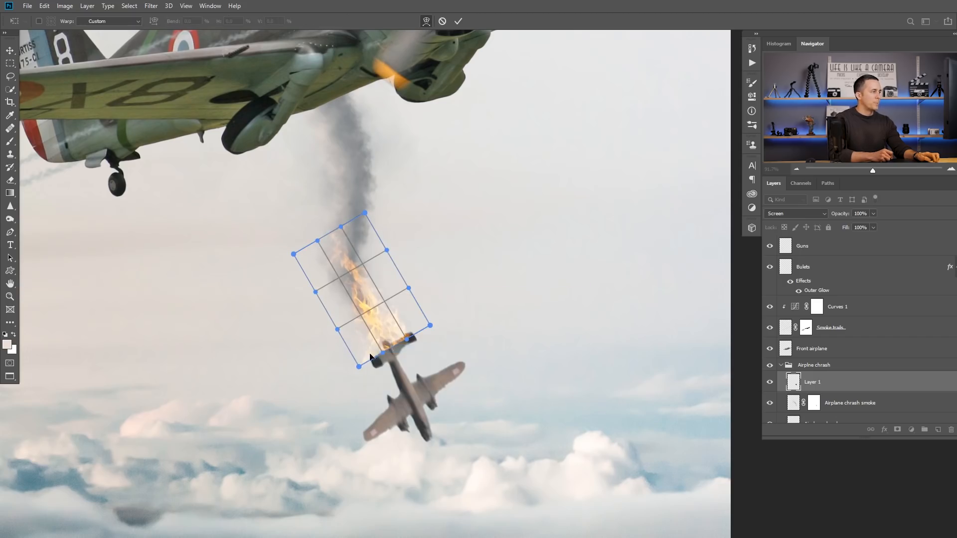
{"action": "left_click_drag", "start_coordinate": [367, 362], "coordinate": [361, 311]}
{"action": "left_click_drag", "start_coordinate": [401, 338], "coordinate": [380, 352]}
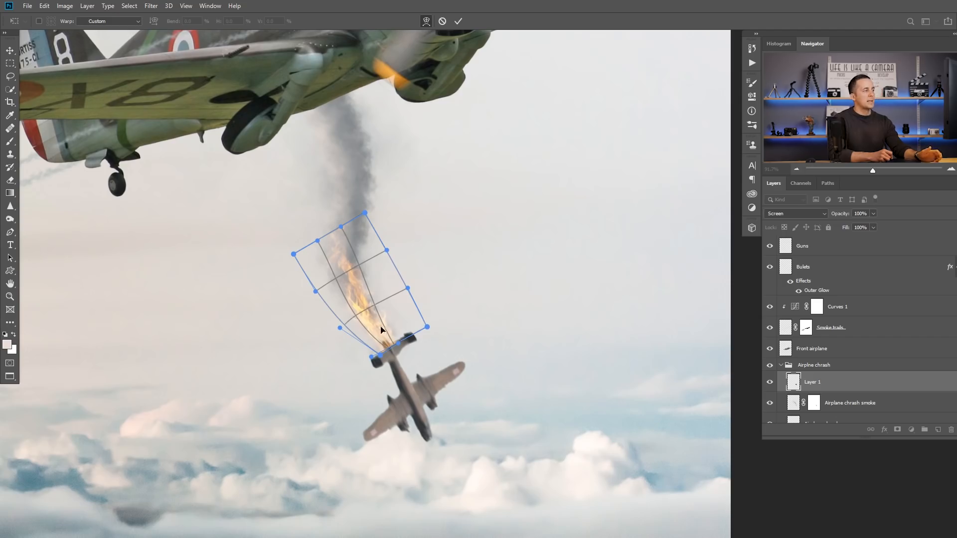
{"action": "mouse_move", "coordinate": [369, 313]}
{"action": "left_mouse_down"}
{"action": "mouse_move", "coordinate": [351, 295]}
{"action": "mouse_move", "coordinate": [342, 250]}
{"action": "mouse_move", "coordinate": [348, 294]}
{"action": "mouse_move", "coordinate": [335, 257]}
{"action": "mouse_move", "coordinate": [365, 314]}
{"action": "mouse_move", "coordinate": [359, 304]}
{"action": "left_mouse_up"}
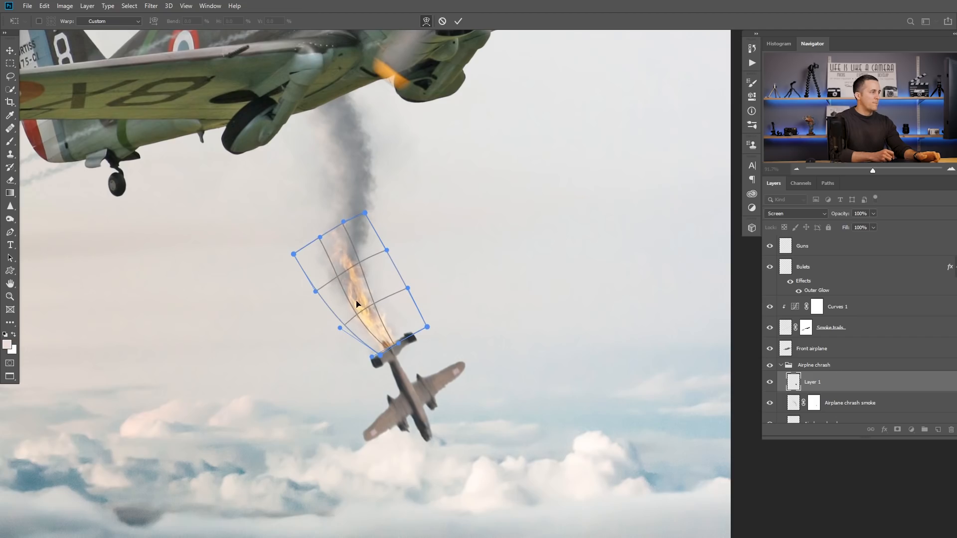
{"action": "key", "text": "Return"}
{"action": "key", "text": "b"}
Step: Move the fire and smoke layers together so the flames start at the crashing airplane's wing engine
{"action": "scroll", "coordinate": [401, 302], "scroll_direction": "down", "scroll_amount": 3}
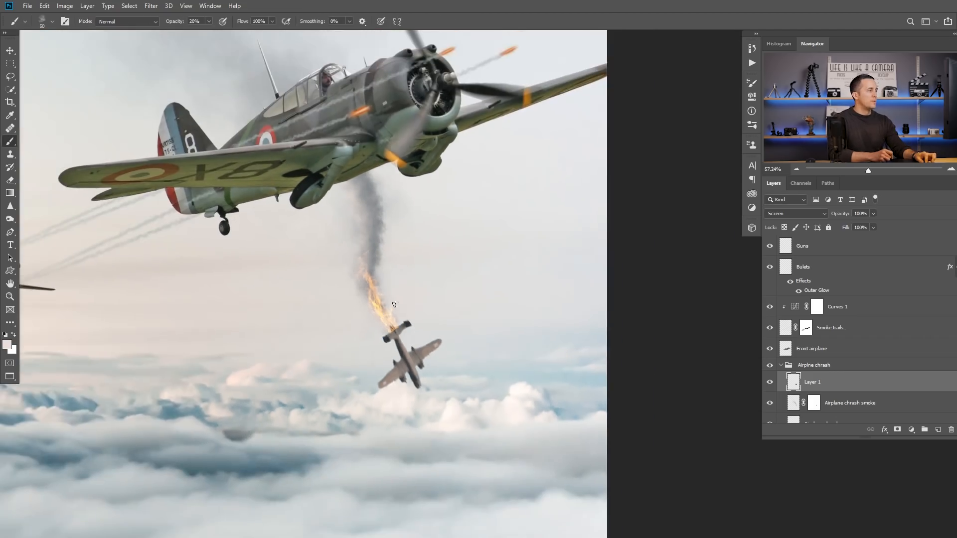
{"action": "left_click", "coordinate": [796, 404], "text": "shift"}
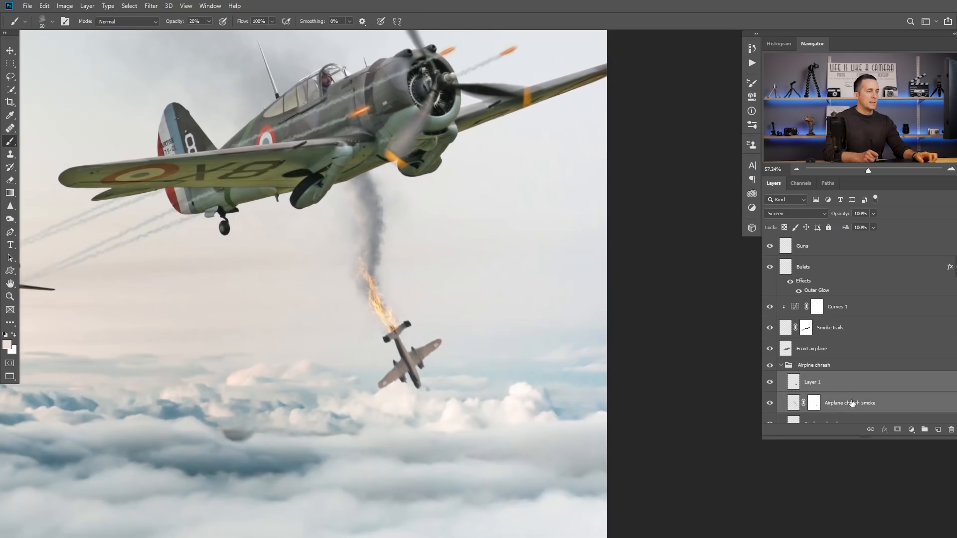
{"action": "key", "text": "v"}
{"action": "left_click_drag", "start_coordinate": [380, 329], "coordinate": [418, 342]}
{"action": "scroll", "coordinate": [395, 365], "scroll_direction": "up", "scroll_amount": 6}
{"action": "key", "text": "ctrl+0"}
{"action": "scroll", "coordinate": [379, 363], "scroll_direction": "down", "scroll_amount": 9}
{"action": "scroll", "coordinate": [421, 344], "scroll_direction": "up", "scroll_amount": 8}
Step: Rename the flame layer as Fire
{"action": "left_click", "coordinate": [797, 384]}
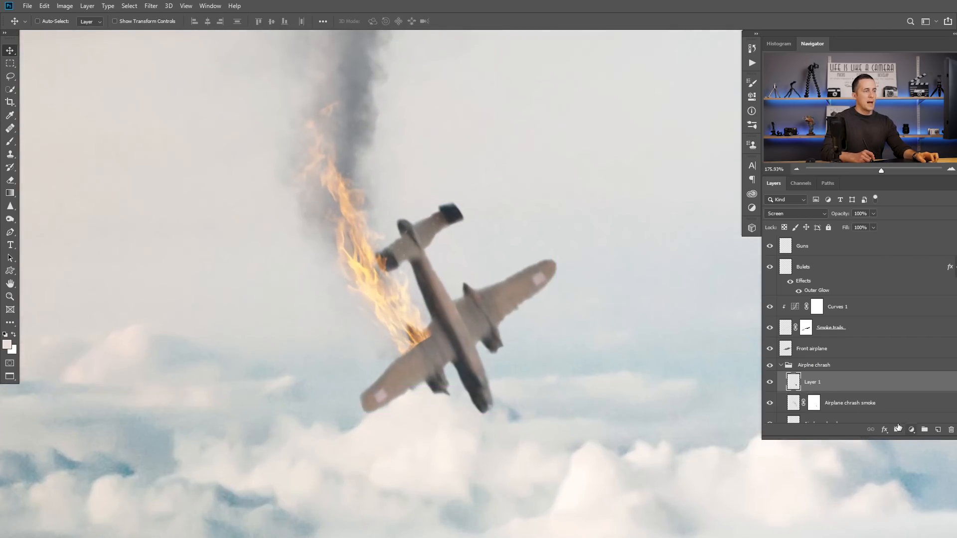
{"action": "double_click", "coordinate": [812, 382]}
{"action": "type", "text": "Fire"}
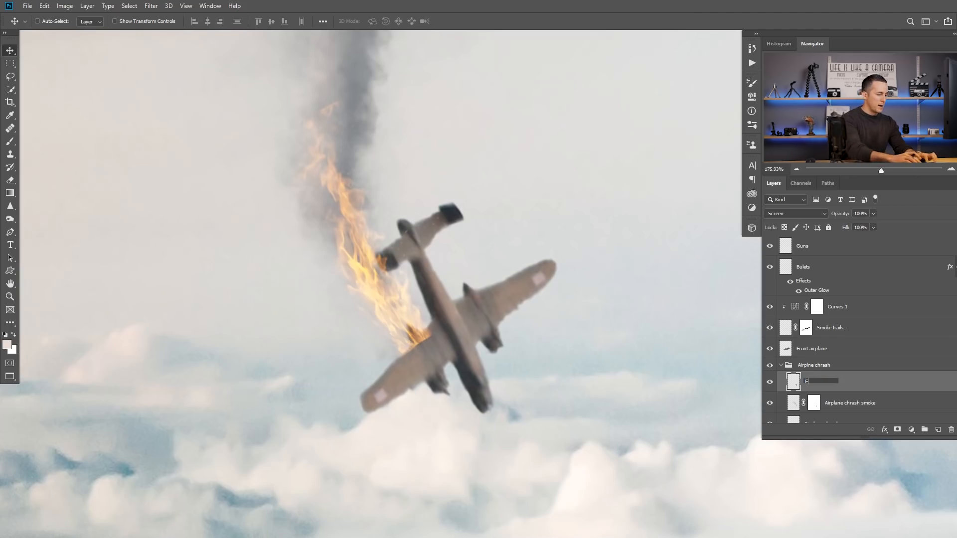
{"action": "key", "text": "Return"}
Step: Mask the Fire layer and hide the flame edge overlapping the wing with a 15 px black brush at 20% opacity
{"action": "left_click", "coordinate": [897, 430]}
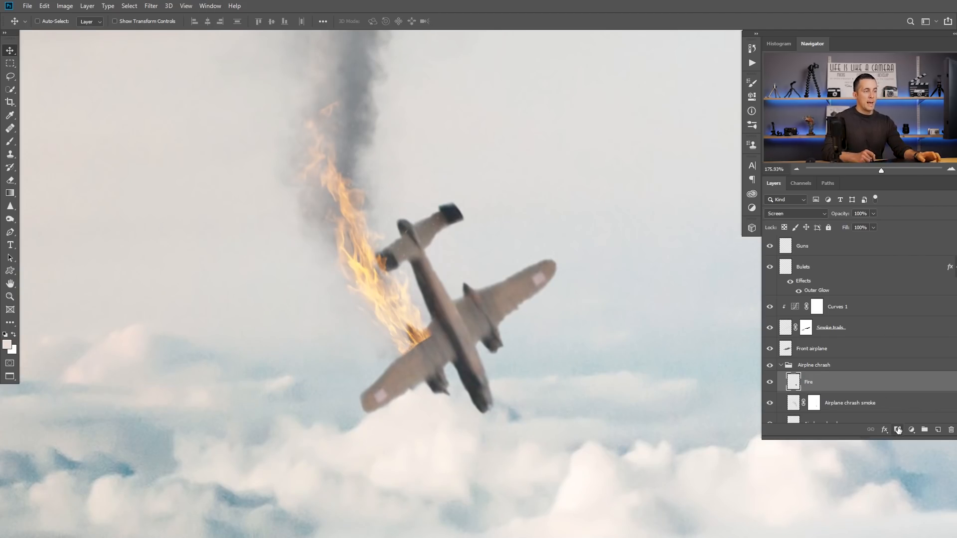
{"action": "key", "text": "b"}
{"action": "key", "text": "d"}
{"action": "key", "text": "x"}
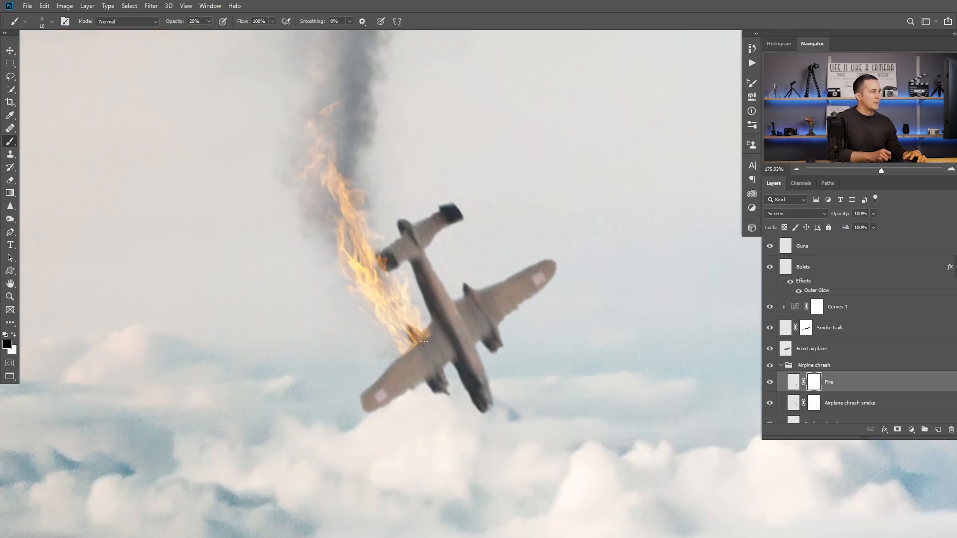
{"action": "key", "text": "bracketright"}
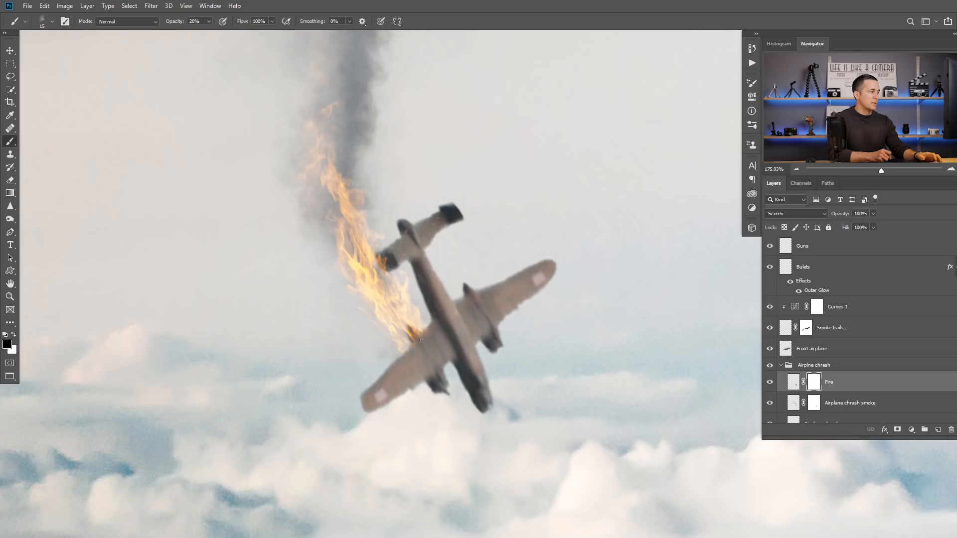
{"action": "left_click_drag", "start_coordinate": [430, 351], "coordinate": [414, 365]}
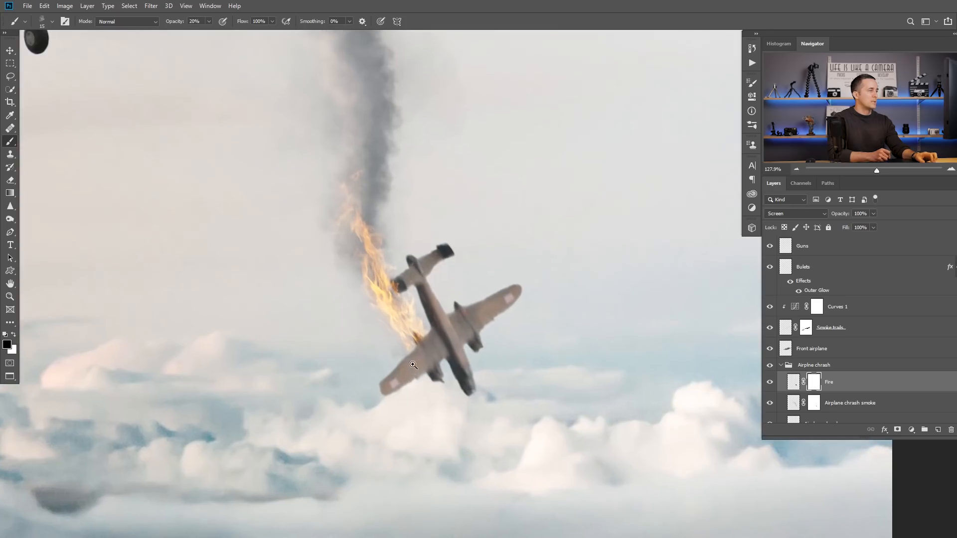
Step: Target the Airplane chrash smoke layer's pixels and pick a dark gray foreground color for the brush
{"action": "left_click", "coordinate": [793, 405]}
{"action": "scroll", "coordinate": [396, 332], "scroll_direction": "up", "scroll_amount": 1}
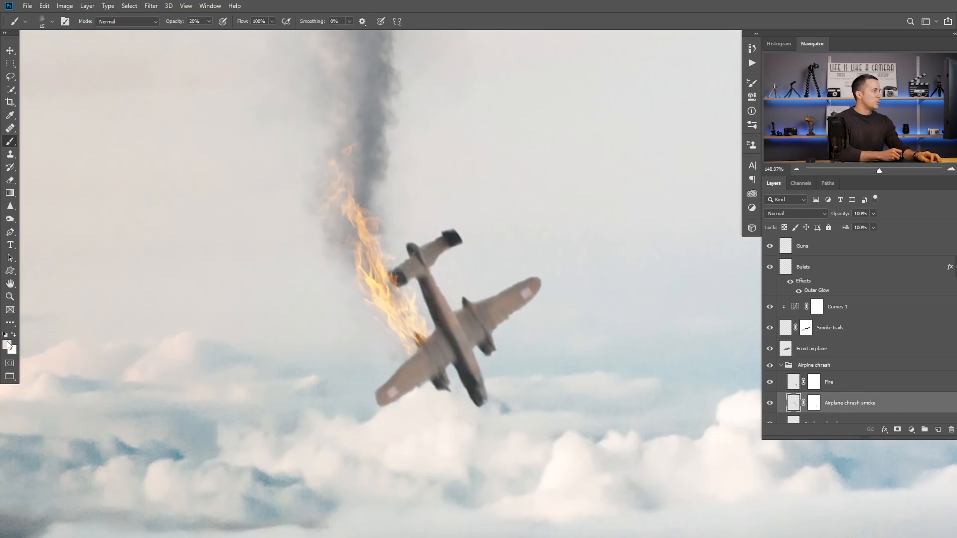
{"action": "left_click", "coordinate": [427, 298], "text": "alt"}
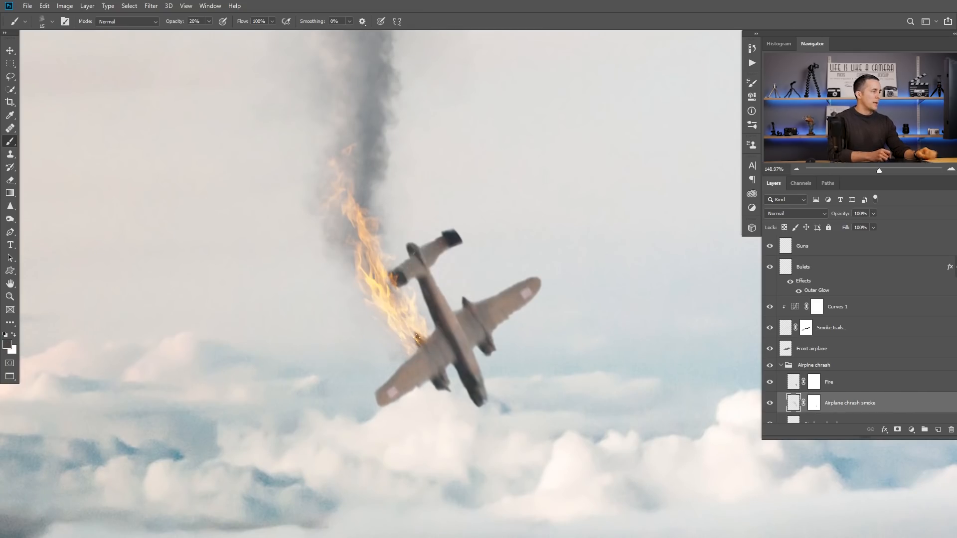
Step: Paint dark smoke behind the flames from the wing up into the trail, using a 70 px brush at 30% opacity
{"action": "key", "text": "1"}
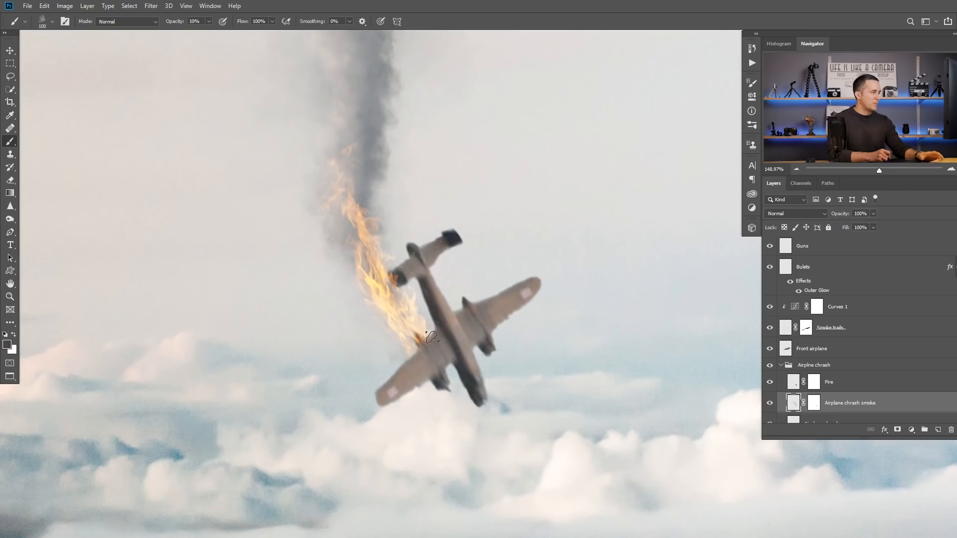
{"action": "key", "text": "bracketright"}
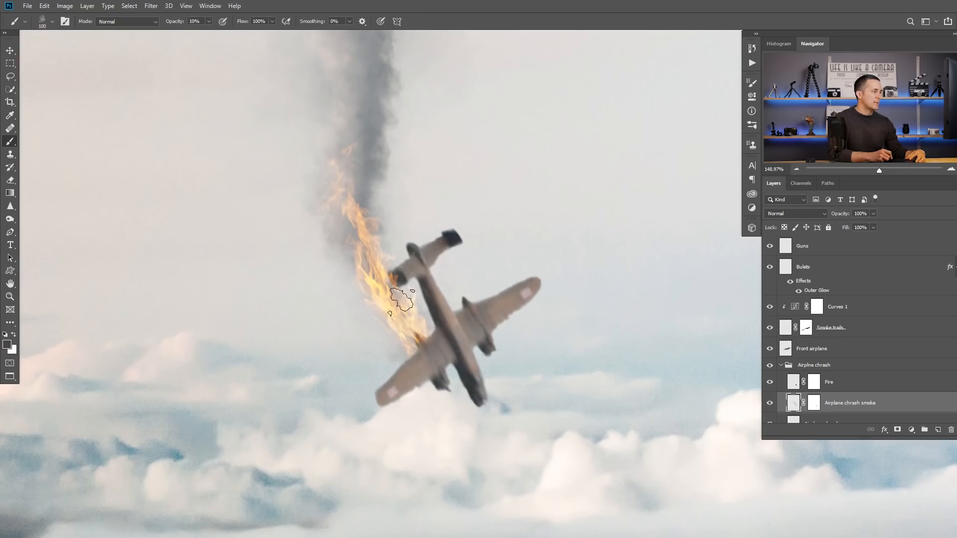
{"action": "key", "text": "bracketleft"}
{"action": "key", "text": "3"}
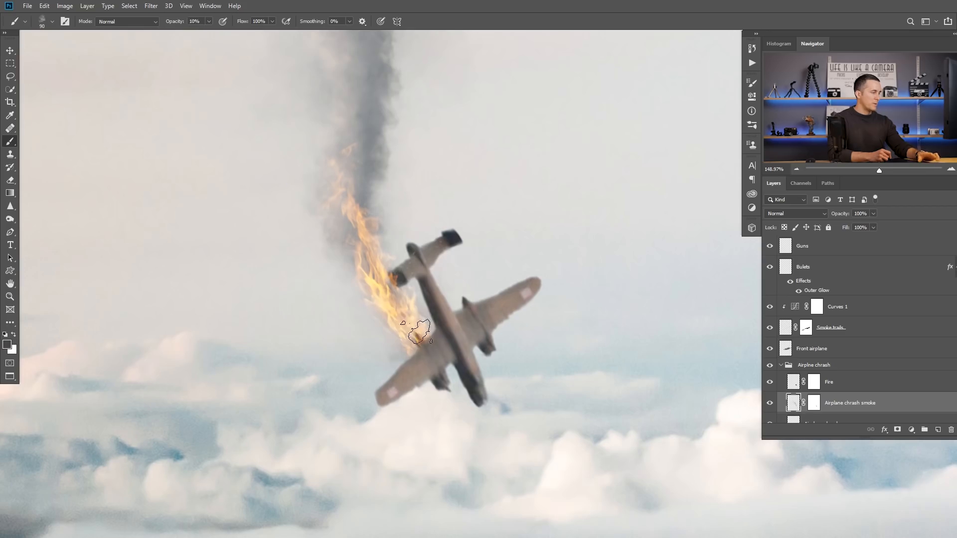
{"action": "key", "text": "bracketleft"}
{"action": "key", "text": "bracketleft"}
{"action": "key", "text": "bracketleft"}
{"action": "key", "text": "bracketleft"}
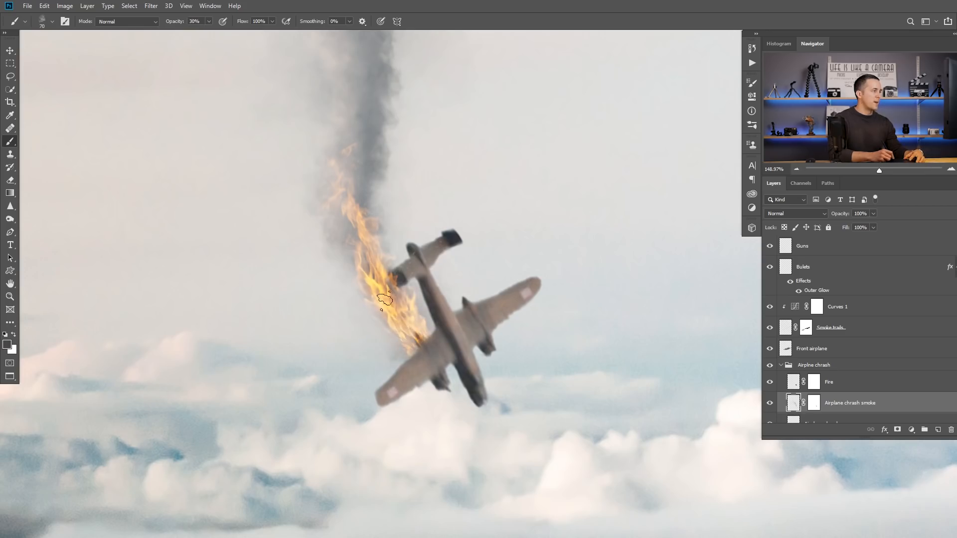
{"action": "key", "text": "bracketright"}
{"action": "mouse_move", "coordinate": [399, 305]}
{"action": "left_mouse_down"}
{"action": "mouse_move", "coordinate": [346, 231]}
{"action": "mouse_move", "coordinate": [351, 223]}
{"action": "left_mouse_up"}
{"action": "mouse_move", "coordinate": [399, 322]}
{"action": "left_mouse_down"}
{"action": "mouse_move", "coordinate": [343, 216]}
{"action": "mouse_move", "coordinate": [367, 222]}
{"action": "mouse_move", "coordinate": [362, 123]}
{"action": "left_mouse_up"}
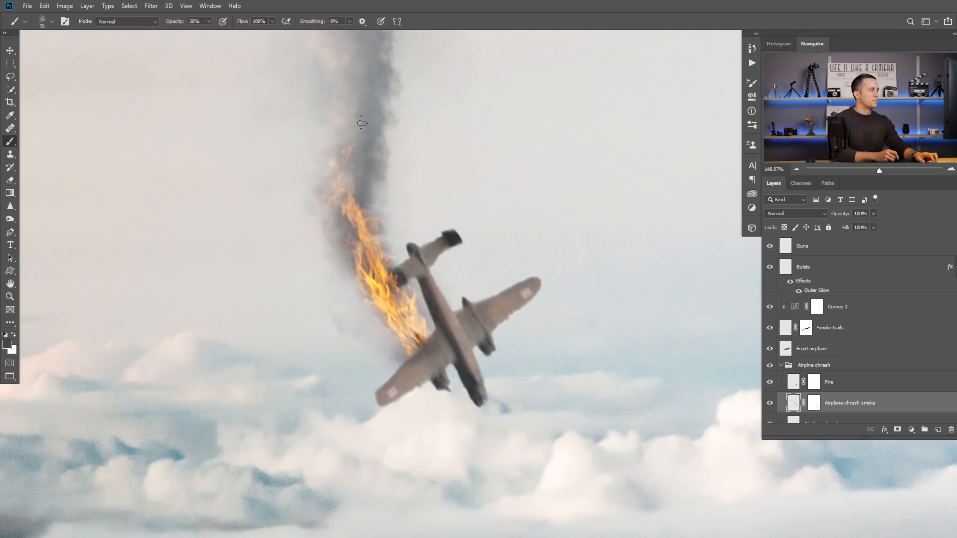
Step: Refine the smoke beside the flames on the Airplane chrash smoke mask, alternating white and black at 30% brush opacity
{"action": "scroll", "coordinate": [370, 281], "scroll_direction": "down", "scroll_amount": 4}
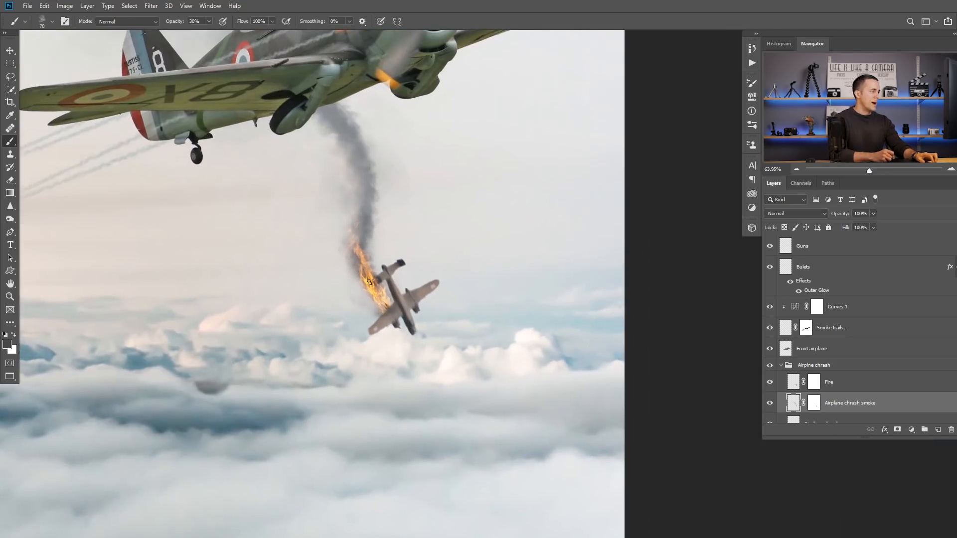
{"action": "scroll", "coordinate": [372, 287], "scroll_direction": "up", "scroll_amount": 3}
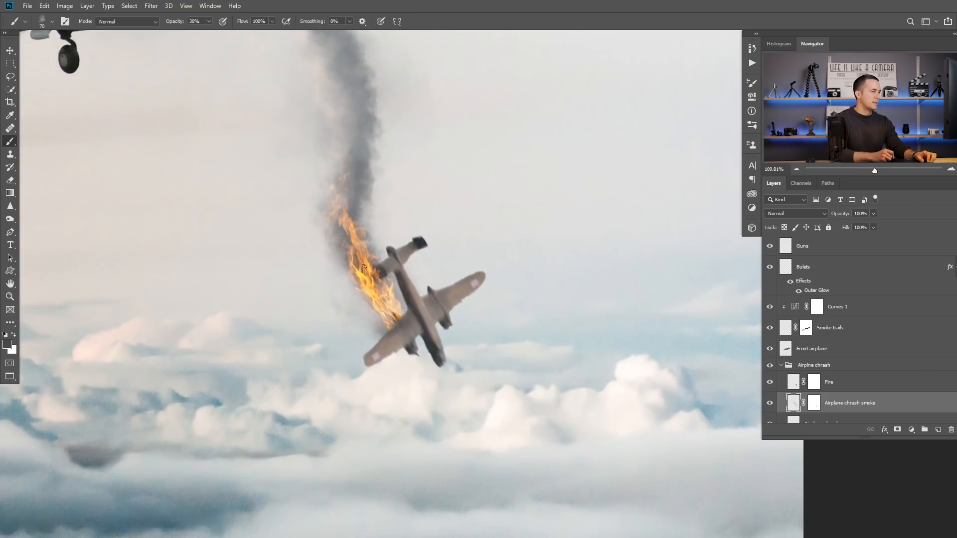
{"action": "left_click", "coordinate": [814, 409]}
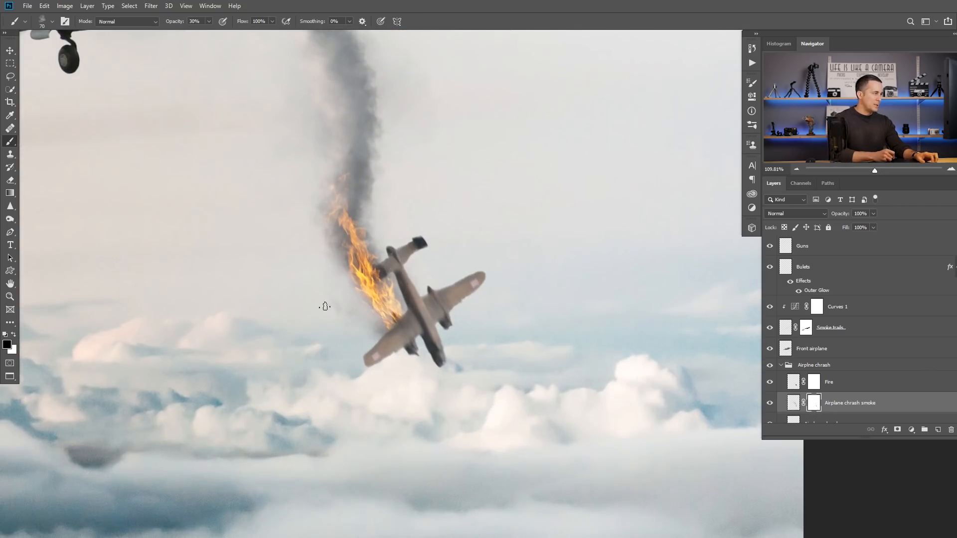
{"action": "scroll", "coordinate": [324, 303], "scroll_direction": "up", "scroll_amount": 2}
{"action": "key", "text": "x"}
{"action": "mouse_move", "coordinate": [345, 297]}
{"action": "left_mouse_down"}
{"action": "mouse_move", "coordinate": [370, 323]}
{"action": "mouse_move", "coordinate": [402, 327]}
{"action": "mouse_move", "coordinate": [401, 294]}
{"action": "mouse_move", "coordinate": [354, 282]}
{"action": "left_mouse_up"}
{"action": "key", "text": "x"}
{"action": "left_click_drag", "start_coordinate": [370, 319], "coordinate": [394, 332]}
{"action": "scroll", "coordinate": [377, 304], "scroll_direction": "down", "scroll_amount": 2}
{"action": "scroll", "coordinate": [379, 304], "scroll_direction": "up", "scroll_amount": 1}
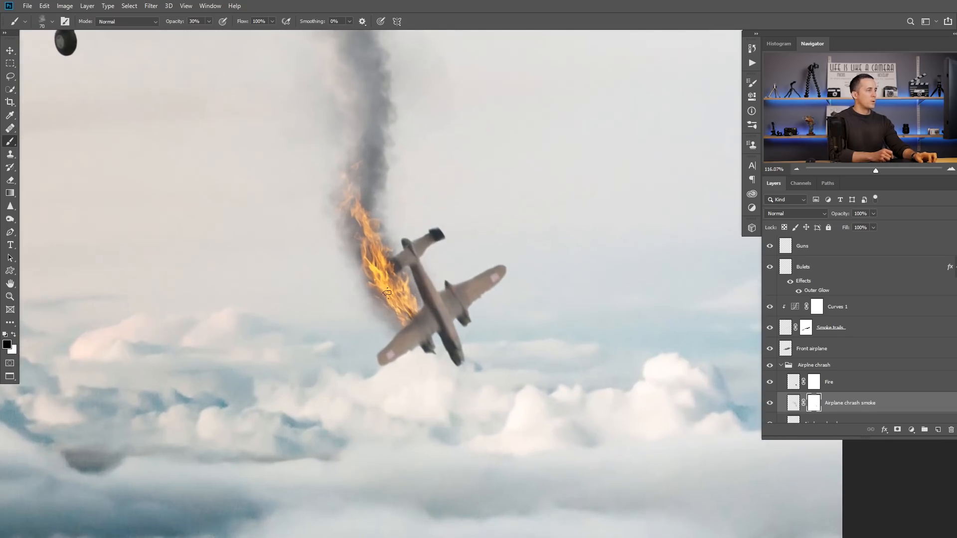
Step: Warp the crashing airplane's Fire layer so the flames bend from the wing up into the smoke trail
{"action": "left_click", "coordinate": [793, 383]}
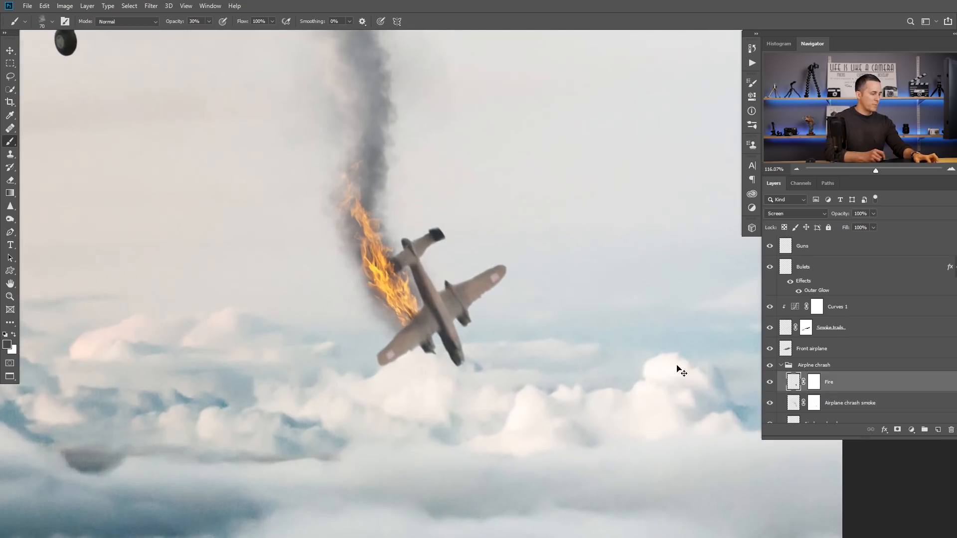
{"action": "key", "text": "ctrl+t"}
{"action": "right_click", "coordinate": [393, 286]}
{"action": "left_click", "coordinate": [401, 341]}
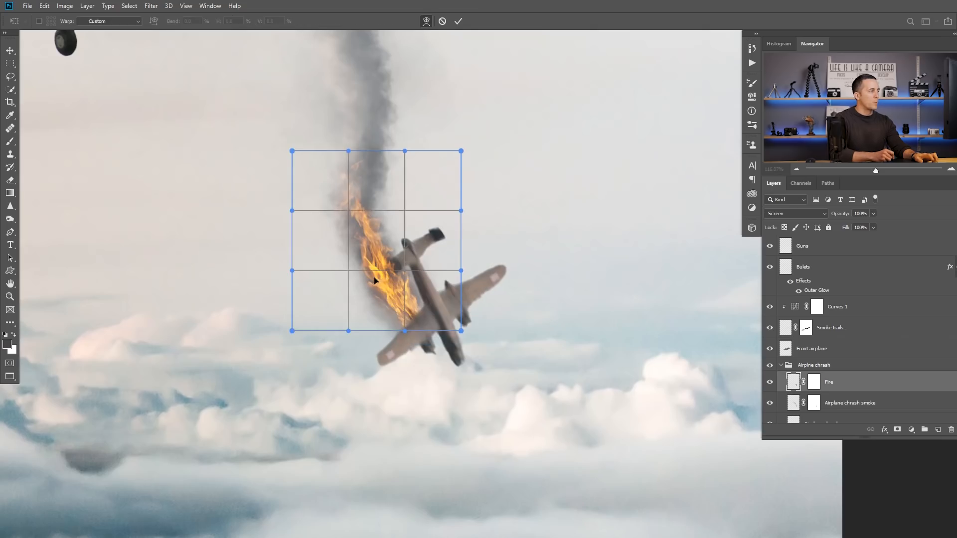
{"action": "left_click_drag", "start_coordinate": [379, 258], "coordinate": [377, 261]}
{"action": "mouse_move", "coordinate": [333, 151]}
{"action": "left_mouse_down"}
{"action": "mouse_move", "coordinate": [362, 148]}
{"action": "mouse_move", "coordinate": [320, 147]}
{"action": "left_mouse_up"}
{"action": "left_click_drag", "start_coordinate": [373, 223], "coordinate": [377, 254]}
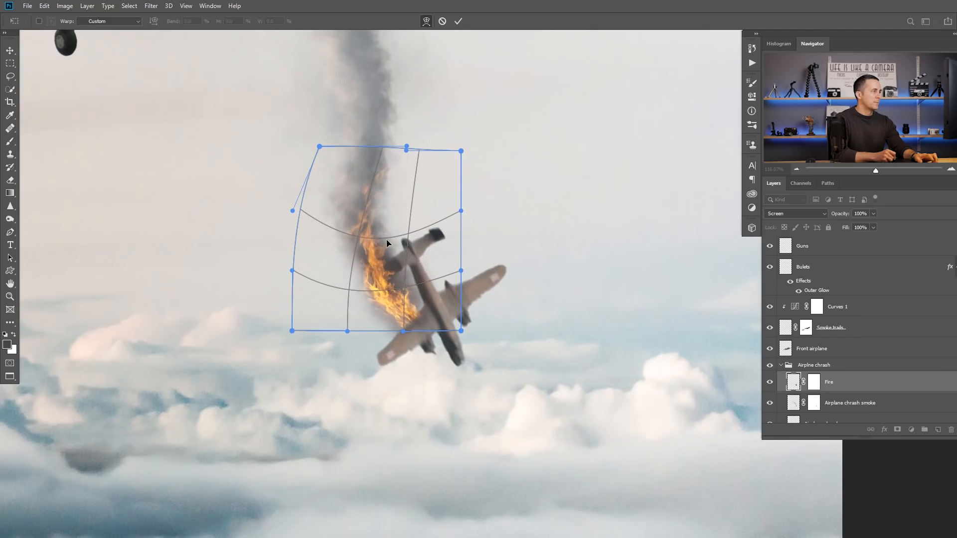
{"action": "left_click_drag", "start_coordinate": [406, 146], "coordinate": [392, 146]}
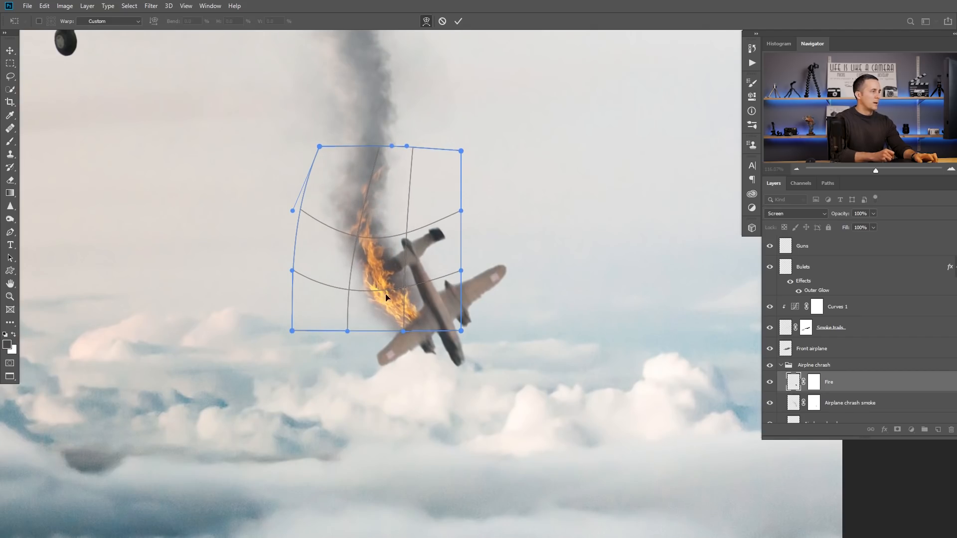
{"action": "key", "text": "Return"}
Step: Scale the crashing airplane's flames down slightly and nudge them against the burning wing
{"action": "mouse_move", "coordinate": [538, 319]}
{"action": "left_mouse_down"}
{"action": "mouse_move", "coordinate": [475, 320]}
{"action": "mouse_move", "coordinate": [503, 295]}
{"action": "left_mouse_up"}
{"action": "key", "text": "ctrl+t"}
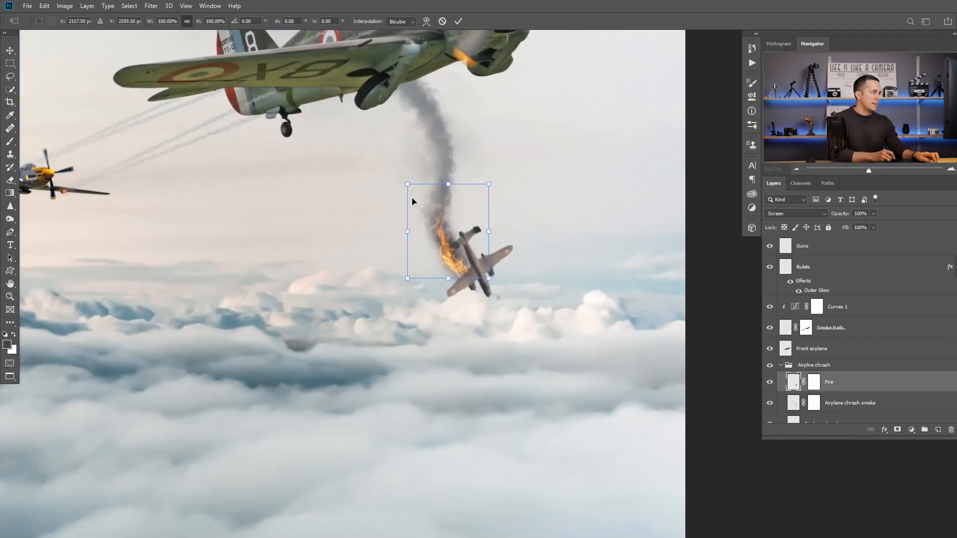
{"action": "left_click_drag", "start_coordinate": [407, 184], "coordinate": [417, 196]}
{"action": "left_click_drag", "start_coordinate": [457, 266], "coordinate": [455, 265]}
{"action": "key", "text": "Return"}
{"action": "scroll", "coordinate": [453, 268], "scroll_direction": "down", "scroll_amount": 5}
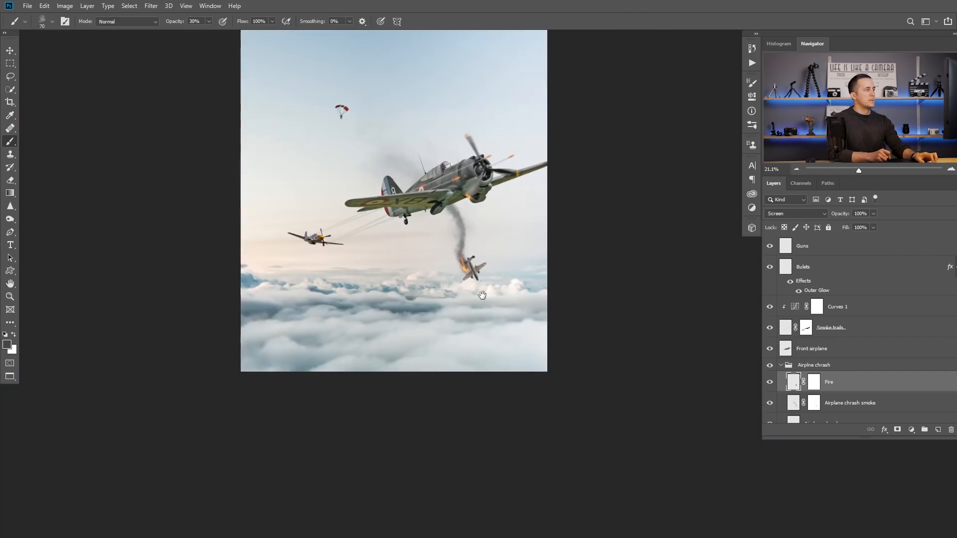
{"action": "left_click_drag", "start_coordinate": [482, 295], "coordinate": [478, 298]}
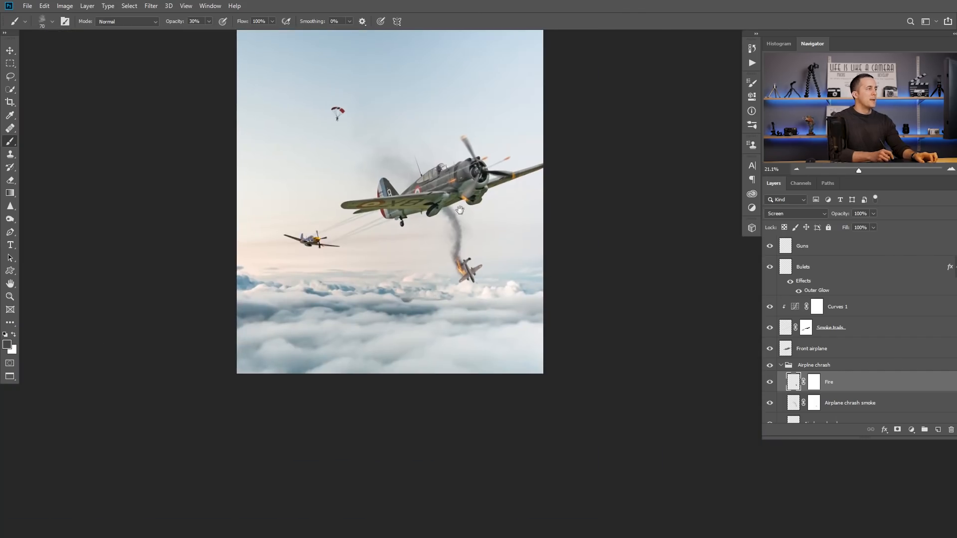
{"action": "scroll", "coordinate": [445, 177], "scroll_direction": "up", "scroll_amount": 2}
{"action": "left_click_drag", "start_coordinate": [466, 211], "coordinate": [468, 218]}
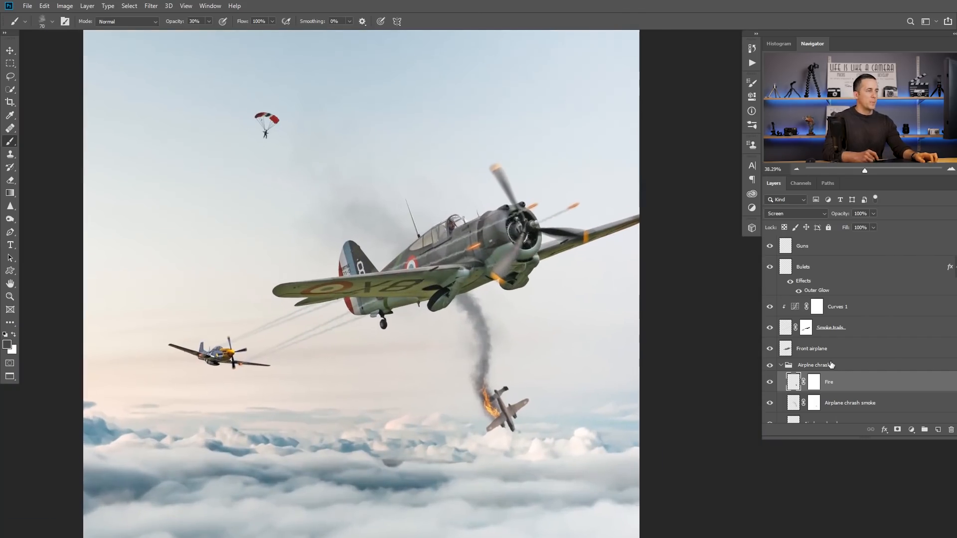
Step: Collapse the Airplne chrash group, put the Front airplane layer in its own group, and name that group "Front airplane"
{"action": "left_click", "coordinate": [781, 366]}
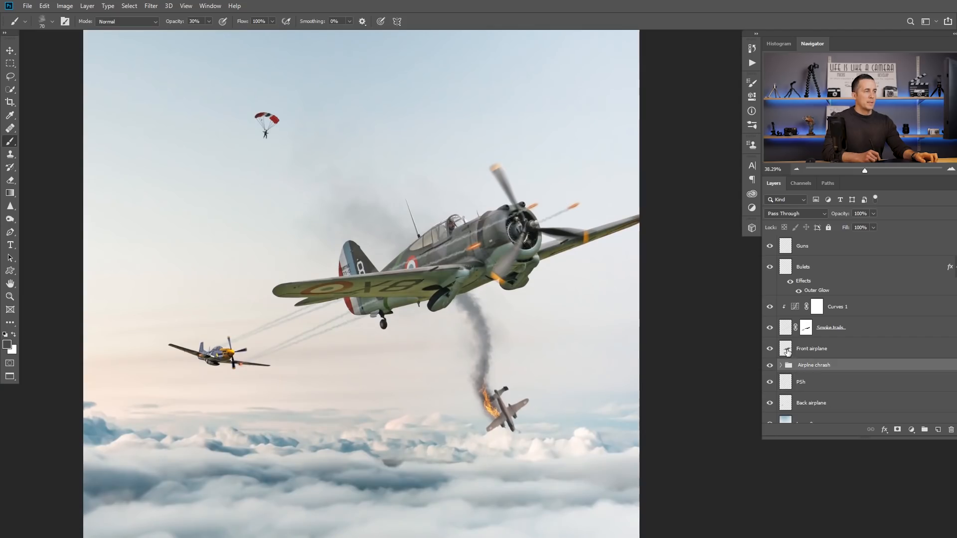
{"action": "left_click", "coordinate": [787, 352]}
{"action": "left_click", "coordinate": [771, 329]}
{"action": "left_click", "coordinate": [771, 328]}
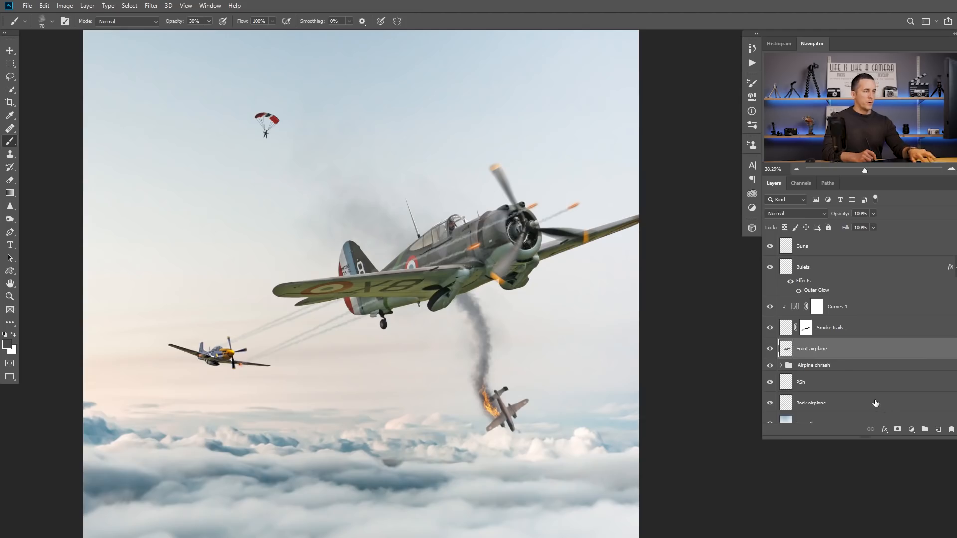
{"action": "key", "text": "ctrl+g"}
{"action": "double_click", "coordinate": [808, 345]}
{"action": "type", "text": "From"}
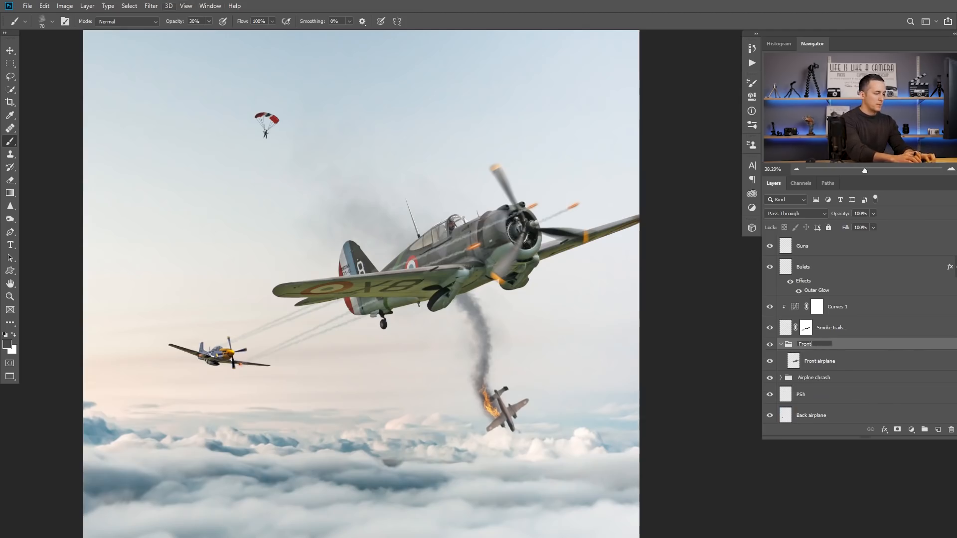
{"action": "type", "text": "t airplane"}
{"action": "key", "text": "Return"}
Step: Add a new layer named "Fire" above the Front airplane layer inside its group
{"action": "left_click", "coordinate": [800, 363]}
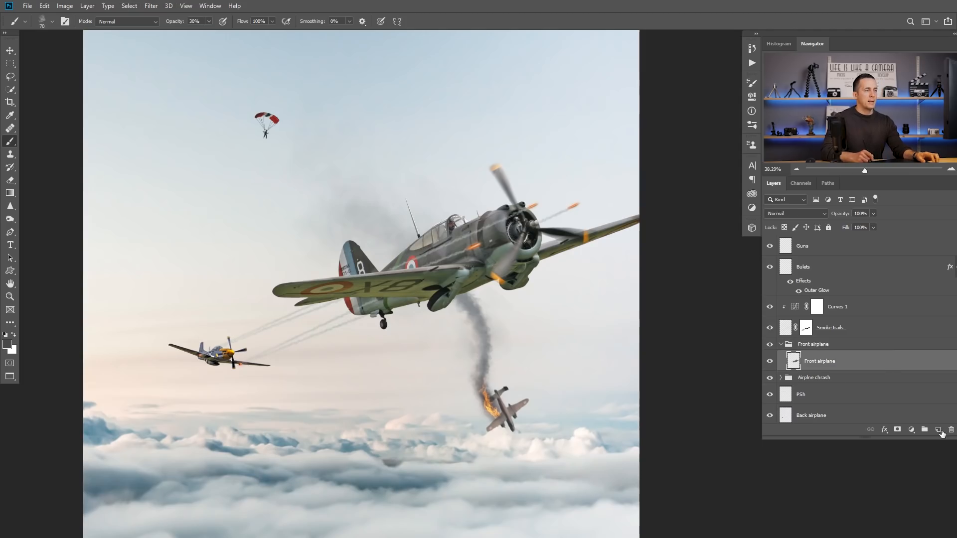
{"action": "left_click", "coordinate": [938, 429]}
{"action": "double_click", "coordinate": [811, 362]}
{"action": "type", "text": "Fire"}
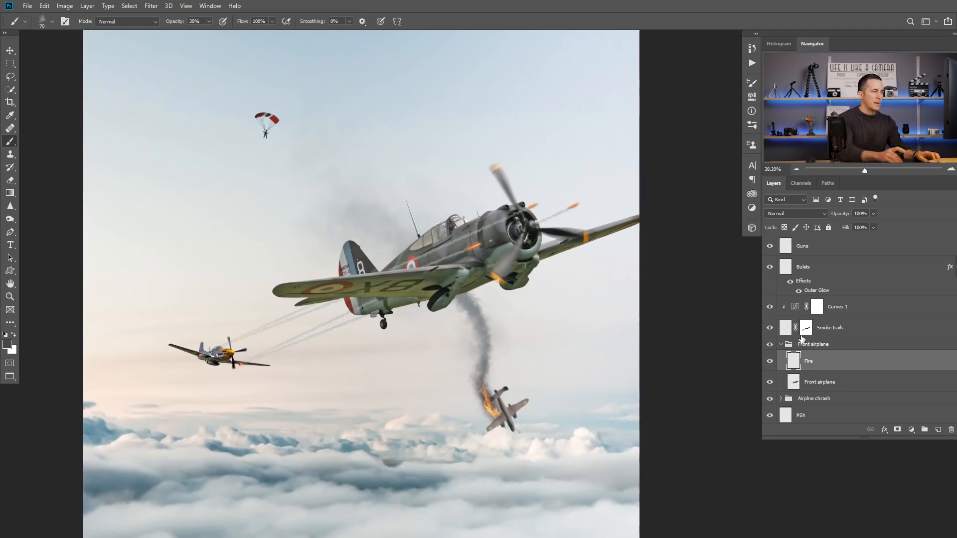
{"action": "key", "text": "Return"}
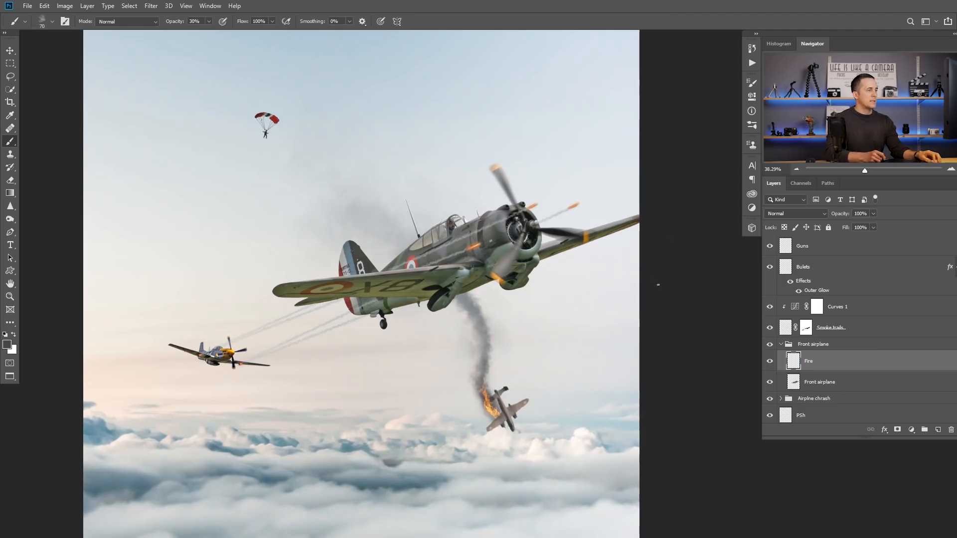
Step: Paste the copied flame image onto the new Fire layer and set its blend mode to Screen
{"action": "key", "text": "ctrl+v"}
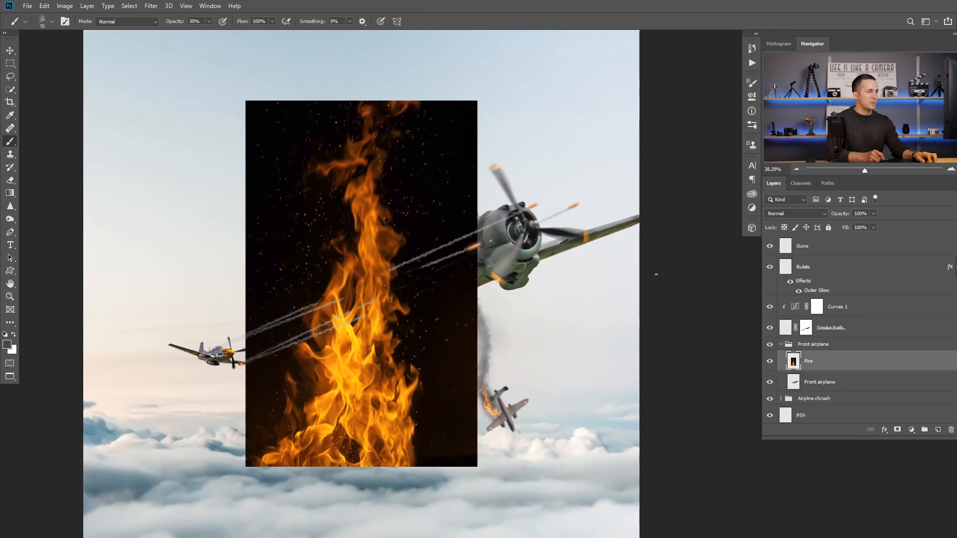
{"action": "left_click", "coordinate": [796, 214]}
{"action": "left_click", "coordinate": [790, 295]}
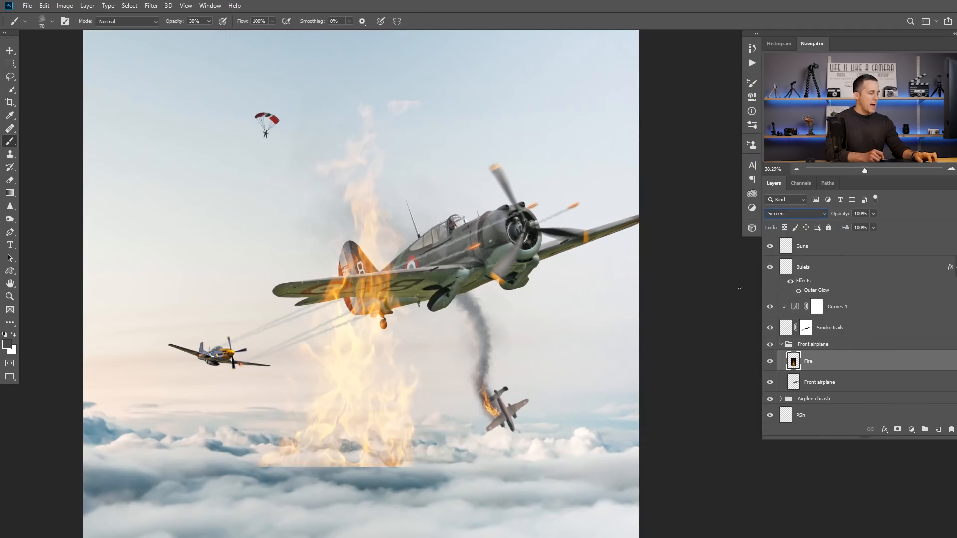
Step: Scale the pasted flames to about 38% and rotate them about -93° over the front airplane's fuselage
{"action": "key", "text": "ctrl+t"}
{"action": "left_click_drag", "start_coordinate": [472, 100], "coordinate": [406, 209]}
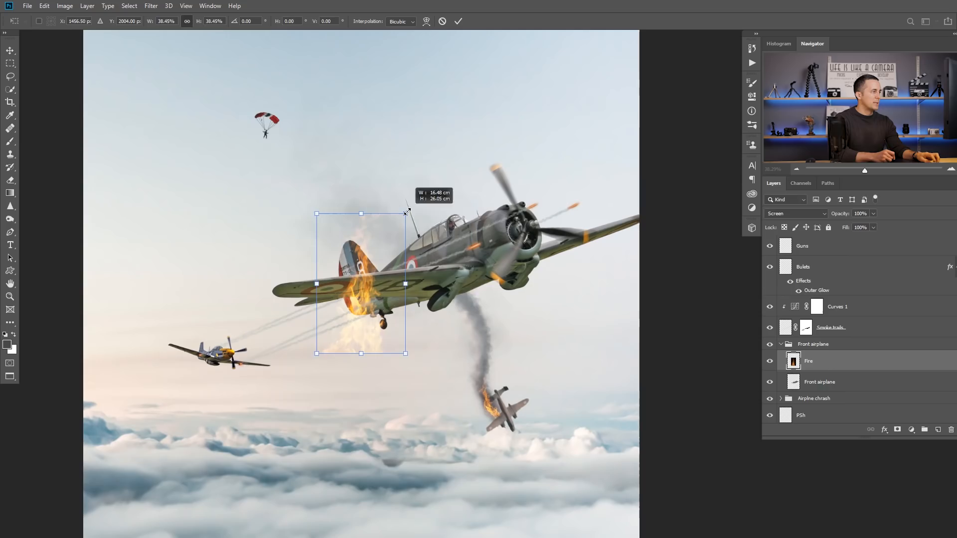
{"action": "key", "text": "ctrl+t"}
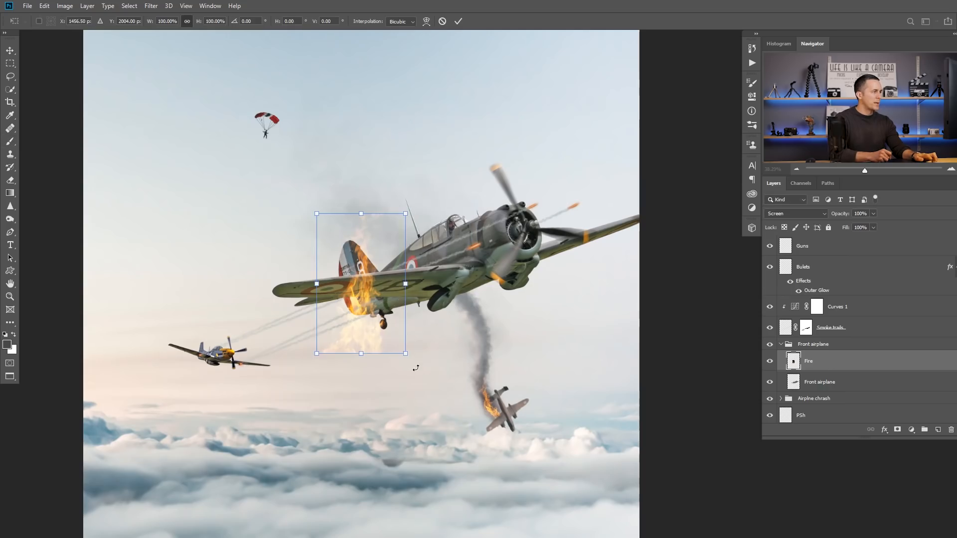
{"action": "left_click_drag", "start_coordinate": [416, 368], "coordinate": [445, 229]}
{"action": "left_click_drag", "start_coordinate": [407, 301], "coordinate": [442, 226]}
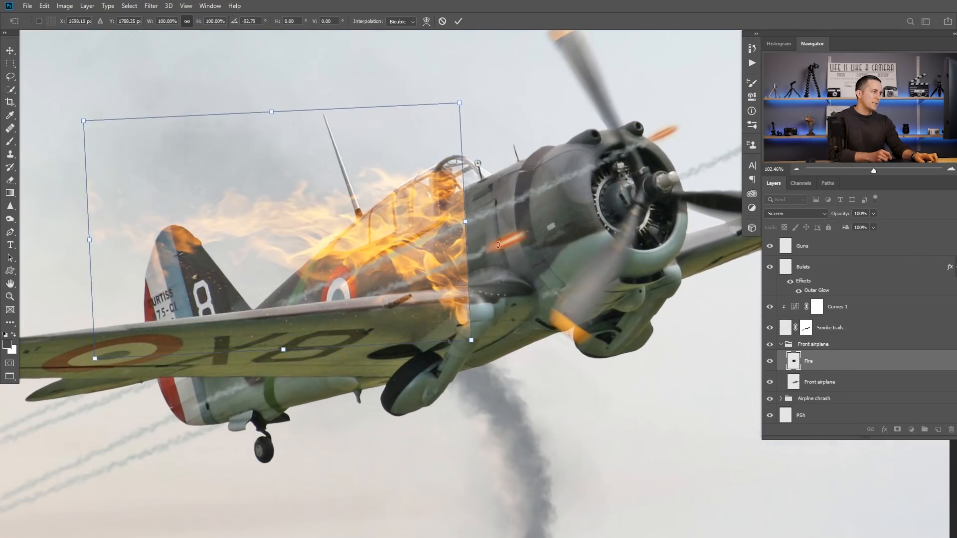
Step: Scale the rotated flames to about 62% and move them onto the fuselage just behind the engine cowling
{"action": "left_click_drag", "start_coordinate": [424, 245], "coordinate": [443, 241]}
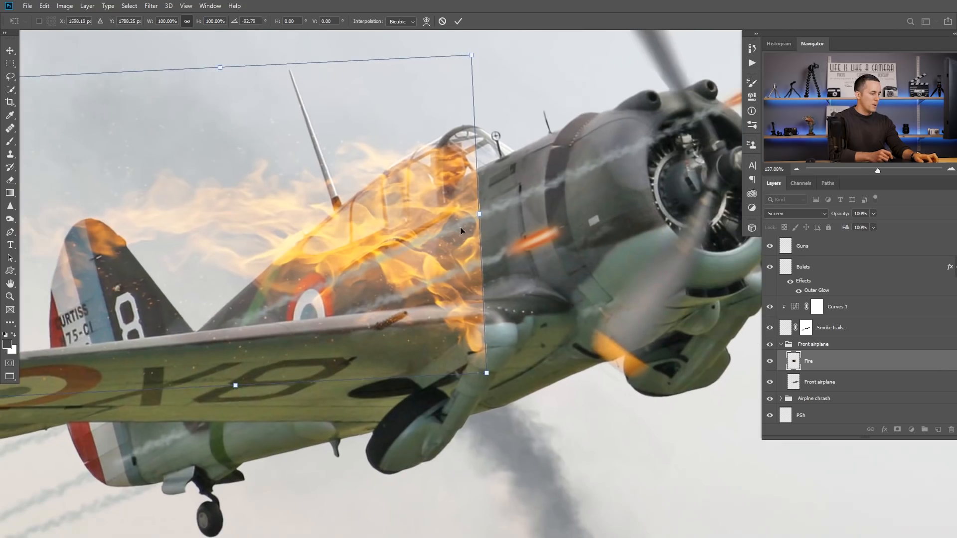
{"action": "left_click_drag", "start_coordinate": [471, 55], "coordinate": [403, 153]}
{"action": "left_click_drag", "start_coordinate": [379, 236], "coordinate": [512, 241]}
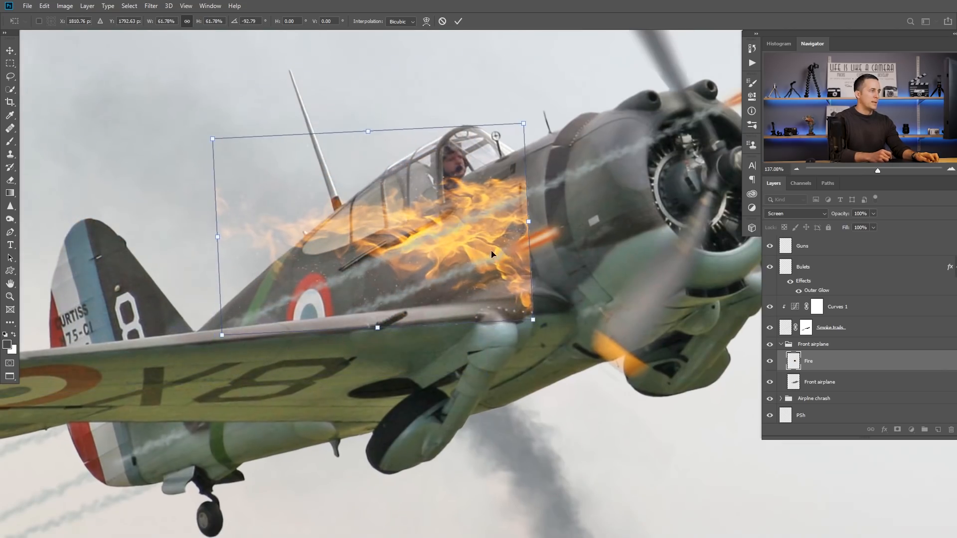
Step: Warp the front edge of the flames so it follows the curved seam of the engine cowling
{"action": "right_click", "coordinate": [493, 252]}
{"action": "left_click", "coordinate": [525, 313]}
{"action": "left_click_drag", "start_coordinate": [532, 319], "coordinate": [574, 310]}
{"action": "left_click_drag", "start_coordinate": [524, 123], "coordinate": [543, 122]}
{"action": "left_click_drag", "start_coordinate": [517, 220], "coordinate": [516, 219]}
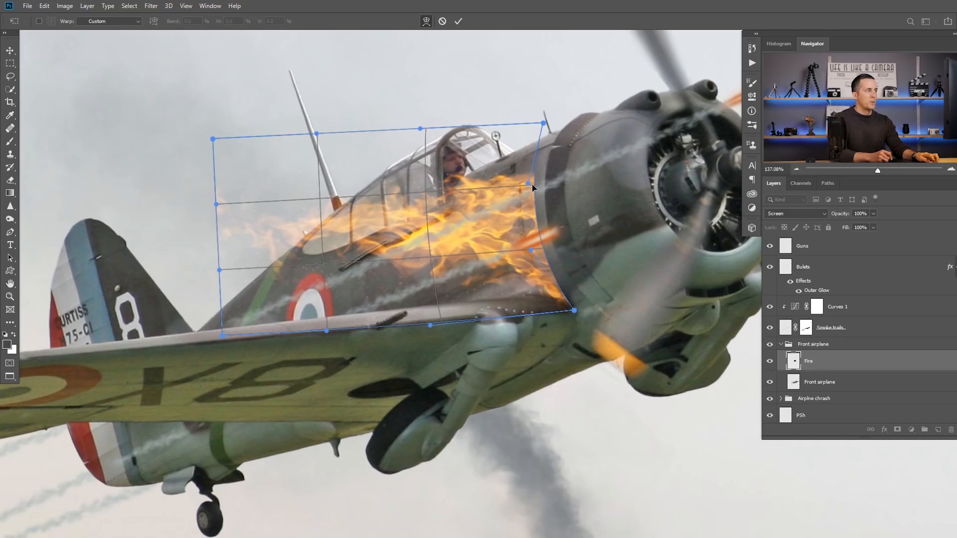
{"action": "left_click_drag", "start_coordinate": [529, 184], "coordinate": [525, 178]}
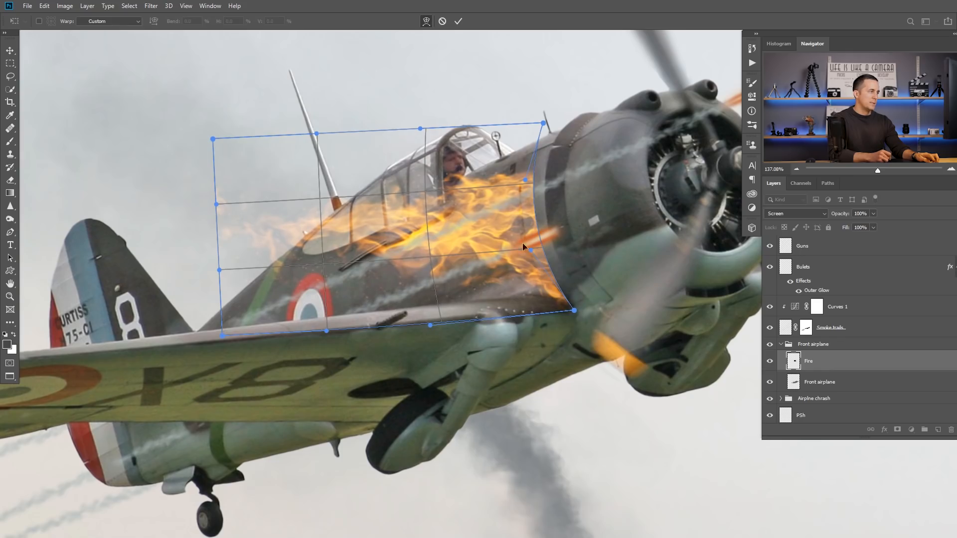
{"action": "left_click_drag", "start_coordinate": [528, 219], "coordinate": [533, 212]}
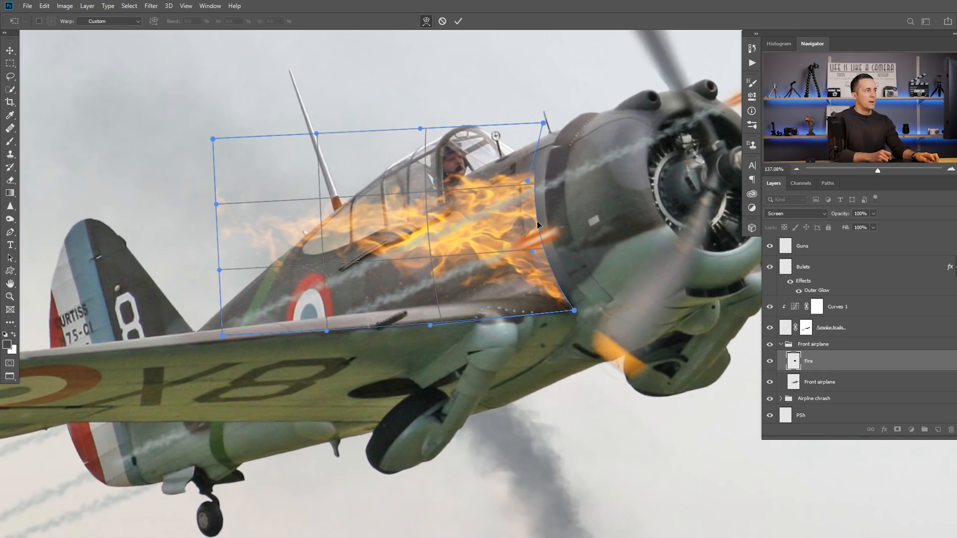
Step: Warp the rear part of the flames to taper along the fuselage toward the tail, and apply the warp
{"action": "scroll", "coordinate": [546, 339], "scroll_direction": "down", "scroll_amount": 10}
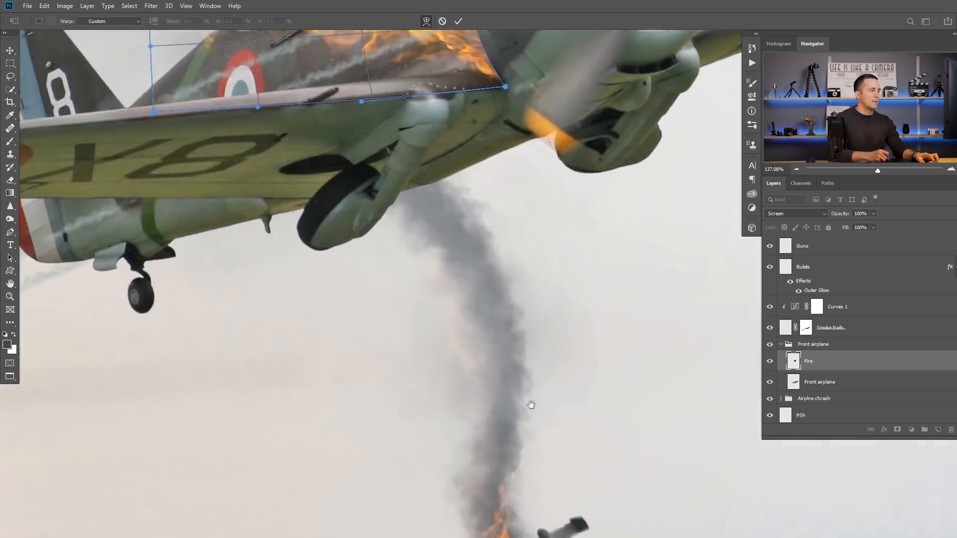
{"action": "scroll", "coordinate": [527, 319], "scroll_direction": "up", "scroll_amount": 10}
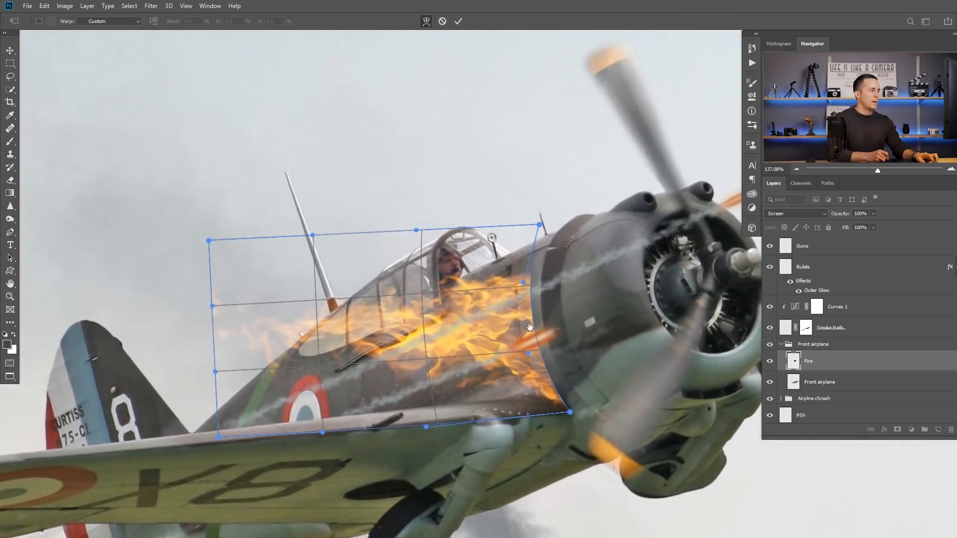
{"action": "scroll", "coordinate": [479, 322], "scroll_direction": "down", "scroll_amount": 3}
{"action": "left_click_drag", "start_coordinate": [361, 319], "coordinate": [344, 354]}
{"action": "mouse_move", "coordinate": [439, 330]}
{"action": "left_mouse_down"}
{"action": "mouse_move", "coordinate": [439, 340]}
{"action": "mouse_move", "coordinate": [442, 329]}
{"action": "mouse_move", "coordinate": [433, 331]}
{"action": "left_mouse_up"}
{"action": "left_click_drag", "start_coordinate": [355, 349], "coordinate": [328, 348]}
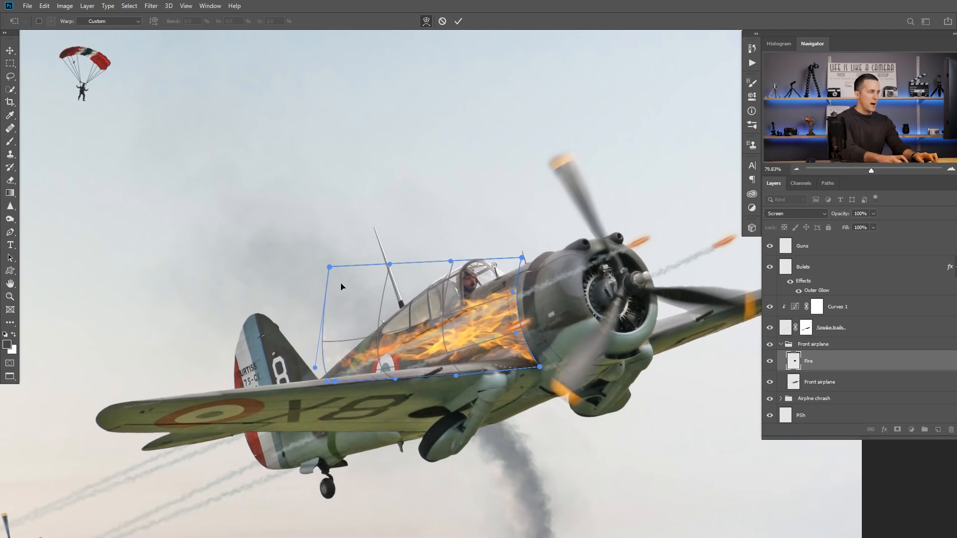
{"action": "key", "text": "Return"}
{"action": "key", "text": "b"}
Step: Flatten the fuselage flames to about 85% height and skew them vertically by about -2.5° along the fuselage
{"action": "key", "text": "ctrl+0"}
{"action": "mouse_move", "coordinate": [465, 323]}
{"action": "left_mouse_down"}
{"action": "mouse_move", "coordinate": [518, 324]}
{"action": "mouse_move", "coordinate": [452, 325]}
{"action": "mouse_move", "coordinate": [468, 325]}
{"action": "left_mouse_up"}
{"action": "key", "text": "ctrl+t"}
{"action": "left_click_drag", "start_coordinate": [401, 241], "coordinate": [403, 253]}
{"action": "left_click_drag", "start_coordinate": [496, 353], "coordinate": [496, 343]}
{"action": "left_click_drag", "start_coordinate": [480, 289], "coordinate": [475, 282]}
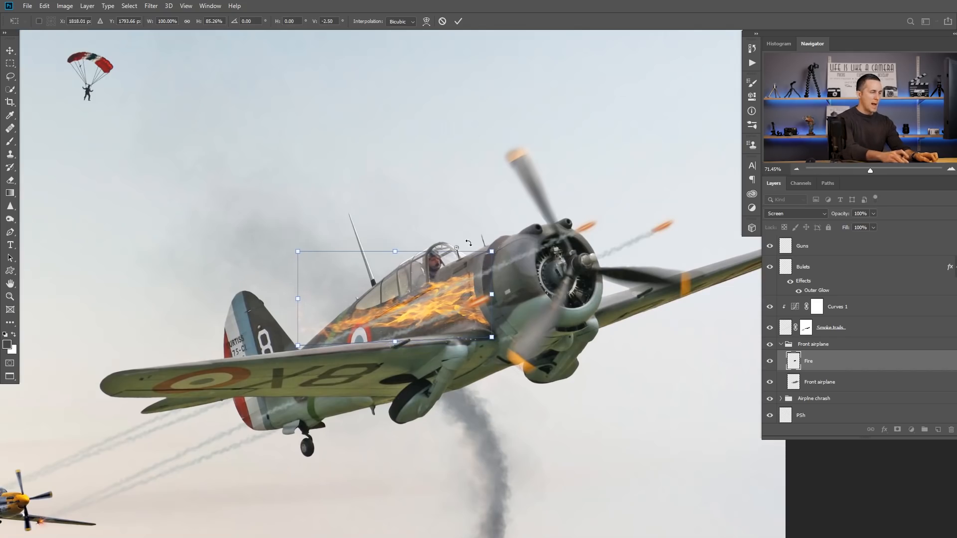
{"action": "key", "text": "Return"}
{"action": "key", "text": "b"}
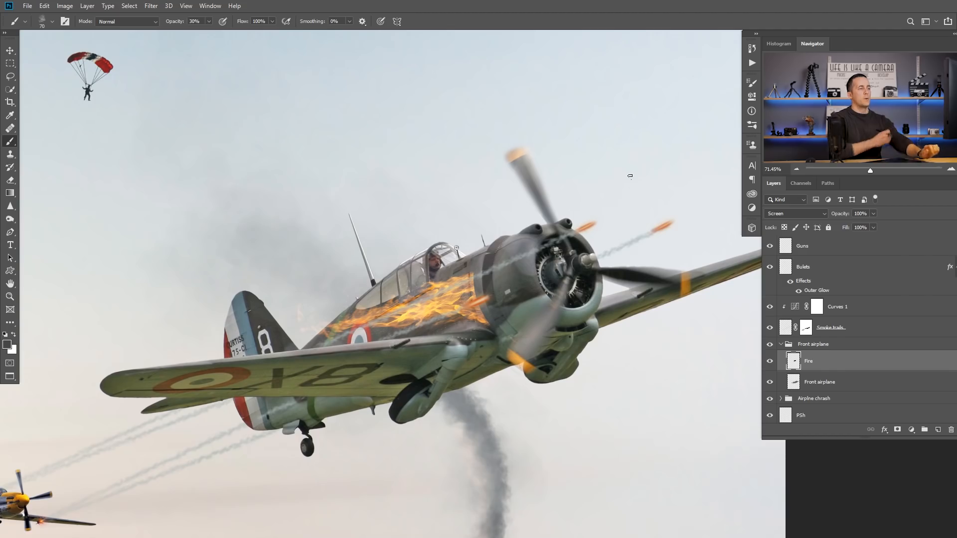
Step: Add a layer mask to the front airplane's Fire layer and reduce the brush size to 25 px
{"action": "left_click", "coordinate": [894, 429]}
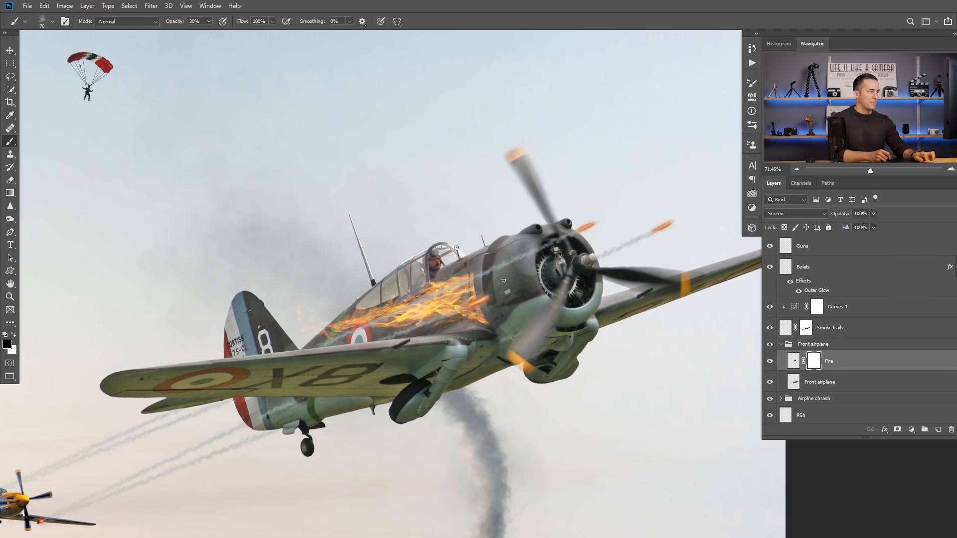
{"action": "scroll", "coordinate": [504, 280], "scroll_direction": "up", "scroll_amount": 4}
{"action": "key", "text": "bracketleft"}
{"action": "key", "text": "bracketleft"}
{"action": "key", "text": "bracketleft"}
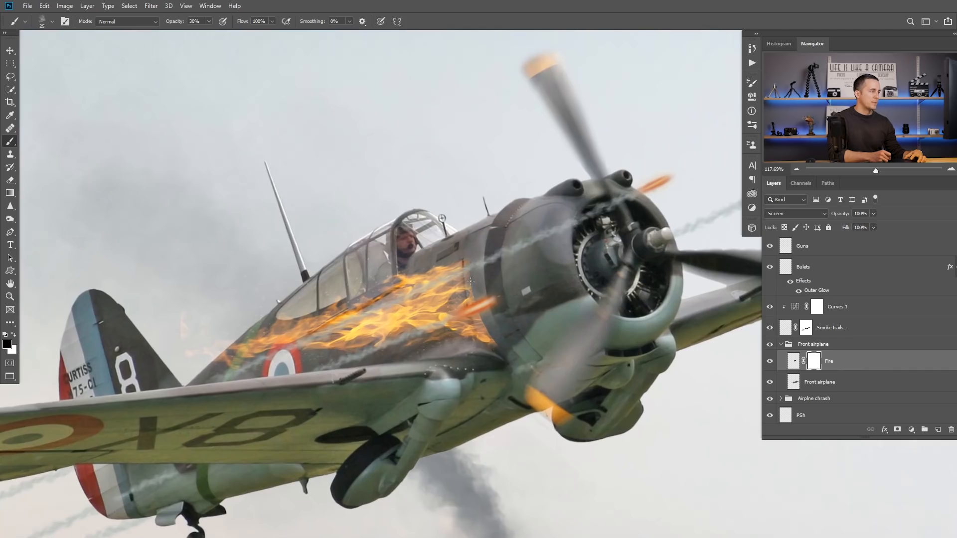
{"action": "scroll", "coordinate": [470, 281], "scroll_direction": "up", "scroll_amount": 3}
{"action": "key", "text": "ctrl+0"}
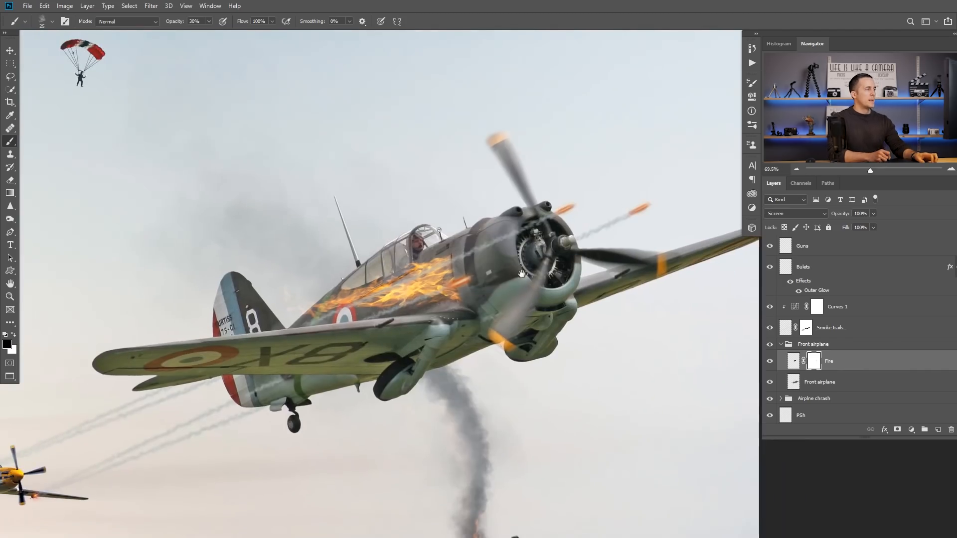
Step: Add a new layer named "Smoke" between the Fire and Front airplane layers
{"action": "left_click", "coordinate": [817, 384]}
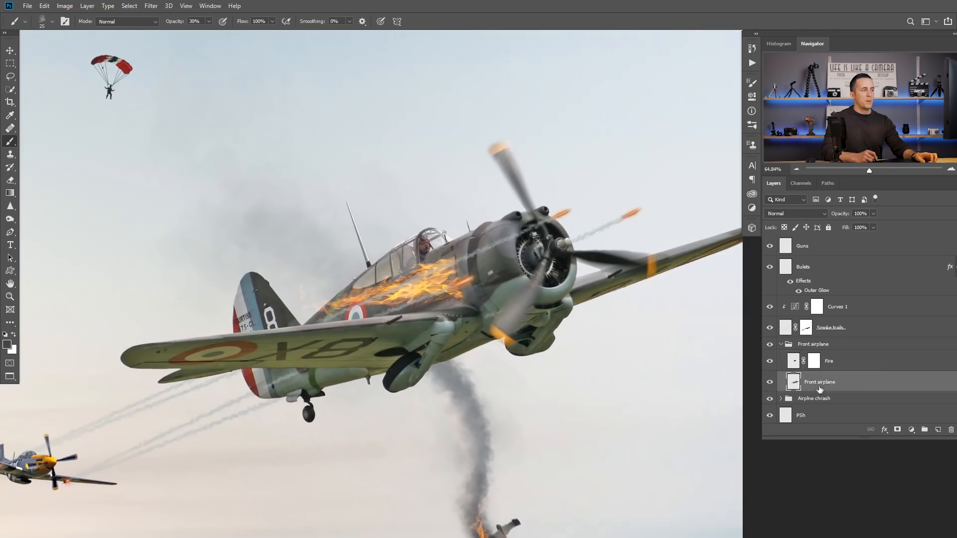
{"action": "left_click", "coordinate": [937, 430]}
{"action": "double_click", "coordinate": [812, 382]}
{"action": "type", "text": "Smoke"}
{"action": "key", "text": "Return"}
Step: Paint dark gray smoke from the fuselage flames back toward the tail, using a 125 px brush at 30% opacity
{"action": "left_click_drag", "start_coordinate": [421, 338], "coordinate": [404, 195]}
{"action": "left_click_drag", "start_coordinate": [451, 342], "coordinate": [453, 438]}
{"action": "mouse_move", "coordinate": [418, 225]}
{"action": "left_mouse_down"}
{"action": "mouse_move", "coordinate": [443, 257]}
{"action": "mouse_move", "coordinate": [420, 105]}
{"action": "mouse_move", "coordinate": [463, 306]}
{"action": "left_mouse_up"}
{"action": "right_click", "coordinate": [433, 291]}
{"action": "key", "text": "Escape"}
{"action": "key", "text": "bracketright"}
{"action": "key", "text": "bracketright"}
{"action": "key", "text": "bracketright"}
{"action": "key", "text": "bracketright"}
{"action": "key", "text": "bracketright"}
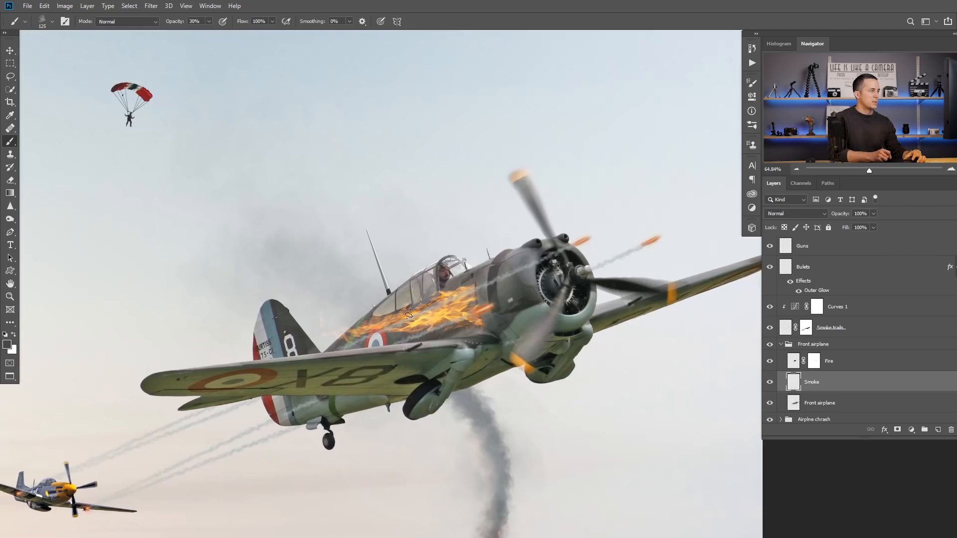
{"action": "left_click_drag", "start_coordinate": [442, 321], "coordinate": [342, 333]}
{"action": "left_click_drag", "start_coordinate": [416, 335], "coordinate": [321, 336]}
{"action": "left_click_drag", "start_coordinate": [386, 339], "coordinate": [267, 352]}
Step: Extend the smoke over and behind the tail with a 500 px brush at 30% opacity
{"action": "key", "text": "bracketright"}
{"action": "key", "text": "bracketright"}
{"action": "key", "text": "bracketright"}
{"action": "key", "text": "bracketright"}
{"action": "key", "text": "bracketright"}
{"action": "key", "text": "bracketright"}
{"action": "key", "text": "bracketright"}
{"action": "left_click_drag", "start_coordinate": [399, 322], "coordinate": [219, 327]}
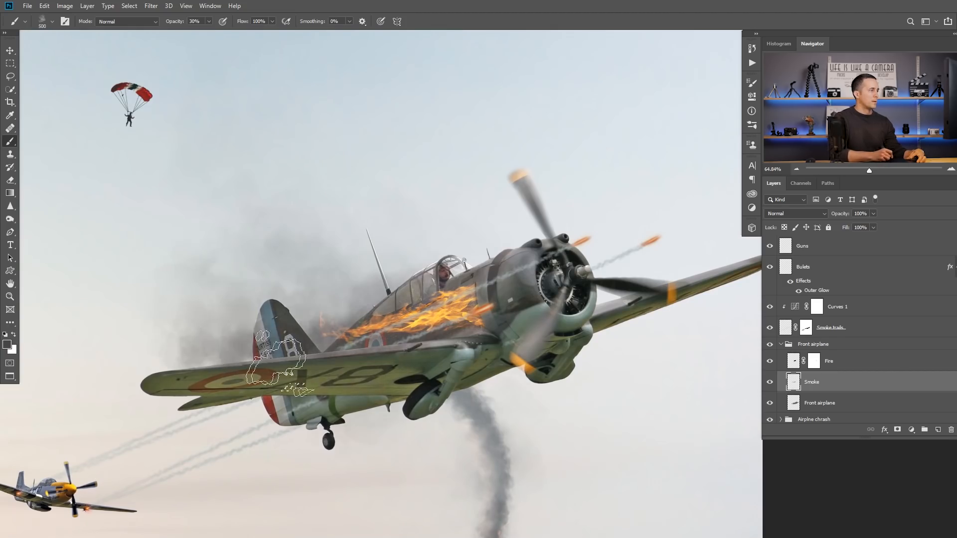
Step: Deepen the dark smoke around the tail and along the burning fuselage with a 175 px brush at 30% opacity
{"action": "left_click_drag", "start_coordinate": [299, 349], "coordinate": [191, 351]}
{"action": "key", "text": "bracketleft"}
{"action": "key", "text": "bracketleft"}
{"action": "key", "text": "bracketleft"}
{"action": "key", "text": "bracketleft"}
{"action": "key", "text": "bracketleft"}
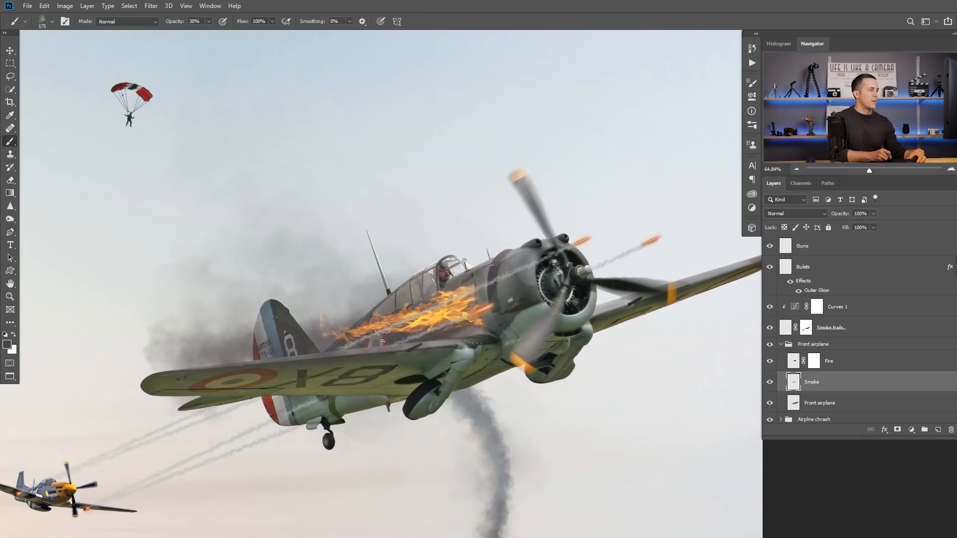
{"action": "left_click_drag", "start_coordinate": [381, 328], "coordinate": [181, 348]}
{"action": "left_click_drag", "start_coordinate": [397, 326], "coordinate": [462, 306]}
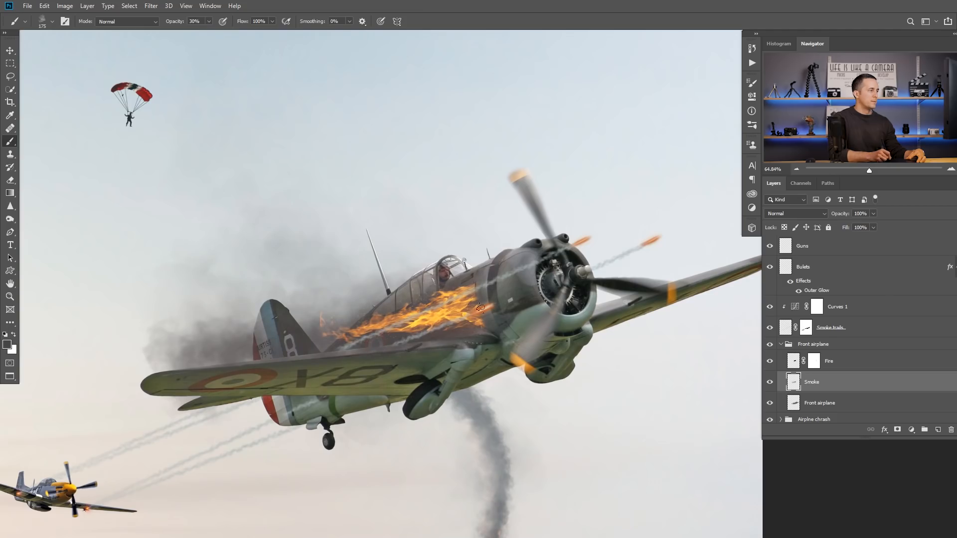
Step: Choose a lighter gray and paint soft smoke around the tail with a 125 px brush at 20% opacity
{"action": "left_click", "coordinate": [172, 238], "text": "alt"}
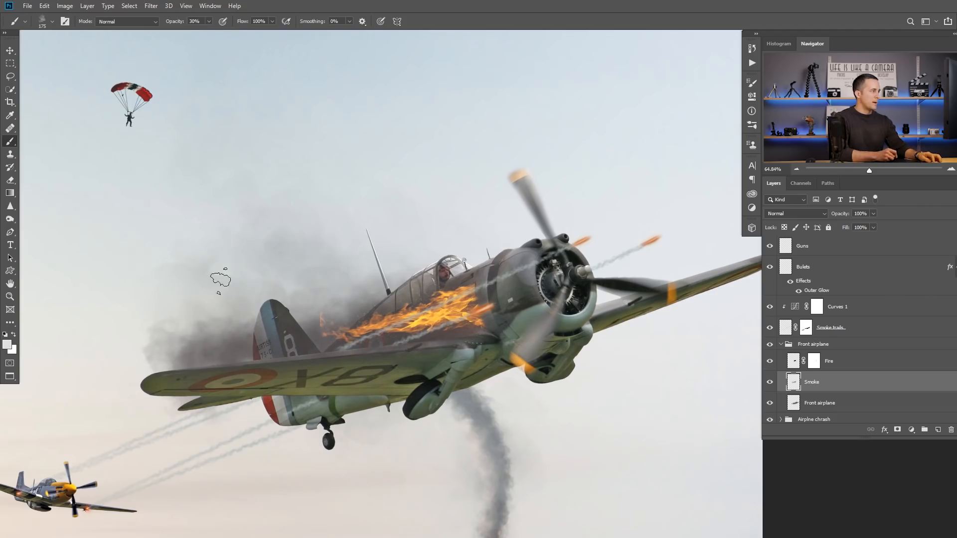
{"action": "left_click", "coordinate": [8, 345]}
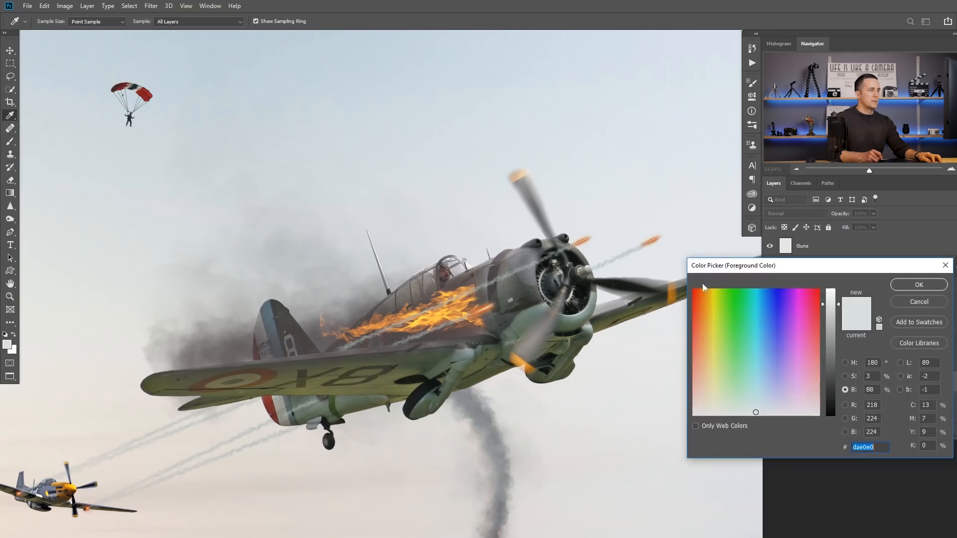
{"action": "left_click", "coordinate": [919, 285]}
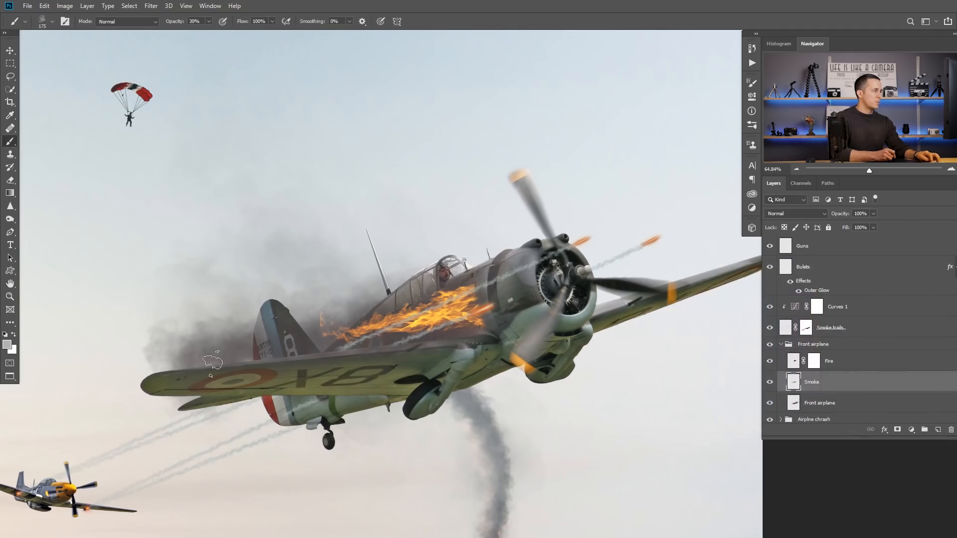
{"action": "key", "text": "2"}
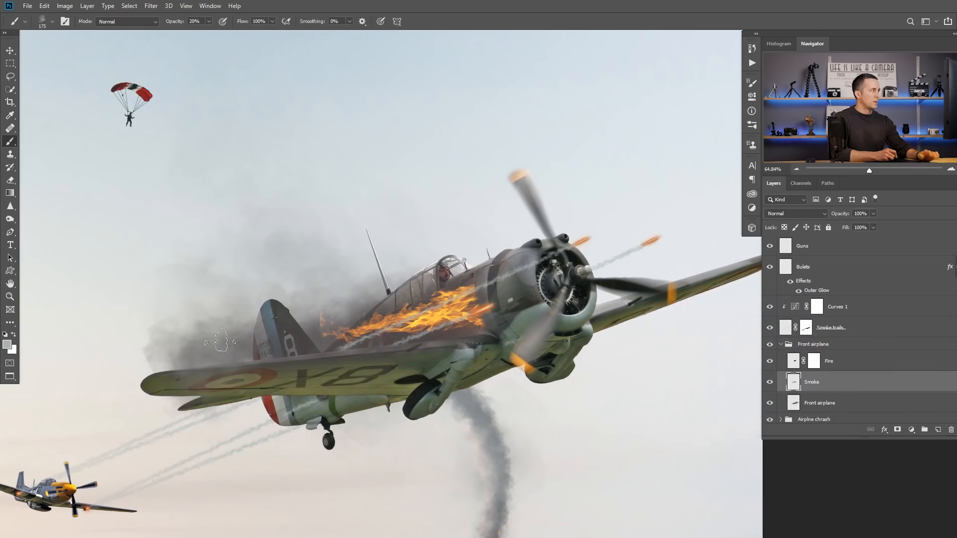
{"action": "key", "text": "["}
{"action": "mouse_move", "coordinate": [274, 344]}
{"action": "left_mouse_down"}
{"action": "mouse_move", "coordinate": [207, 340]}
{"action": "mouse_move", "coordinate": [228, 305]}
{"action": "left_mouse_up"}
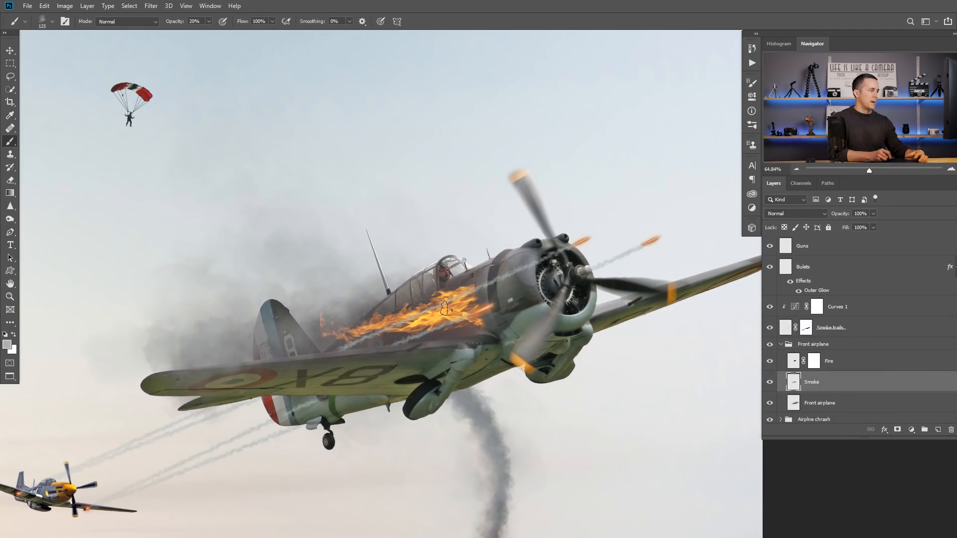
Step: Switch to a dark gray and paint more smoke around the fuselage flames with the 125 px brush at 20% opacity
{"action": "left_click", "coordinate": [7, 345]}
{"action": "left_click_drag", "start_coordinate": [831, 364], "coordinate": [833, 391]}
{"action": "left_click", "coordinate": [919, 284]}
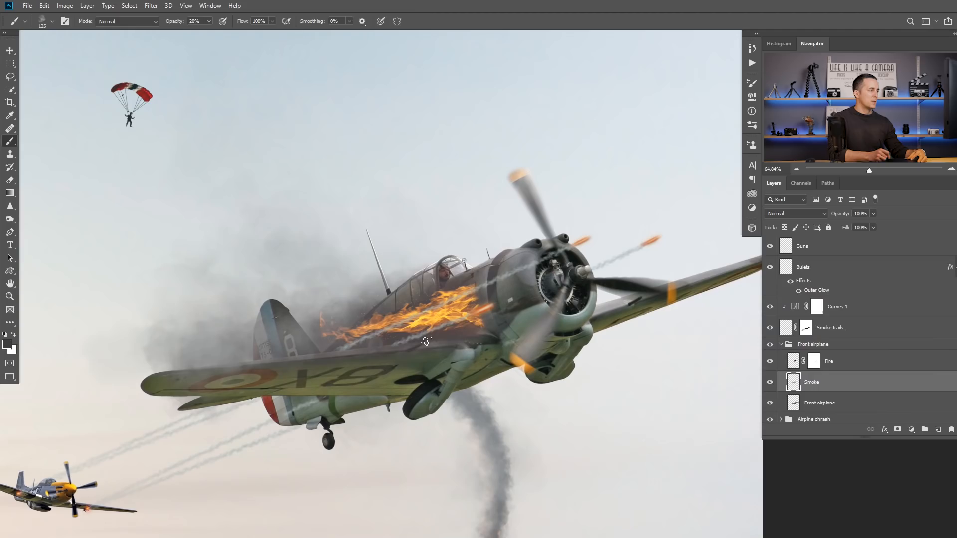
{"action": "mouse_move", "coordinate": [419, 321]}
{"action": "left_mouse_down"}
{"action": "mouse_move", "coordinate": [359, 342]}
{"action": "mouse_move", "coordinate": [454, 322]}
{"action": "mouse_move", "coordinate": [433, 322]}
{"action": "left_mouse_up"}
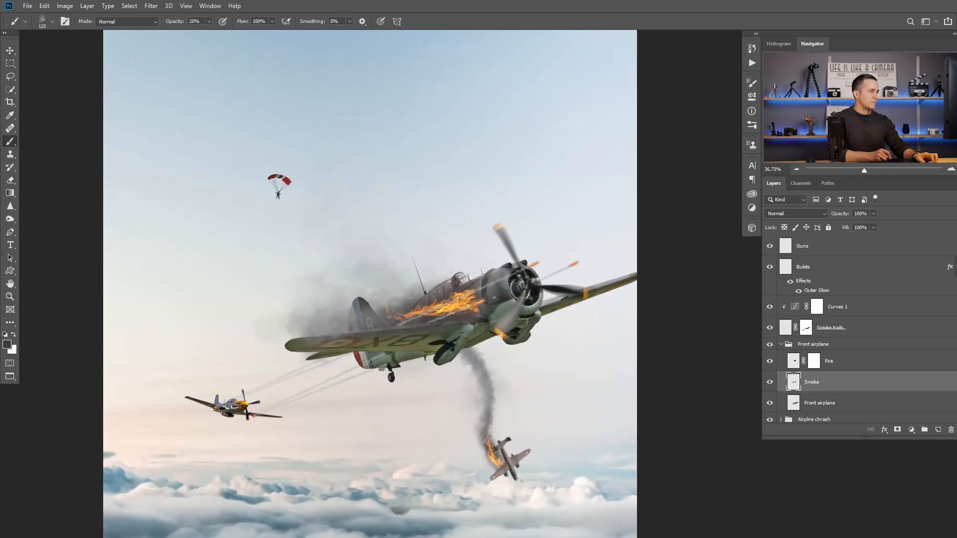
{"action": "left_click_drag", "start_coordinate": [445, 306], "coordinate": [478, 310]}
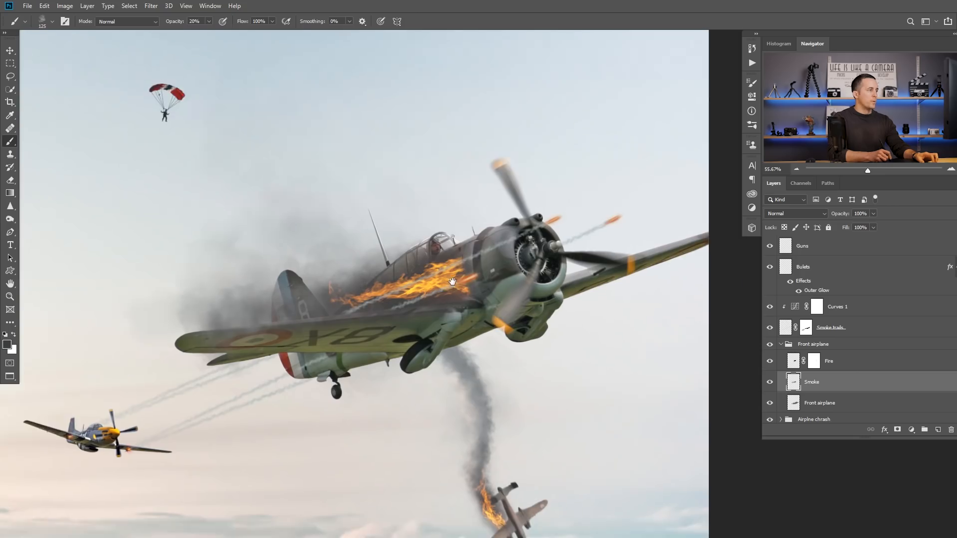
{"action": "key", "text": "ctrl+minus"}
{"action": "key", "text": "ctrl+minus"}
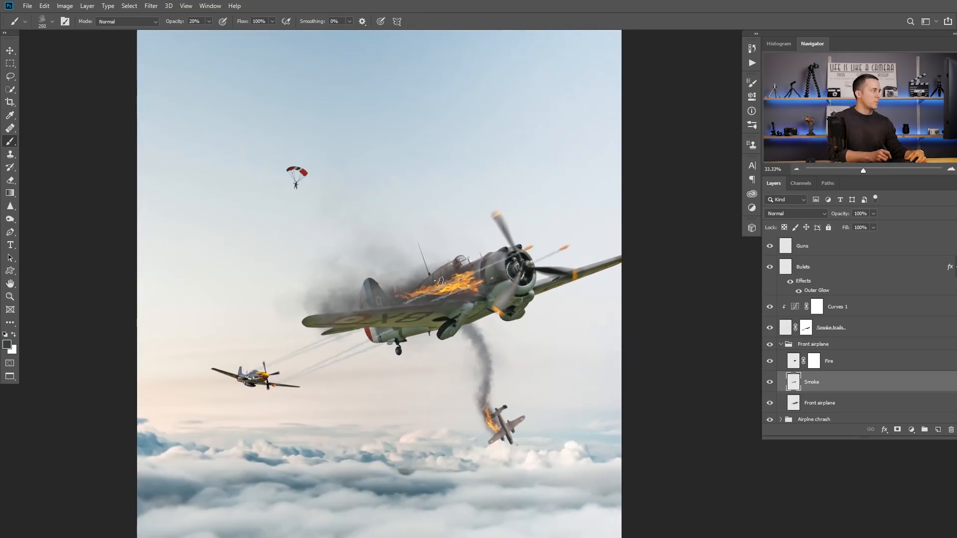
Step: Try adding broader smoke behind the tail with an enlarged brush at 20% opacity
{"action": "key", "text": "bracketright"}
{"action": "key", "text": "bracketright"}
{"action": "key", "text": "bracketright"}
{"action": "key", "text": "bracketright"}
{"action": "key", "text": "bracketright"}
{"action": "key", "text": "bracketright"}
{"action": "key", "text": "bracketright"}
{"action": "key", "text": "bracketright"}
{"action": "key", "text": "bracketright"}
{"action": "key", "text": "bracketright"}
{"action": "key", "text": "bracketleft"}
{"action": "key", "text": "bracketleft"}
{"action": "key", "text": "bracketleft"}
{"action": "key", "text": "bracketleft"}
{"action": "key", "text": "bracketleft"}
{"action": "key", "text": "bracketleft"}
{"action": "mouse_move", "coordinate": [373, 277]}
{"action": "left_mouse_down"}
{"action": "mouse_move", "coordinate": [305, 271]}
{"action": "mouse_move", "coordinate": [310, 319]}
{"action": "left_mouse_up"}
{"action": "key", "text": "ctrl+z"}
{"action": "key", "text": "ctrl+z"}
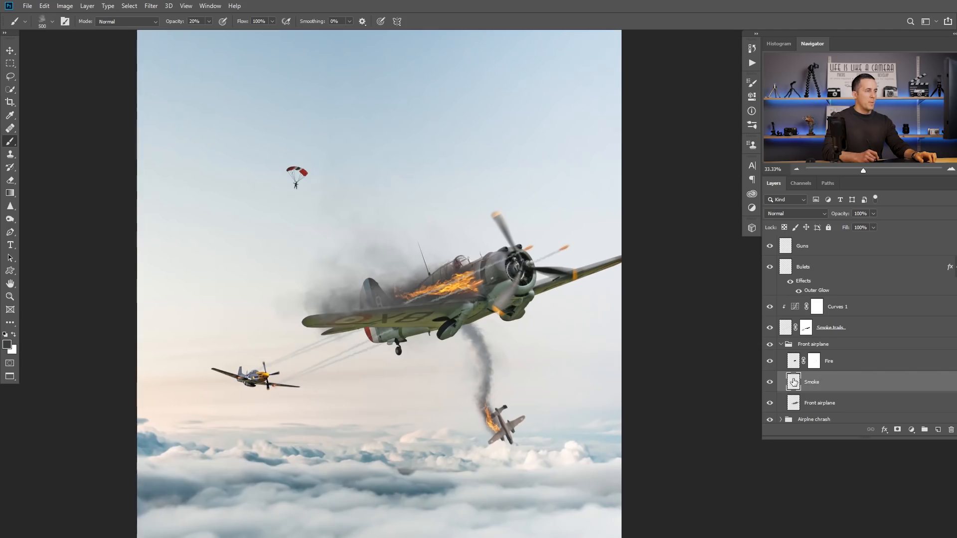
Step: Try to warp the front airplane's smoke so it bends in toward the tail and wing
{"action": "key", "text": "ctrl+t"}
{"action": "scroll", "coordinate": [344, 292], "scroll_direction": "up", "scroll_amount": 4}
{"action": "right_click", "coordinate": [284, 272]}
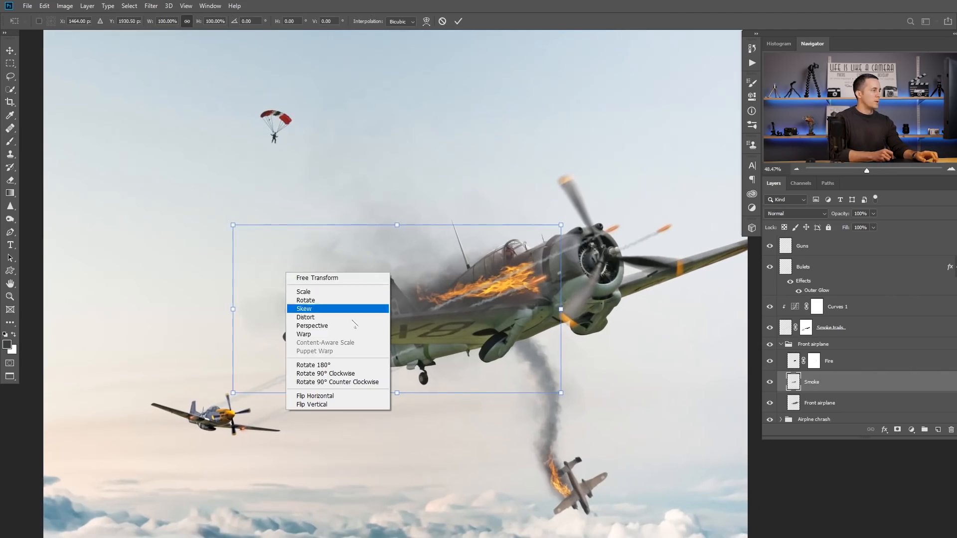
{"action": "left_click", "coordinate": [332, 334]}
{"action": "left_click_drag", "start_coordinate": [309, 270], "coordinate": [325, 285]}
{"action": "left_click_drag", "start_coordinate": [365, 343], "coordinate": [364, 331]}
{"action": "left_click_drag", "start_coordinate": [308, 321], "coordinate": [342, 316]}
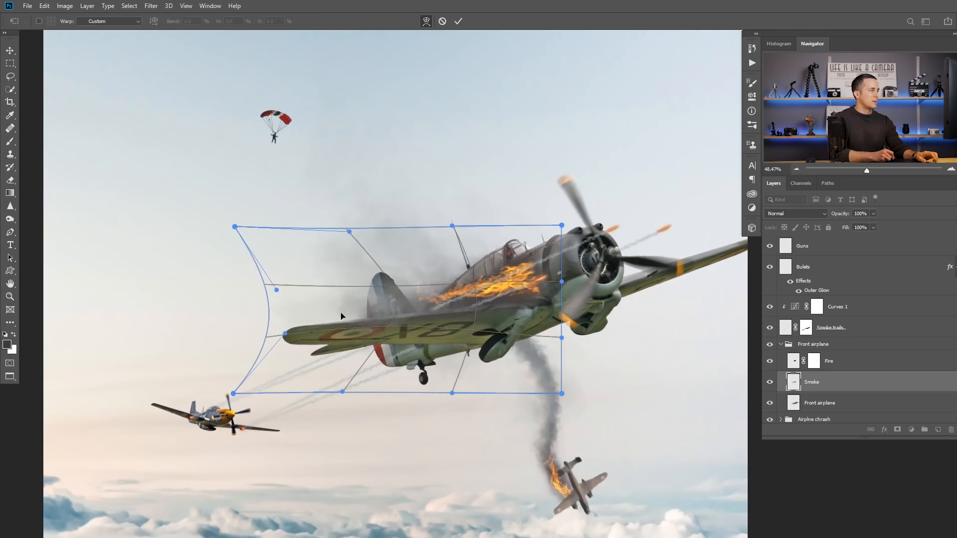
{"action": "mouse_move", "coordinate": [418, 262]}
{"action": "left_mouse_down"}
{"action": "mouse_move", "coordinate": [460, 309]}
{"action": "mouse_move", "coordinate": [490, 294]}
{"action": "mouse_move", "coordinate": [384, 305]}
{"action": "left_mouse_up"}
{"action": "key", "text": "Return"}
{"action": "mouse_move", "coordinate": [486, 317]}
{"action": "left_mouse_down"}
{"action": "mouse_move", "coordinate": [535, 319]}
{"action": "mouse_move", "coordinate": [477, 324]}
{"action": "mouse_move", "coordinate": [503, 311]}
{"action": "mouse_move", "coordinate": [472, 303]}
{"action": "mouse_move", "coordinate": [491, 281]}
{"action": "mouse_move", "coordinate": [464, 288]}
{"action": "left_mouse_up"}
{"action": "key", "text": "ctrl+z"}
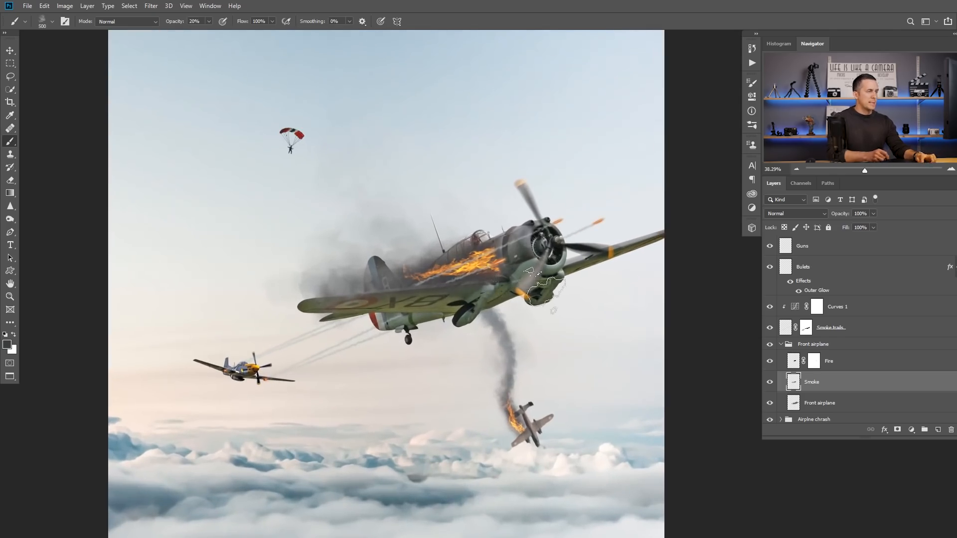
Step: Add a new layer named "Debris" above the front airplane's Fire layer
{"action": "left_click", "coordinate": [801, 362]}
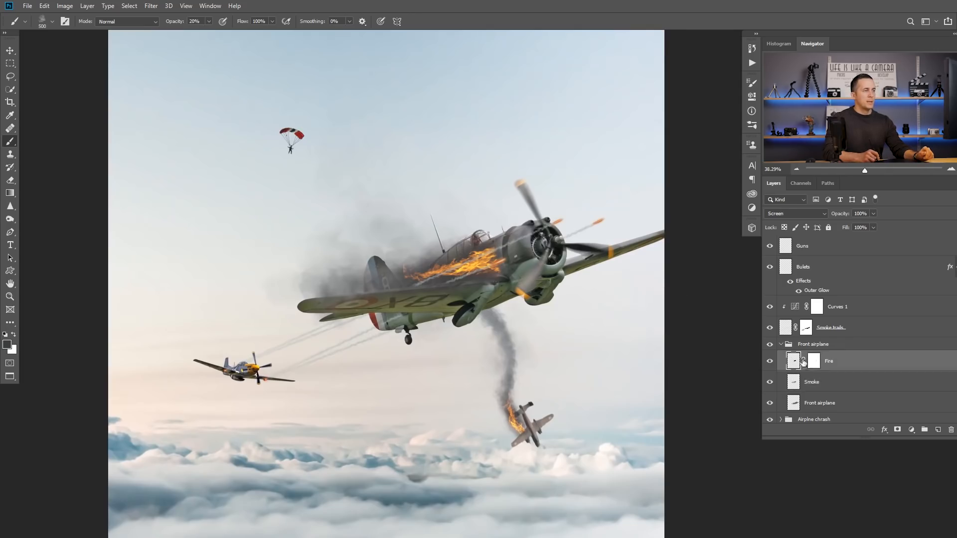
{"action": "left_click", "coordinate": [938, 429]}
{"action": "double_click", "coordinate": [813, 360]}
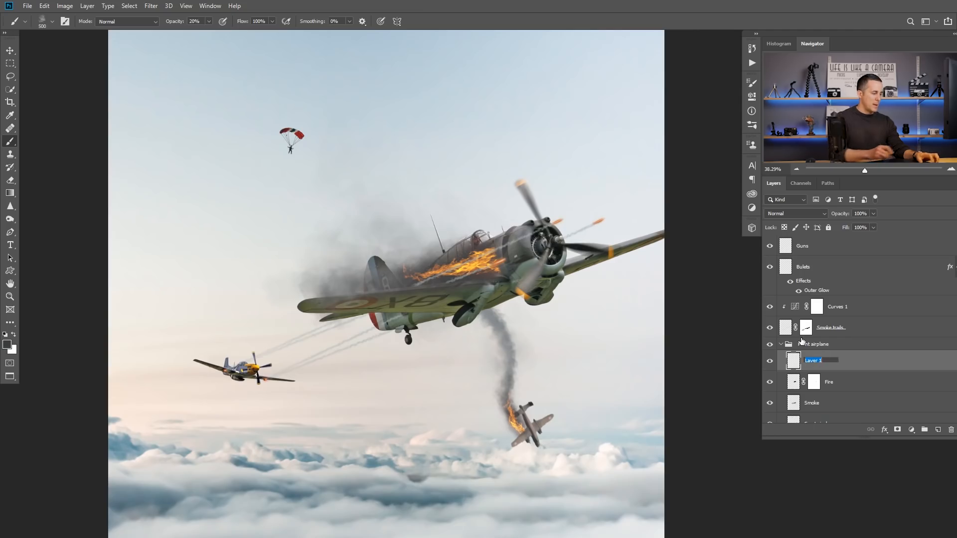
{"action": "type", "text": "Debris"}
{"action": "key", "text": "Return"}
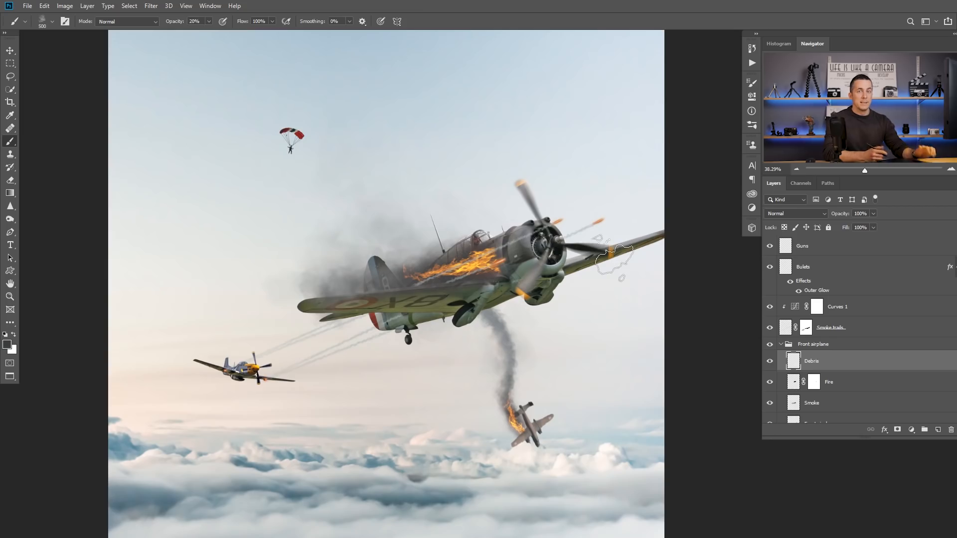
Step: Choose the Debris 01 brush from the Debris NS set
{"action": "scroll", "coordinate": [545, 363], "scroll_direction": "down", "scroll_amount": 3}
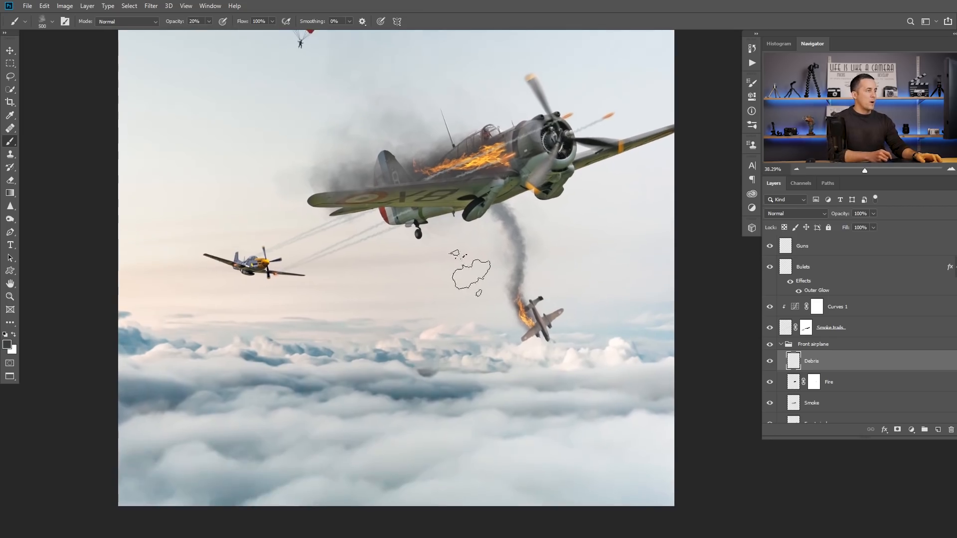
{"action": "right_click", "coordinate": [471, 273]}
{"action": "mouse_move", "coordinate": [682, 418]}
{"action": "left_mouse_down"}
{"action": "mouse_move", "coordinate": [679, 433]}
{"action": "mouse_move", "coordinate": [582, 435]}
{"action": "left_mouse_up"}
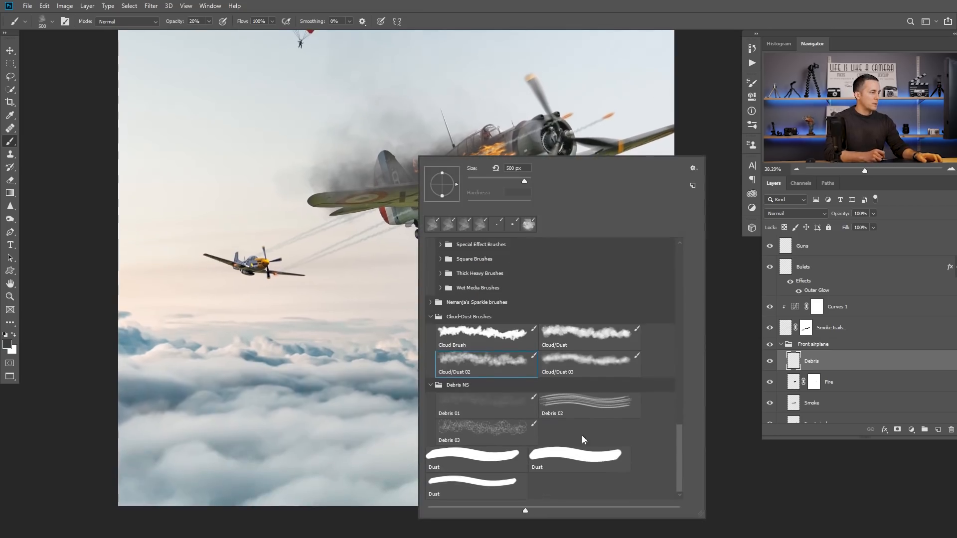
{"action": "left_click", "coordinate": [482, 406]}
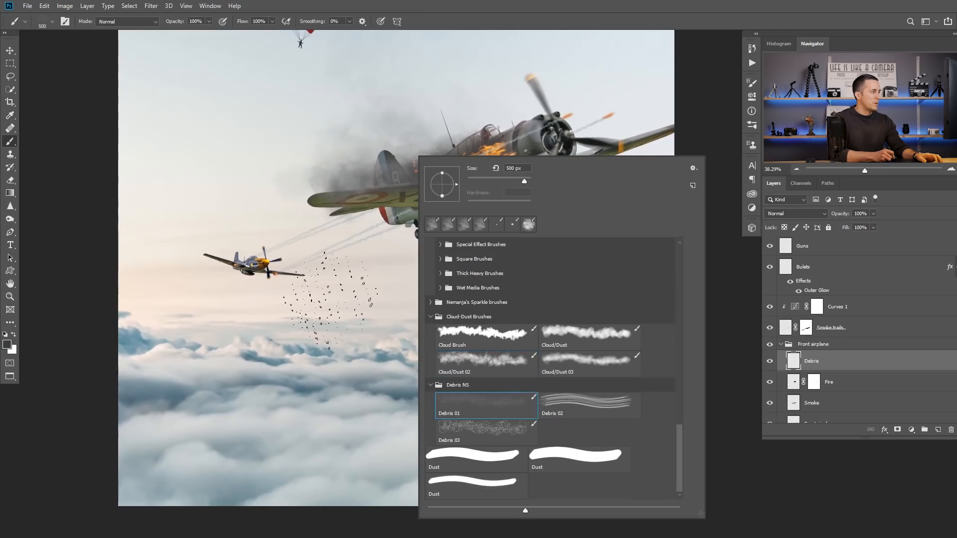
Step: Try scattering debris around the front airplane with the Debris 01 brush at 500 to 700 px
{"action": "left_click_drag", "start_coordinate": [330, 301], "coordinate": [460, 340]}
{"action": "key", "text": "ctrl+z"}
{"action": "left_click_drag", "start_coordinate": [444, 264], "coordinate": [372, 261]}
{"action": "key", "text": "ctrl+z"}
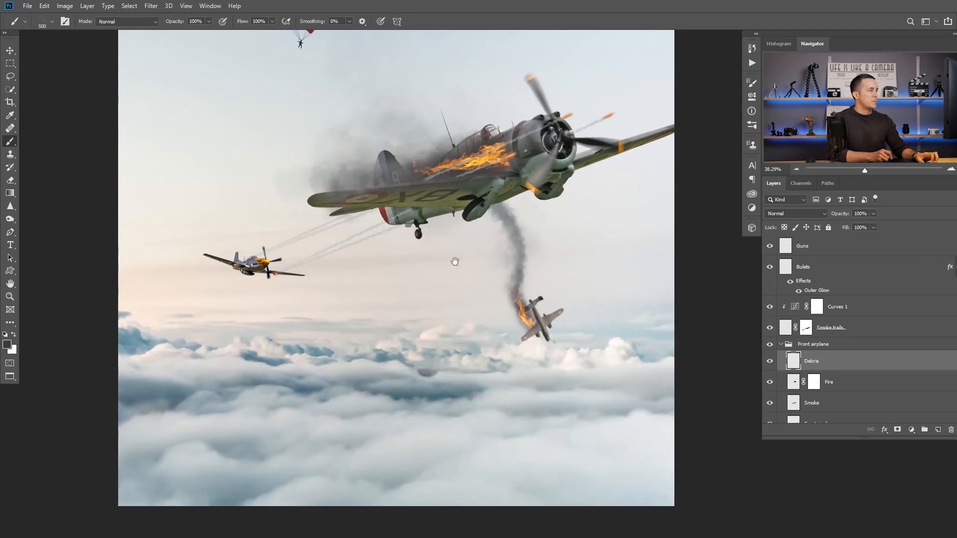
{"action": "left_click_drag", "start_coordinate": [454, 261], "coordinate": [399, 358]}
{"action": "left_click", "coordinate": [350, 351]}
{"action": "key", "text": "ctrl+z"}
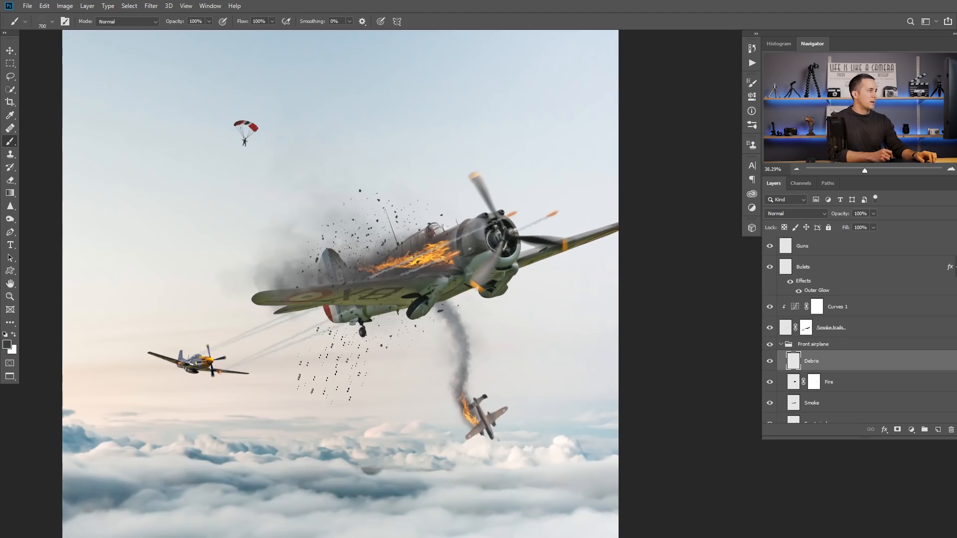
{"action": "left_click_drag", "start_coordinate": [386, 264], "coordinate": [344, 319]}
{"action": "left_click", "coordinate": [346, 306]}
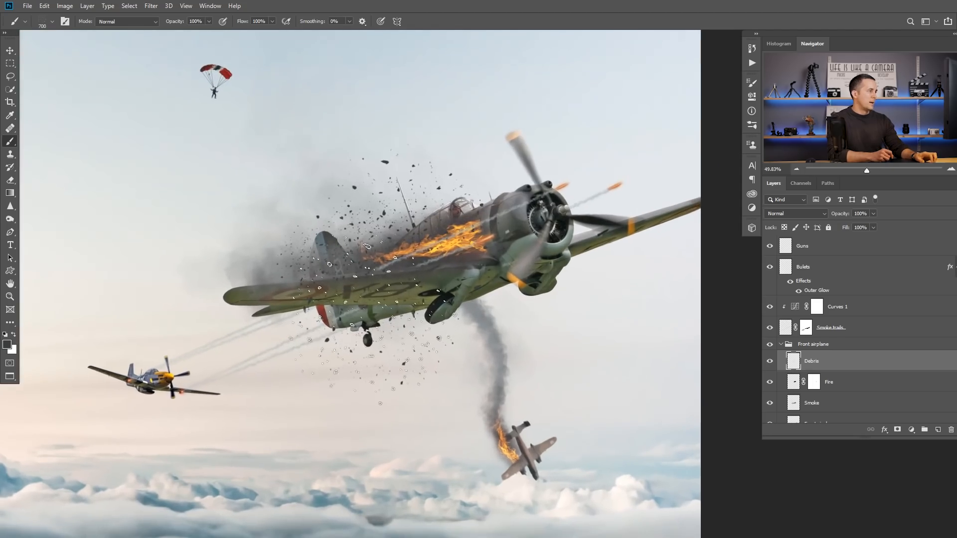
{"action": "key", "text": "bracketleft"}
{"action": "key", "text": "ctrl+z"}
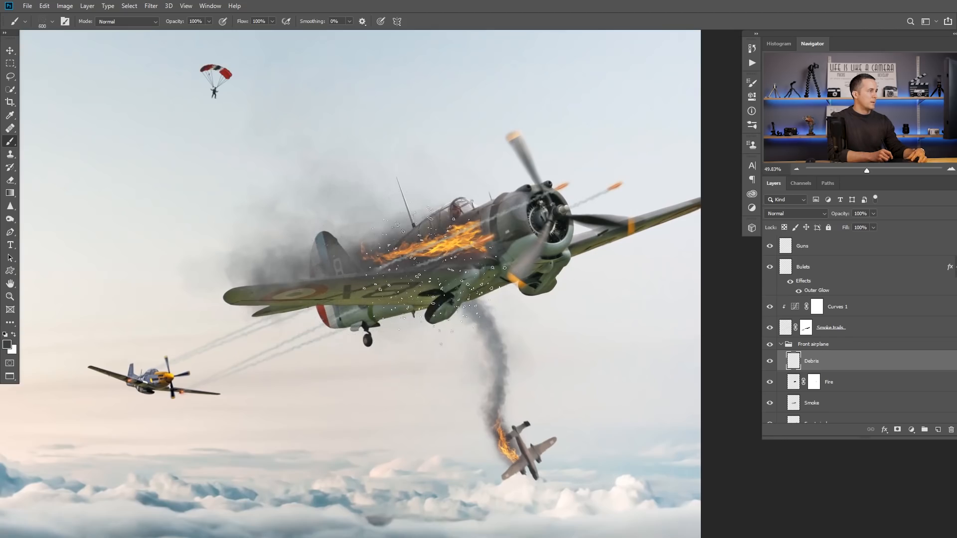
{"action": "left_click_drag", "start_coordinate": [443, 257], "coordinate": [269, 276]}
{"action": "key", "text": "ctrl+z"}
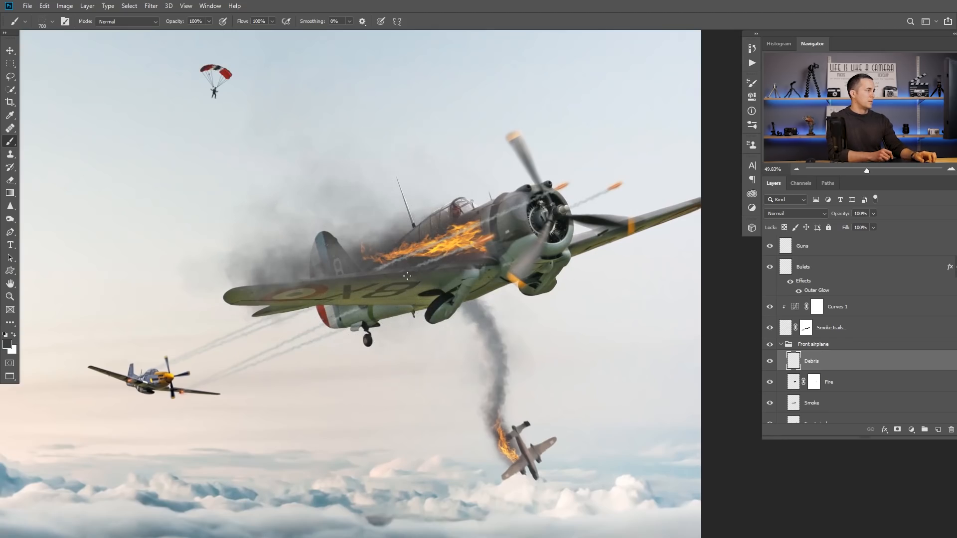
Step: Stamp debris around the burning fuselage and tail with the Debris 01 brush at a smaller size
{"action": "key", "text": "bracketleft"}
{"action": "left_click_drag", "start_coordinate": [414, 271], "coordinate": [281, 294]}
{"action": "key", "text": "ctrl+z"}
{"action": "key", "text": "period"}
{"action": "left_click", "coordinate": [406, 259]}
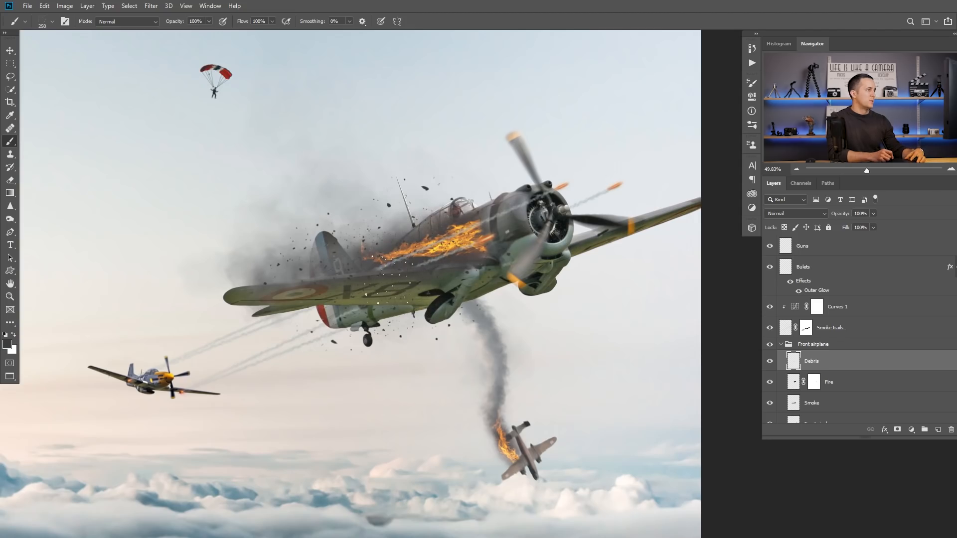
Step: Add a layer mask to the Debris layer and choose the Soft Round brush
{"action": "left_click", "coordinate": [897, 430]}
{"action": "right_click", "coordinate": [474, 158]}
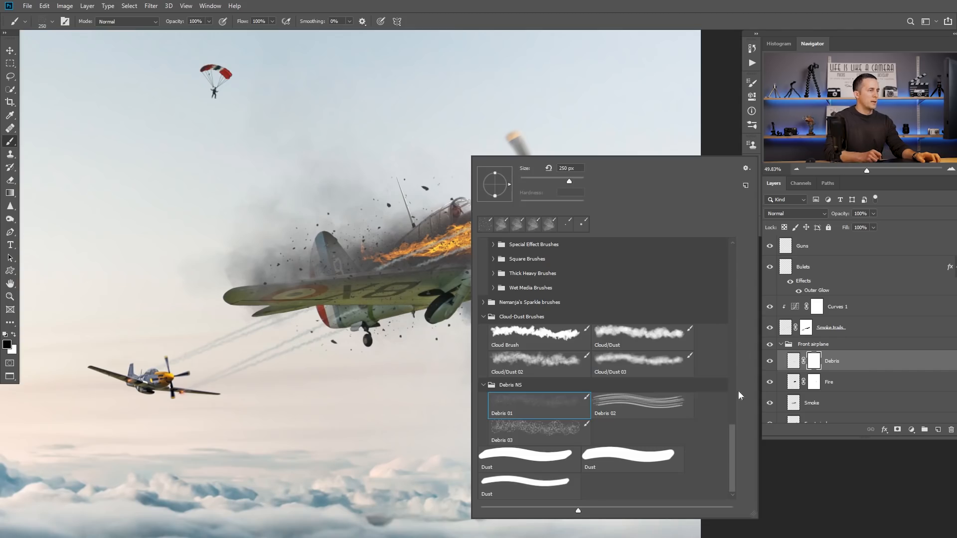
{"action": "left_click_drag", "start_coordinate": [731, 429], "coordinate": [734, 251]}
{"action": "left_click", "coordinate": [532, 263]}
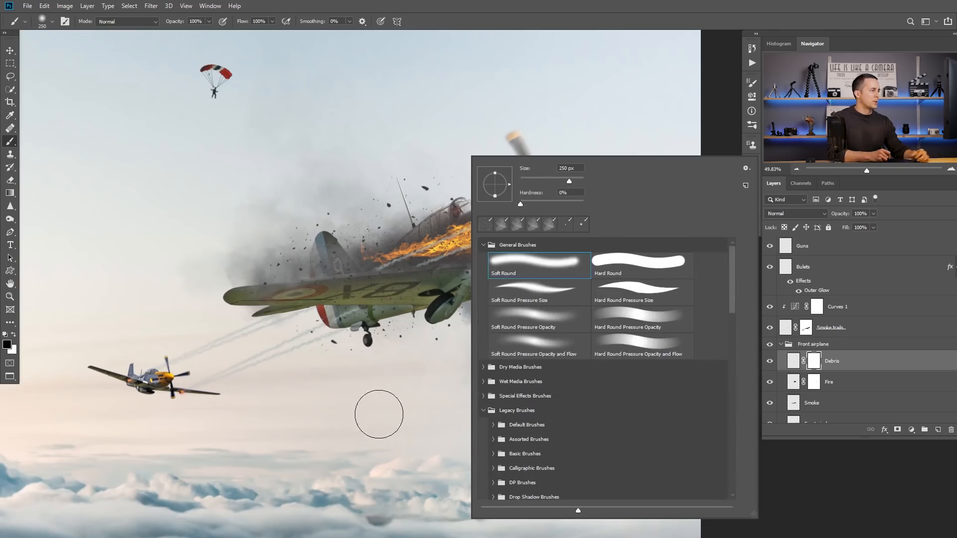
{"action": "left_click", "coordinate": [377, 407]}
Step: Mask out stray debris over the wing and below the fuselage with a 60 px soft brush
{"action": "key", "text": "bracketleft"}
{"action": "key", "text": "bracketleft"}
{"action": "key", "text": "bracketleft"}
{"action": "key", "text": "bracketleft"}
{"action": "key", "text": "bracketleft"}
{"action": "key", "text": "bracketleft"}
{"action": "key", "text": "bracketleft"}
{"action": "key", "text": "bracketleft"}
{"action": "key", "text": "bracketleft"}
{"action": "key", "text": "bracketleft"}
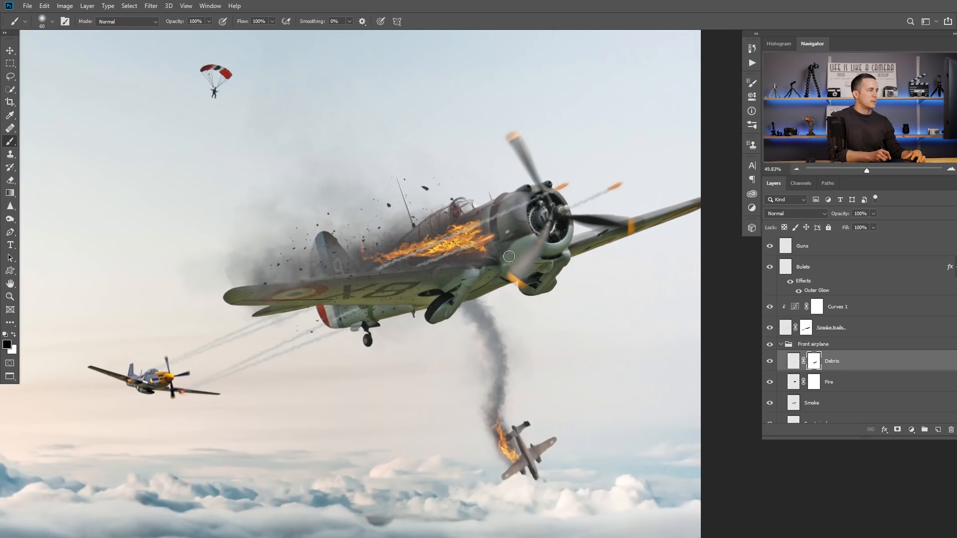
{"action": "left_click_drag", "start_coordinate": [366, 294], "coordinate": [460, 293]}
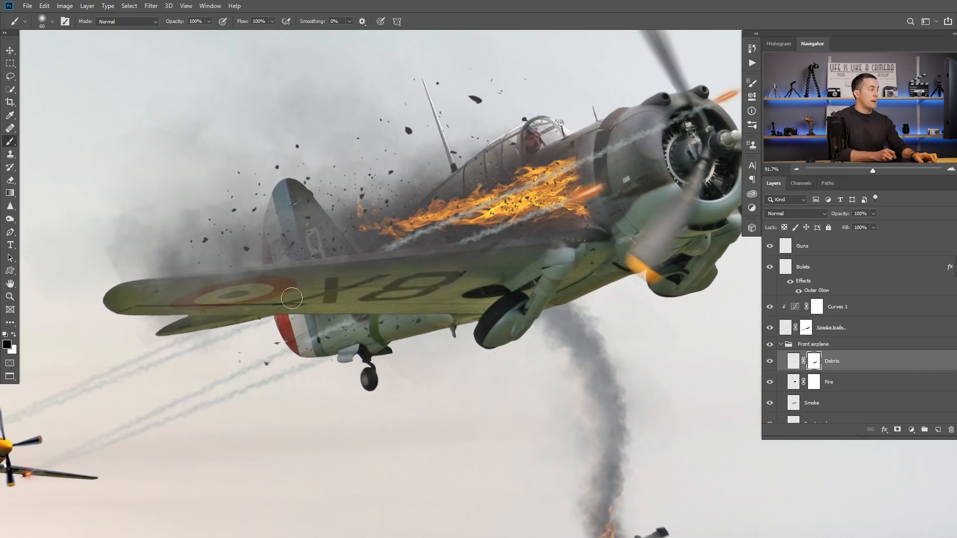
{"action": "key", "text": "ctrl+0"}
{"action": "mouse_move", "coordinate": [432, 265]}
{"action": "left_mouse_down"}
{"action": "mouse_move", "coordinate": [455, 274]}
{"action": "mouse_move", "coordinate": [439, 280]}
{"action": "left_mouse_up"}
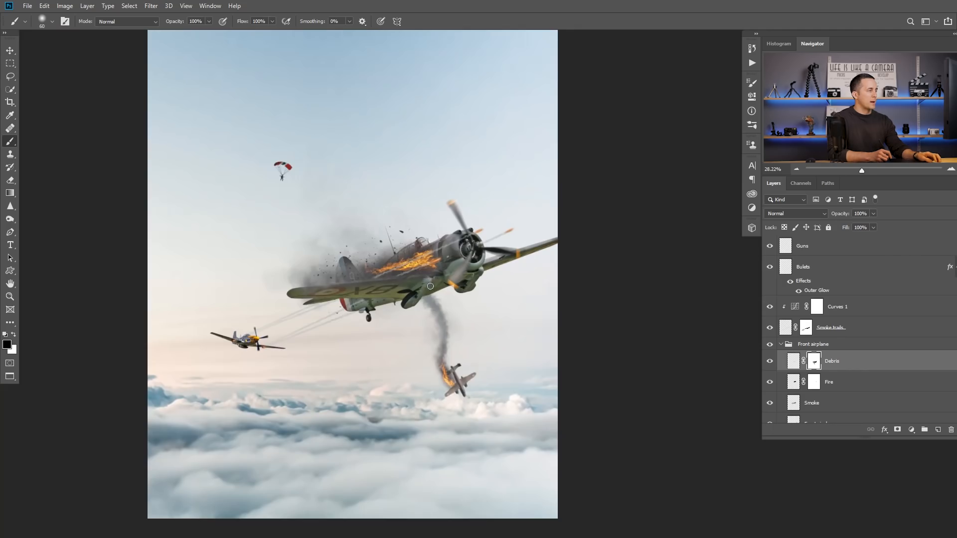
{"action": "key", "text": "ctrl+Tab"}
{"action": "key", "text": "ctrl+Tab"}
{"action": "key", "text": "ctrl+Tab"}
{"action": "key", "text": "ctrl+Tab"}
{"action": "key", "text": "ctrl+Tab"}
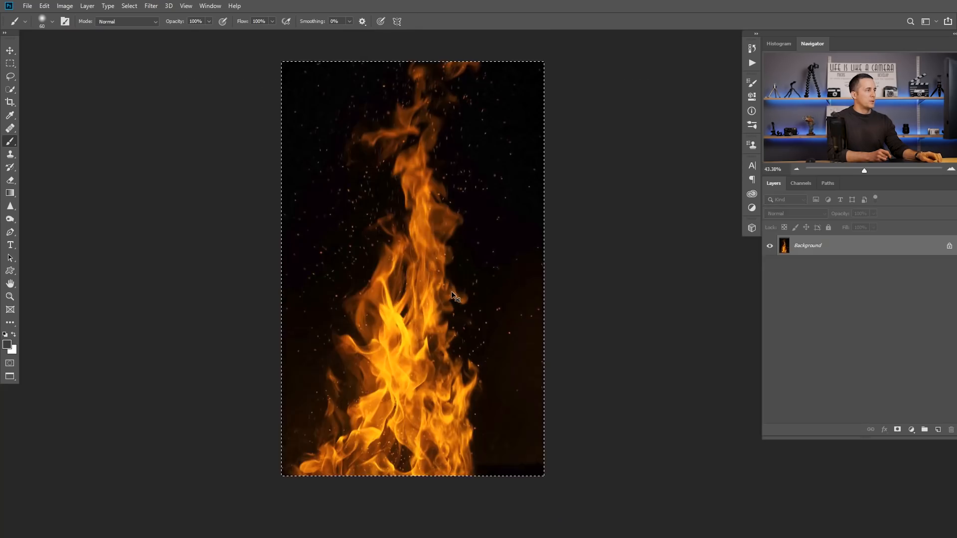
{"action": "key", "text": "ctrl+Tab"}
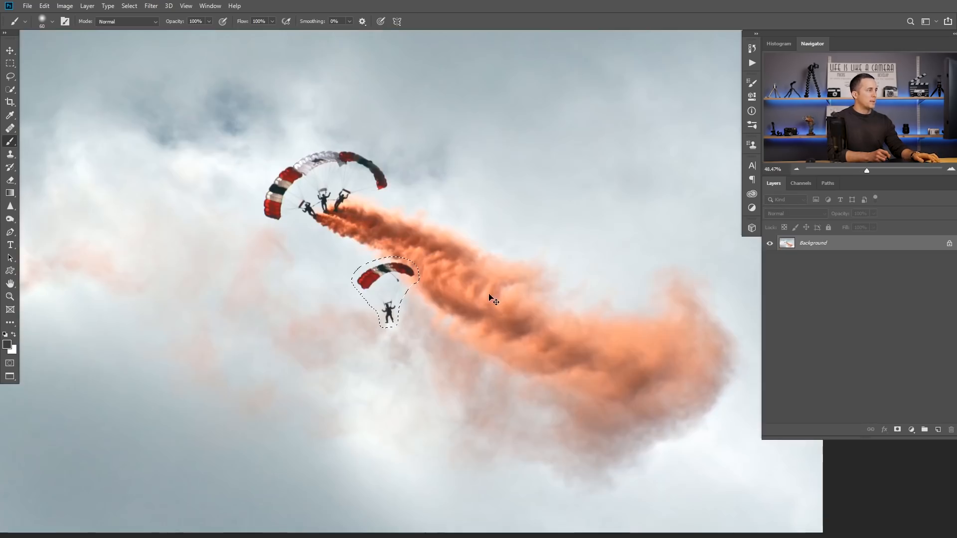
{"action": "key", "text": "ctrl+Tab"}
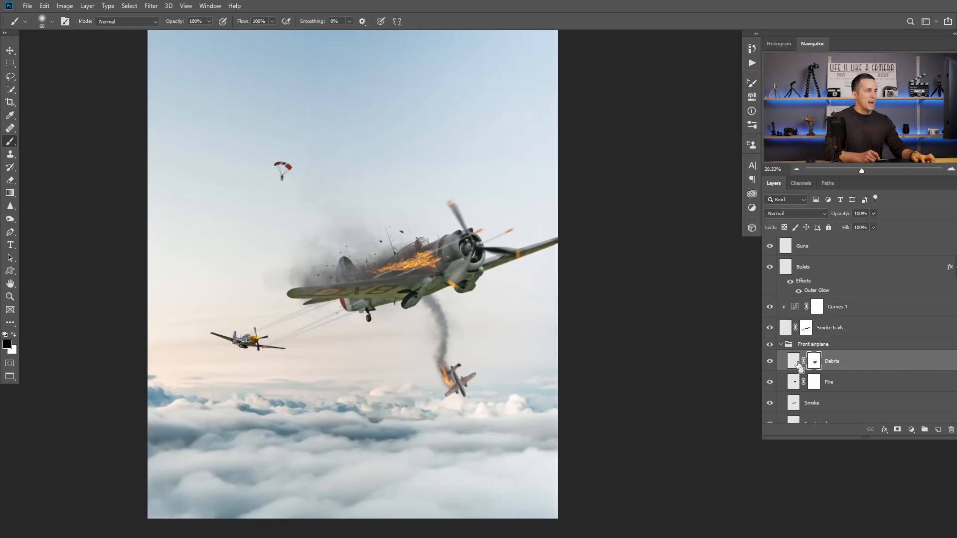
Step: Bring the sparks image in above the Debris layer, then rotate, shrink and position it over the front airplane's burning fuselage
{"action": "left_click_drag", "start_coordinate": [799, 366], "coordinate": [798, 362]}
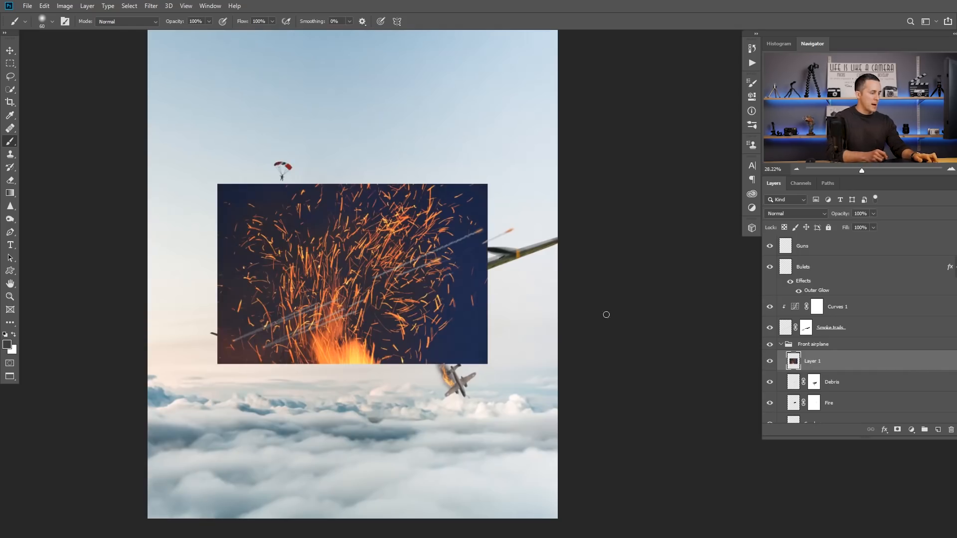
{"action": "key", "text": "ctrl+t"}
{"action": "left_click_drag", "start_coordinate": [501, 190], "coordinate": [308, 178]}
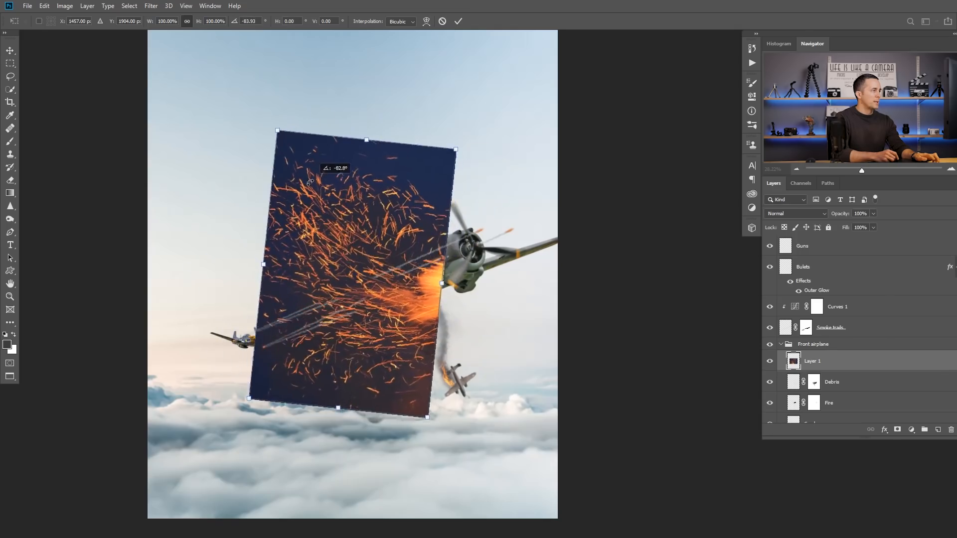
{"action": "left_click_drag", "start_coordinate": [360, 145], "coordinate": [346, 338]}
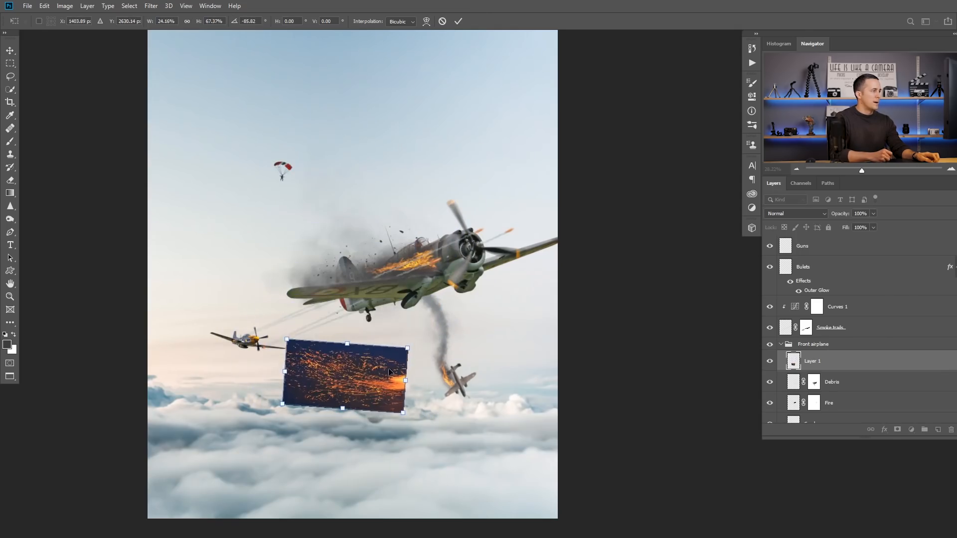
{"action": "left_click_drag", "start_coordinate": [346, 372], "coordinate": [366, 260]}
{"action": "left_click_drag", "start_coordinate": [453, 264], "coordinate": [407, 264]}
{"action": "key", "text": "Return"}
{"action": "key", "text": "b"}
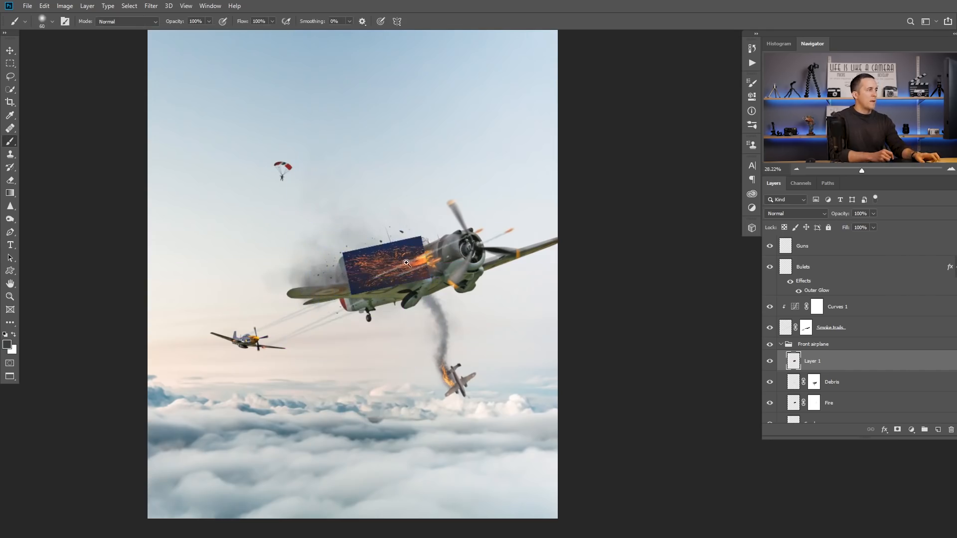
Step: Set the sparks layer's blend mode to Screen
{"action": "scroll", "coordinate": [407, 264], "scroll_direction": "up", "scroll_amount": 3}
{"action": "left_click", "coordinate": [797, 213]}
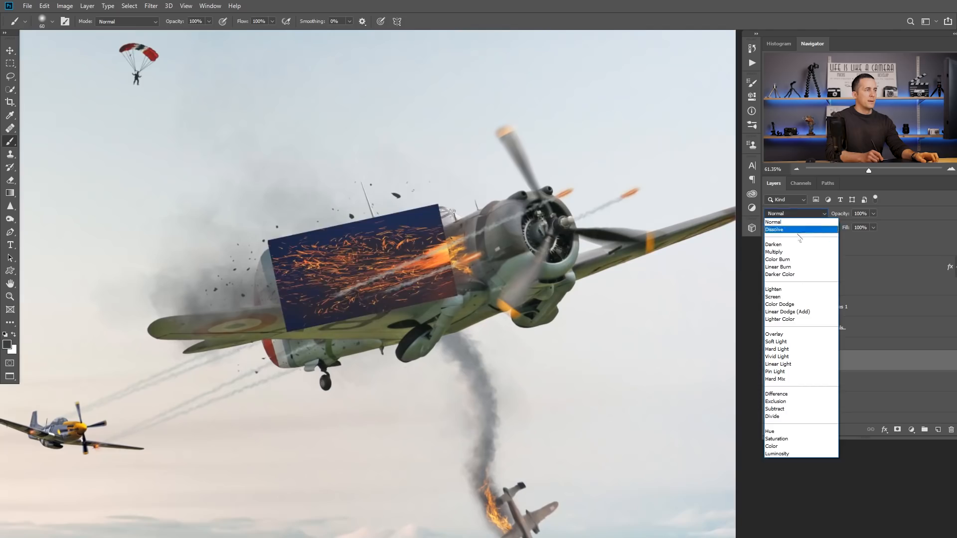
{"action": "left_click", "coordinate": [788, 300]}
Step: Darken the sparks layer's background with Levels until its rectangle disappears, and shift the sparks onto the fuselage fire
{"action": "scroll", "coordinate": [451, 277], "scroll_direction": "up", "scroll_amount": 1}
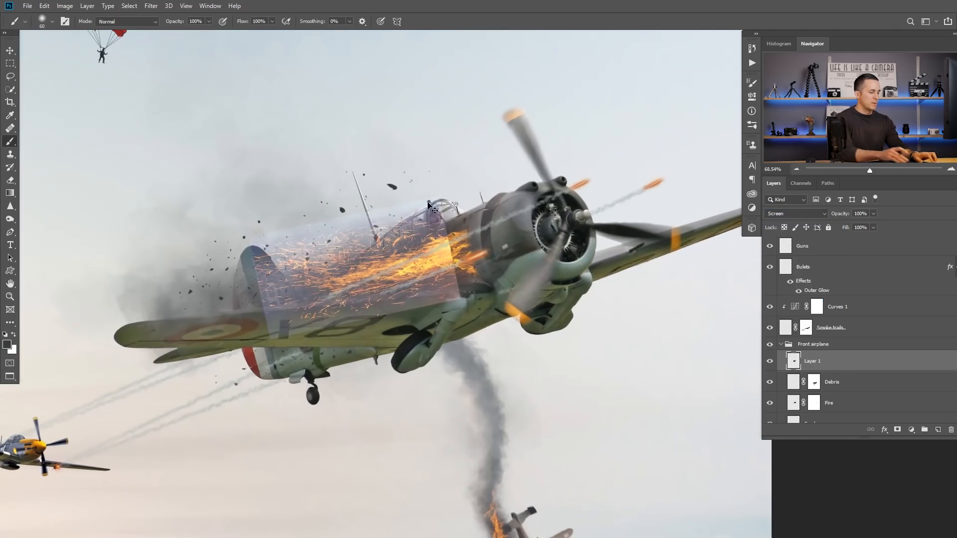
{"action": "key", "text": "ctrl+l"}
{"action": "left_click_drag", "start_coordinate": [509, 319], "coordinate": [552, 322]}
{"action": "left_click", "coordinate": [671, 228]}
{"action": "left_click_drag", "start_coordinate": [428, 267], "coordinate": [444, 249]}
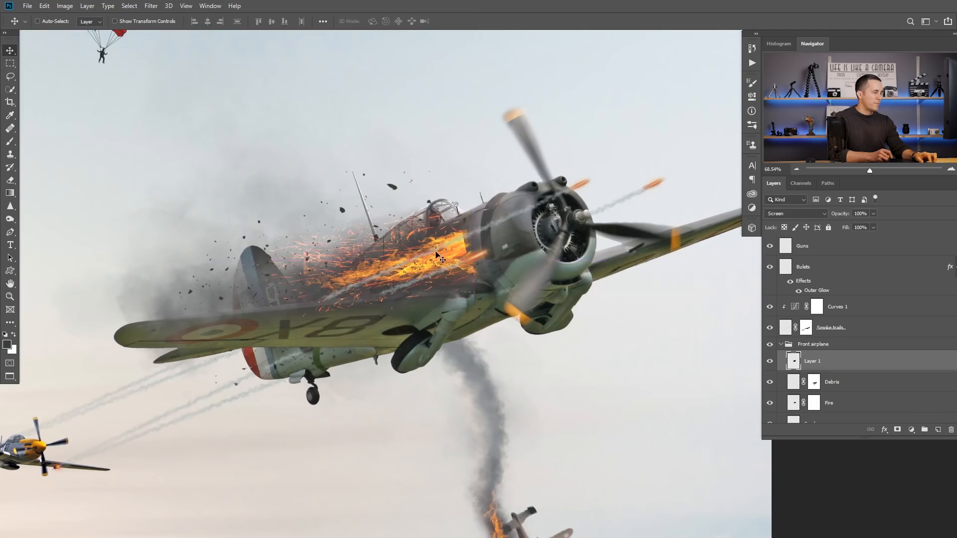
Step: Transform and warp the sparks layer so the sparks follow the shape of the front airplane's fuselage
{"action": "key", "text": "ctrl+t"}
{"action": "left_click_drag", "start_coordinate": [367, 188], "coordinate": [369, 208]}
{"action": "right_click", "coordinate": [383, 258]}
{"action": "left_click", "coordinate": [401, 320]}
{"action": "left_click_drag", "start_coordinate": [369, 304], "coordinate": [367, 293]}
{"action": "left_click_drag", "start_coordinate": [462, 276], "coordinate": [466, 230]}
{"action": "left_click_drag", "start_coordinate": [334, 241], "coordinate": [338, 258]}
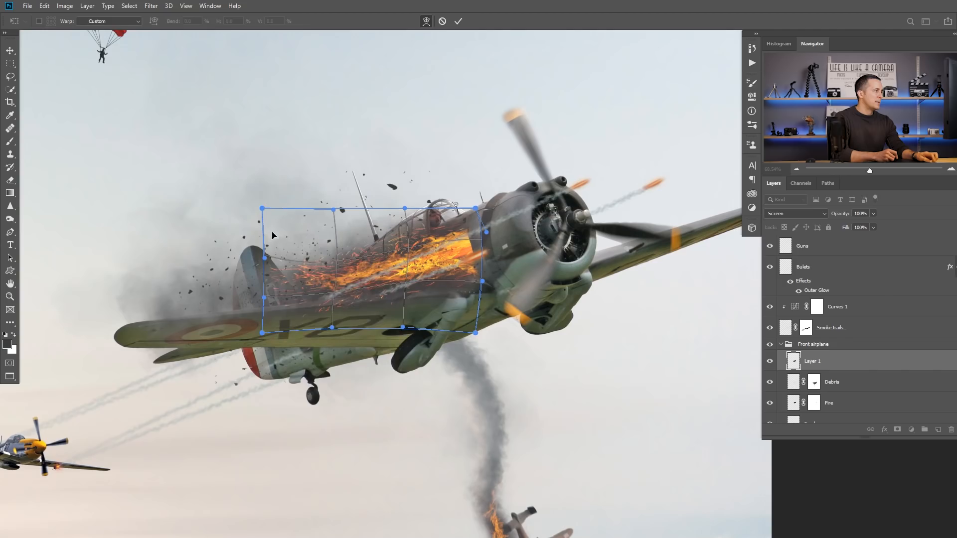
Step: Pull in the tail-side corners and edge of the sparks layer so the sparks taper toward the airplane's tail
{"action": "right_click", "coordinate": [295, 249]}
{"action": "left_click", "coordinate": [309, 257]}
{"action": "left_click_drag", "start_coordinate": [262, 208], "coordinate": [275, 238]}
{"action": "left_click_drag", "start_coordinate": [262, 333], "coordinate": [265, 316]}
{"action": "left_click_drag", "start_coordinate": [272, 277], "coordinate": [294, 273]}
{"action": "left_click_drag", "start_coordinate": [287, 315], "coordinate": [291, 311]}
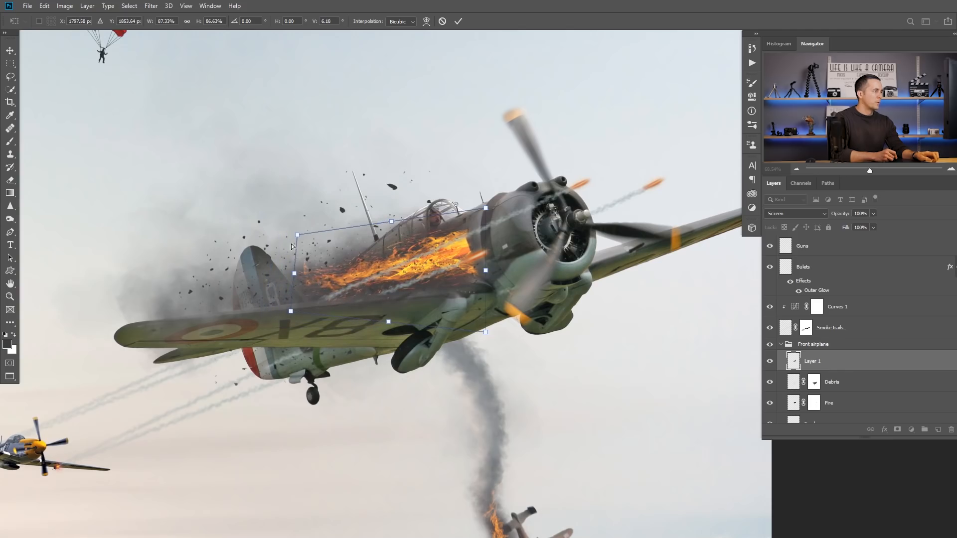
{"action": "left_click_drag", "start_coordinate": [297, 242], "coordinate": [287, 232]}
{"action": "key", "text": "Return"}
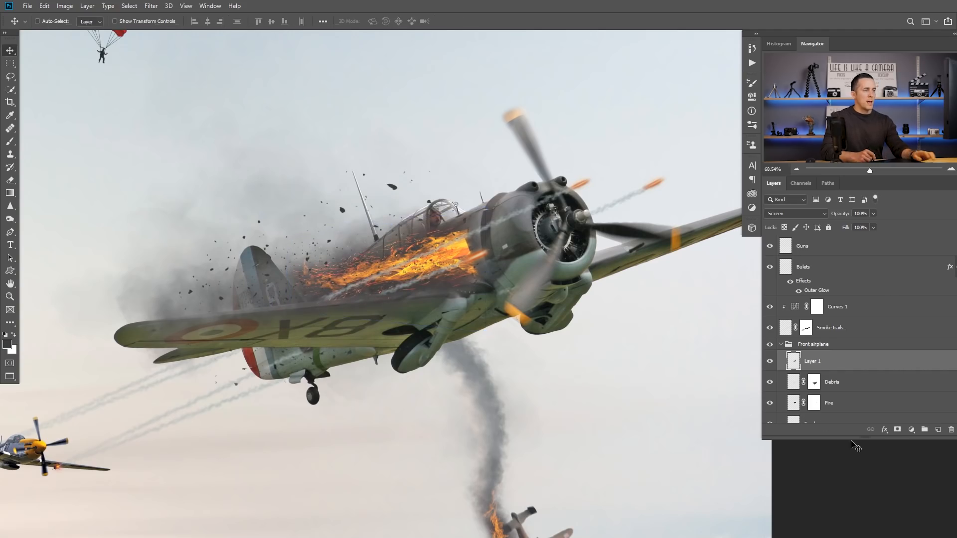
Step: Add a layer mask to the sparks layer and soften the sparks' edges with a soft black brush at 20% opacity
{"action": "left_click", "coordinate": [897, 430]}
{"action": "scroll", "coordinate": [477, 228], "scroll_direction": "up", "scroll_amount": 3}
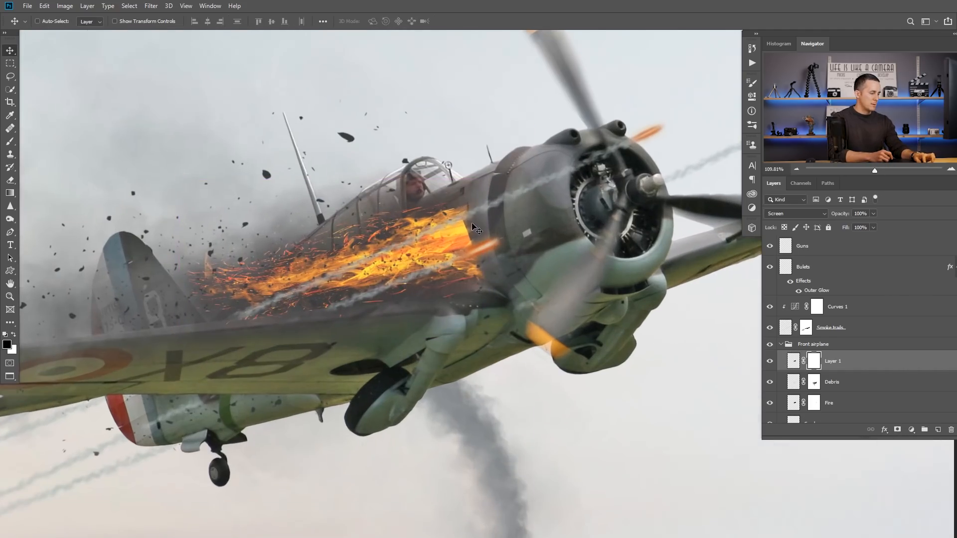
{"action": "key", "text": "b"}
{"action": "key", "text": "2"}
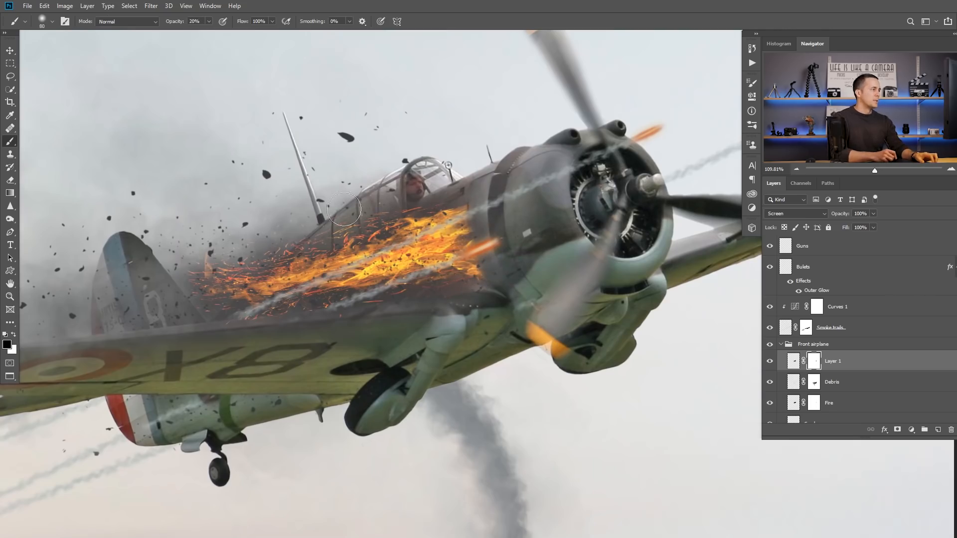
{"action": "key", "text": "ctrl+0"}
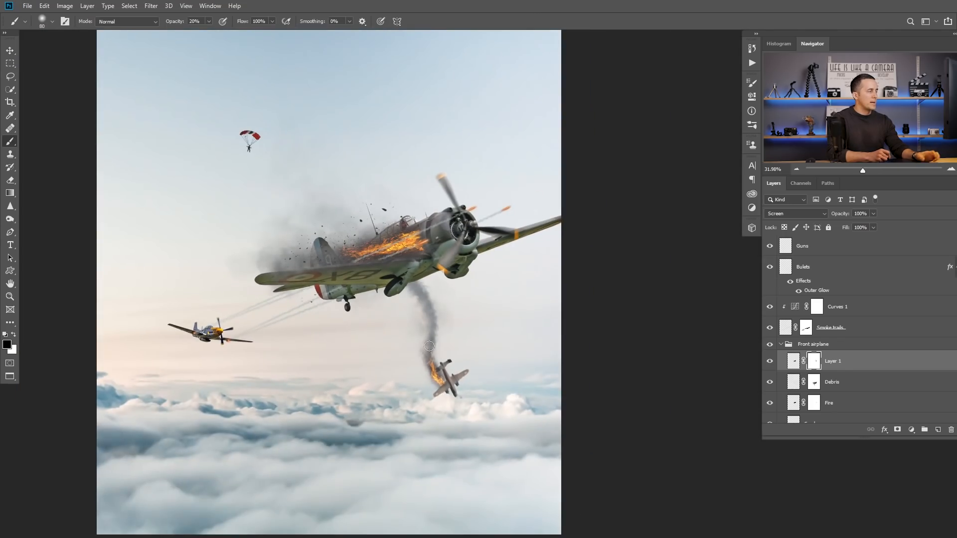
{"action": "left_click_drag", "start_coordinate": [416, 248], "coordinate": [432, 272]}
{"action": "mouse_move", "coordinate": [454, 369]}
{"action": "left_mouse_down"}
{"action": "mouse_move", "coordinate": [483, 356]}
{"action": "mouse_move", "coordinate": [451, 268]}
{"action": "mouse_move", "coordinate": [436, 255]}
{"action": "left_mouse_up"}
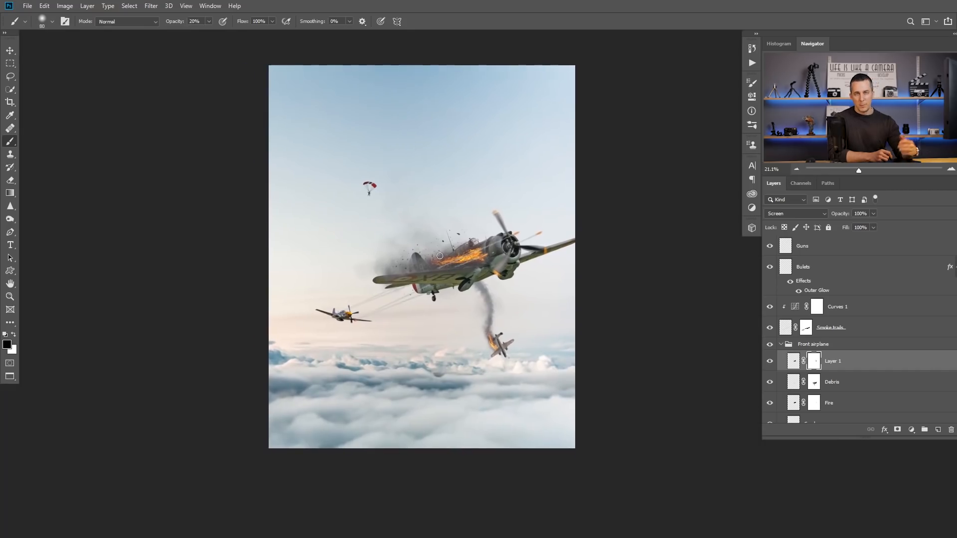
{"action": "mouse_move", "coordinate": [462, 265]}
{"action": "left_mouse_down"}
{"action": "mouse_move", "coordinate": [443, 269]}
{"action": "mouse_move", "coordinate": [463, 268]}
{"action": "left_mouse_up"}
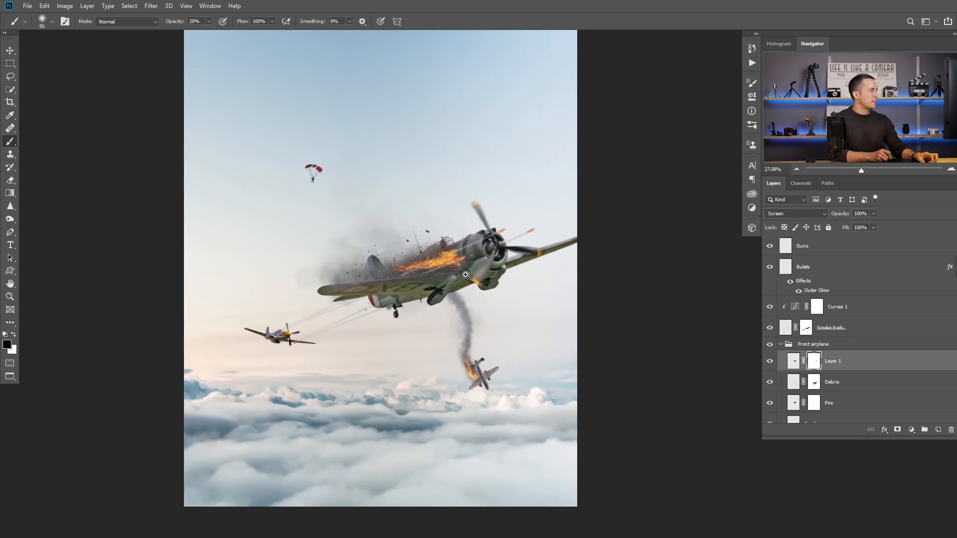
Step: Move the parachutist slightly up and left in the sky
{"action": "scroll", "coordinate": [454, 284], "scroll_direction": "down", "scroll_amount": 4}
{"action": "key", "text": "v"}
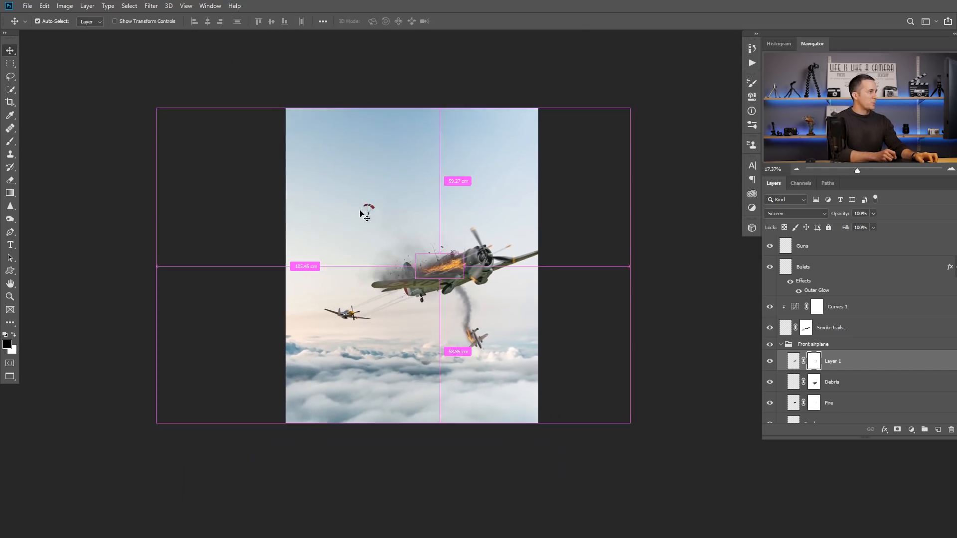
{"action": "left_click", "coordinate": [369, 210], "text": "ctrl"}
{"action": "mouse_move", "coordinate": [369, 209]}
{"action": "left_mouse_down"}
{"action": "mouse_move", "coordinate": [355, 218]}
{"action": "mouse_move", "coordinate": [353, 201]}
{"action": "left_mouse_up"}
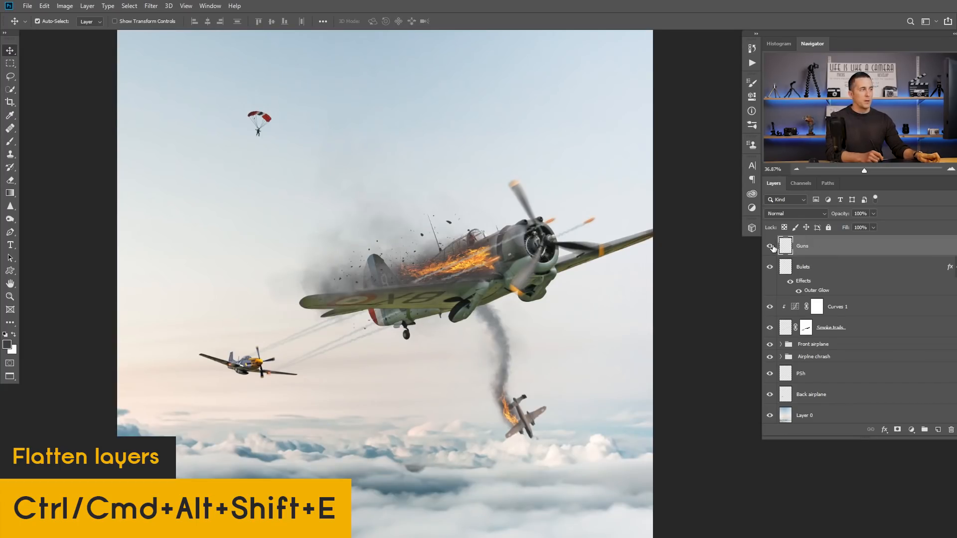
{"action": "key", "text": "ctrl+alt+shift+e"}
{"action": "scroll", "coordinate": [488, 286], "scroll_direction": "down", "scroll_amount": 4}
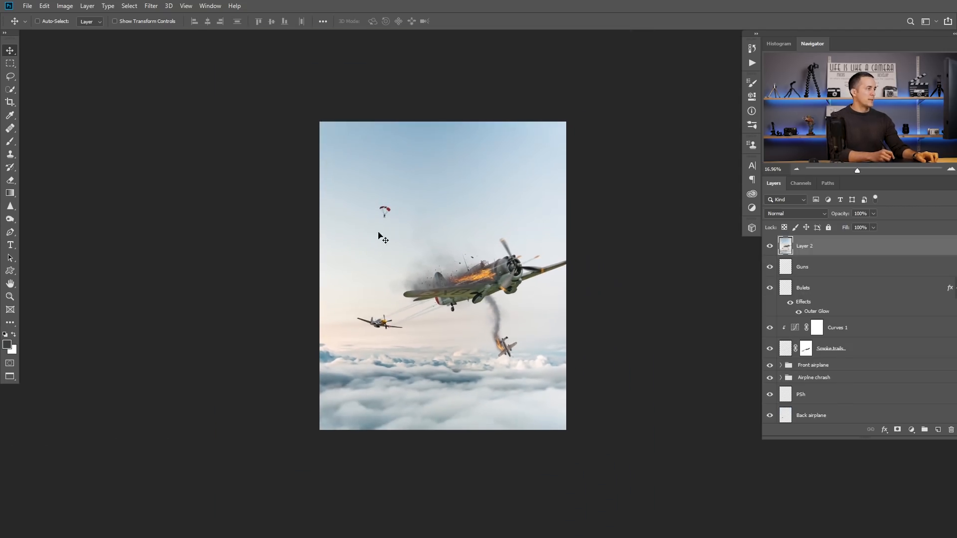
{"action": "key", "text": "Delete"}
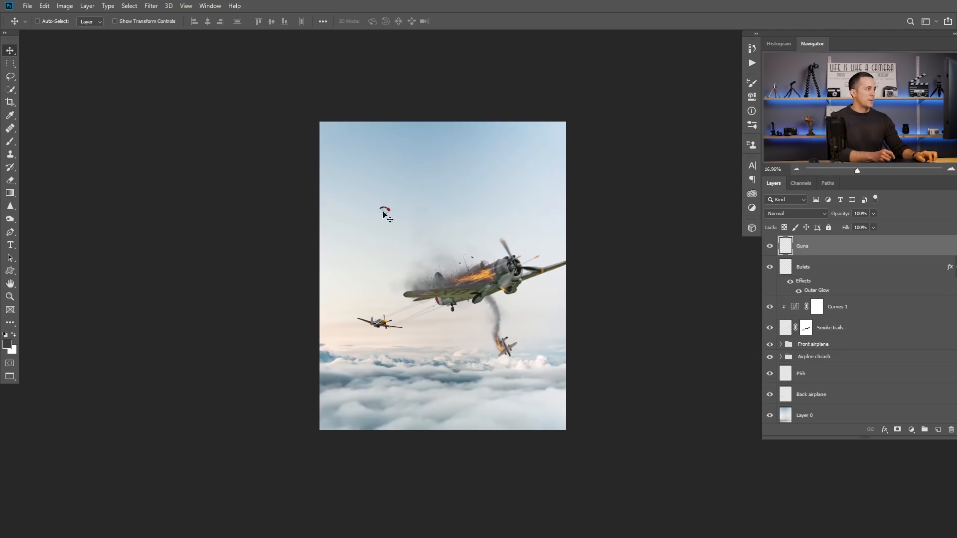
Step: Move the parachutist a little to the right and stamp all visible layers into a merged layer above Guns
{"action": "left_click_drag", "start_coordinate": [389, 216], "coordinate": [402, 220]}
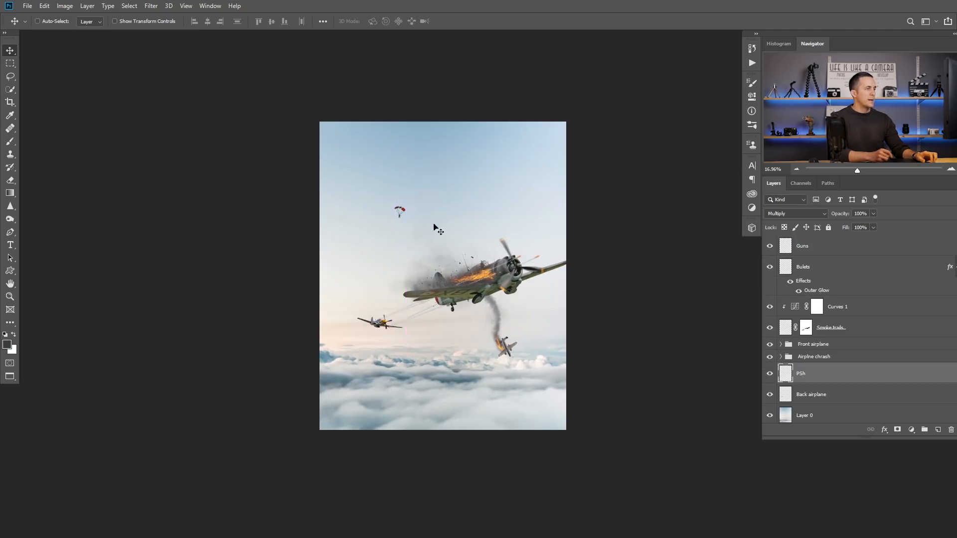
{"action": "left_click", "coordinate": [780, 252]}
{"action": "key", "text": "ctrl+shift+alt+e"}
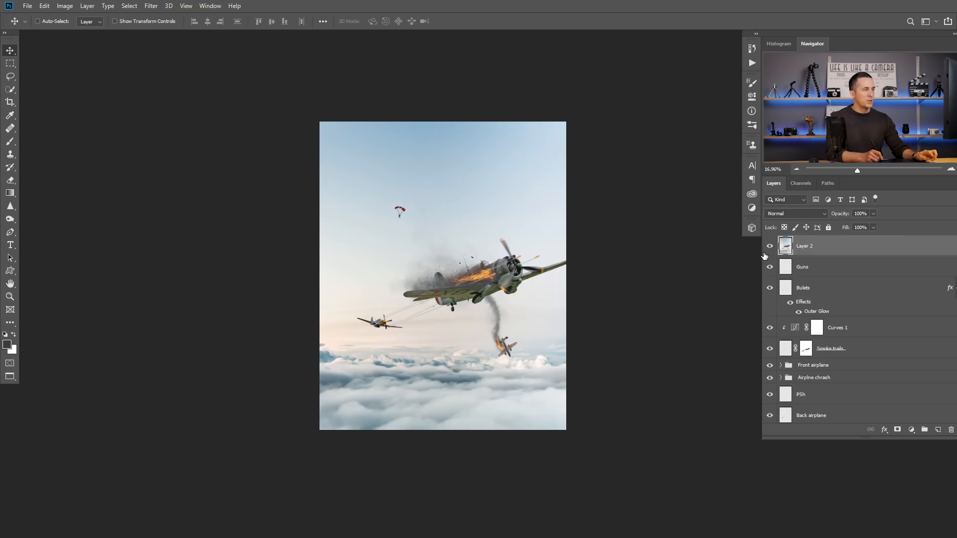
Step: Start a Camera Raw Filter on the merged layer with Contrast +17, Shadows +14 and Clarity +11, and adjust Vibrance and Saturation
{"action": "left_click", "coordinate": [156, 10]}
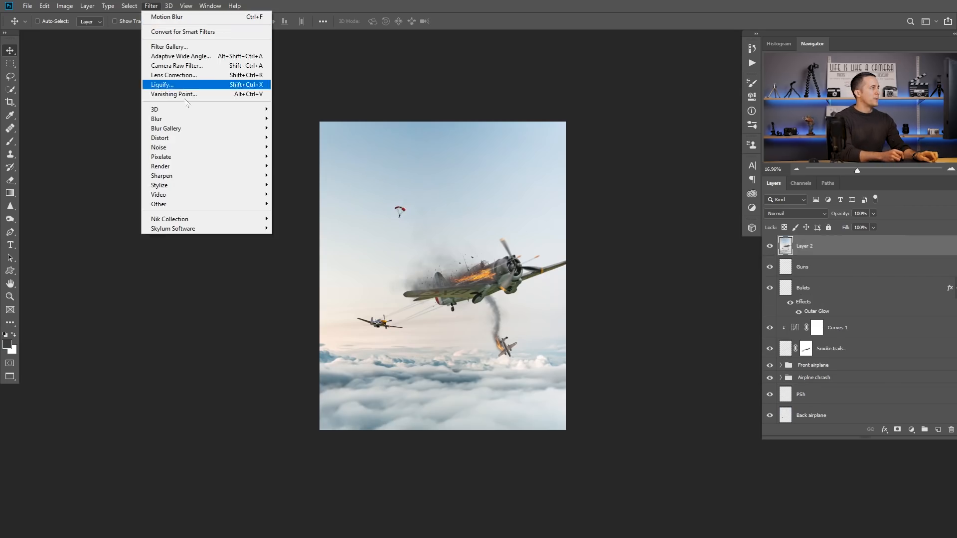
{"action": "left_click", "coordinate": [192, 70]}
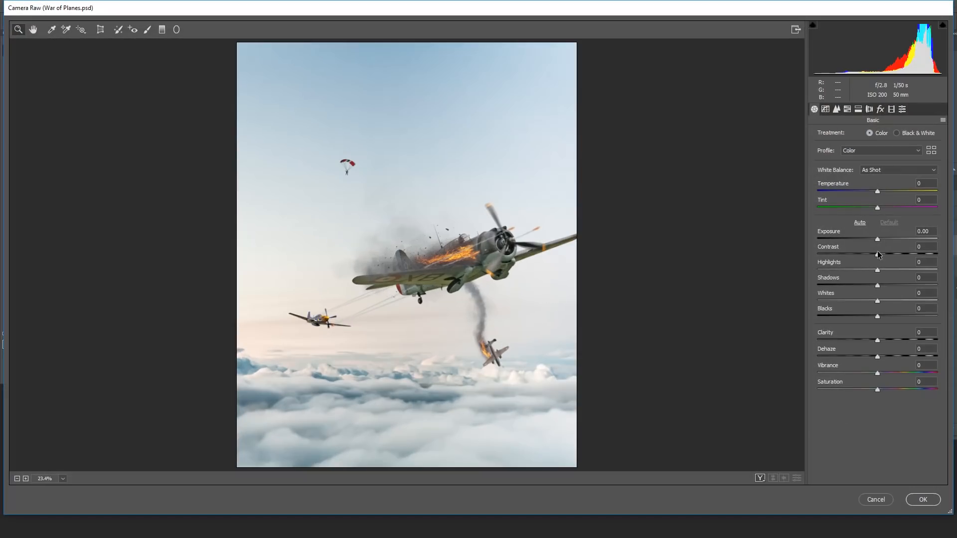
{"action": "left_click_drag", "start_coordinate": [878, 254], "coordinate": [885, 284]}
{"action": "left_click_drag", "start_coordinate": [877, 340], "coordinate": [884, 341]}
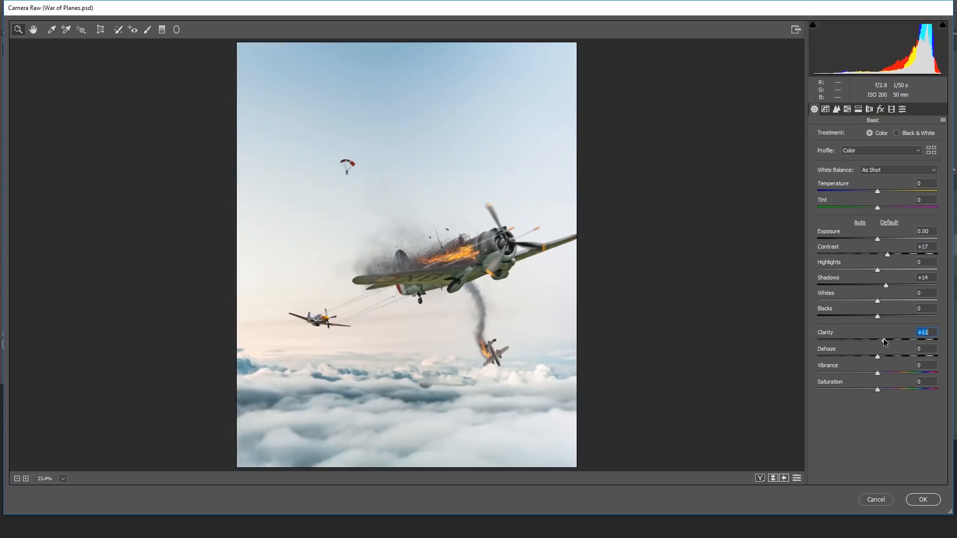
{"action": "mouse_move", "coordinate": [877, 389]}
{"action": "left_mouse_down"}
{"action": "mouse_move", "coordinate": [869, 391]}
{"action": "mouse_move", "coordinate": [881, 375]}
{"action": "left_mouse_up"}
Step: Raise the HSL saturation of Reds to +35 and Oranges to +33
{"action": "left_click", "coordinate": [860, 110]}
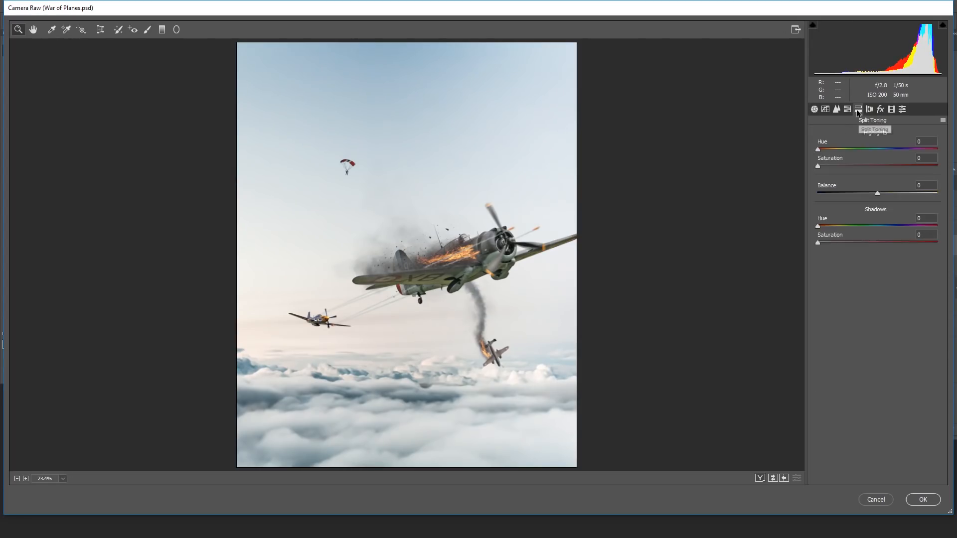
{"action": "left_click", "coordinate": [848, 108]}
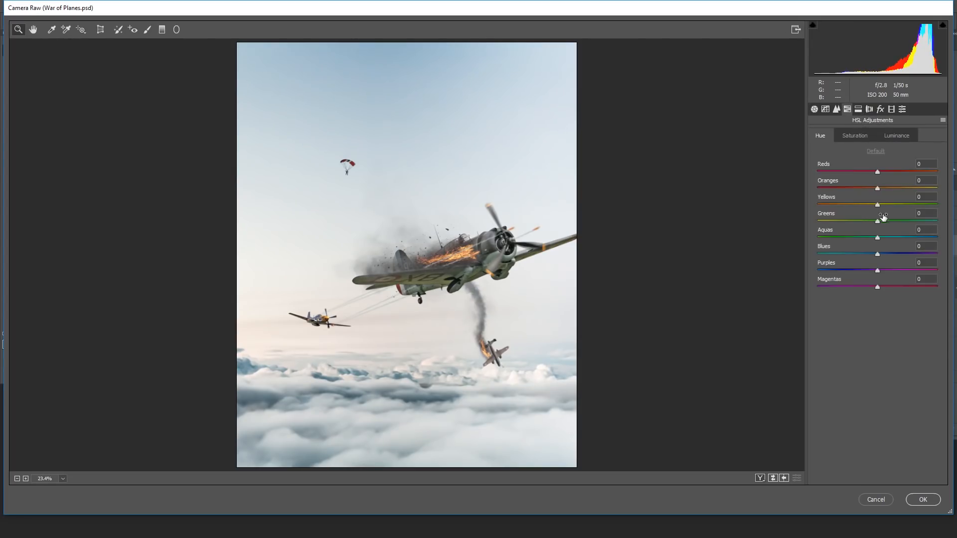
{"action": "left_click", "coordinate": [856, 138]}
{"action": "left_click_drag", "start_coordinate": [878, 171], "coordinate": [891, 187]}
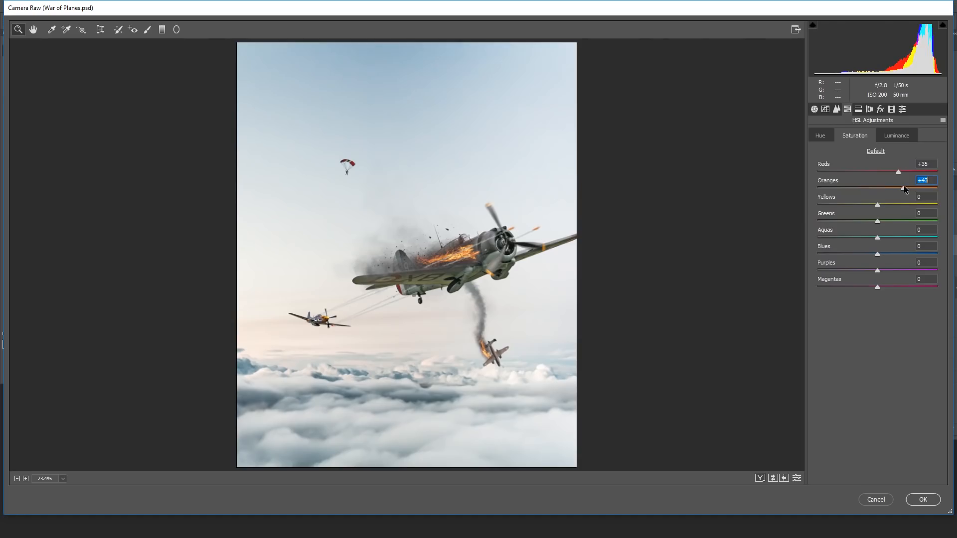
Step: Split-tone the image with shadows at hue 218, saturation 13 and highlights at hue 171, saturation 5
{"action": "left_click", "coordinate": [862, 112]}
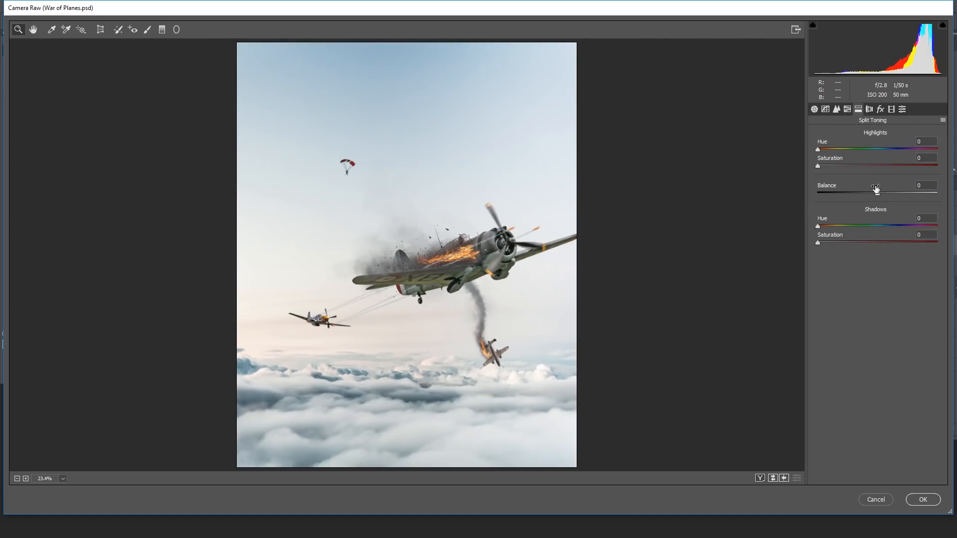
{"action": "left_click", "coordinate": [890, 226]}
{"action": "left_click_drag", "start_coordinate": [819, 243], "coordinate": [834, 242]}
{"action": "left_click", "coordinate": [876, 149]}
{"action": "mouse_move", "coordinate": [818, 168]}
{"action": "left_mouse_down"}
{"action": "mouse_move", "coordinate": [867, 165]}
{"action": "mouse_move", "coordinate": [821, 165]}
{"action": "left_mouse_up"}
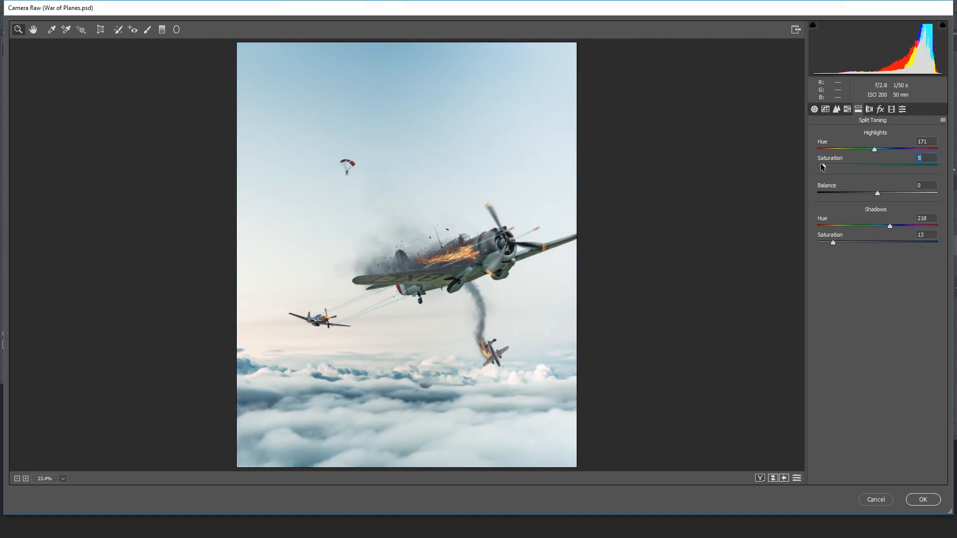
Step: Add a post-crop vignette with amount -18 and feather 56, and adjust the Red and Blue Primary saturation in Calibration
{"action": "left_click", "coordinate": [881, 109]}
{"action": "mouse_move", "coordinate": [880, 238]}
{"action": "left_mouse_down"}
{"action": "mouse_move", "coordinate": [858, 241]}
{"action": "mouse_move", "coordinate": [866, 238]}
{"action": "left_mouse_up"}
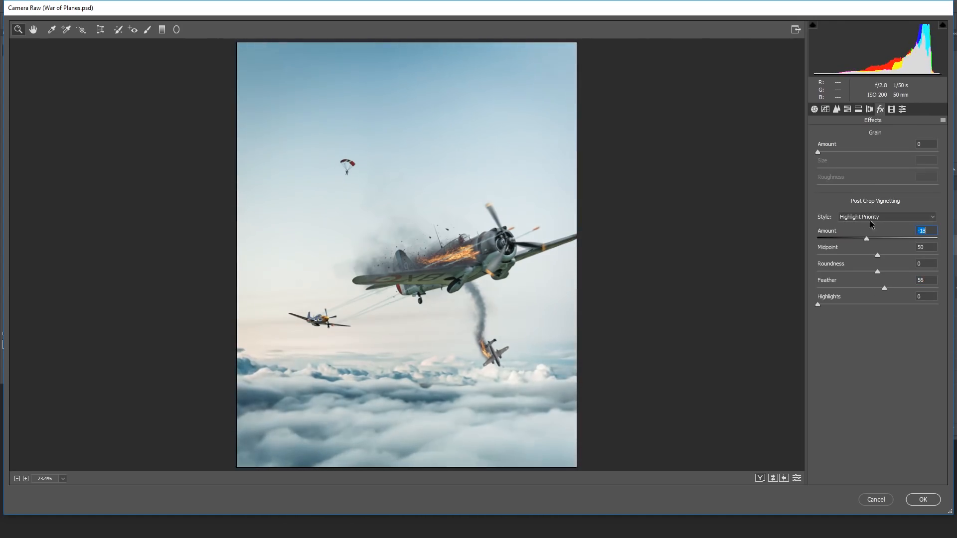
{"action": "left_click", "coordinate": [891, 109]}
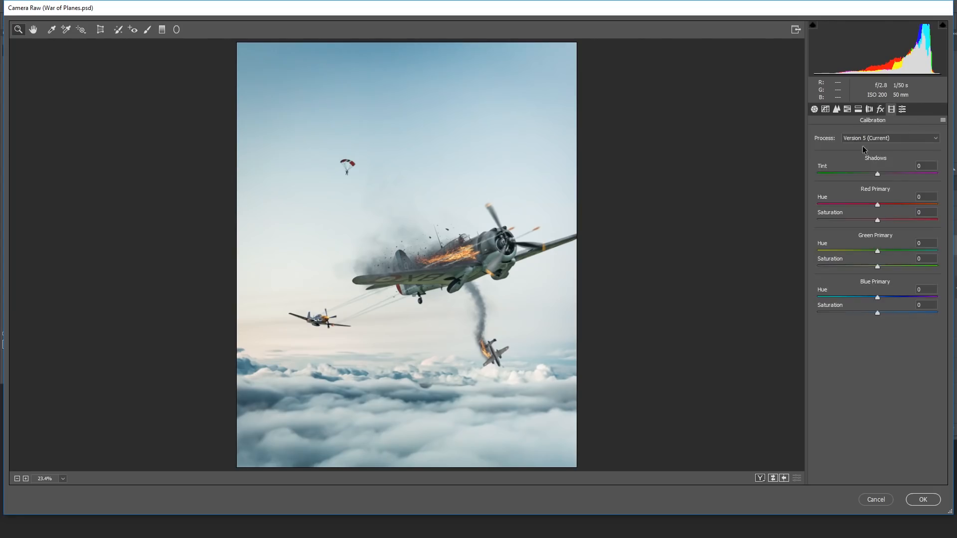
{"action": "mouse_move", "coordinate": [877, 220]}
{"action": "left_mouse_down"}
{"action": "mouse_move", "coordinate": [904, 220]}
{"action": "mouse_move", "coordinate": [891, 221]}
{"action": "mouse_move", "coordinate": [881, 203]}
{"action": "mouse_move", "coordinate": [860, 204]}
{"action": "mouse_move", "coordinate": [885, 207]}
{"action": "mouse_move", "coordinate": [877, 212]}
{"action": "left_mouse_up"}
{"action": "mouse_move", "coordinate": [878, 313]}
{"action": "left_mouse_down"}
{"action": "mouse_move", "coordinate": [820, 311]}
{"action": "mouse_move", "coordinate": [902, 312]}
{"action": "mouse_move", "coordinate": [871, 312]}
{"action": "left_mouse_up"}
Step: Adjust the HSL saturation of Greens and Aquas, and set the Greens hue to -38
{"action": "left_click", "coordinate": [847, 109]}
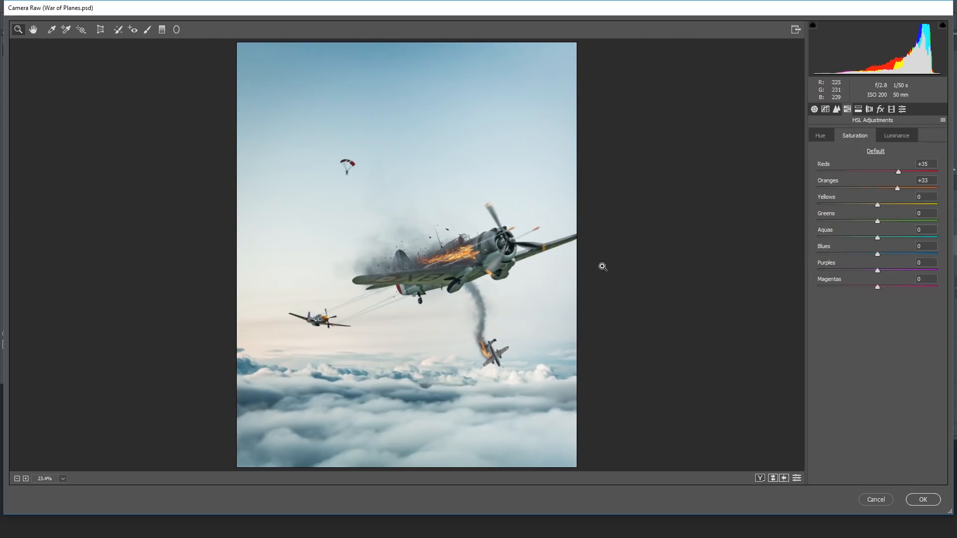
{"action": "left_click_drag", "start_coordinate": [878, 222], "coordinate": [853, 236]}
{"action": "left_click", "coordinate": [822, 136]}
{"action": "left_click_drag", "start_coordinate": [878, 223], "coordinate": [863, 221]}
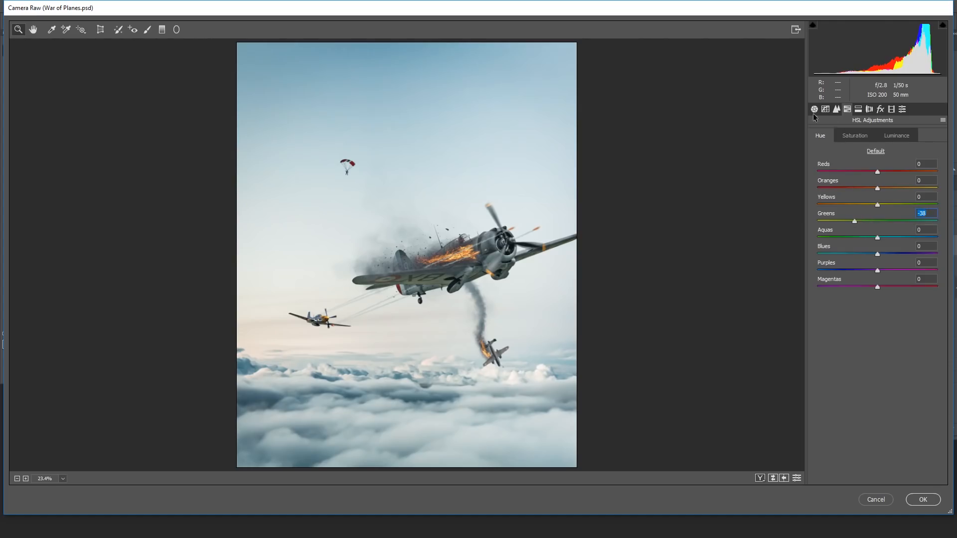
Step: Sharpen the image with an amount of 33 and a radius of 0.5
{"action": "left_click", "coordinate": [836, 109]}
{"action": "left_click_drag", "start_coordinate": [837, 150], "coordinate": [850, 170]}
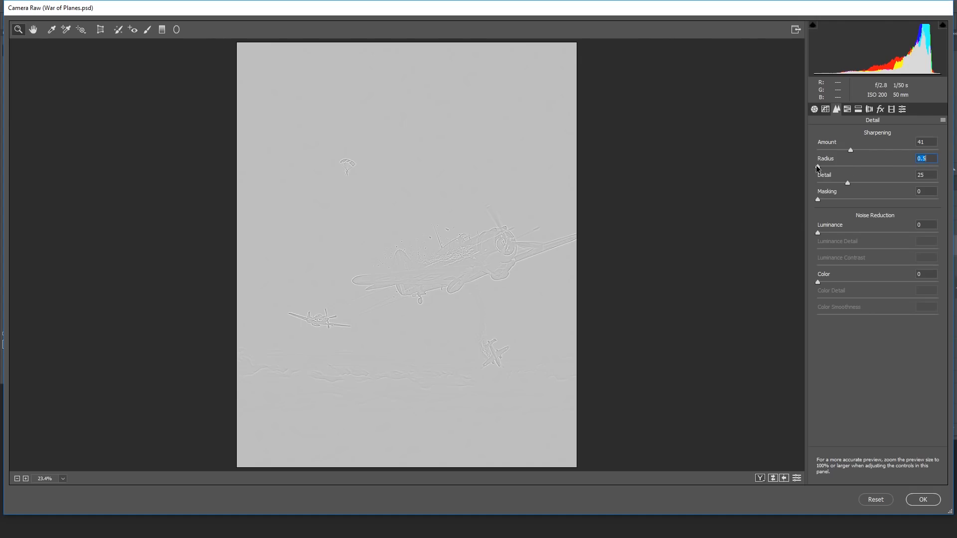
{"action": "left_click_drag", "start_coordinate": [820, 167], "coordinate": [835, 151]}
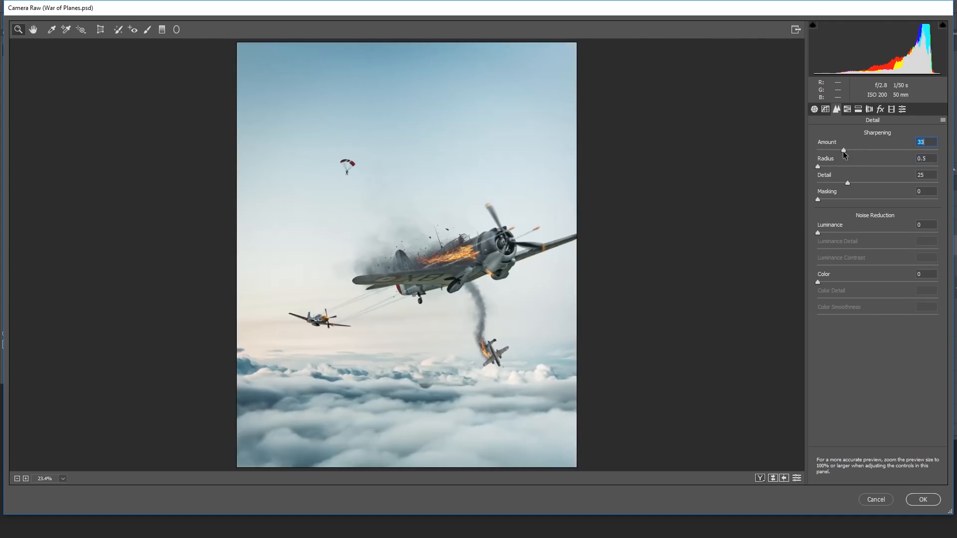
Step: Add a graduated filter from the image's upper edge down to the large airplane with exposure -0.55, and apply the Camera Raw grading
{"action": "left_click", "coordinate": [815, 109]}
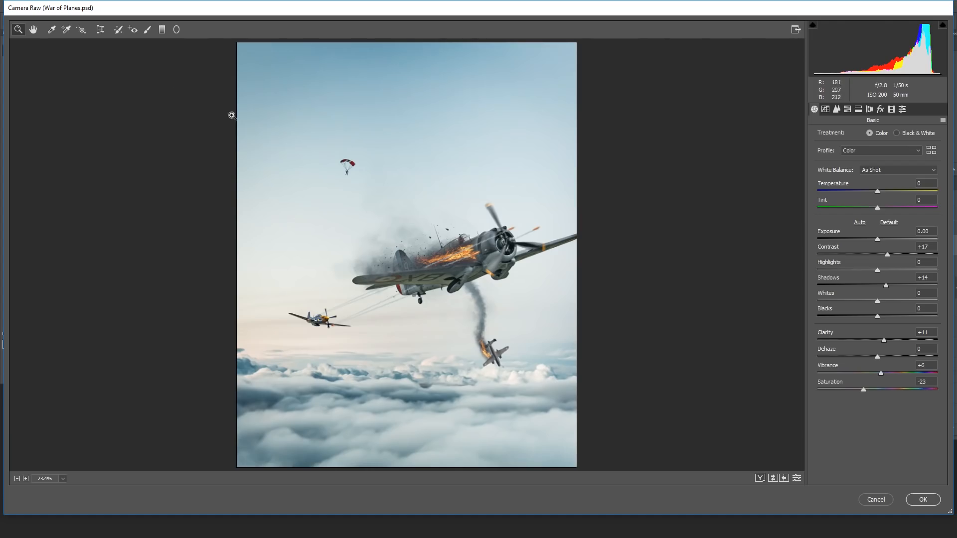
{"action": "left_click", "coordinate": [162, 30]}
{"action": "left_click_drag", "start_coordinate": [409, 44], "coordinate": [409, 239]}
{"action": "mouse_move", "coordinate": [863, 183]}
{"action": "left_mouse_down"}
{"action": "mouse_move", "coordinate": [878, 188]}
{"action": "mouse_move", "coordinate": [868, 191]}
{"action": "left_mouse_up"}
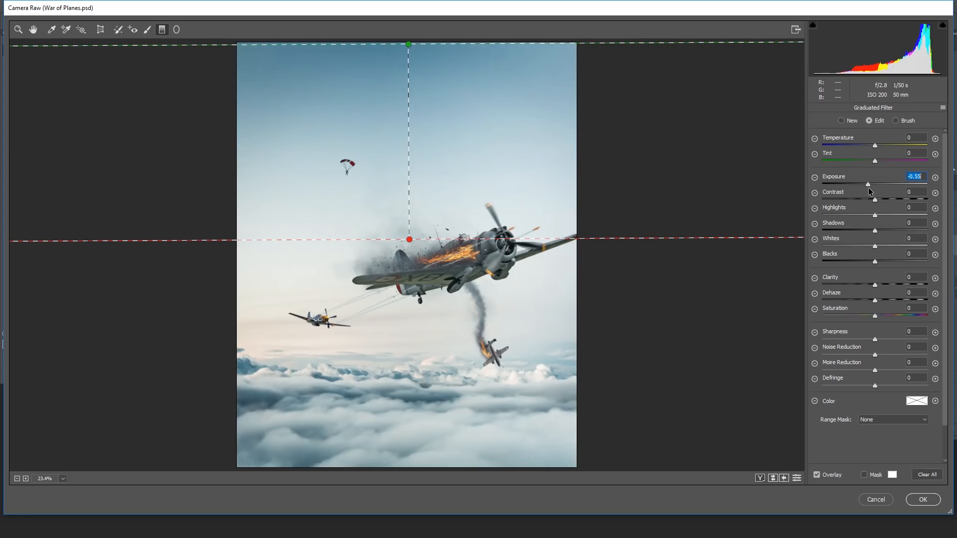
{"action": "left_click", "coordinate": [923, 499]}
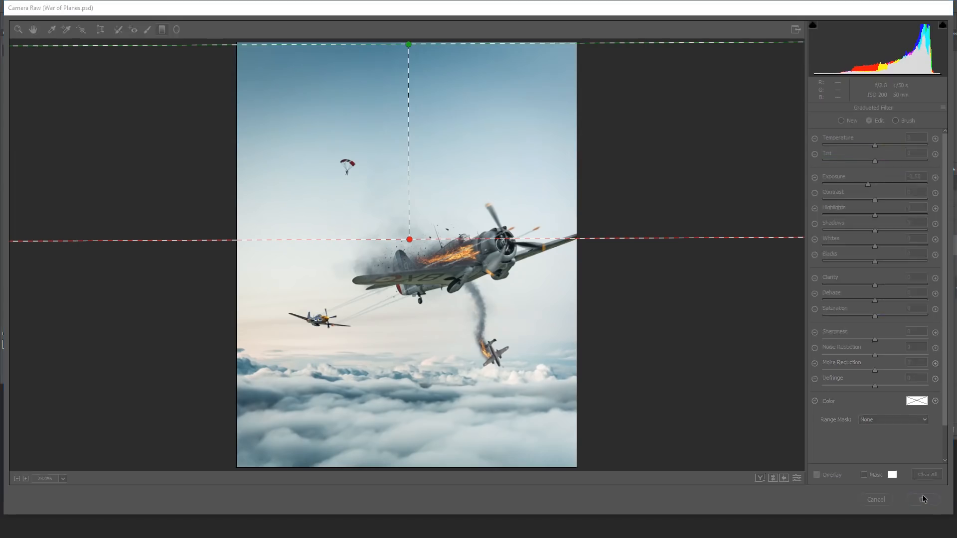
Step: Compare the composite before and after the Camera Raw grading by undoing and redoing it
{"action": "key", "text": "ctrl+z"}
{"action": "key", "text": "ctrl+z"}
{"action": "key", "text": "ctrl+shift+z"}
{"action": "key", "text": "ctrl+shift+z"}
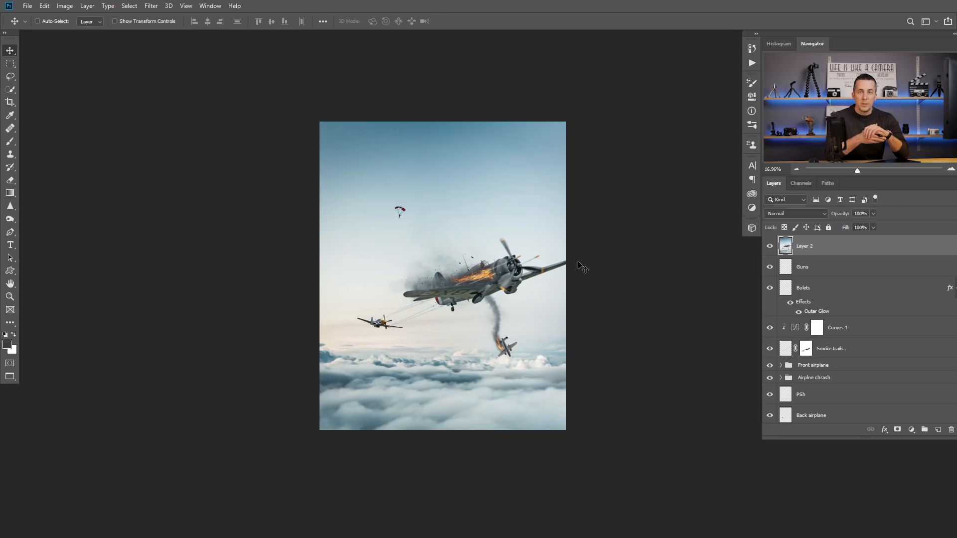
Step: Add the title text "WAR OF AIRPLANES" and place it centred in the sky above the parachutist
{"action": "key", "text": "t"}
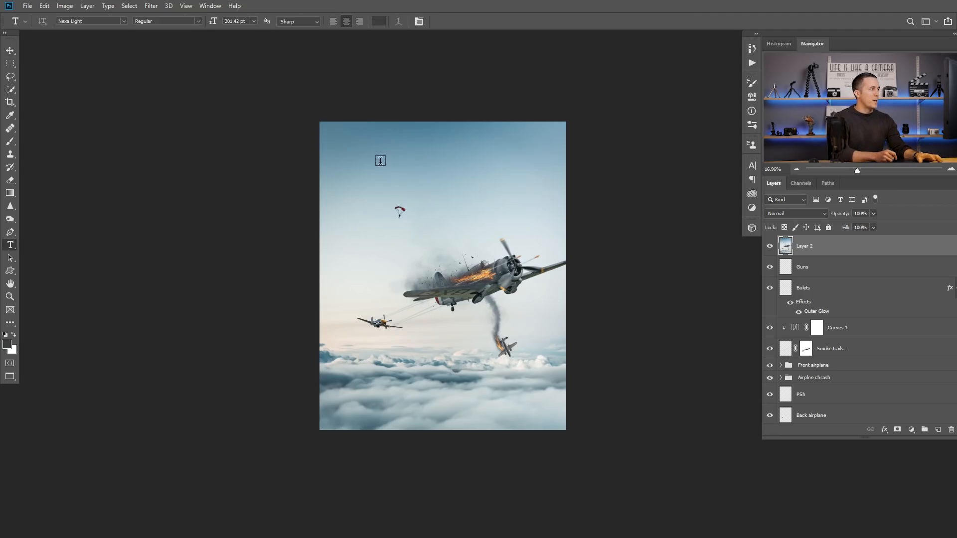
{"action": "left_click", "coordinate": [382, 162]}
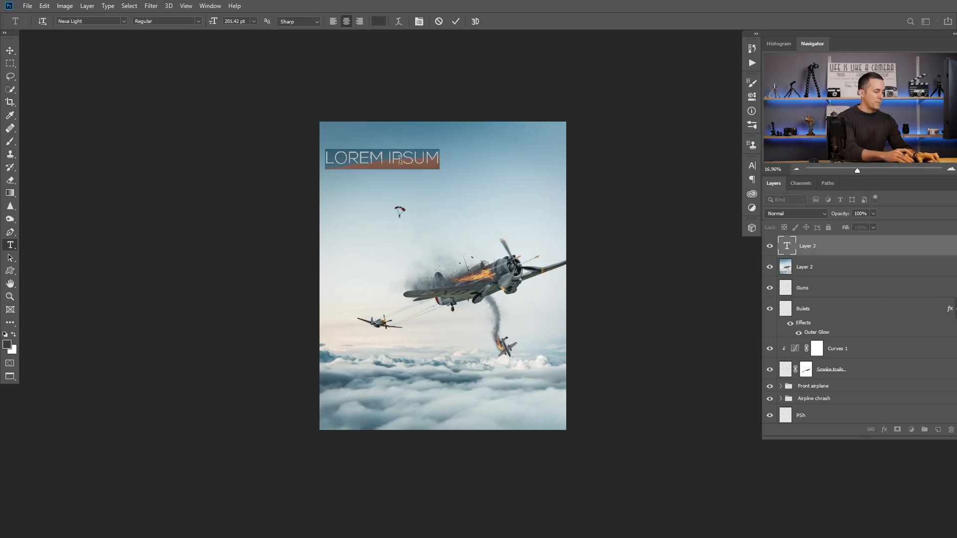
{"action": "type", "text": "WAR OF AIRPL"}
{"action": "key", "text": "BackSpace"}
{"action": "key", "text": "BackSpace"}
{"action": "type", "text": "planes"}
{"action": "key", "text": "ctrl+Return"}
{"action": "key", "text": "v"}
{"action": "left_click_drag", "start_coordinate": [432, 157], "coordinate": [489, 165]}
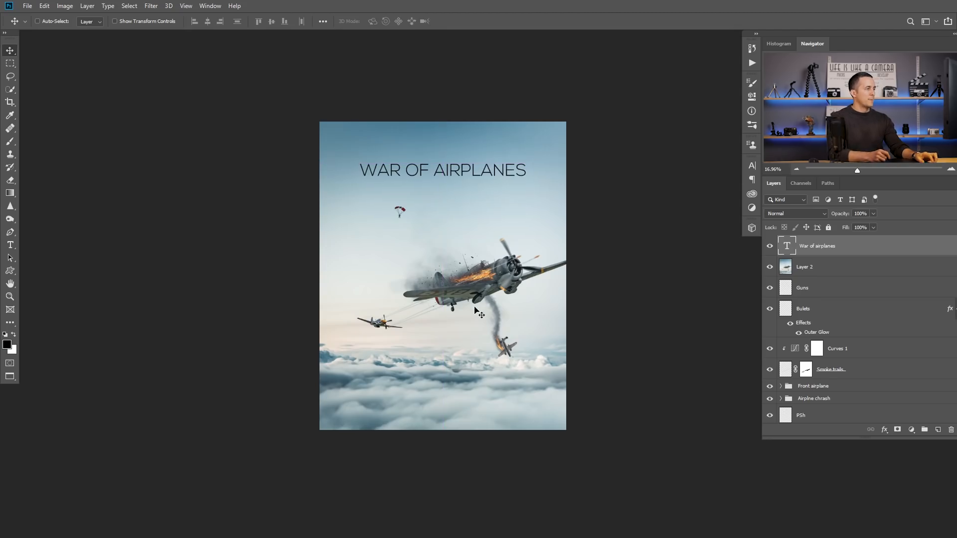
{"action": "scroll", "coordinate": [511, 325], "scroll_direction": "down", "scroll_amount": 2}
{"action": "left_click_drag", "start_coordinate": [488, 253], "coordinate": [563, 202]}
{"action": "left_click_drag", "start_coordinate": [484, 257], "coordinate": [466, 271]}
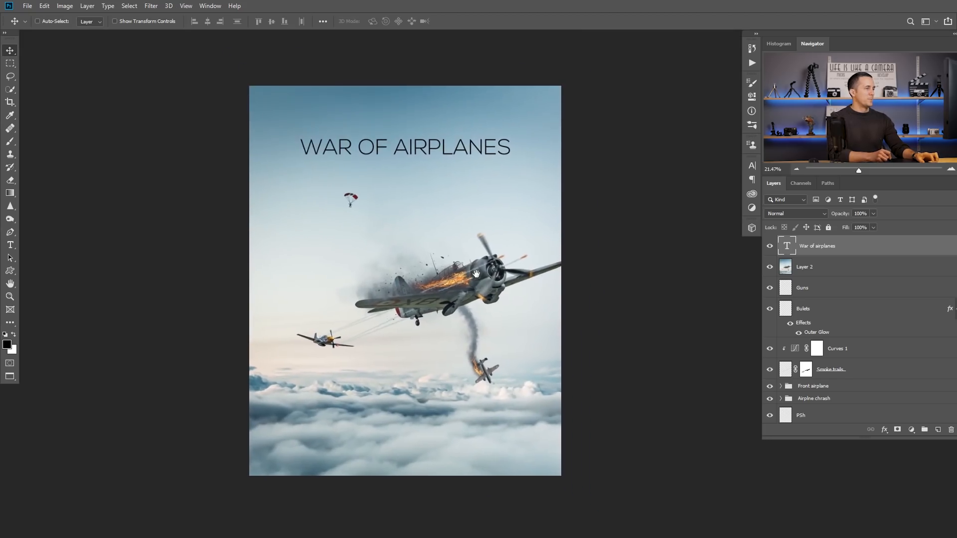